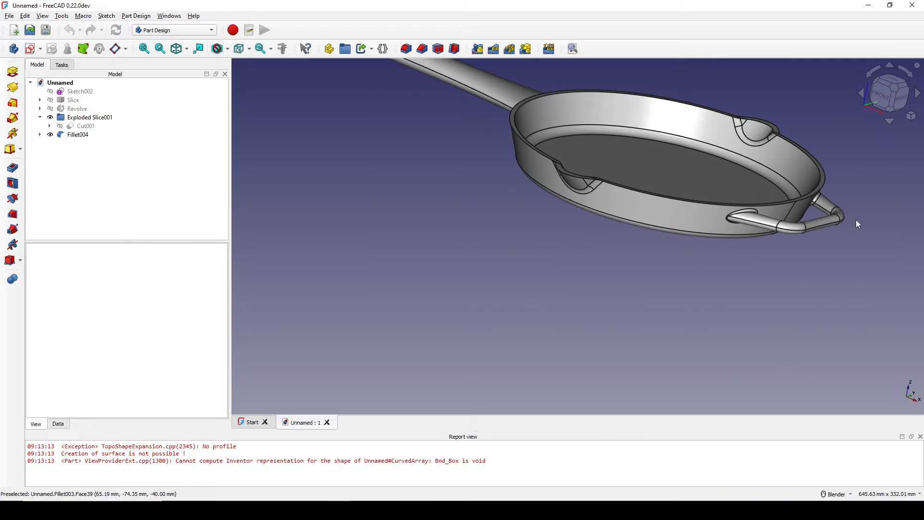
Step: Inspect the finished frying pan model from several angles, including its handles and pouring spouts
shift+middle_drag(856, 219, 697, 311)
mouse_move(697, 310)
middle_down()
mouse_move(674, 289)
mouse_move(697, 310)
middle_up()
scroll(695, 310, up, 2)
shift+middle_drag(596, 292, 751, 300)
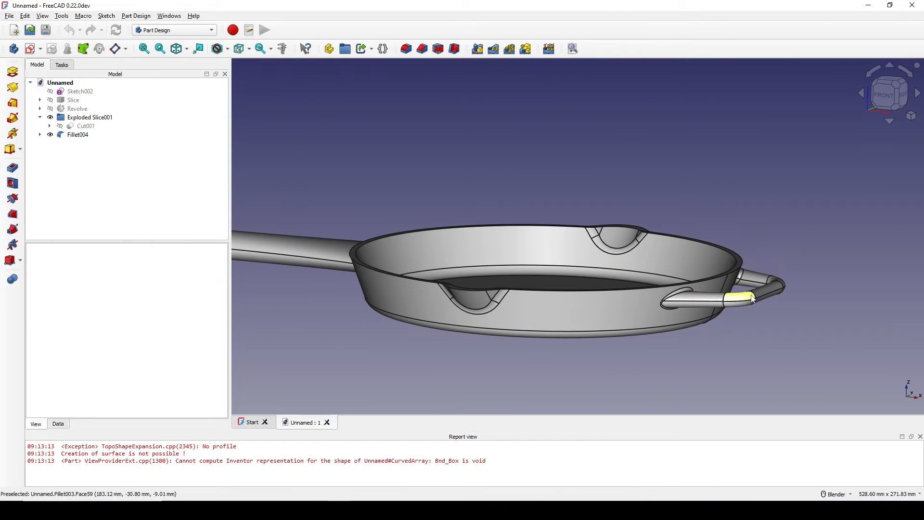
scroll(616, 292, down, 5)
middle_drag(616, 292, 716, 327)
shift+middle_drag(716, 327, 661, 271)
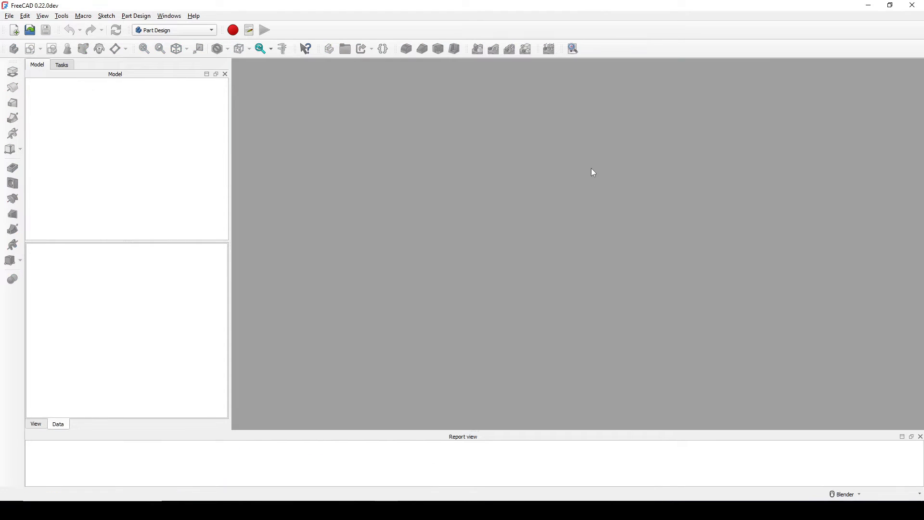
Step: Create a new empty document and check the program's version information
click(15, 31)
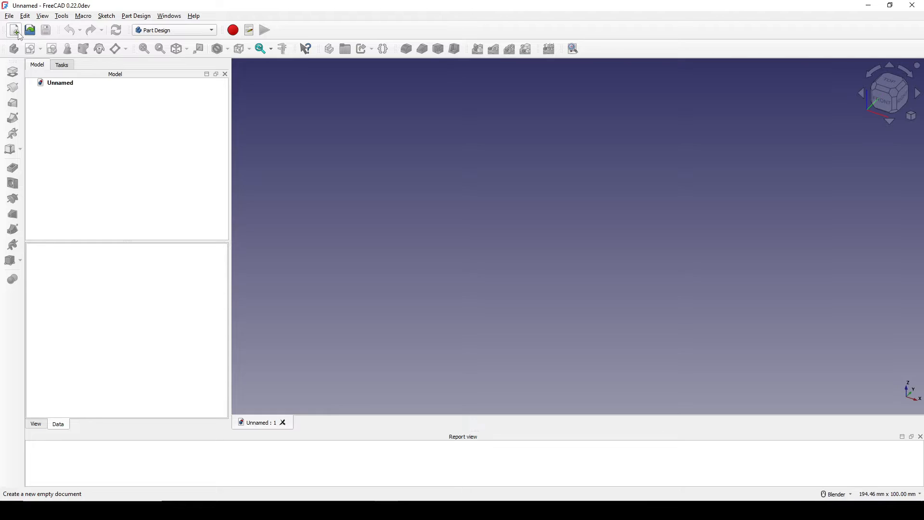
click(195, 17)
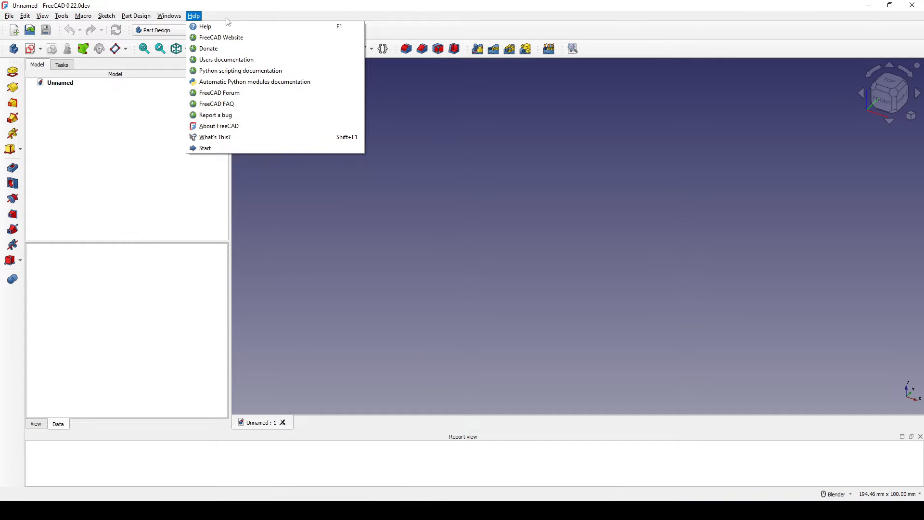
click(232, 126)
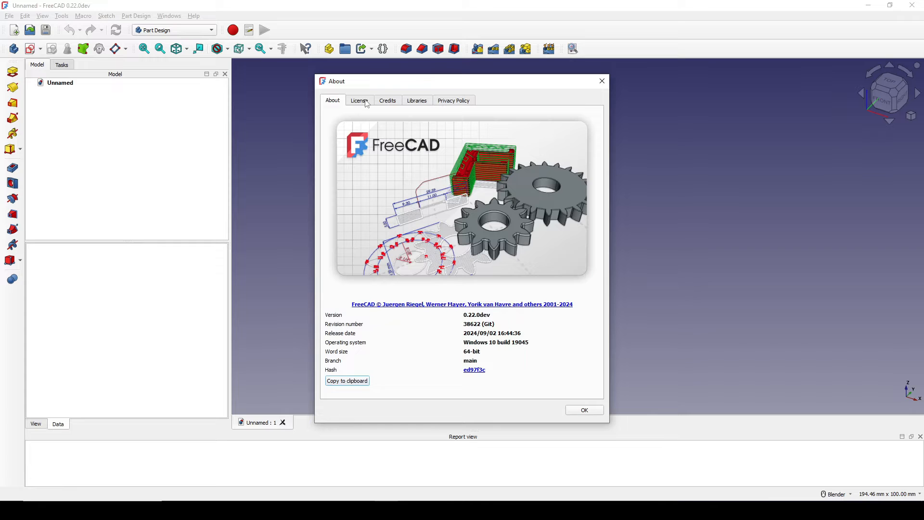
drag(393, 80, 383, 64)
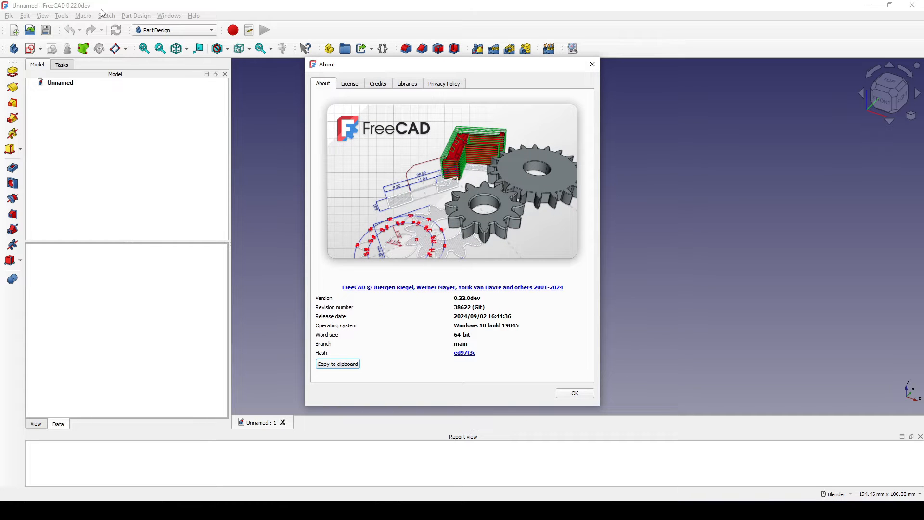
click(574, 393)
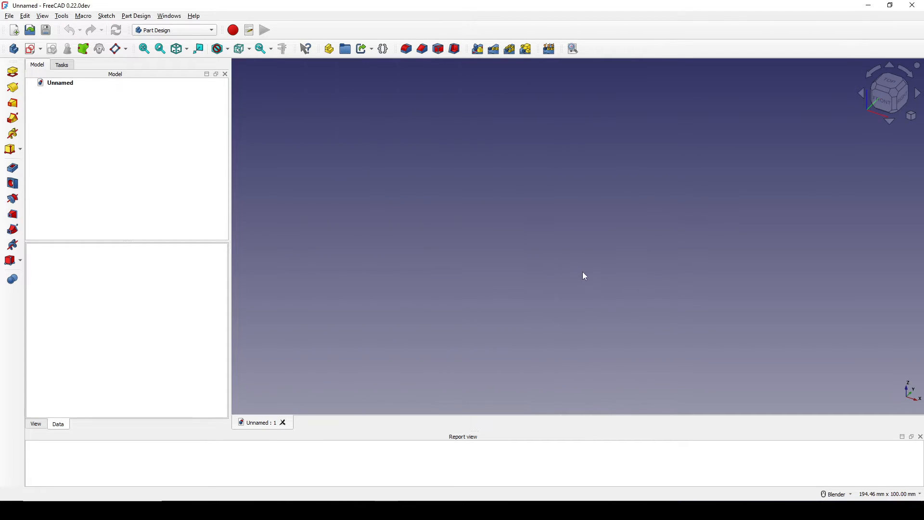
Step: Switch to the Part workbench and start a new sketch on the XY plane with no offset
click(161, 30)
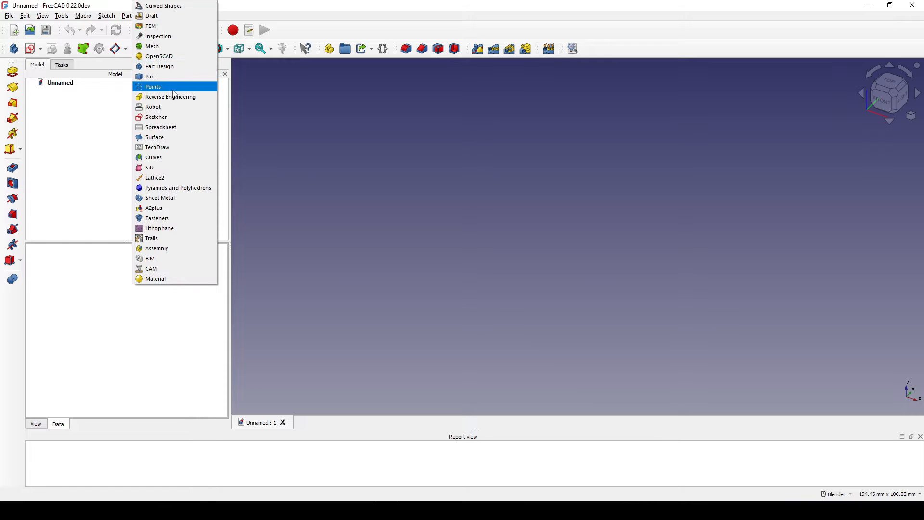
click(178, 77)
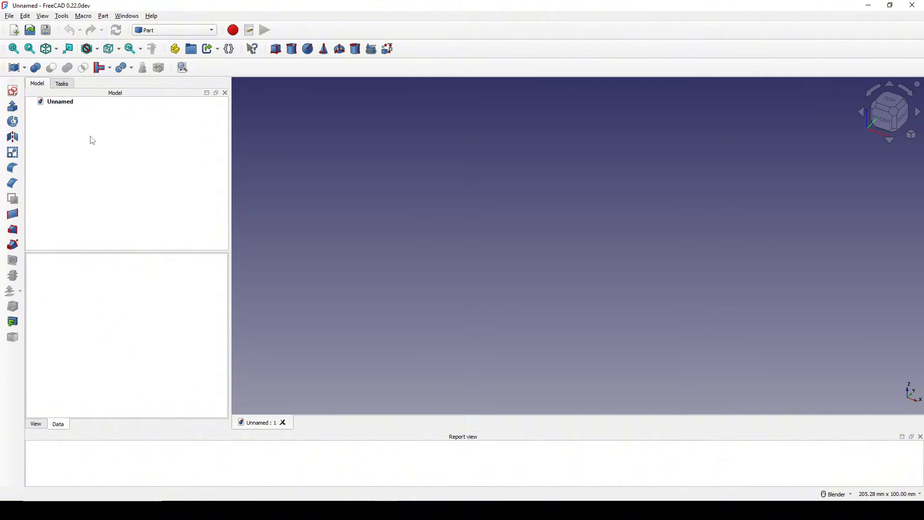
click(13, 91)
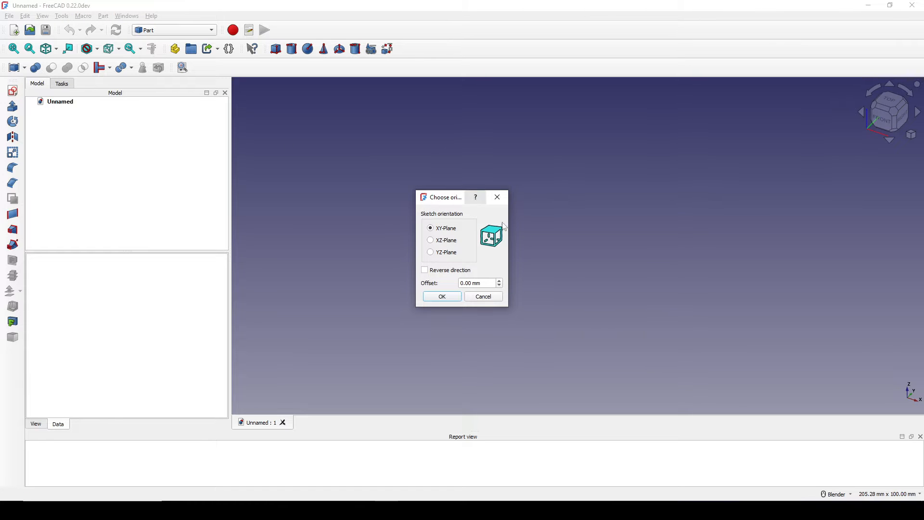
click(446, 297)
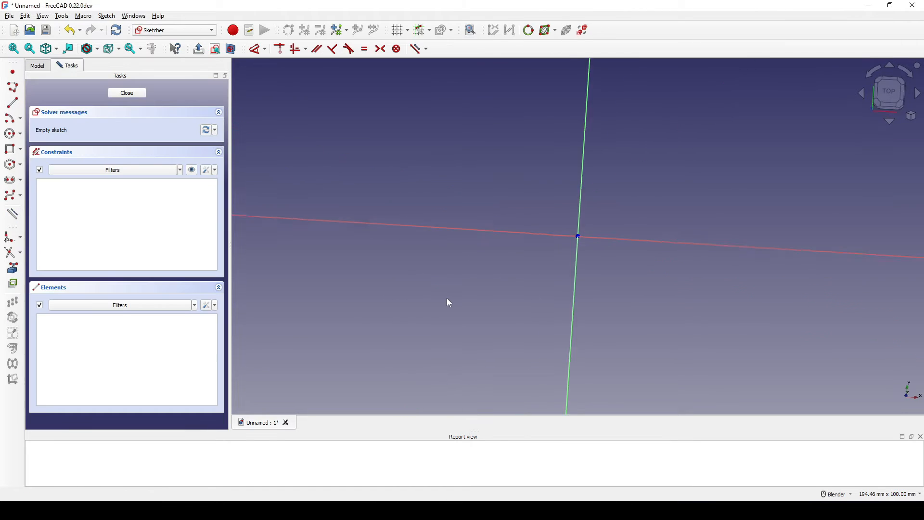
scroll(599, 244, up, 2)
shift+middle_drag(629, 217, 514, 231)
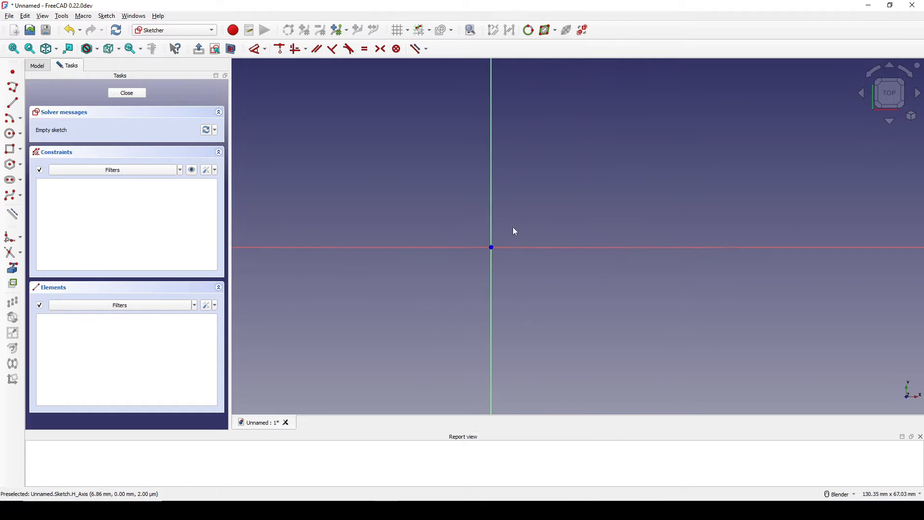
Step: Sketch a circle about 34 mm in diameter centred on the origin
click(7, 136)
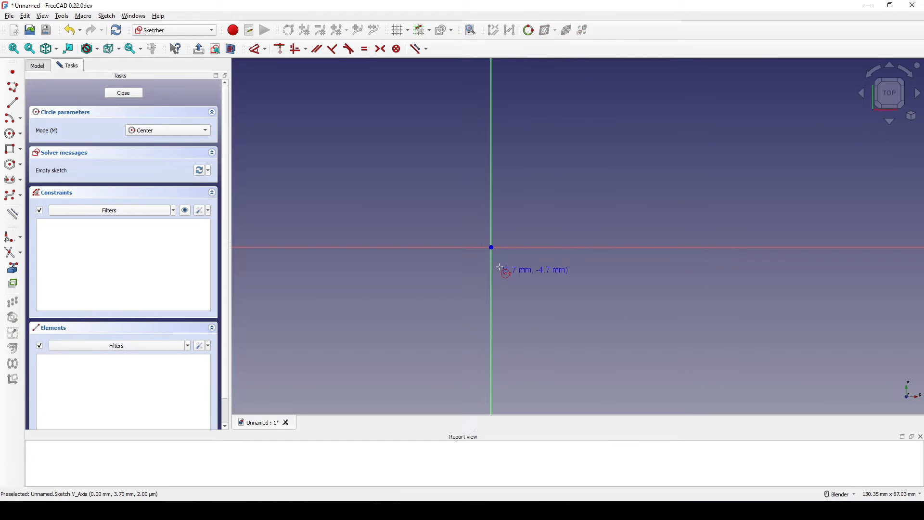
click(491, 247)
click(555, 184)
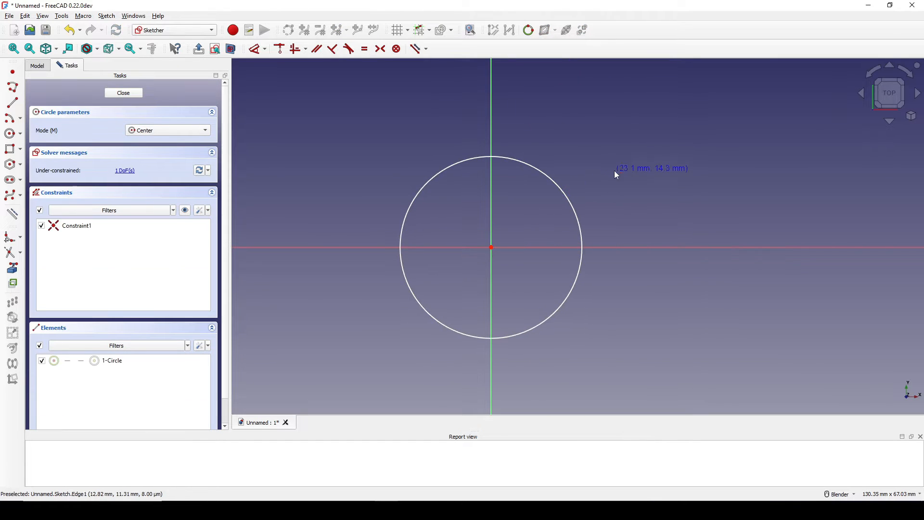
right_click(614, 170)
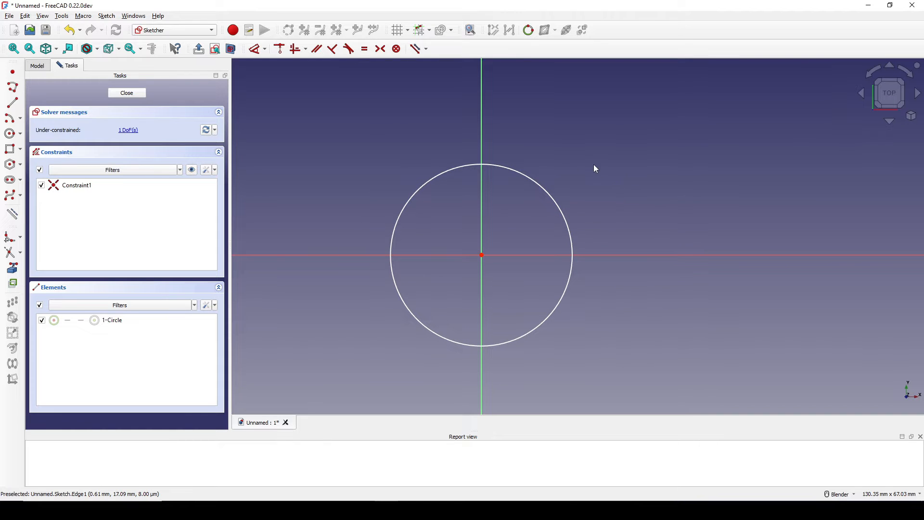
Step: Constrain the circle's diameter to 300 mm and close the sketch
key(d)
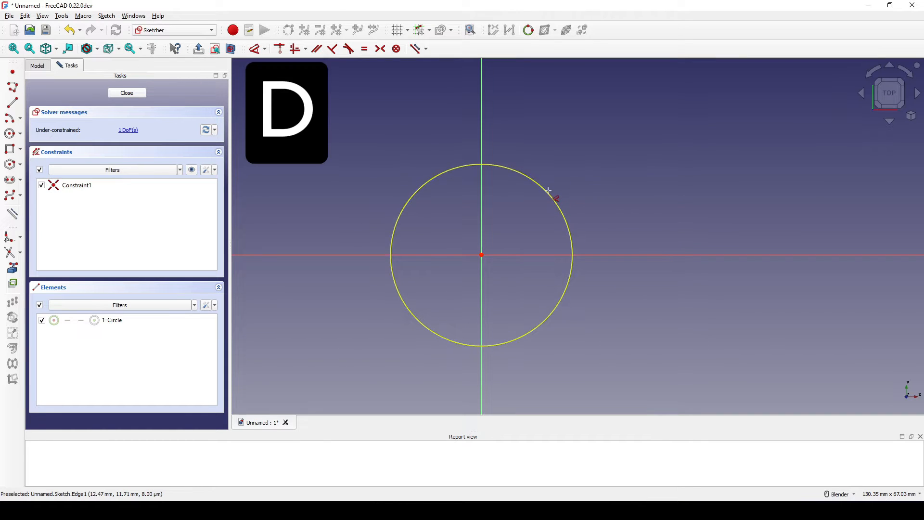
click(548, 191)
click(664, 145)
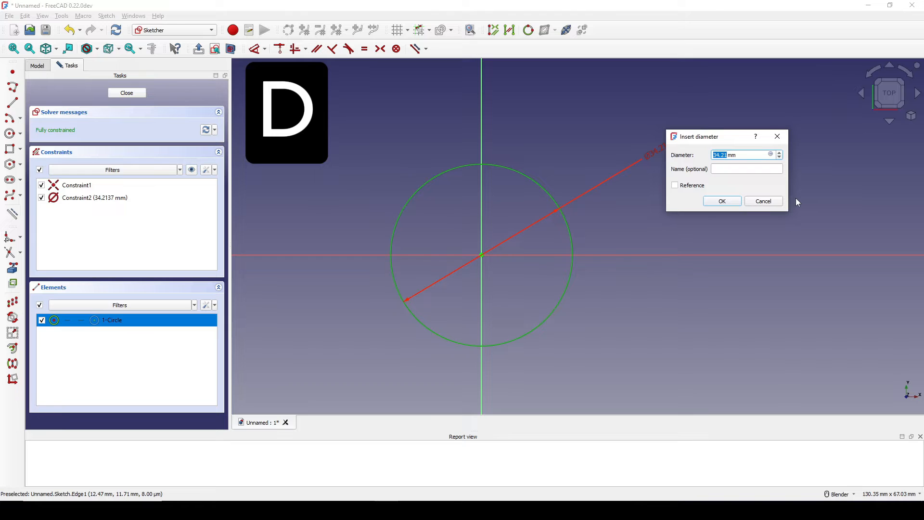
text(300)
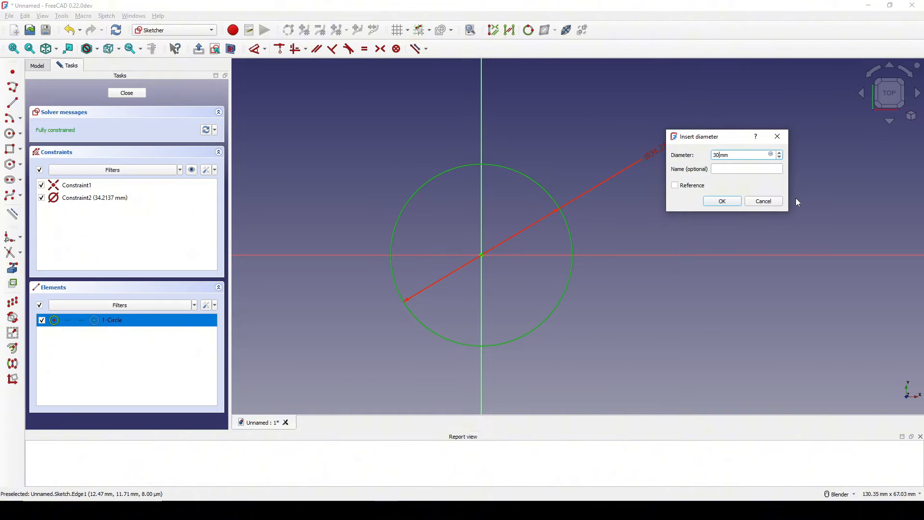
key(Return)
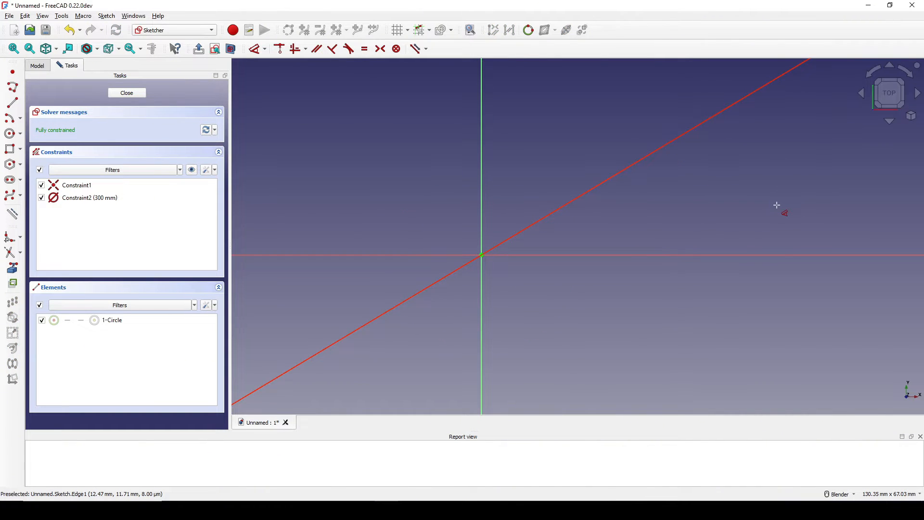
scroll(777, 205, down, 11)
shift+middle_drag(777, 204, 634, 234)
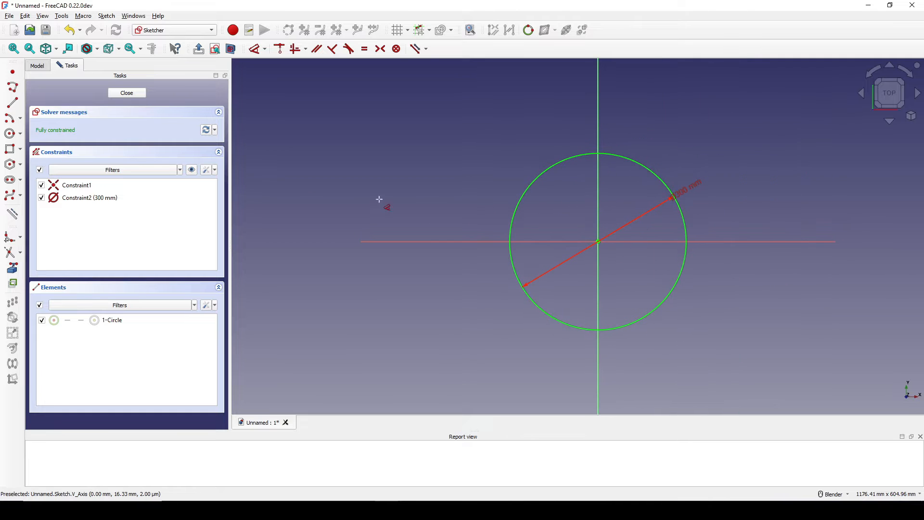
click(126, 93)
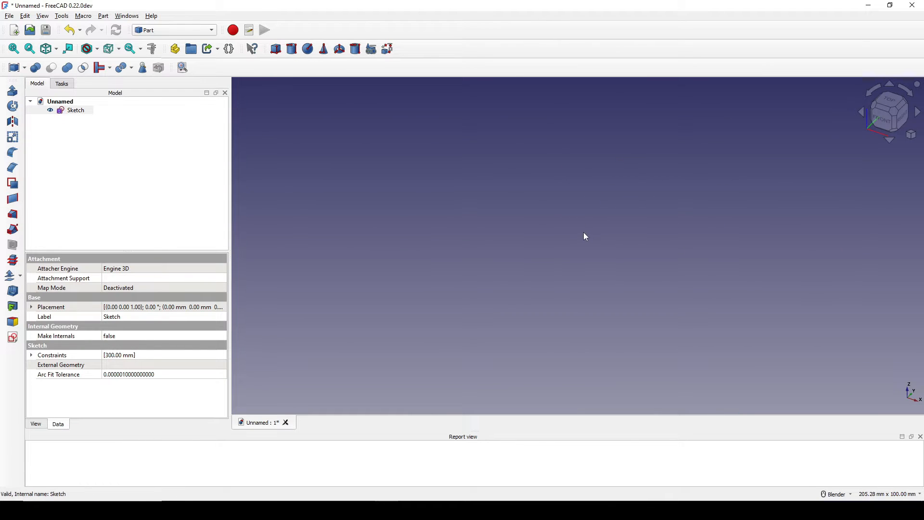
Step: Turn on the axis cross in the 3D view of the circle sketch
click(677, 173)
scroll(662, 179, down, 2)
scroll(633, 201, up, 2)
shift+middle_drag(662, 179, 644, 196)
click(43, 16)
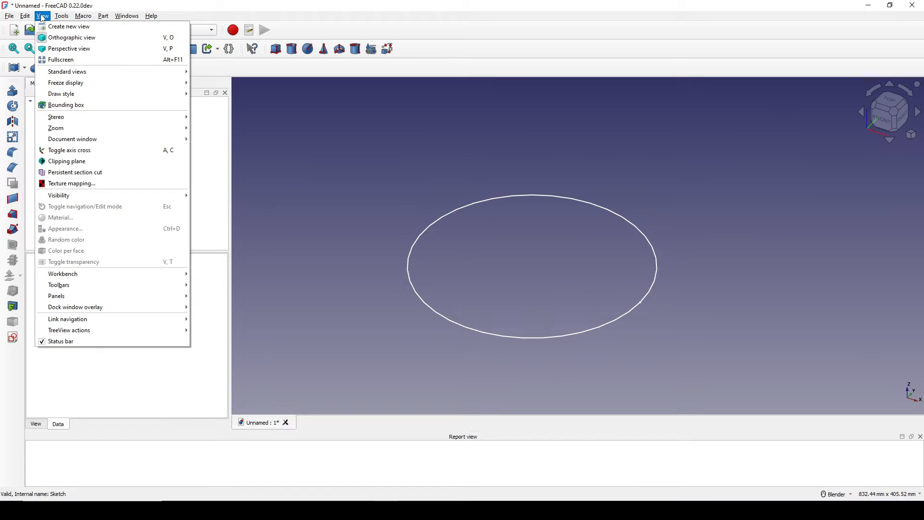
click(110, 158)
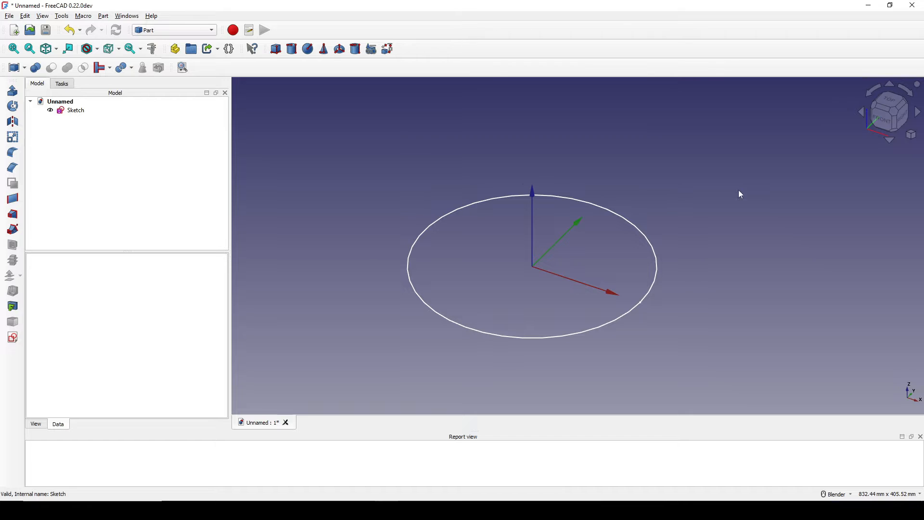
mouse_move(741, 195)
middle_down()
mouse_move(604, 203)
mouse_move(622, 206)
mouse_move(466, 231)
mouse_move(601, 239)
middle_up()
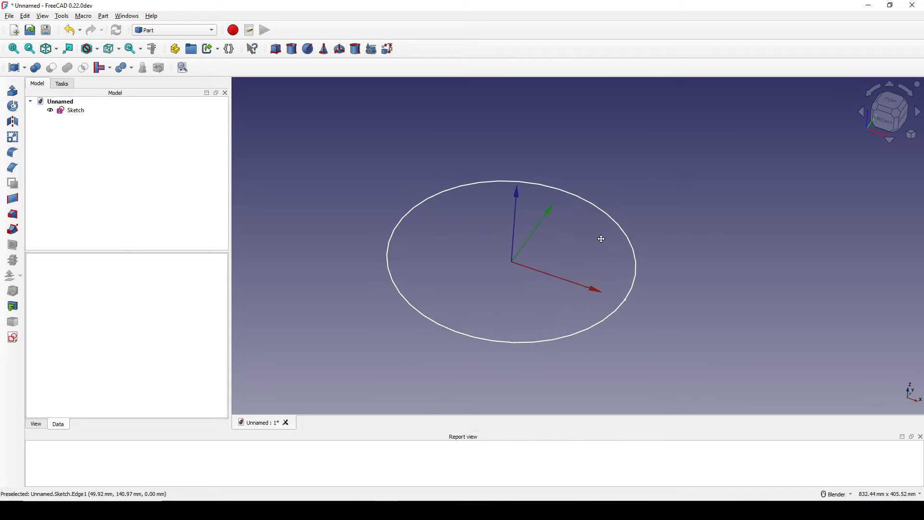
Step: Start a second sketch on the XY plane with an offset of -40 mm
click(13, 336)
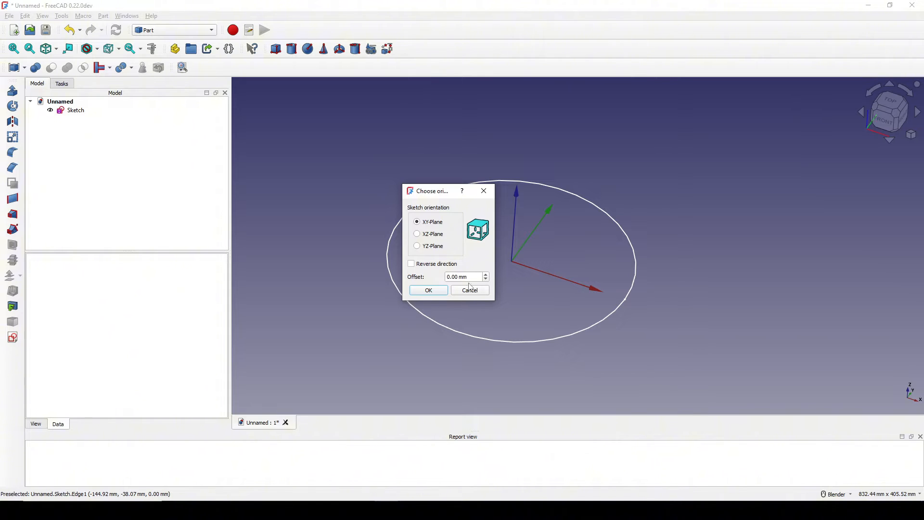
drag(474, 277, 378, 276)
text(-40)
key(Return)
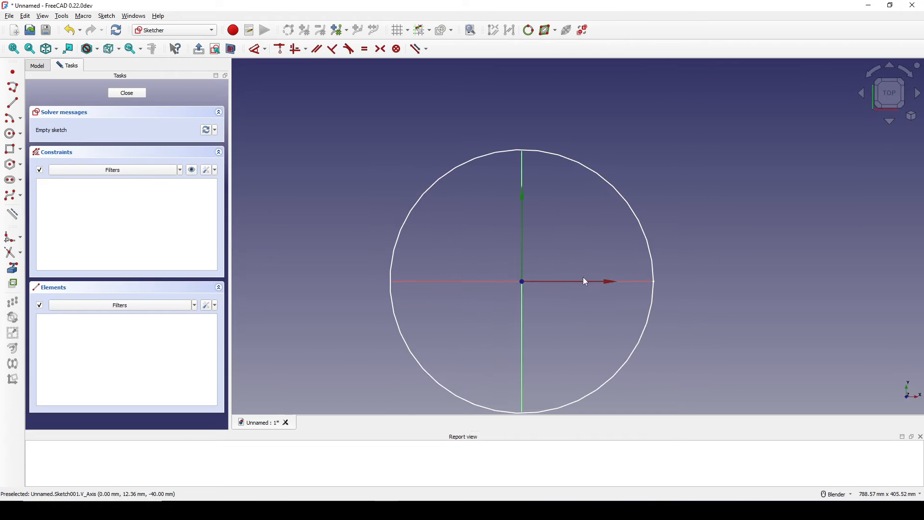
Step: Sketch a circle about 218 mm in diameter centred on the origin of the offset sketch
click(9, 133)
click(487, 262)
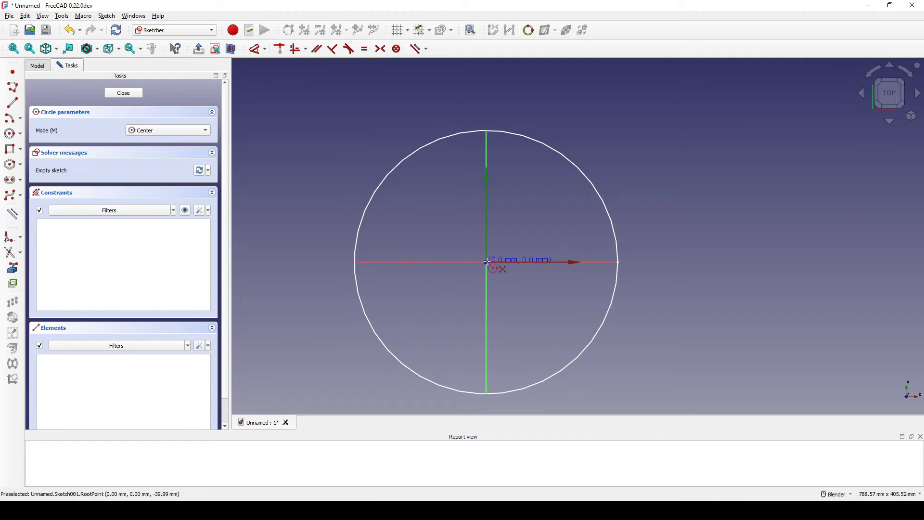
click(548, 189)
key(Escape)
Step: Constrain the lower circle's diameter to 270 mm and close the sketch
key(d)
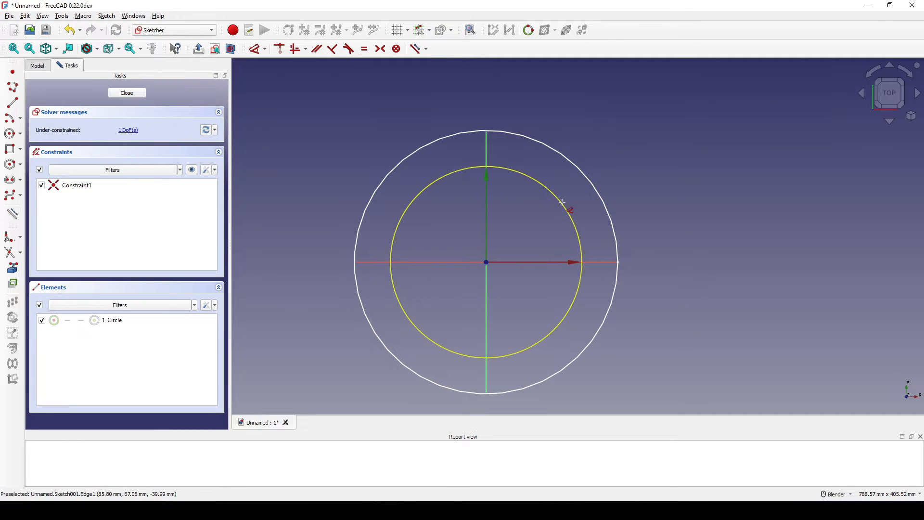
click(561, 203)
click(658, 149)
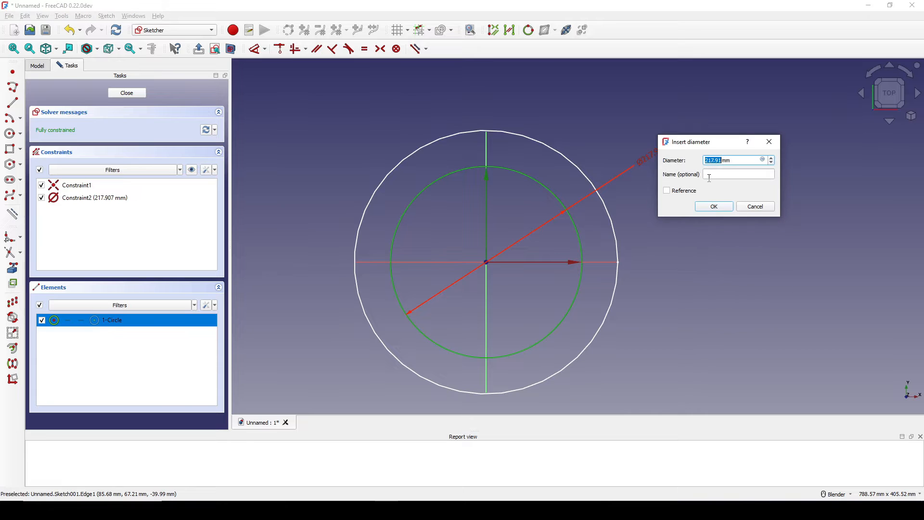
text(27)
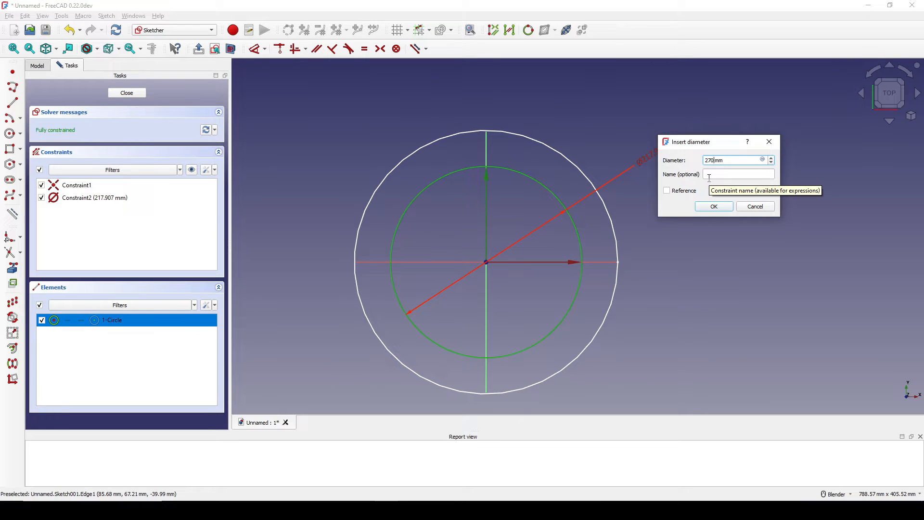
key(Return)
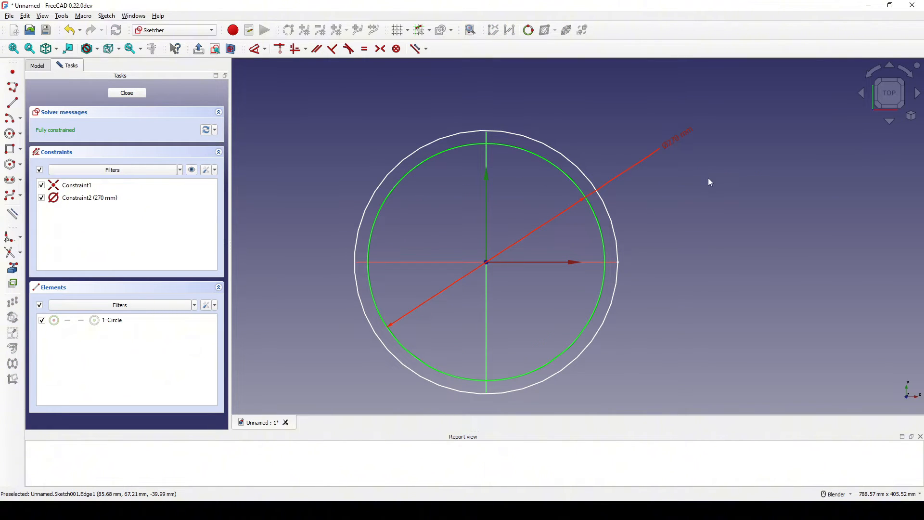
click(138, 93)
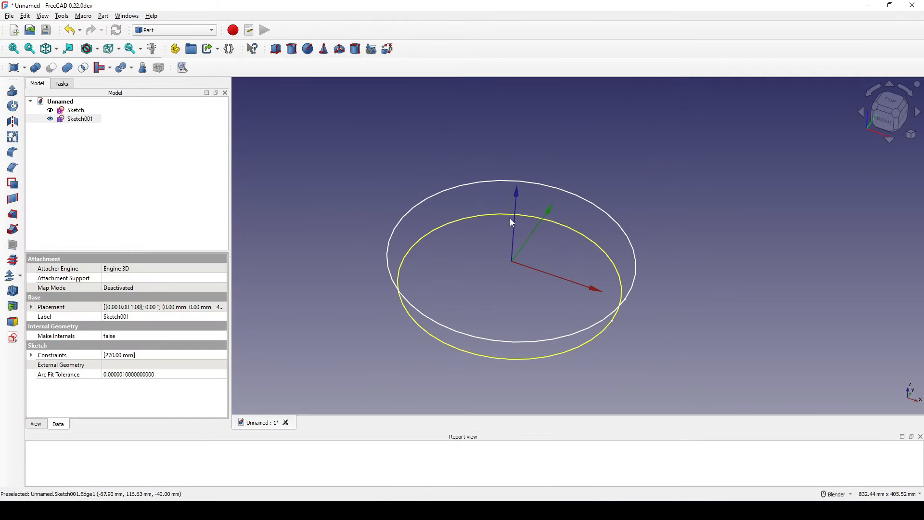
Step: Create a solid loft from Sketch to Sketch001 and expand it in the model tree
click(13, 213)
click(73, 163)
double_click(72, 166)
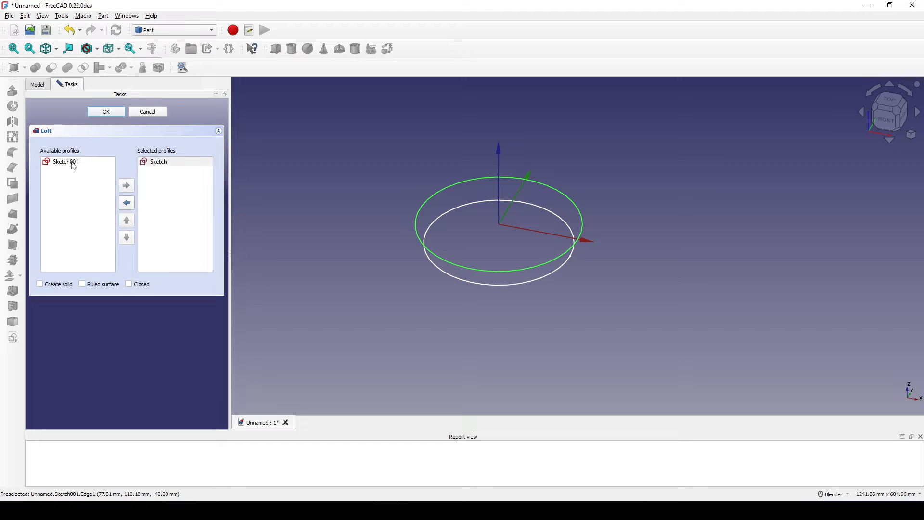
double_click(72, 164)
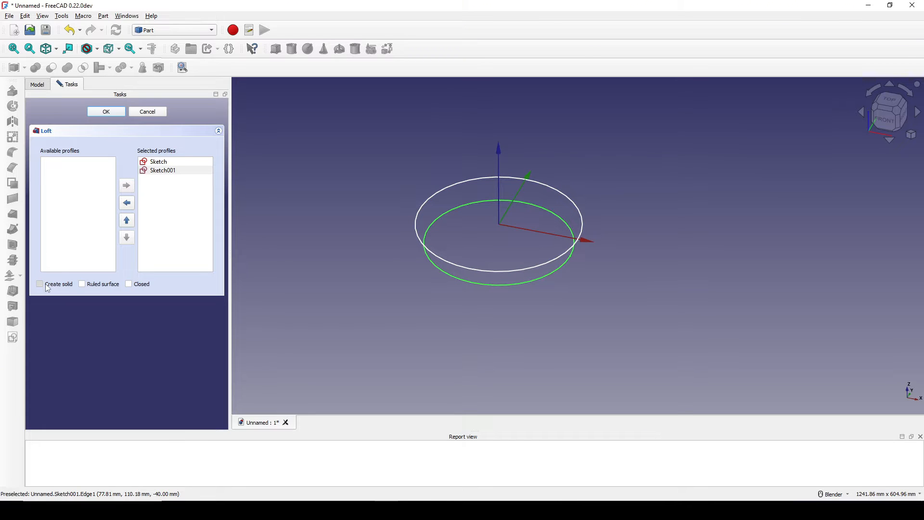
click(106, 111)
mouse_move(517, 197)
middle_down()
mouse_move(542, 170)
mouse_move(347, 211)
mouse_move(457, 216)
middle_up()
click(40, 110)
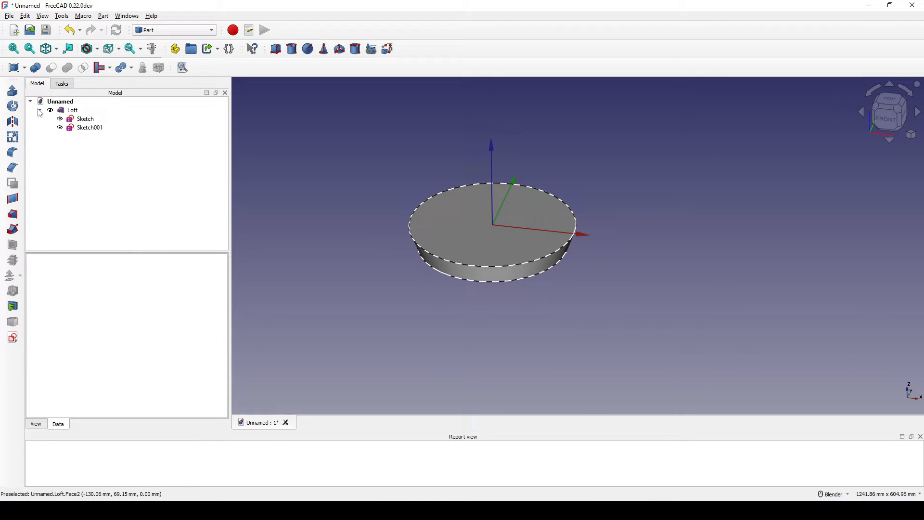
Step: Hide the two source sketches, Sketch and Sketch001, under the loft
click(81, 119)
ctrl+click(79, 127)
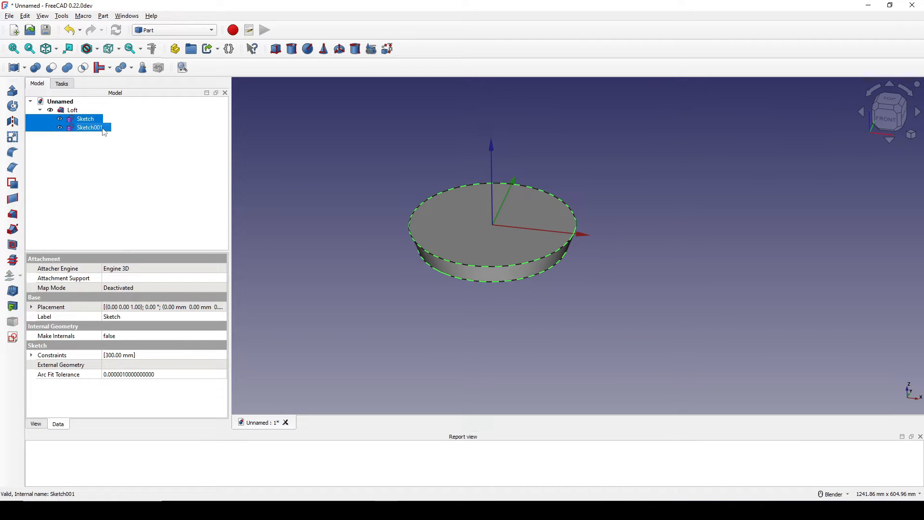
key(space)
click(159, 134)
shift+middle_drag(645, 166, 631, 174)
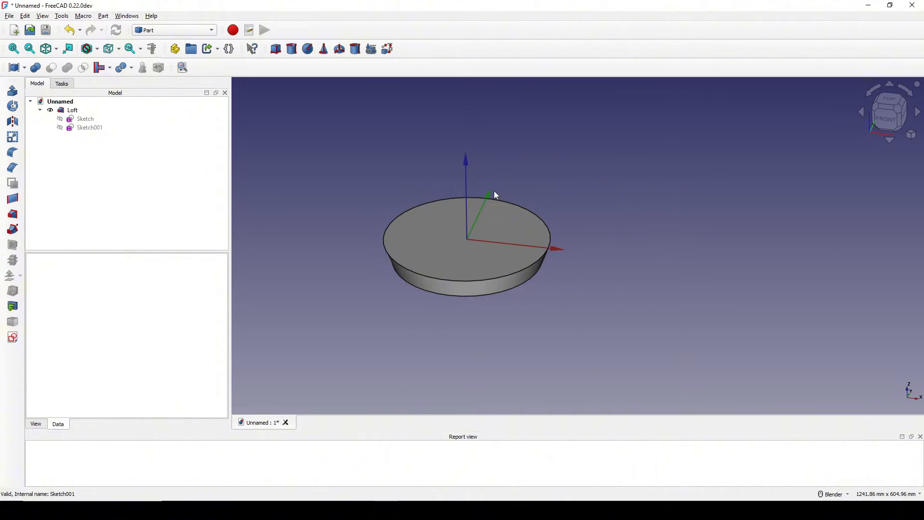
Step: Start a sketch on the YZ plane and link the loft's upper and lower edges as external geometry
click(12, 337)
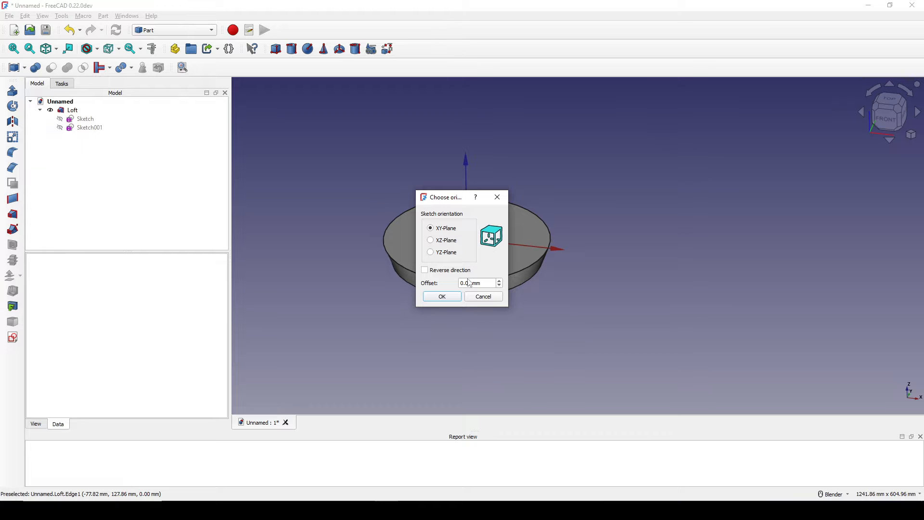
click(431, 252)
click(452, 296)
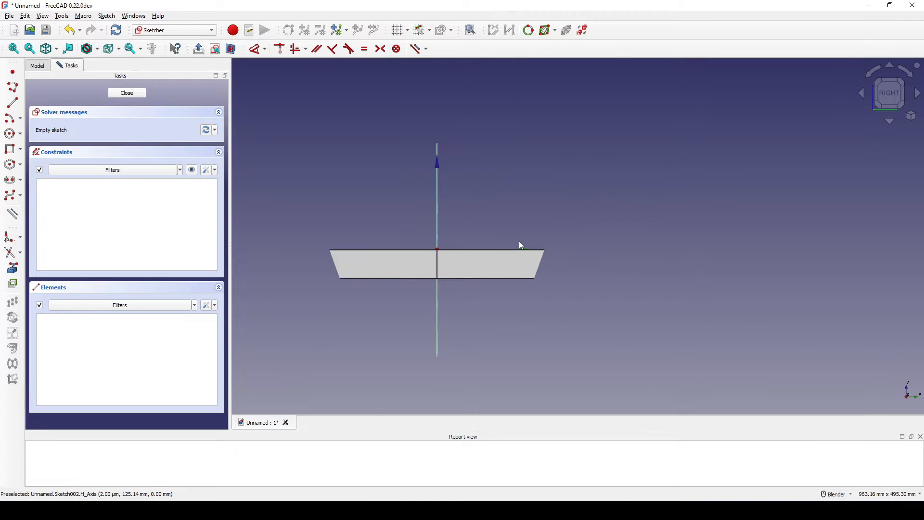
shift+middle_drag(520, 245, 557, 211)
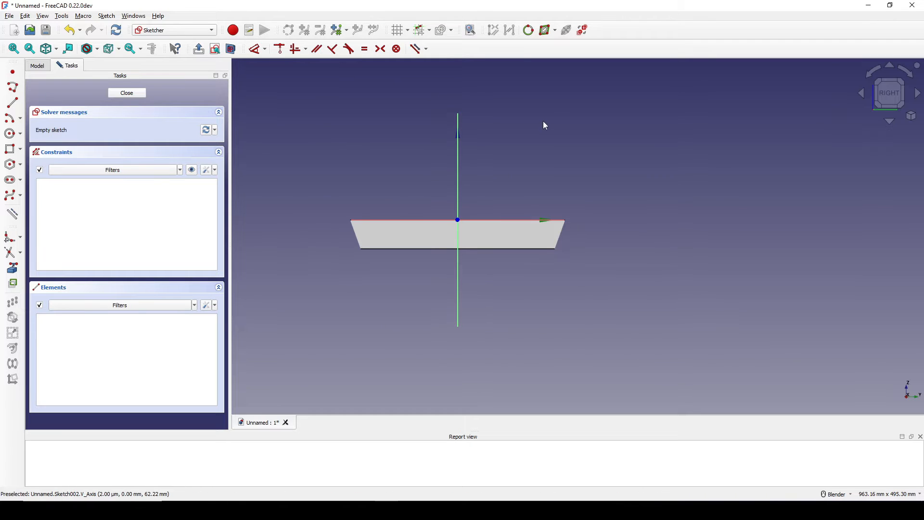
click(12, 270)
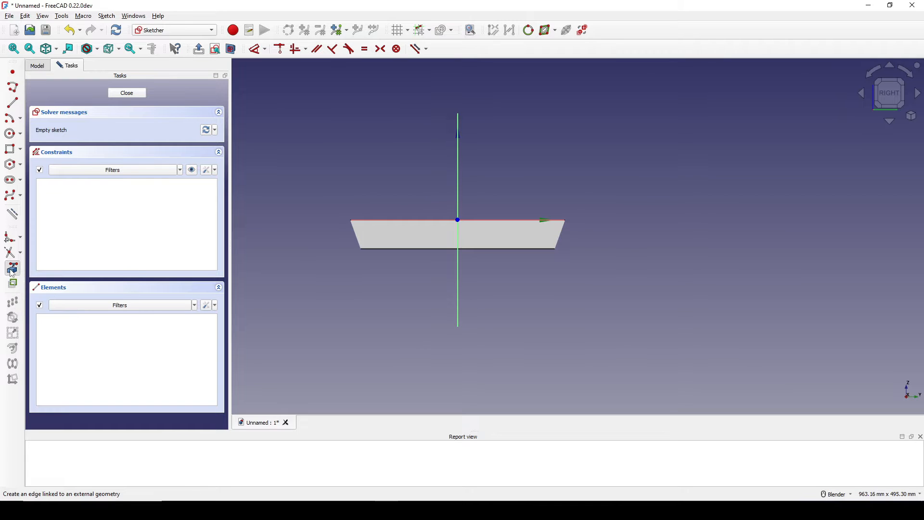
click(502, 220)
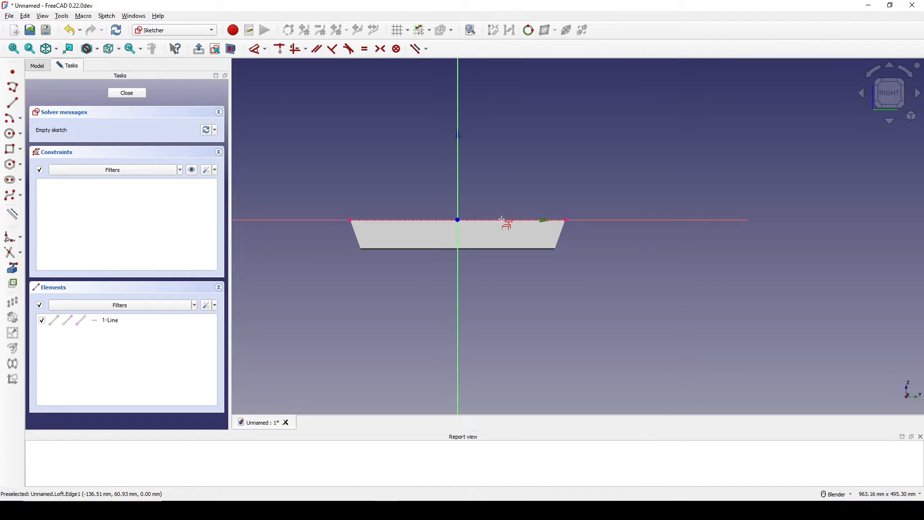
click(505, 249)
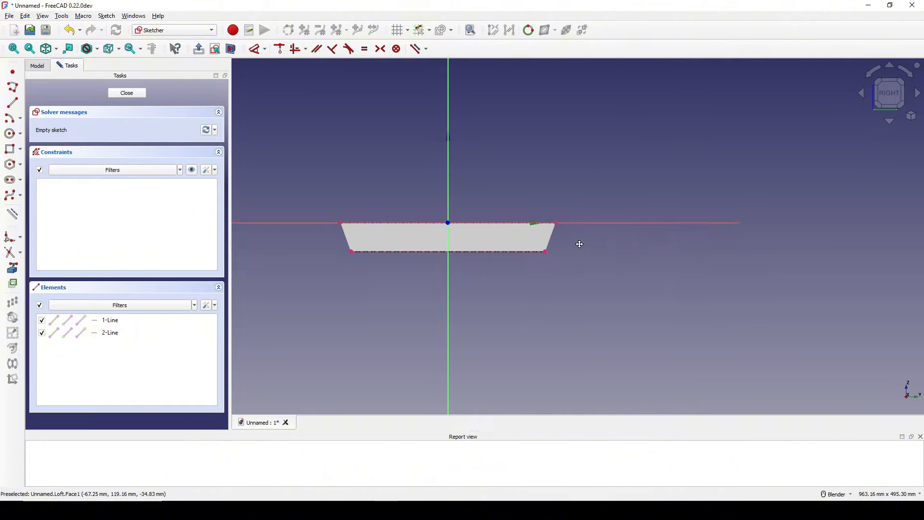
Step: Draw a line along the pan's slanted side between the ends of the linked edges and convert it to construction geometry
click(13, 102)
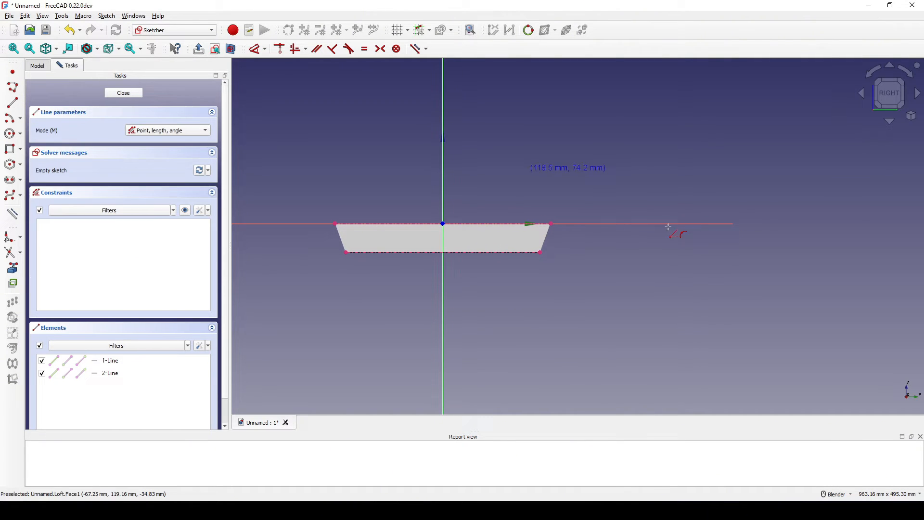
click(540, 253)
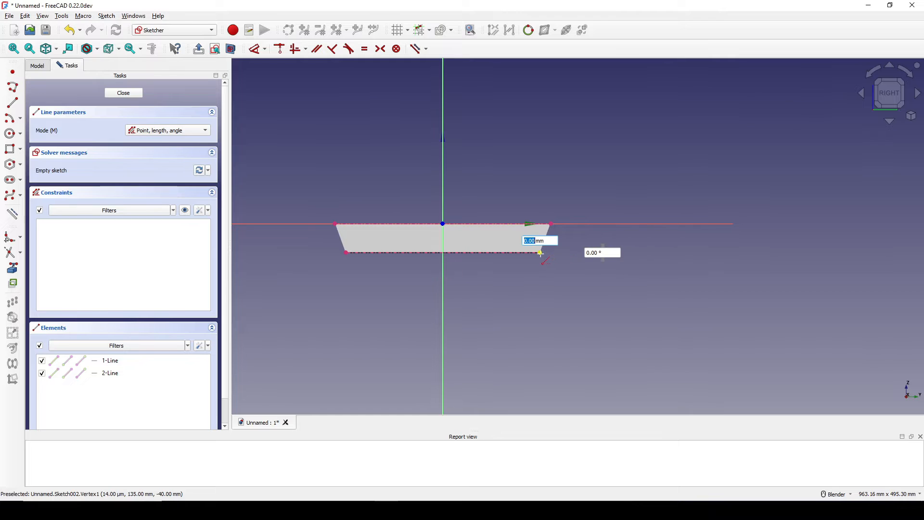
click(551, 224)
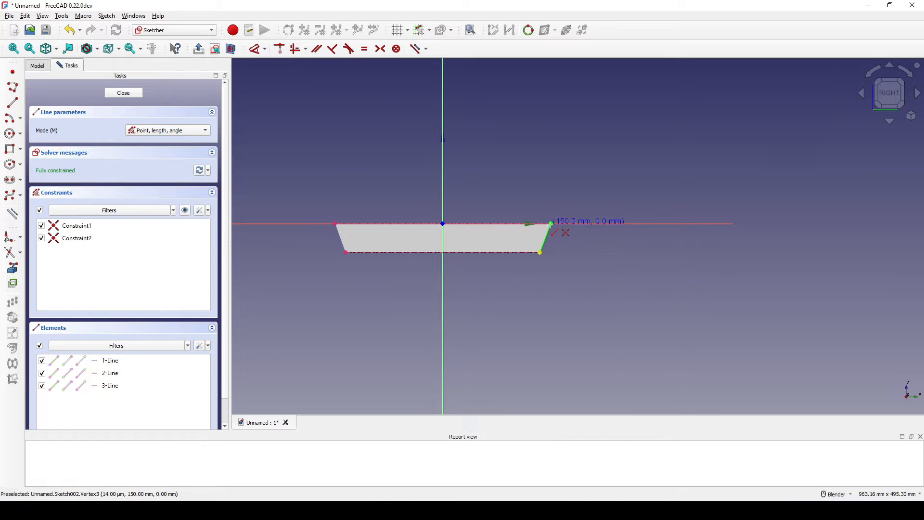
right_click(546, 177)
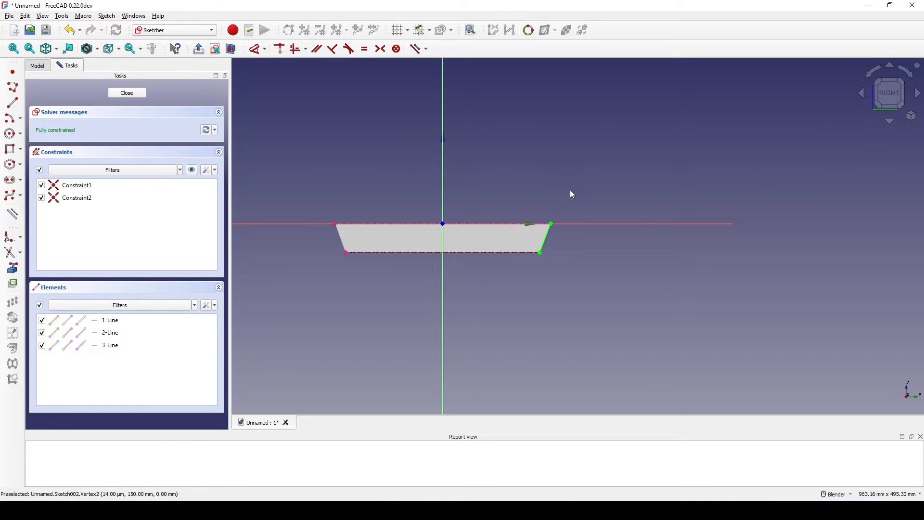
click(550, 239)
key(g)
key(n)
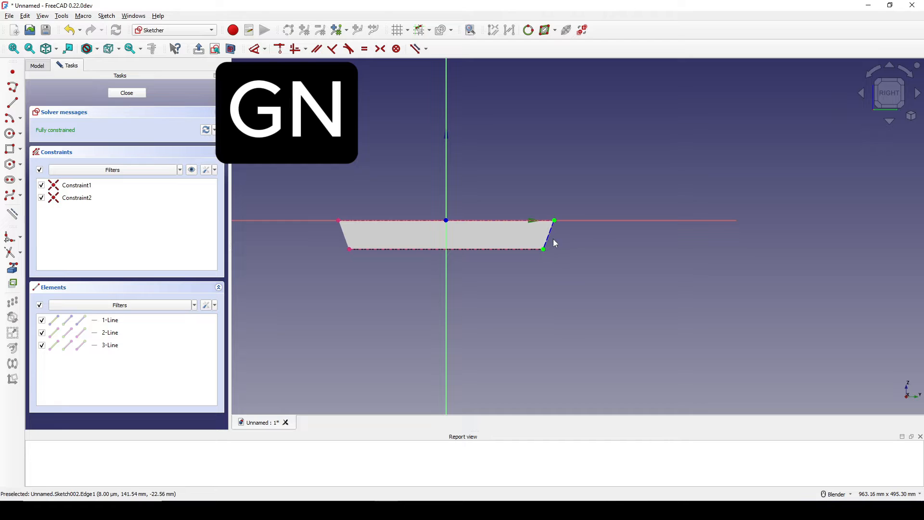
scroll(568, 231, up, 2)
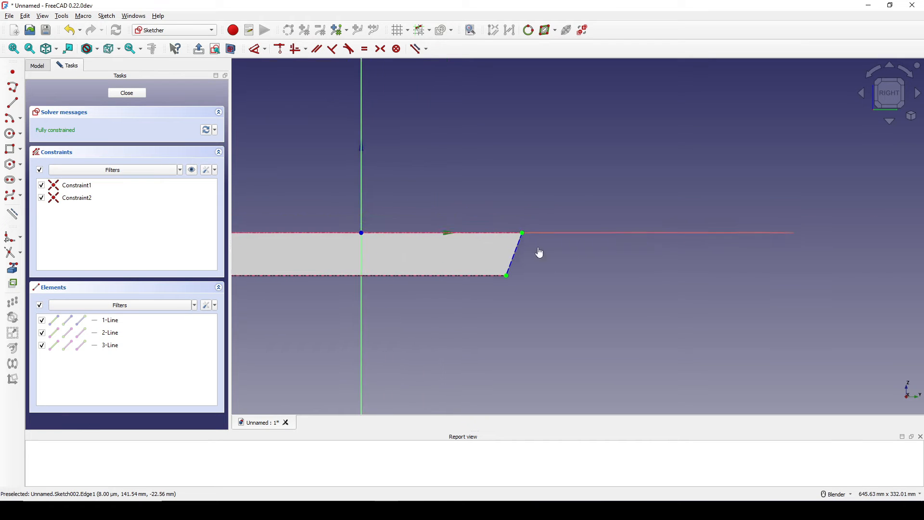
Step: Draw a line about 44 mm long from the construction line's midpoint outward to the horizontal axis
click(14, 105)
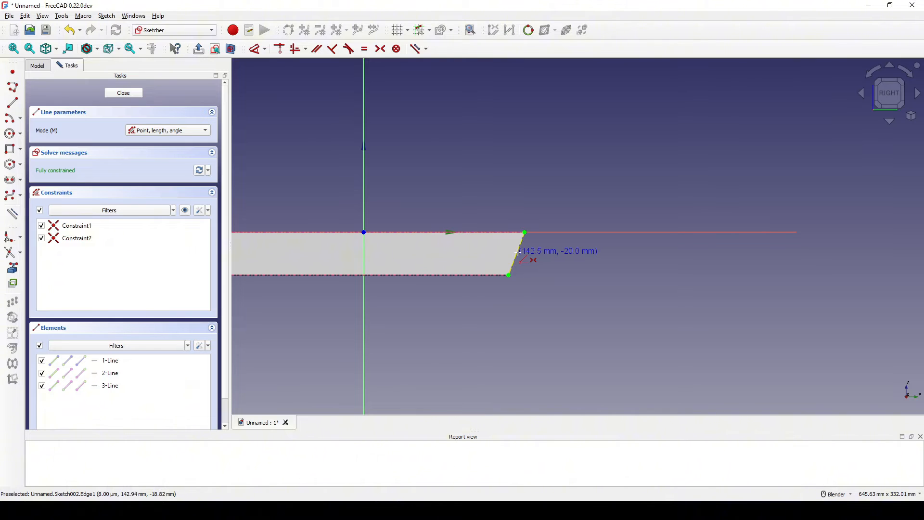
click(518, 253)
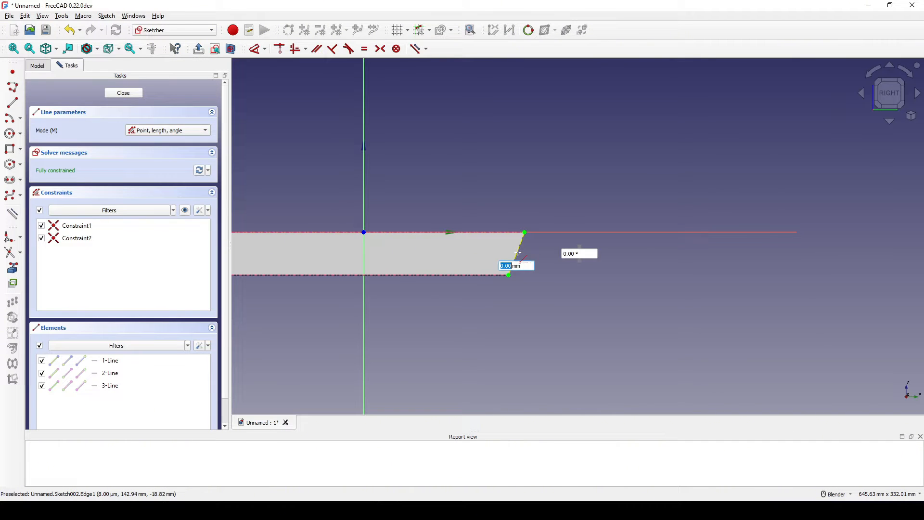
click(559, 234)
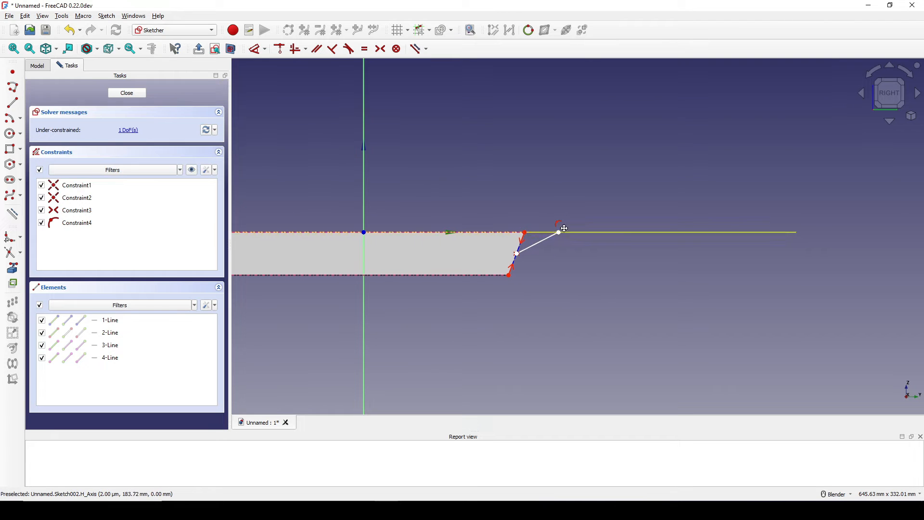
scroll(547, 238, up, 2)
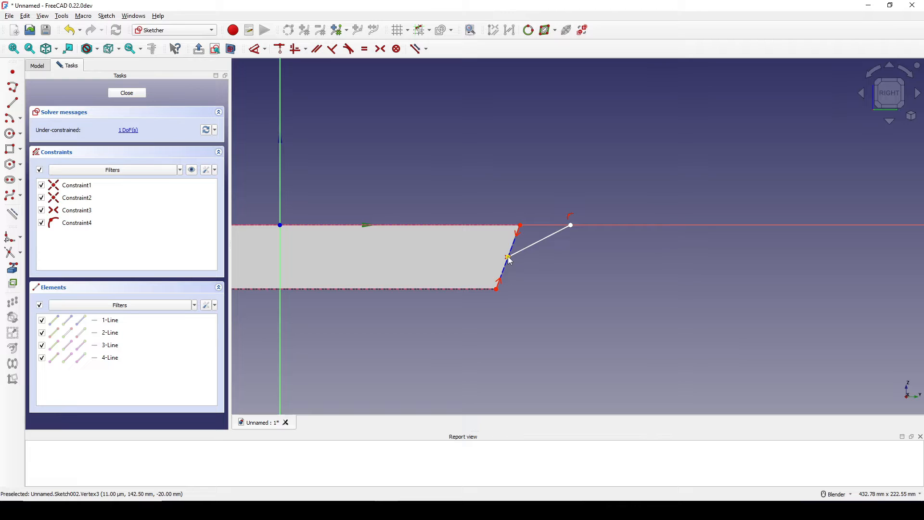
shift+middle_drag(555, 278, 570, 272)
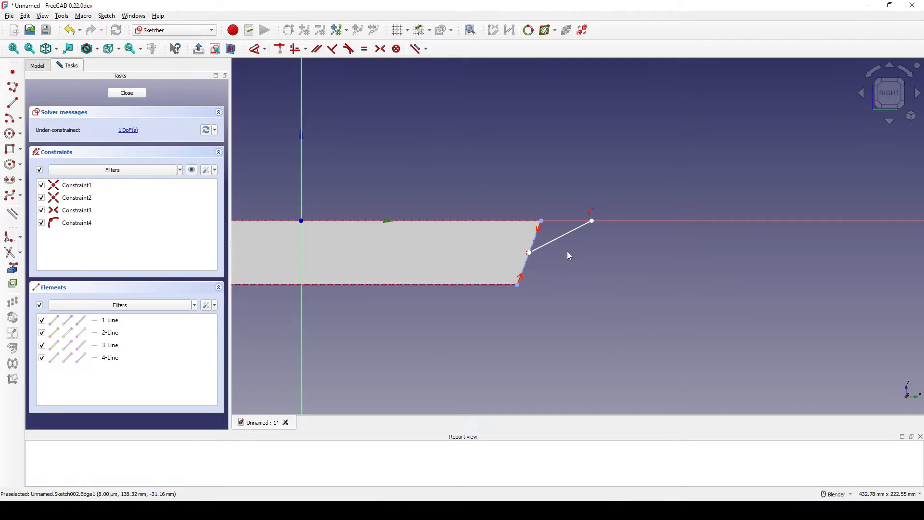
Step: Constrain the angle between the spout line and the construction line to 30.5° and close the sketch
key(d)
click(559, 237)
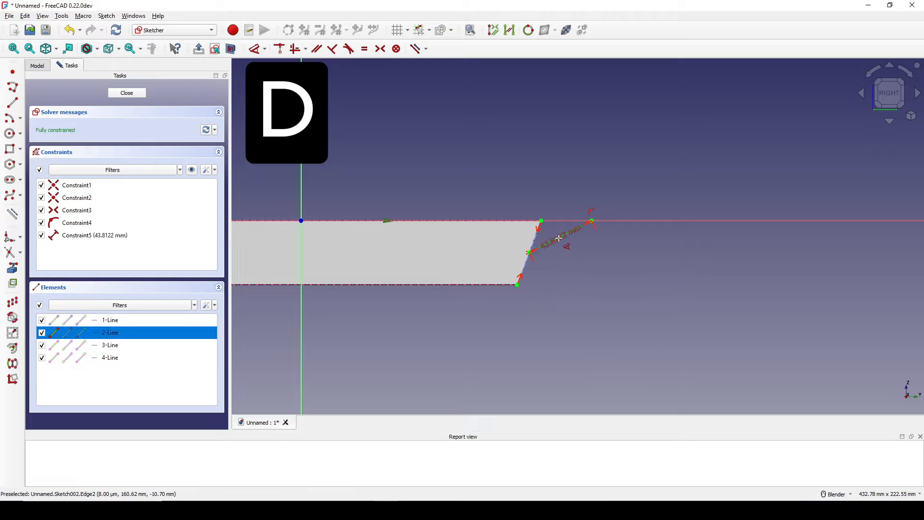
drag(558, 238, 536, 235)
click(539, 221)
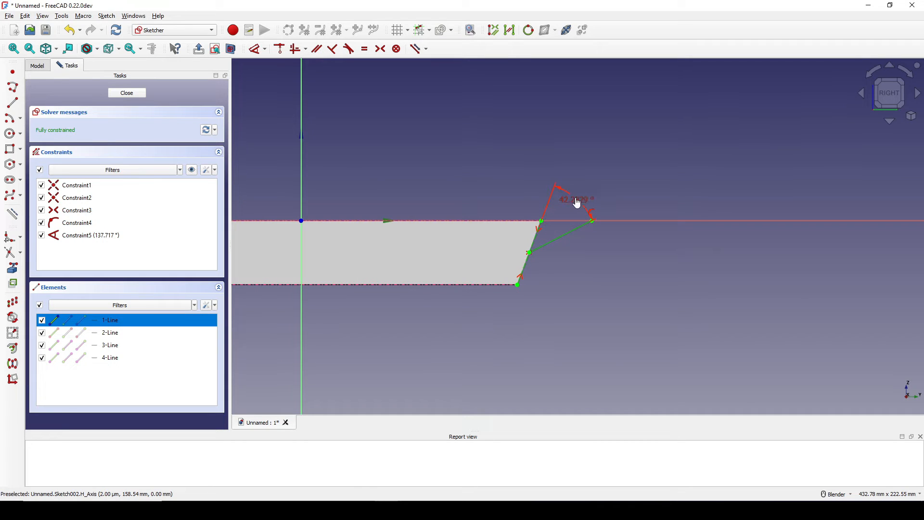
click(576, 201)
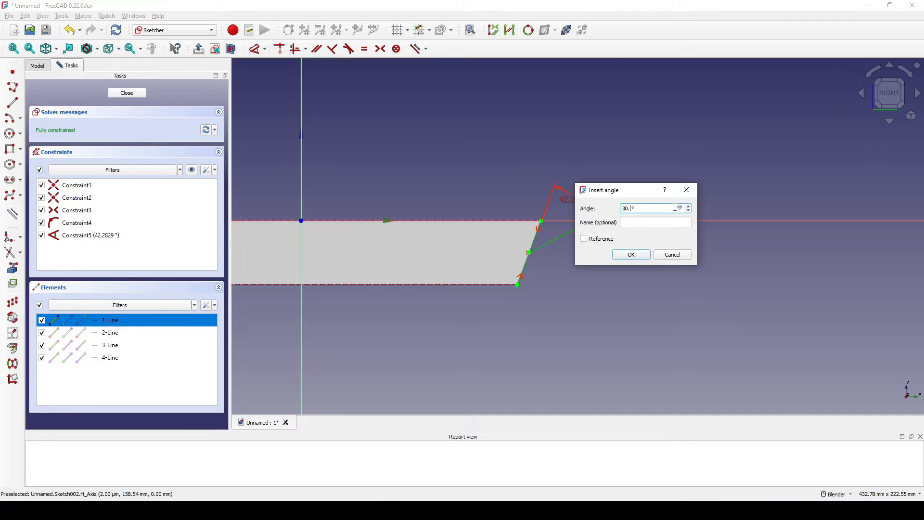
key(Return)
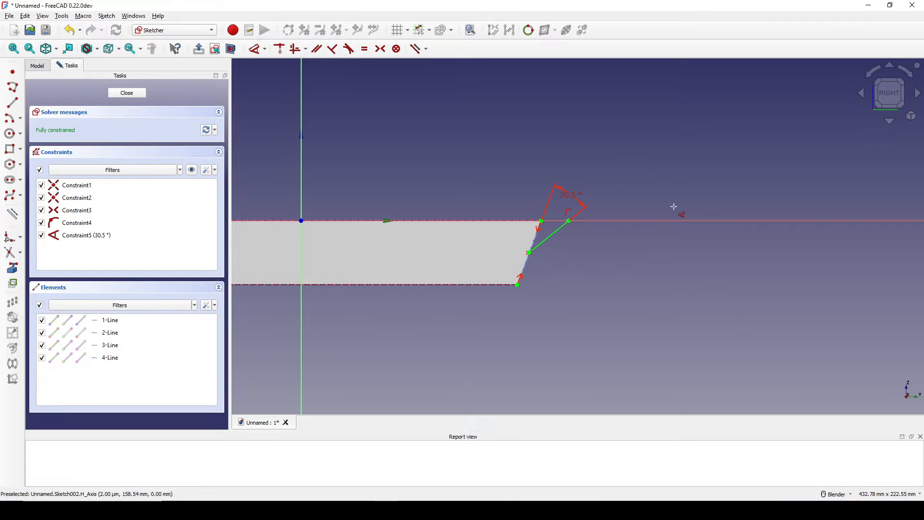
right_click(674, 206)
scroll(672, 206, down, 3)
shift+middle_drag(672, 206, 672, 250)
scroll(672, 249, up, 3)
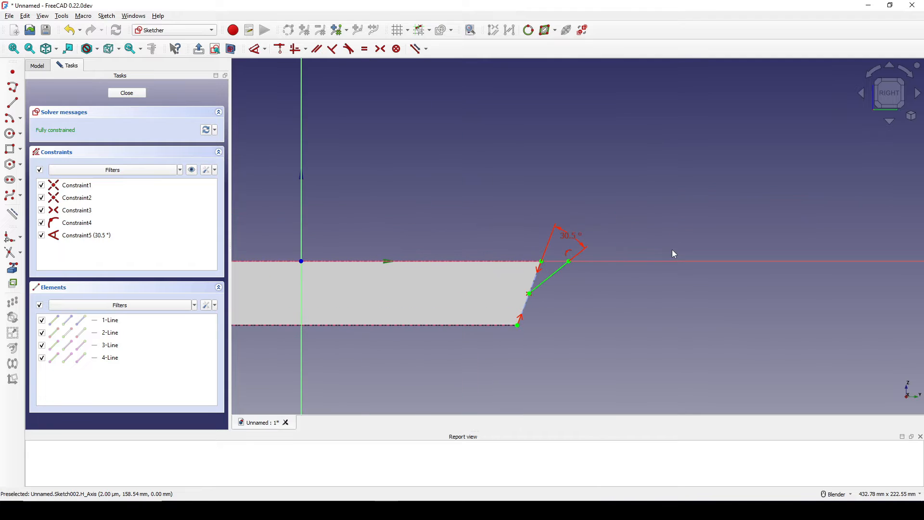
click(130, 93)
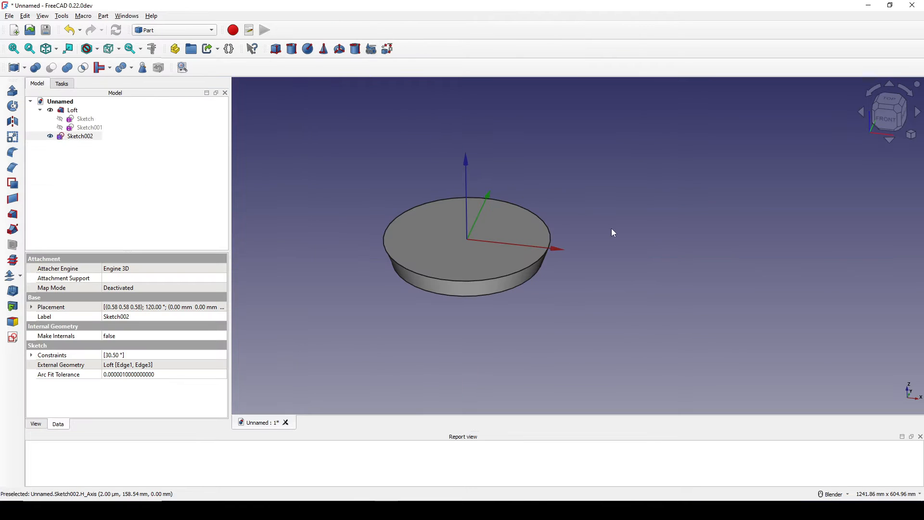
Step: Start a new sketch on the XY plane with zero offset and link the pan's top rim as external geometry
mouse_move(612, 233)
middle_down()
mouse_move(597, 260)
mouse_move(588, 258)
mouse_move(666, 268)
mouse_move(550, 142)
mouse_move(582, 150)
mouse_move(600, 274)
mouse_move(643, 231)
mouse_move(665, 238)
mouse_move(640, 255)
middle_up()
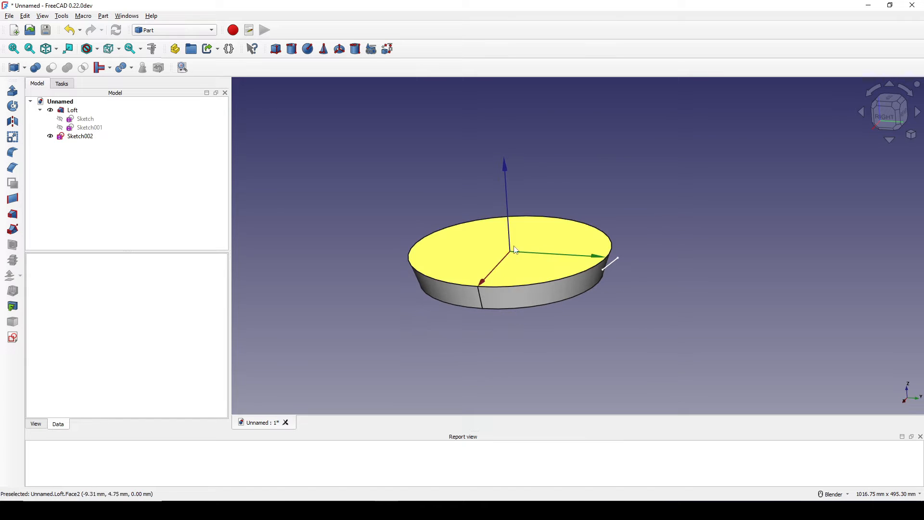
click(13, 338)
click(448, 297)
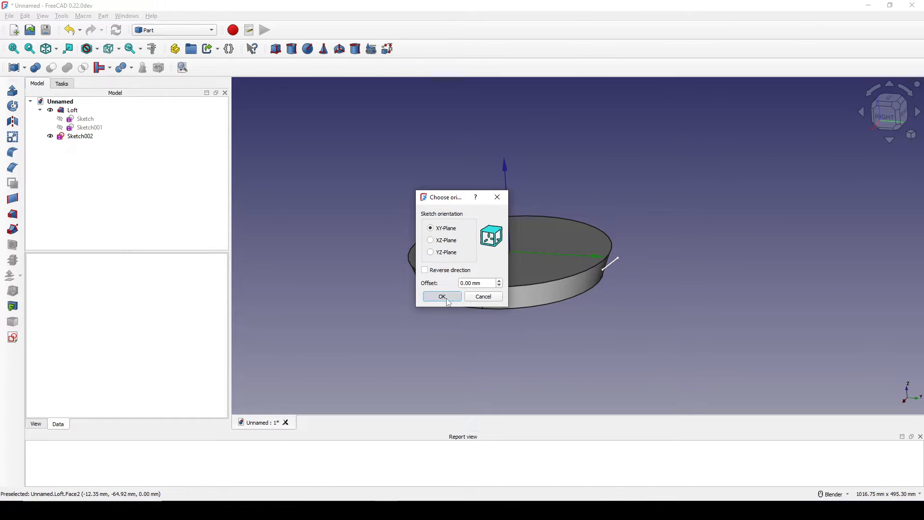
shift+middle_drag(500, 197, 508, 198)
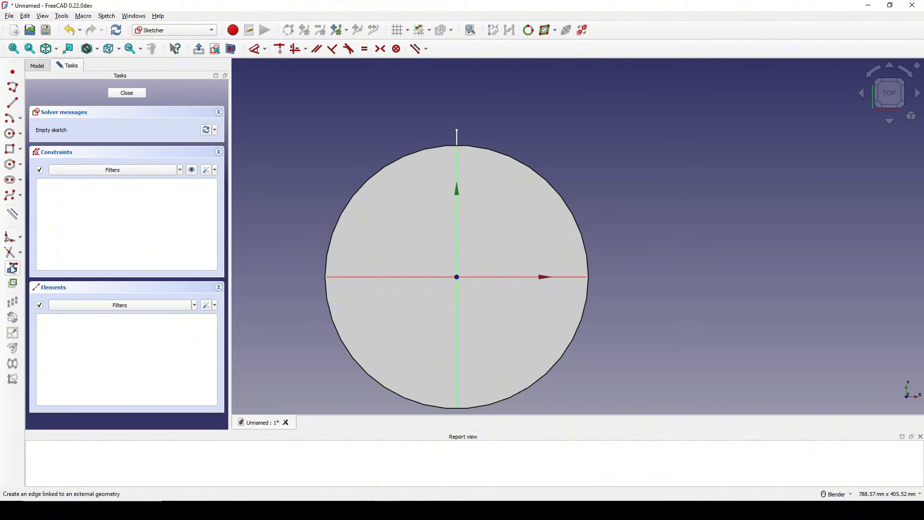
click(12, 268)
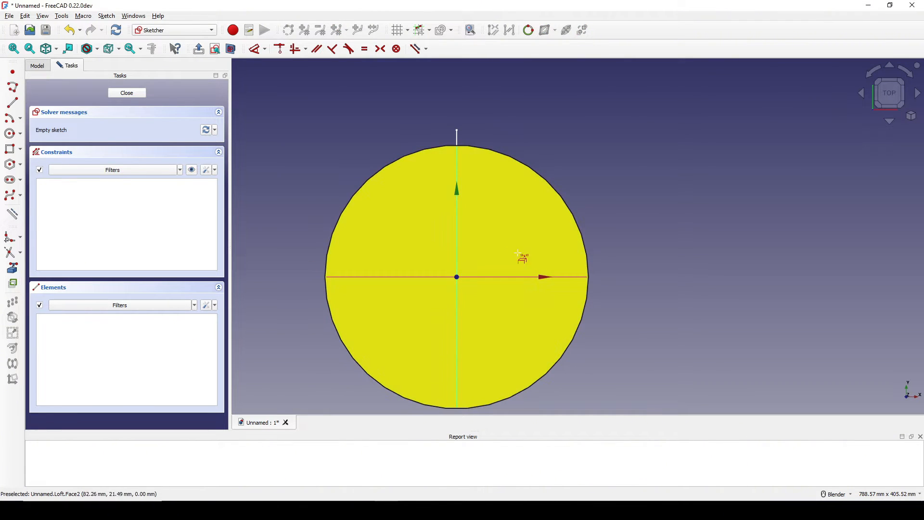
click(547, 179)
shift+middle_drag(574, 159, 566, 152)
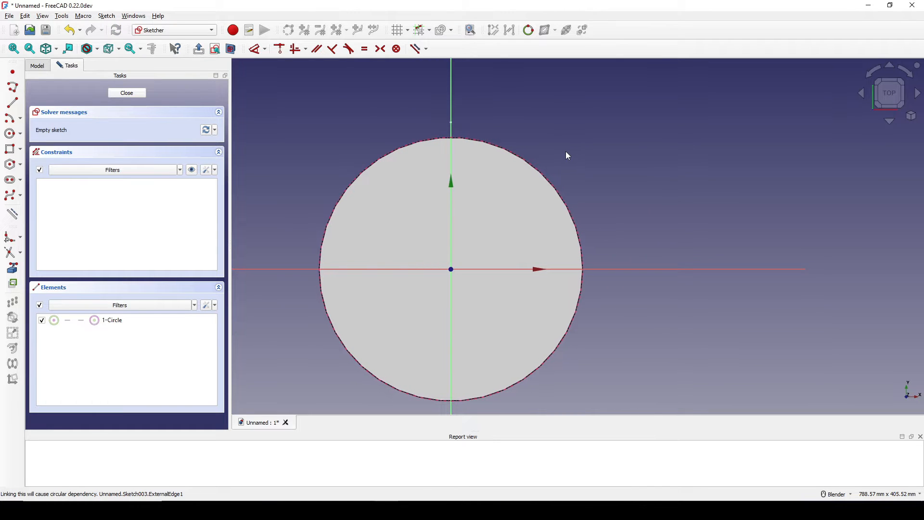
Step: Sketch a circle centred on the origin and constrain it equal to the linked rim circle
click(9, 134)
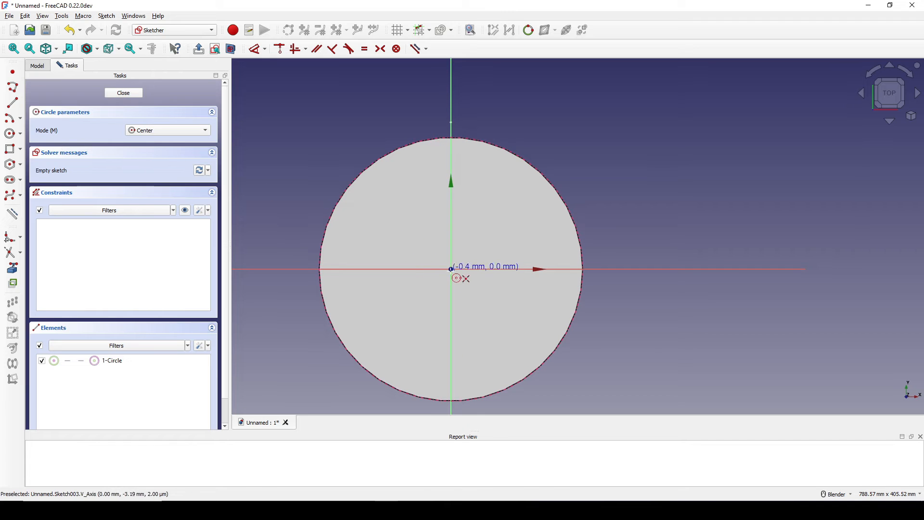
click(451, 269)
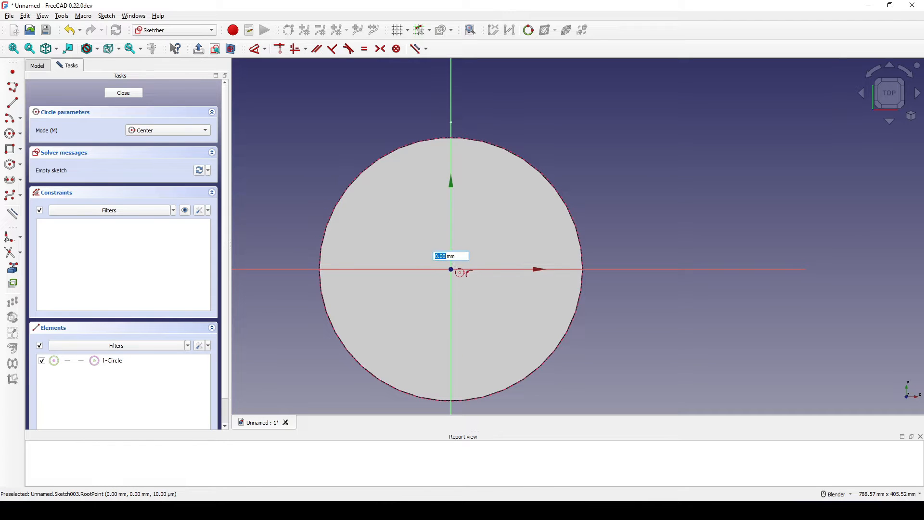
click(588, 171)
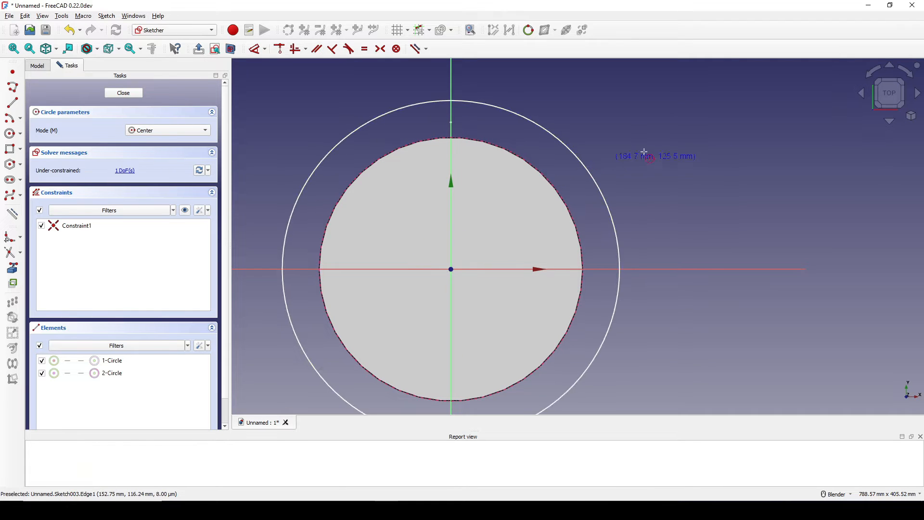
click(599, 188)
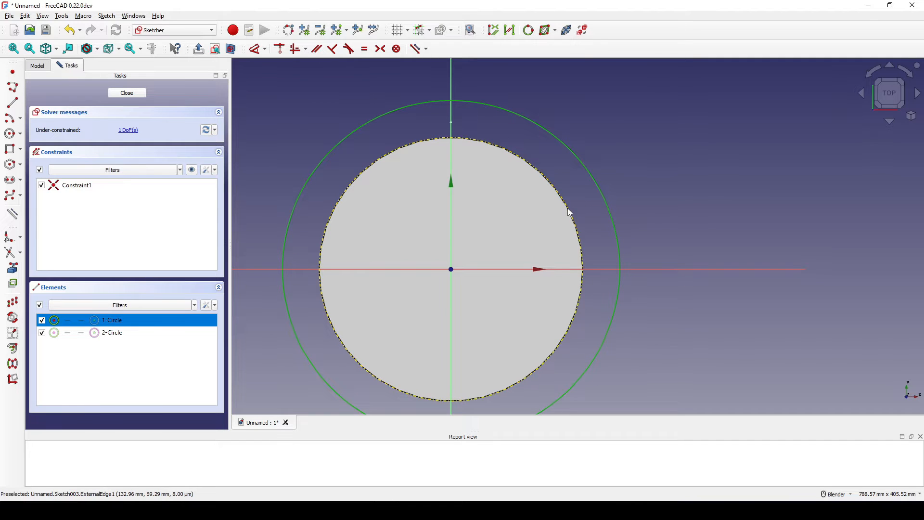
key(e)
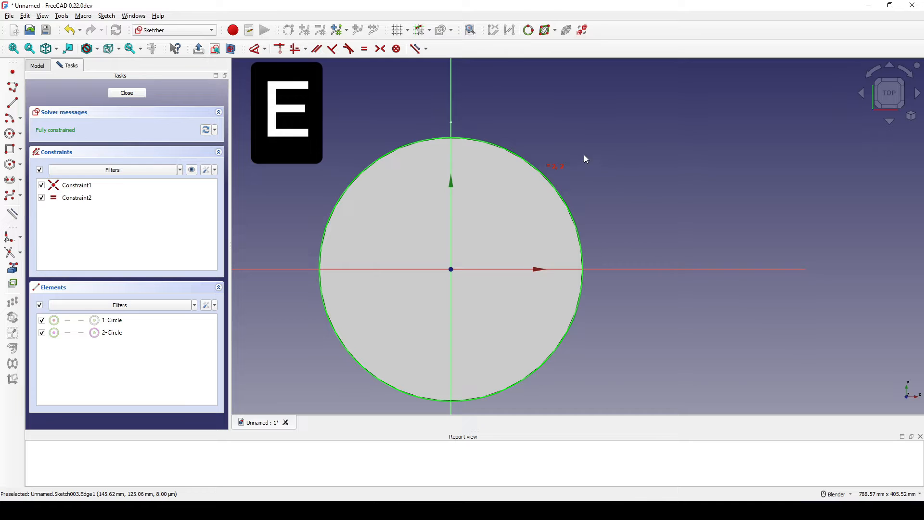
Step: Link the outer endpoint of the spout's profile line, beyond the pan rim, into the sketch as external geometry
shift+middle_drag(561, 160, 556, 163)
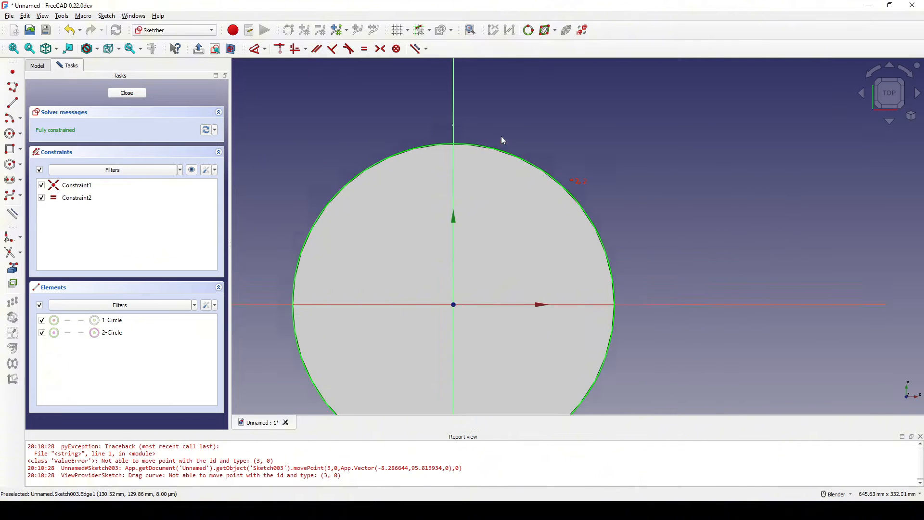
shift+middle_drag(487, 143, 493, 133)
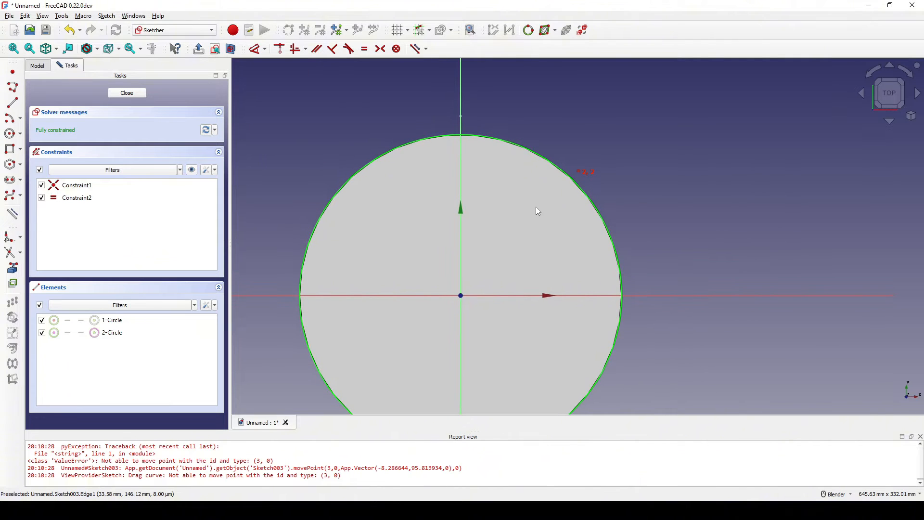
mouse_move(560, 215)
middle_down()
mouse_move(530, 214)
mouse_move(522, 283)
mouse_move(493, 292)
middle_up()
scroll(492, 290, up, 1)
middle_drag(411, 161, 421, 199)
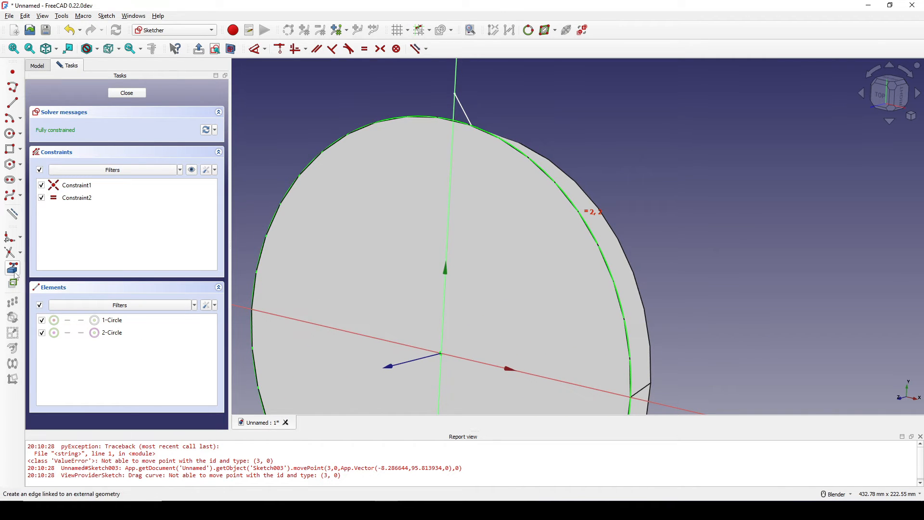
scroll(461, 86, up, 1)
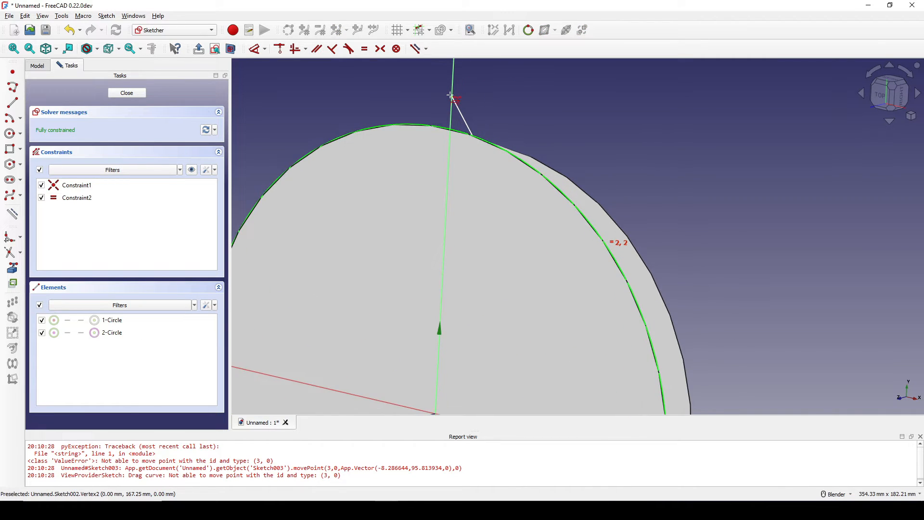
click(452, 96)
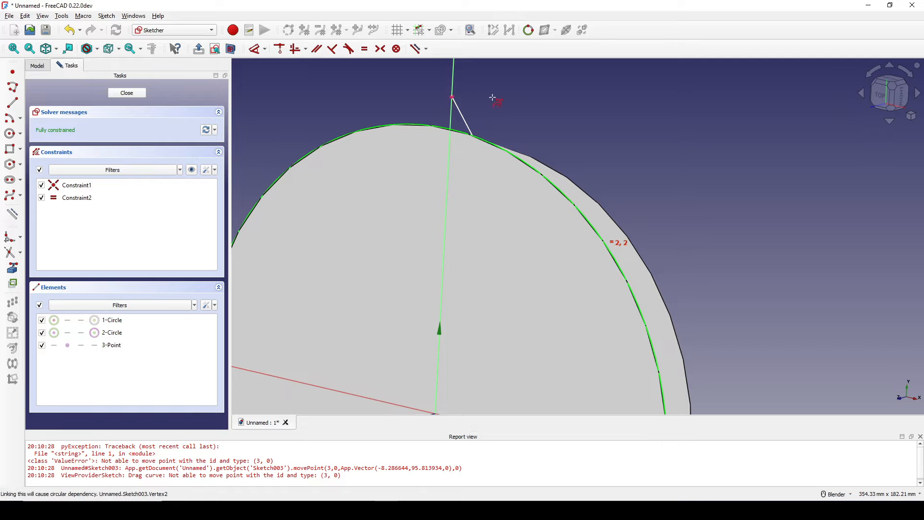
scroll(492, 102, down, 4)
scroll(532, 236, up, 2)
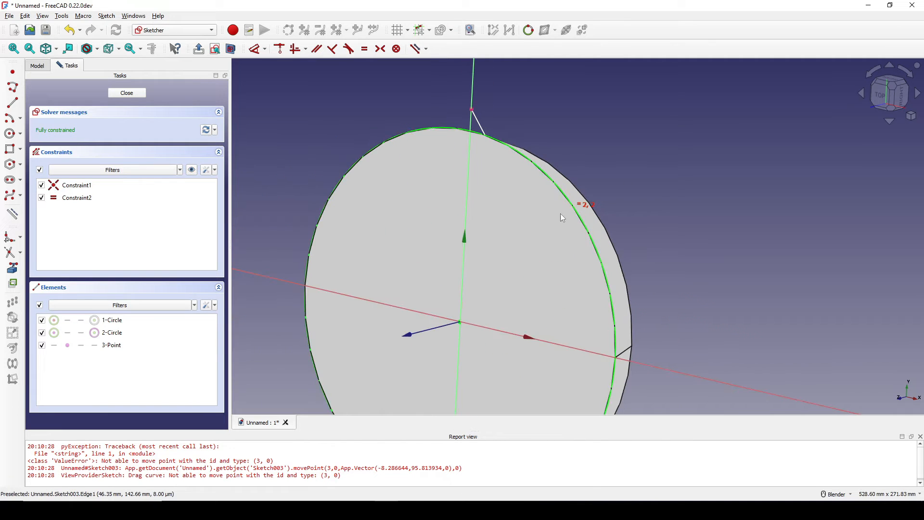
Step: In the top view, draw a three-point arc of about 135 mm radius just outside the rim, spanning the vertical axis
click(882, 99)
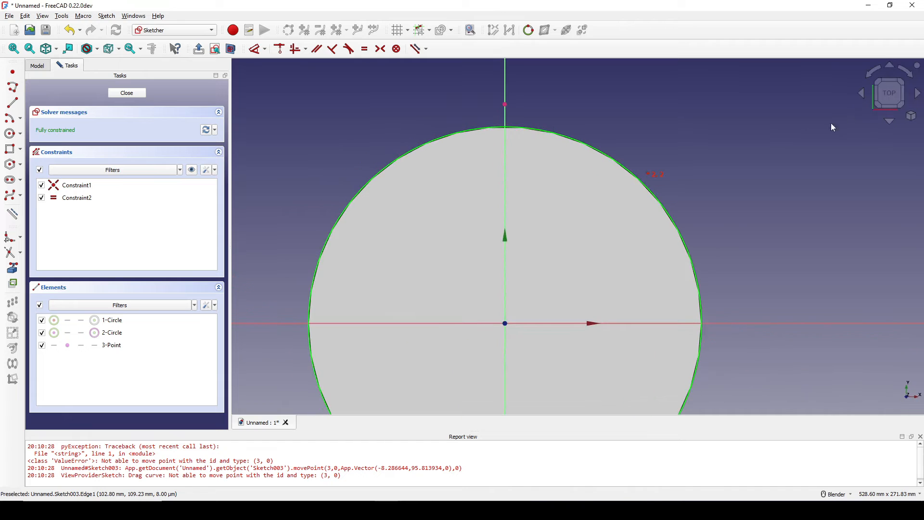
scroll(783, 134, down, 1)
shift+middle_drag(782, 134, 699, 131)
scroll(698, 135, up, 1)
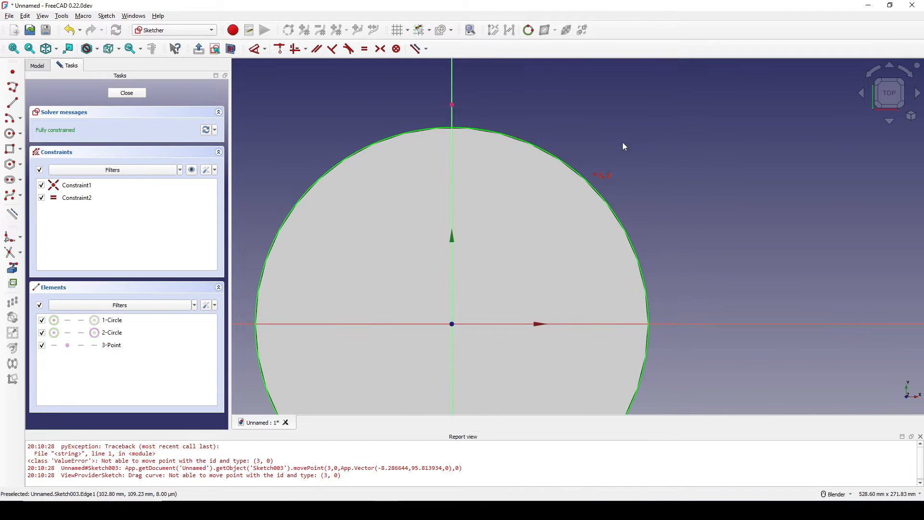
shift+middle_drag(622, 143, 656, 126)
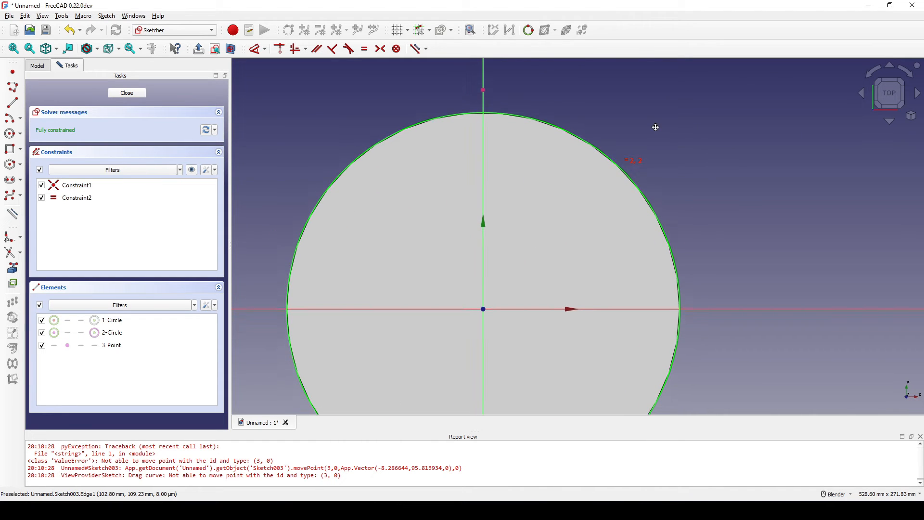
click(19, 119)
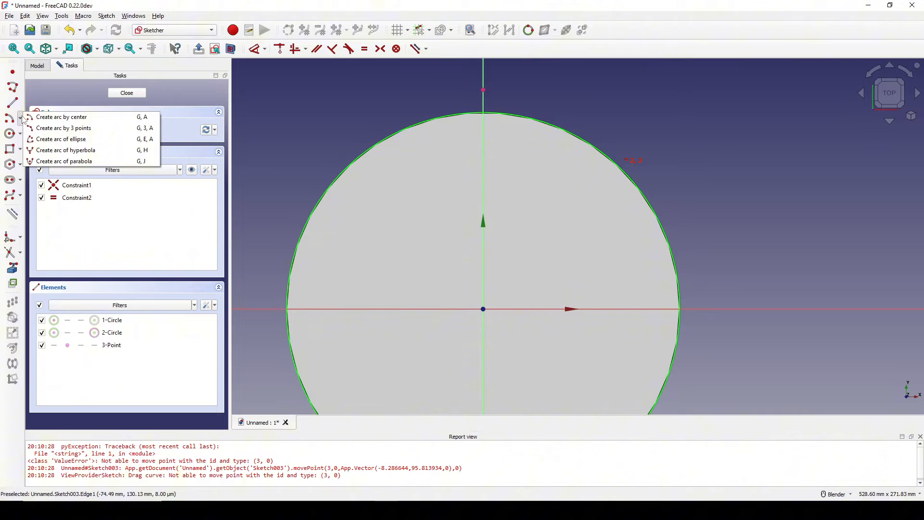
click(86, 128)
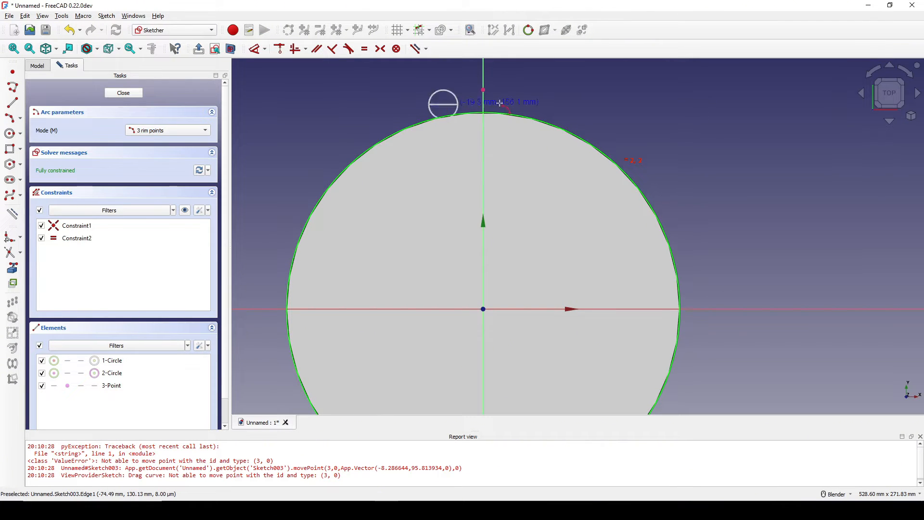
click(534, 105)
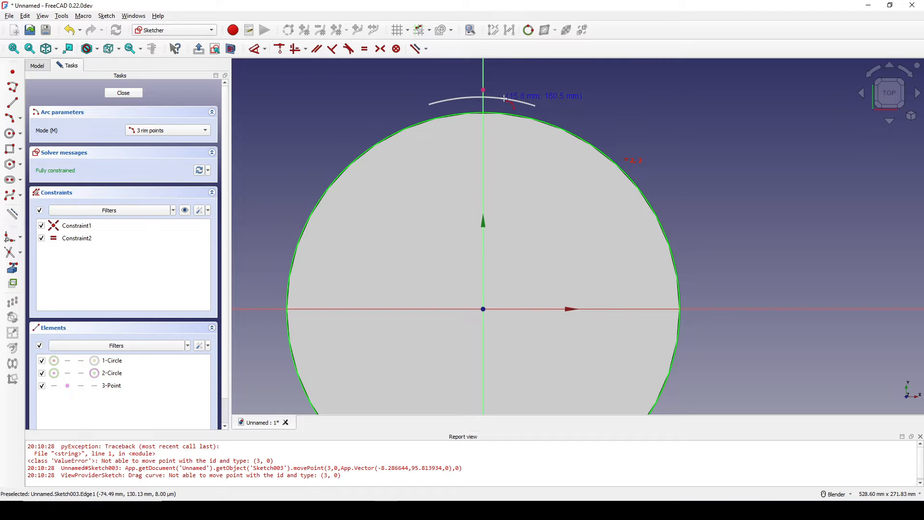
click(504, 98)
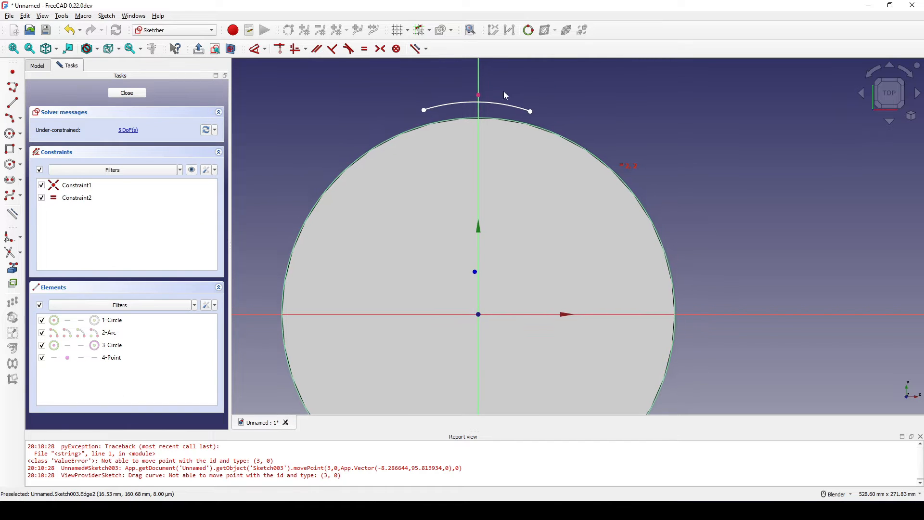
Step: Constrain the arc to pass through the linked endpoint of the spout's profile line
click(489, 102)
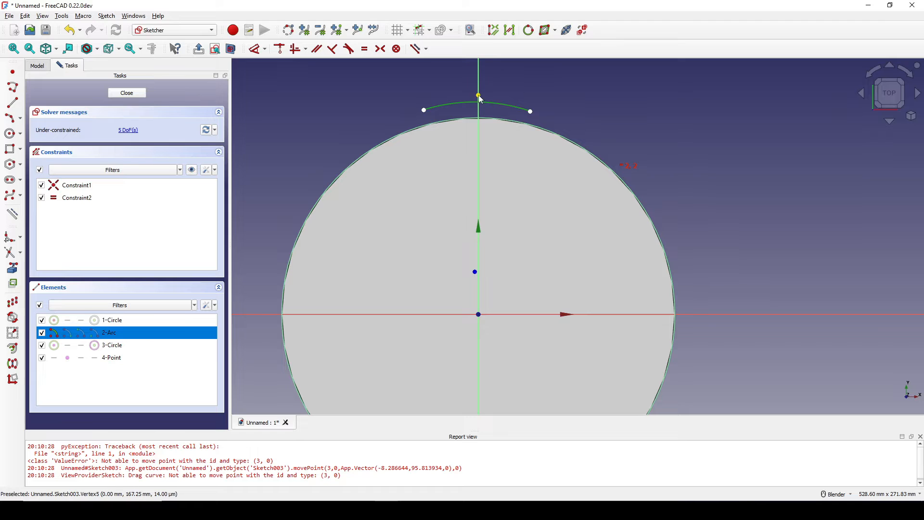
click(479, 96)
key(c)
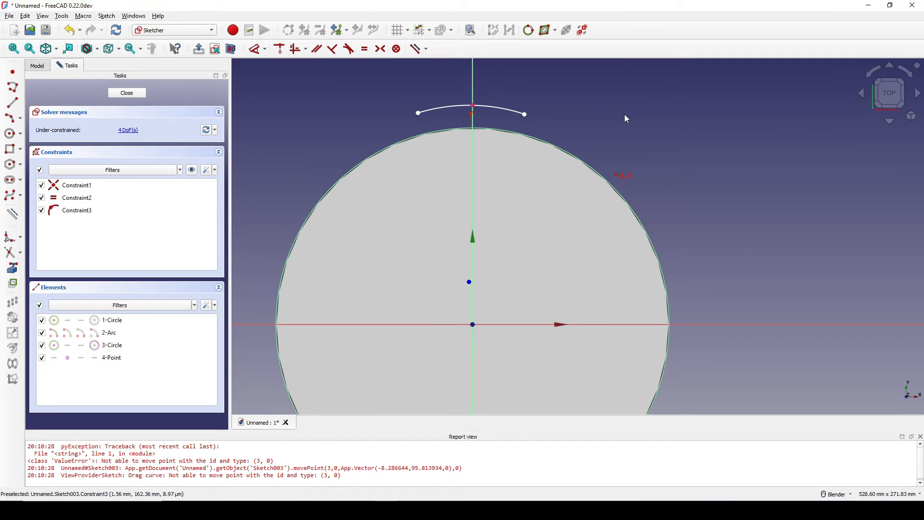
Step: Constrain the arc's radius to 20 mm
key(d)
click(502, 106)
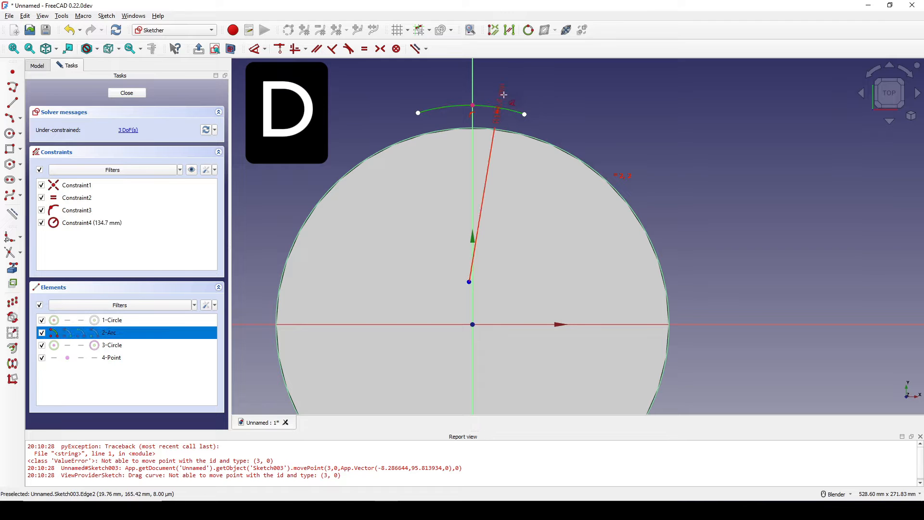
click(514, 81)
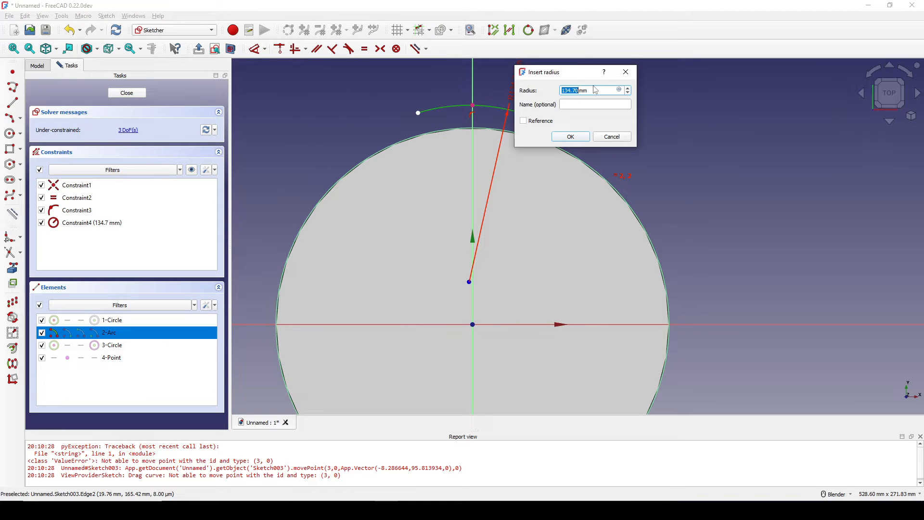
text(2)
key(Return)
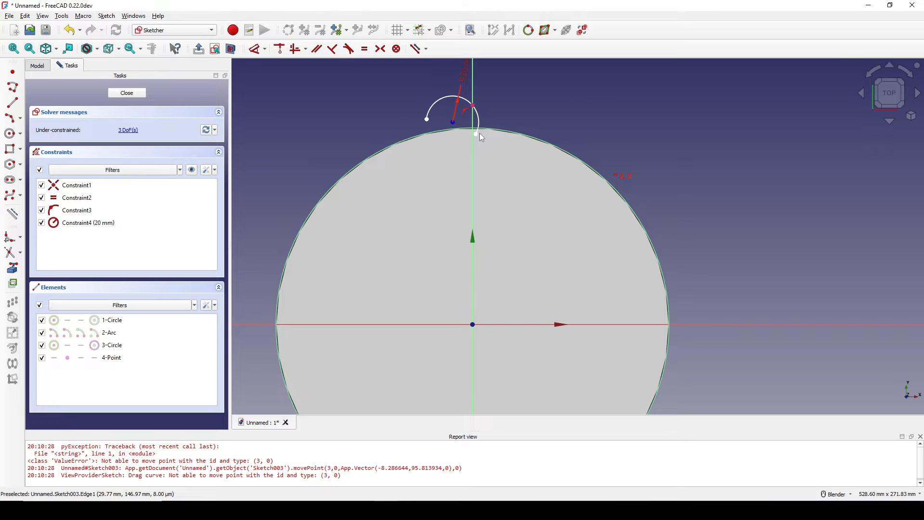
Step: Make the arc's endpoints symmetric about the vertical axis and shorten the arc to about 29 mm between its ends
drag(476, 134, 496, 125)
click(494, 126)
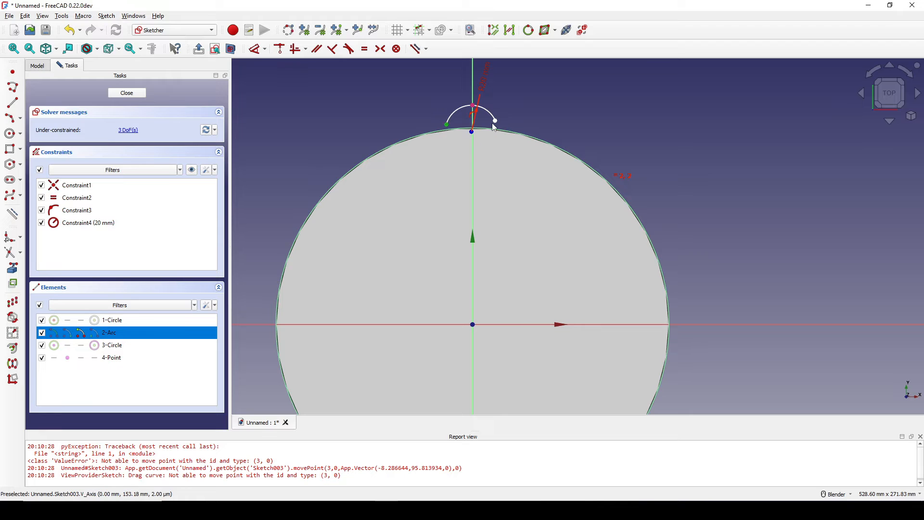
click(472, 173)
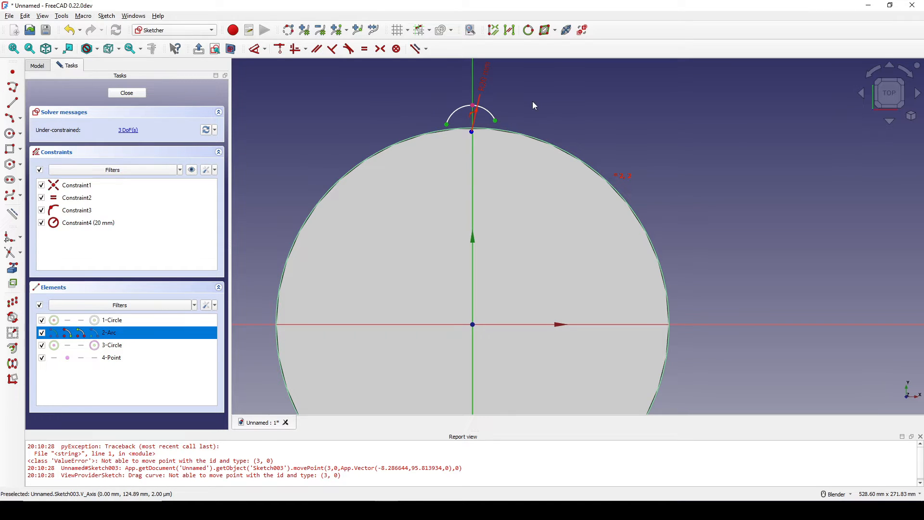
key(s)
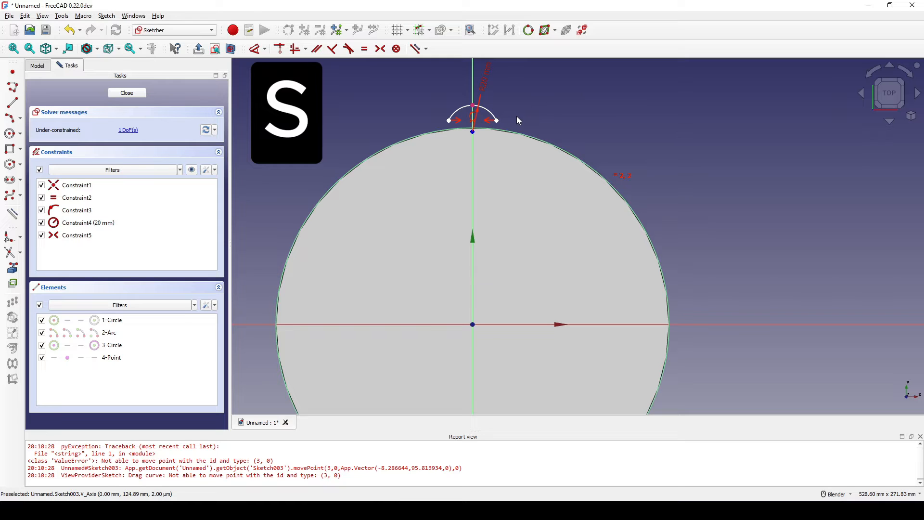
drag(496, 121, 492, 113)
shift+middle_drag(527, 111, 529, 104)
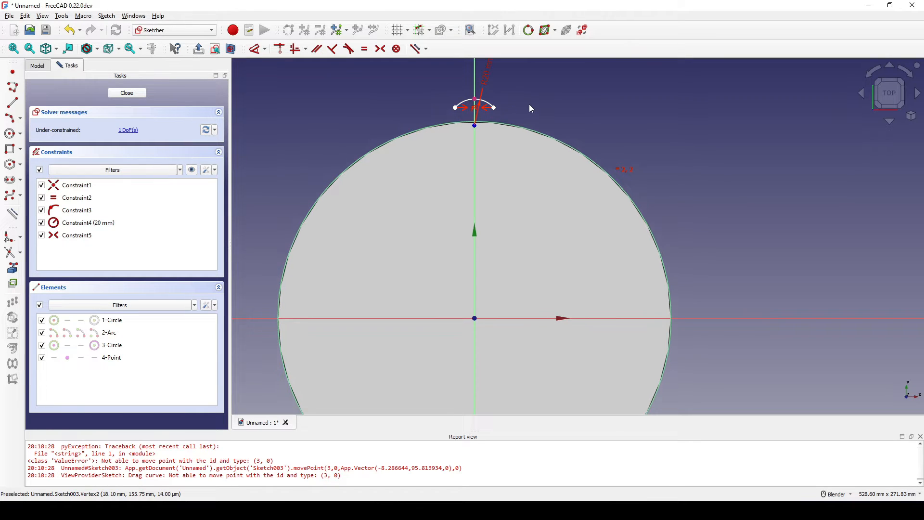
Step: Draw two lines from the arc's endpoints, spreading apart into the pan circle and ending at about 105 mm above the horizontal axis
click(14, 106)
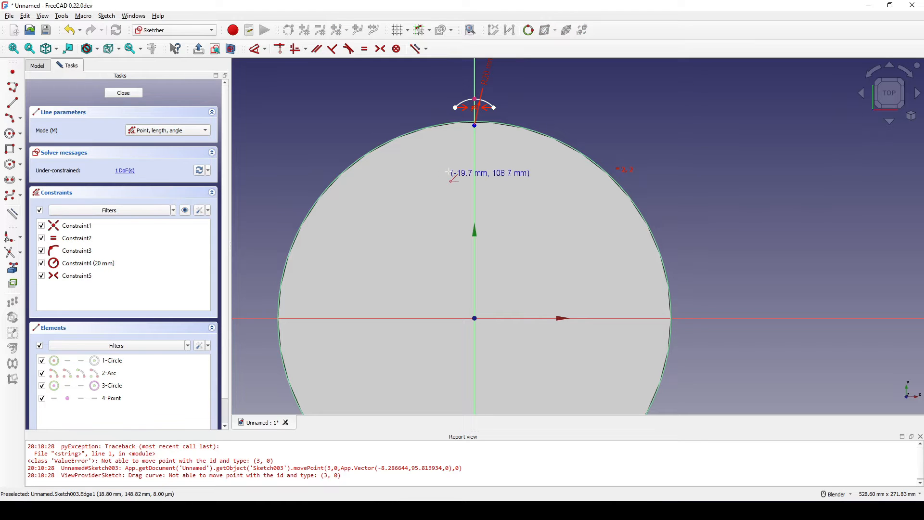
click(455, 106)
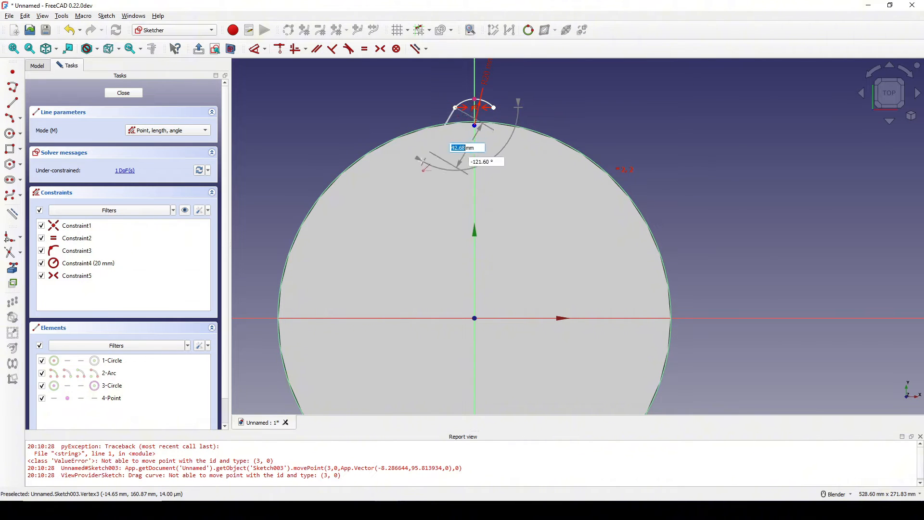
click(408, 176)
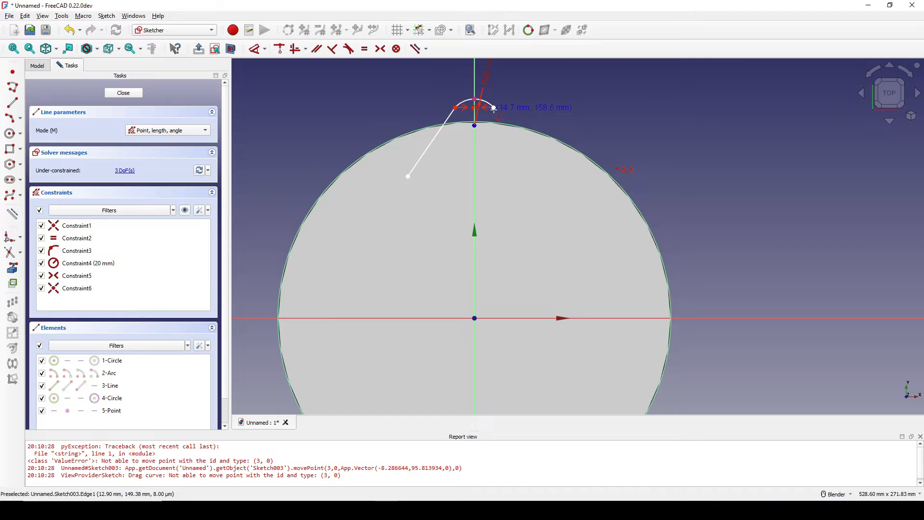
click(494, 106)
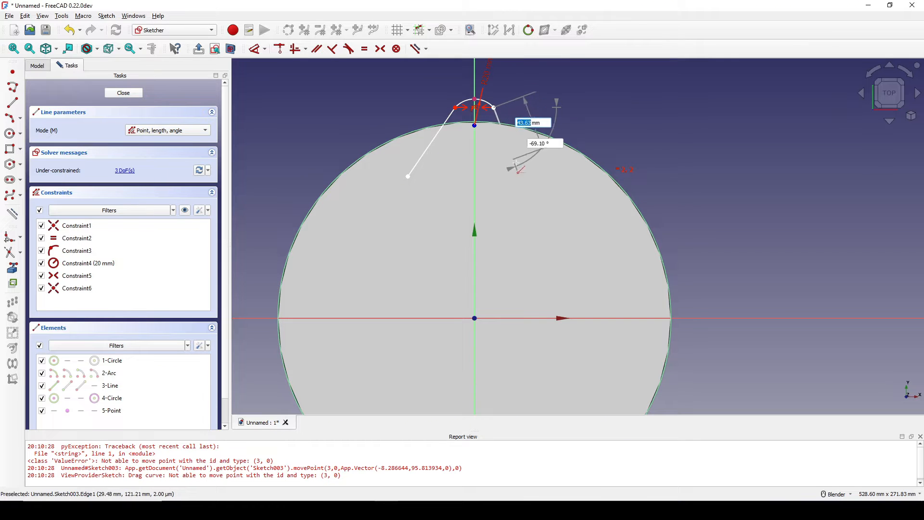
click(530, 180)
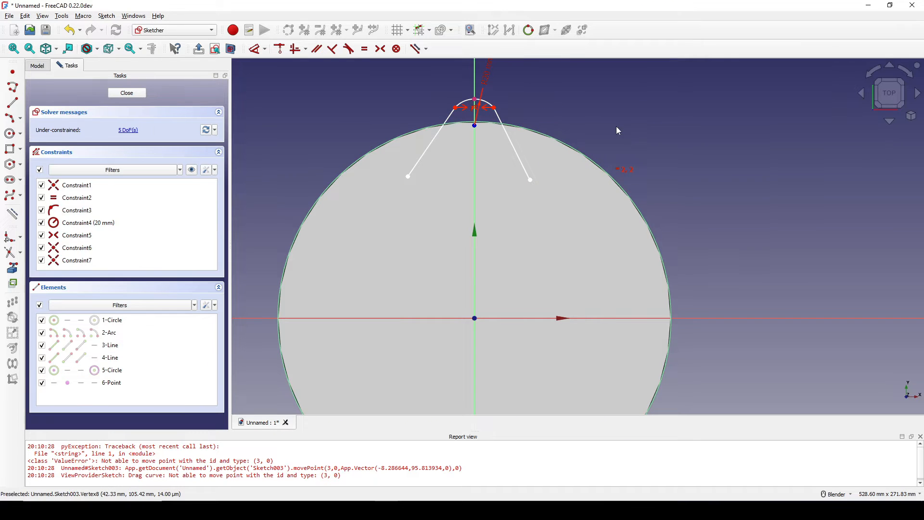
Step: Constrain the angle between the two spout side lines to 80°
key(d)
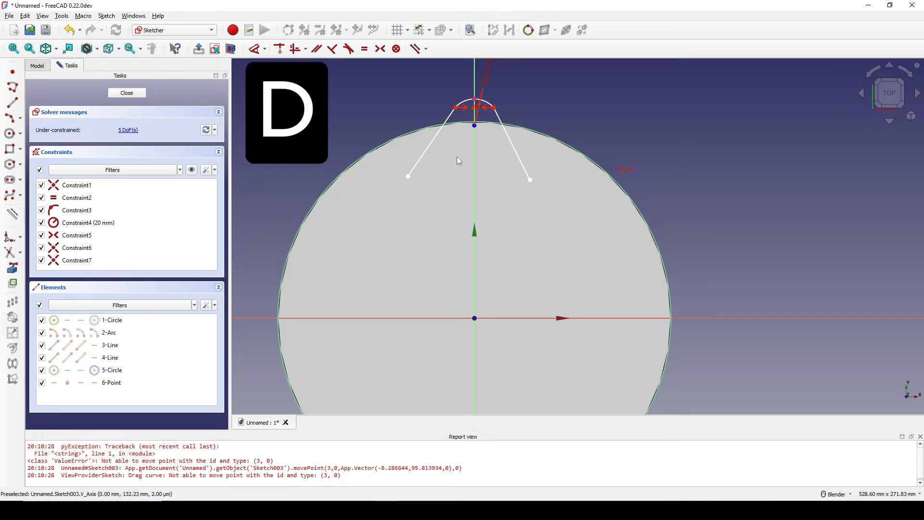
click(428, 149)
click(527, 174)
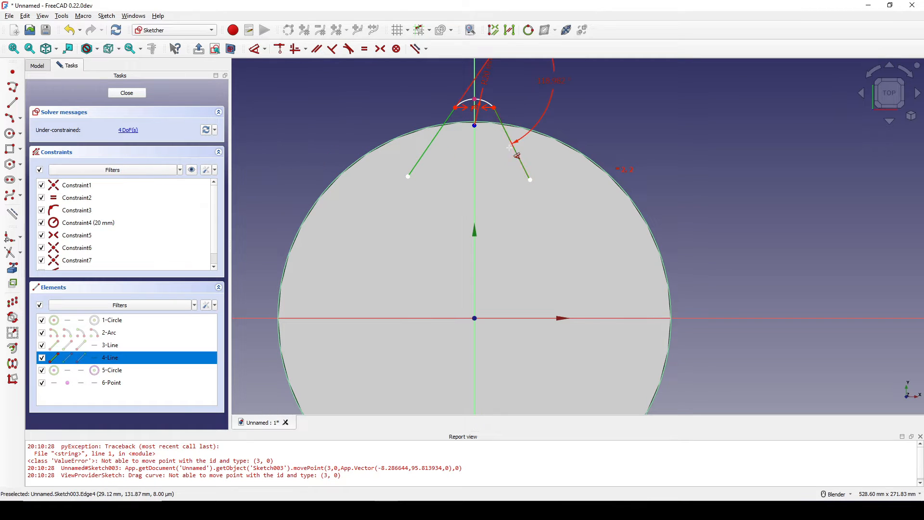
click(512, 265)
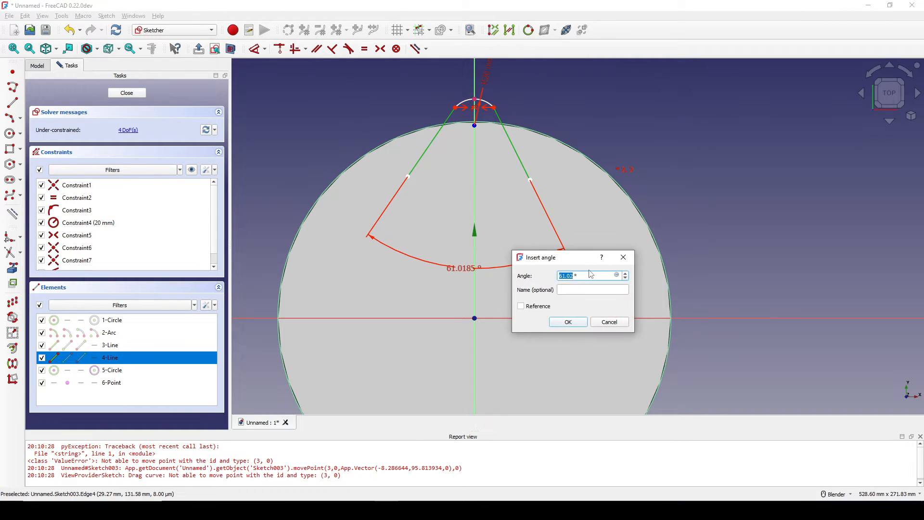
text(80)
key(Return)
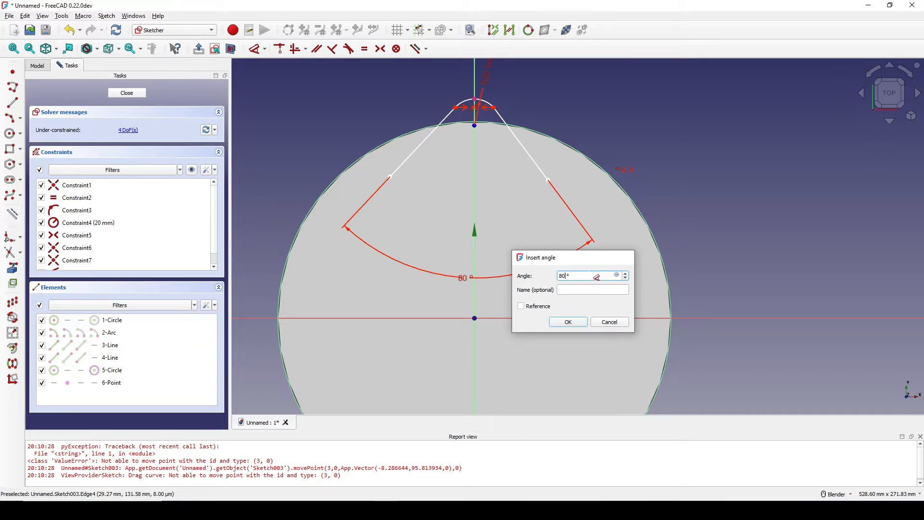
Step: Constrain the lower endpoints of the two spout side lines to be symmetric about the vertical axis
key(s)
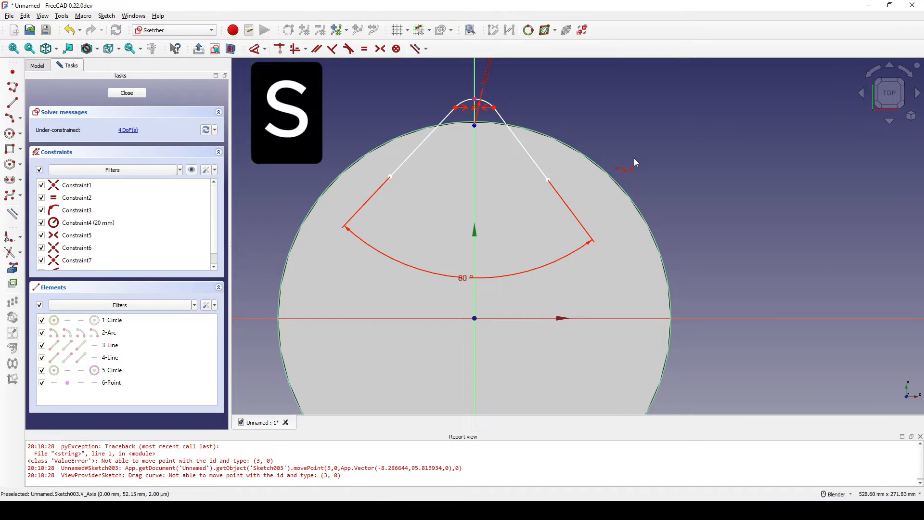
key(s)
right_click(651, 149)
key(s)
key(s)
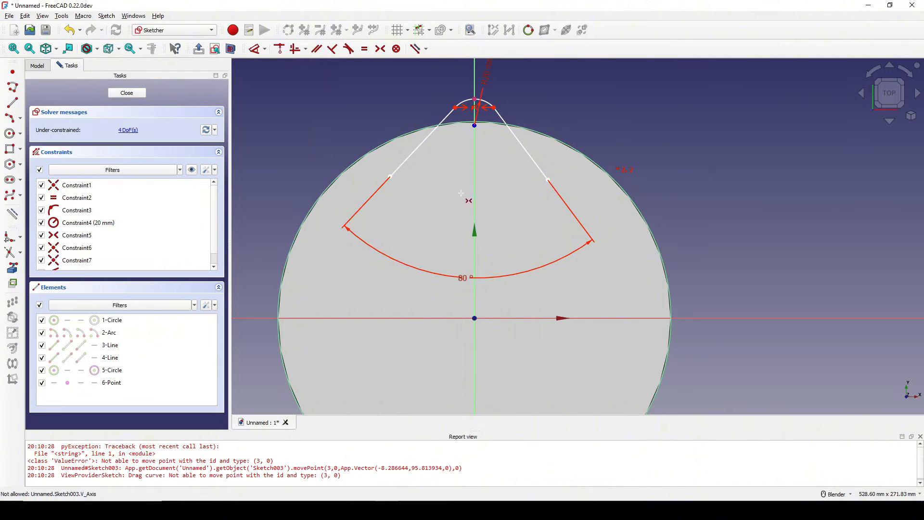
click(390, 177)
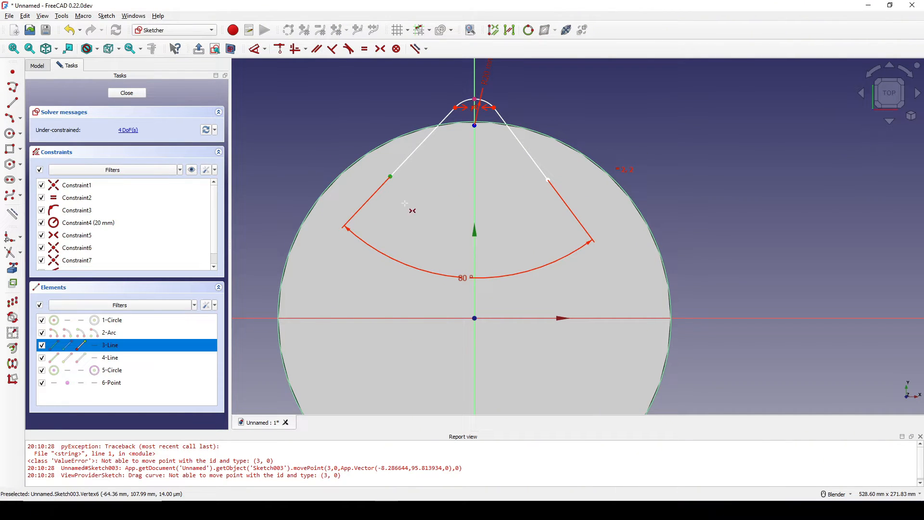
click(547, 179)
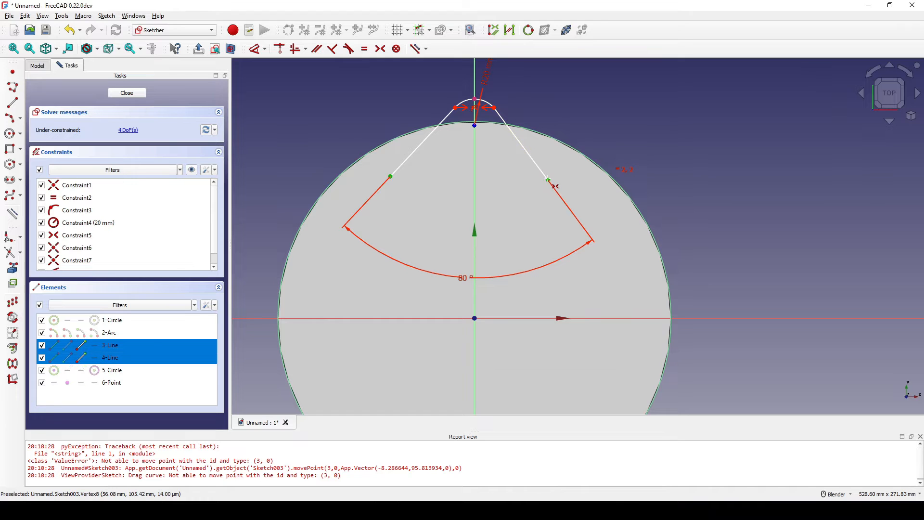
click(474, 194)
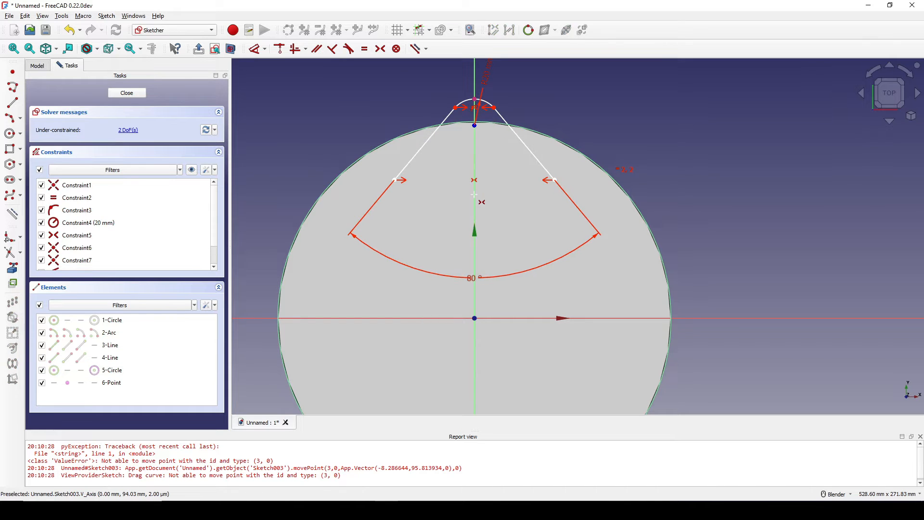
Step: Trim both side lines where they run inside the pan circle, and trim the circle down to the short arc between them
scroll(506, 185, down, 3)
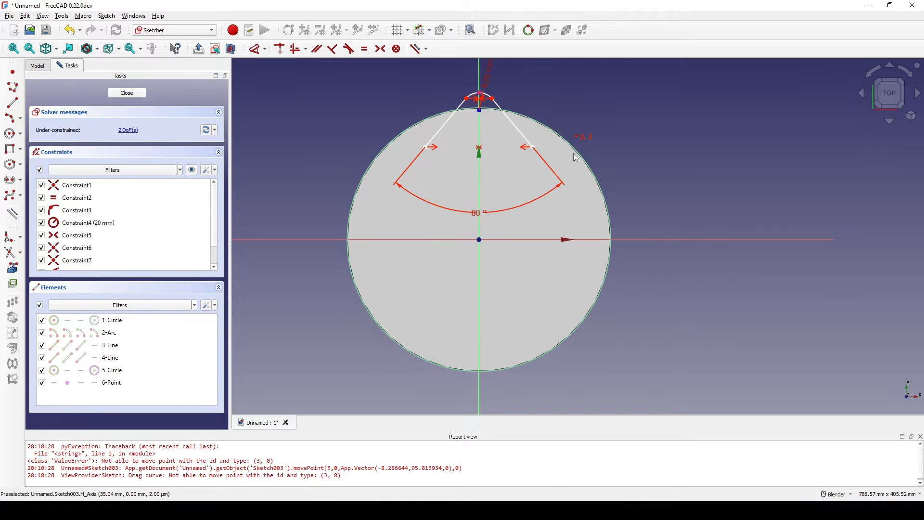
click(12, 253)
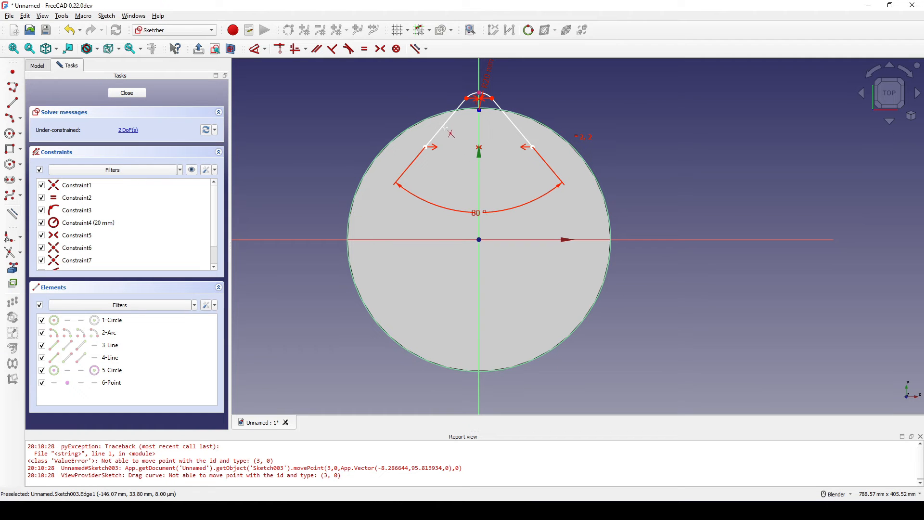
click(446, 130)
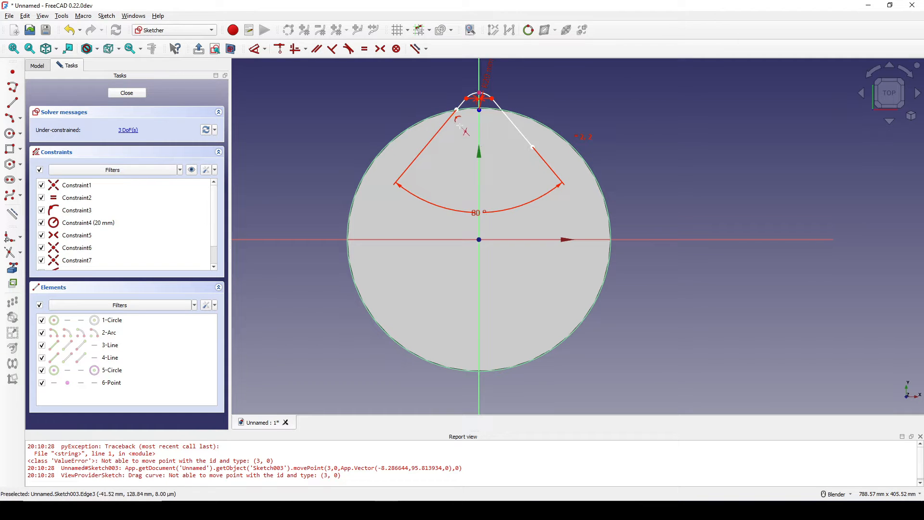
click(517, 134)
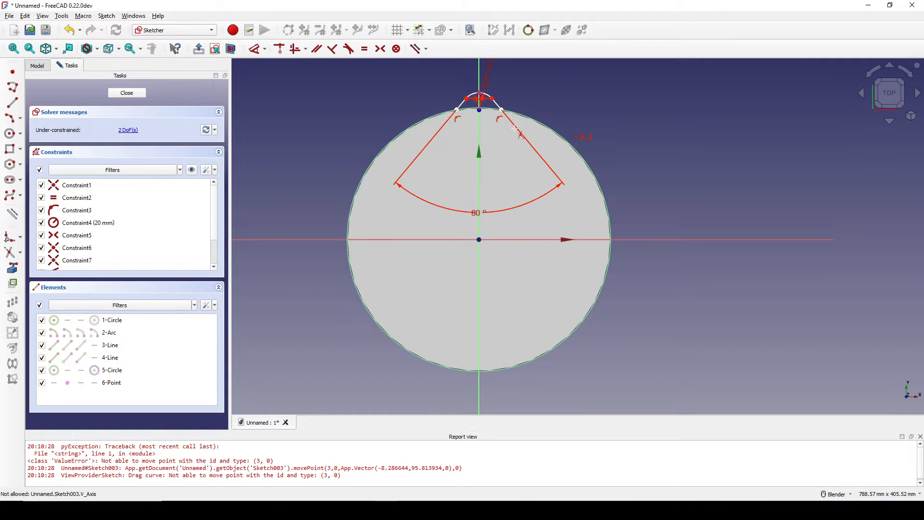
click(549, 134)
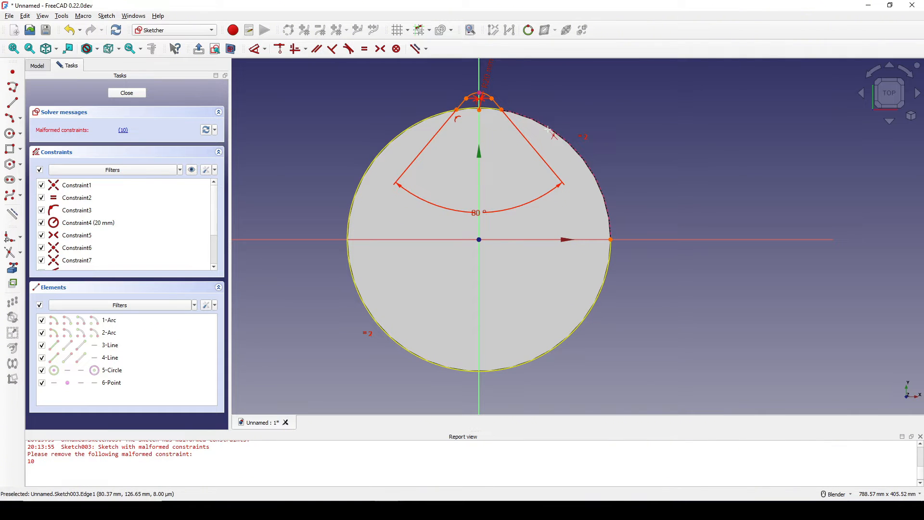
click(606, 289)
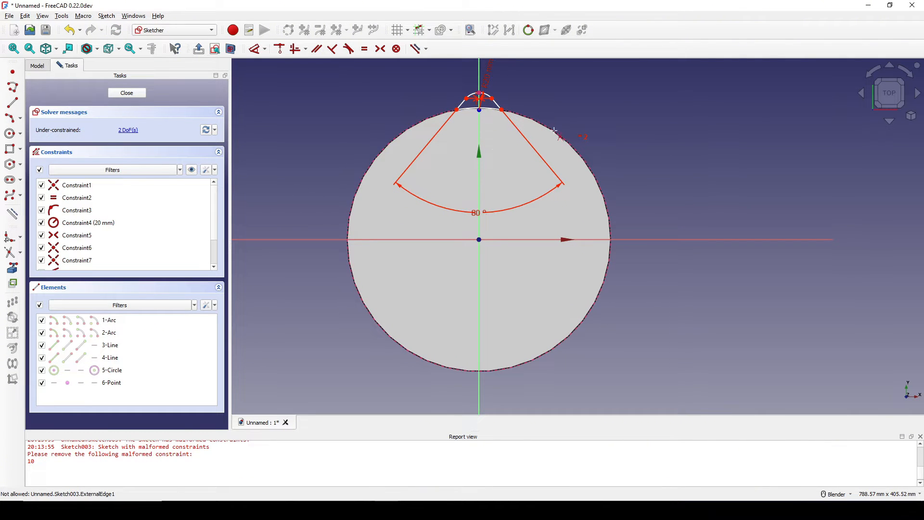
Step: Make both spout side lines tangent to the rounded tip arc
scroll(498, 149, up, 5)
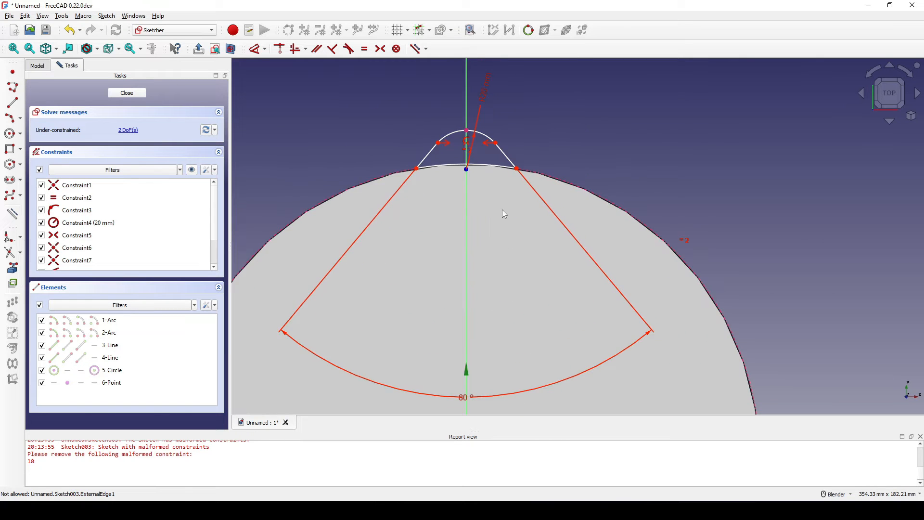
scroll(529, 190, down, 1)
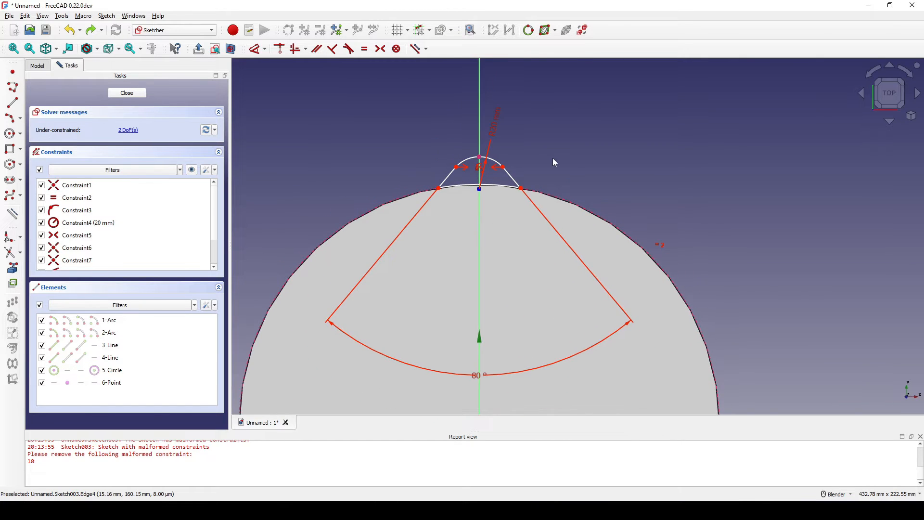
key(t)
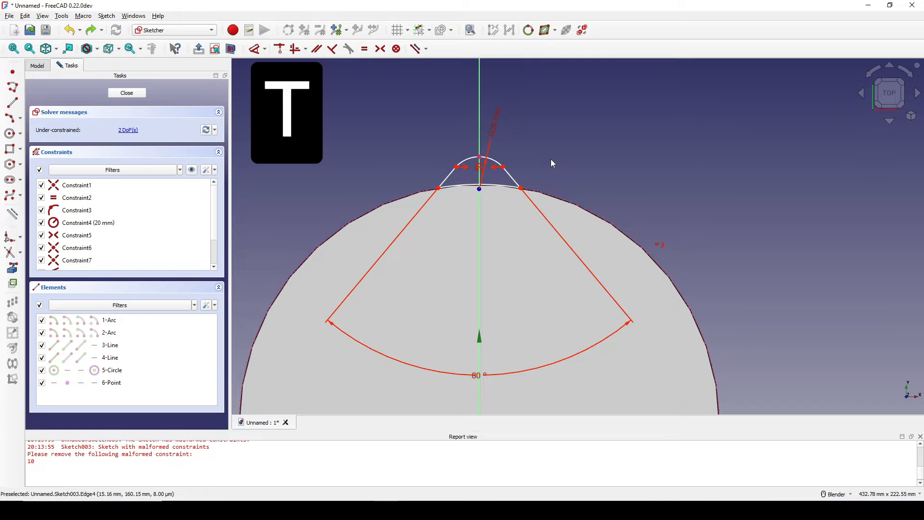
click(511, 178)
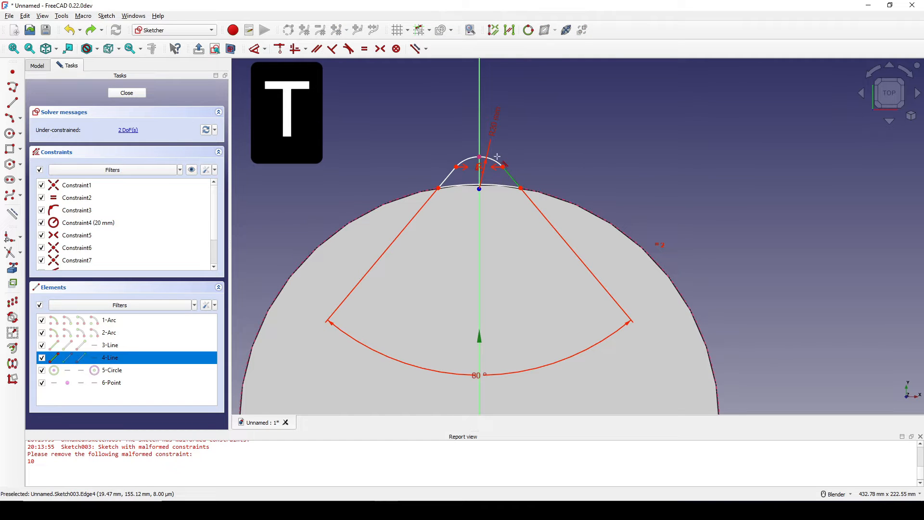
click(495, 159)
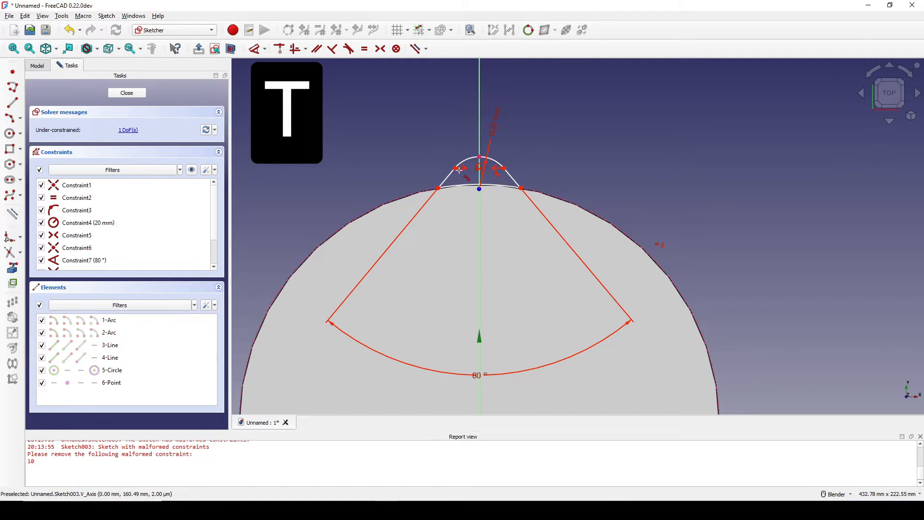
click(447, 178)
click(466, 160)
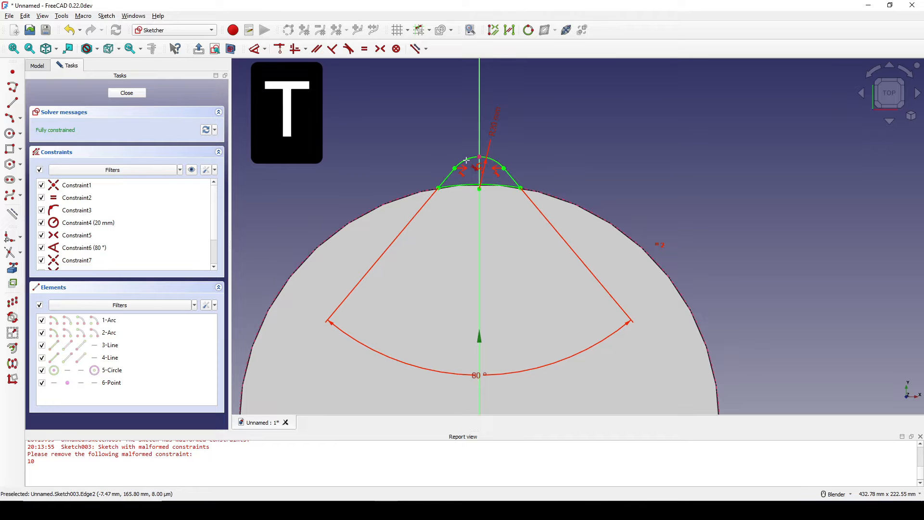
Step: Finish the spout outline sketch and leave sketch editing
scroll(543, 158, down, 4)
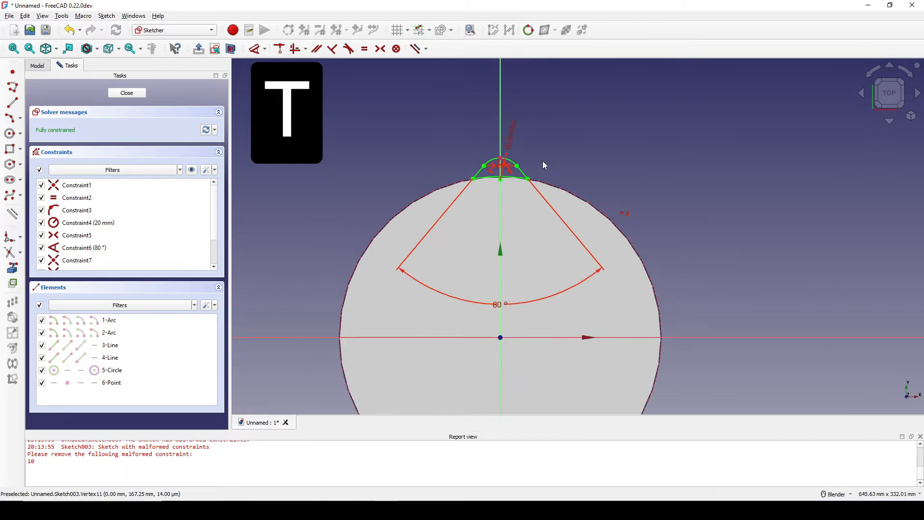
scroll(515, 173, up, 2)
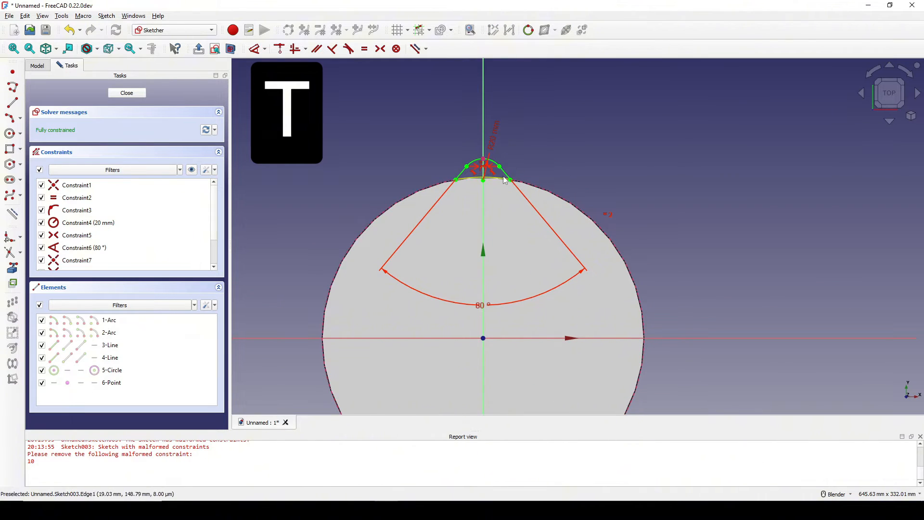
shift+middle_drag(510, 183, 512, 190)
click(127, 94)
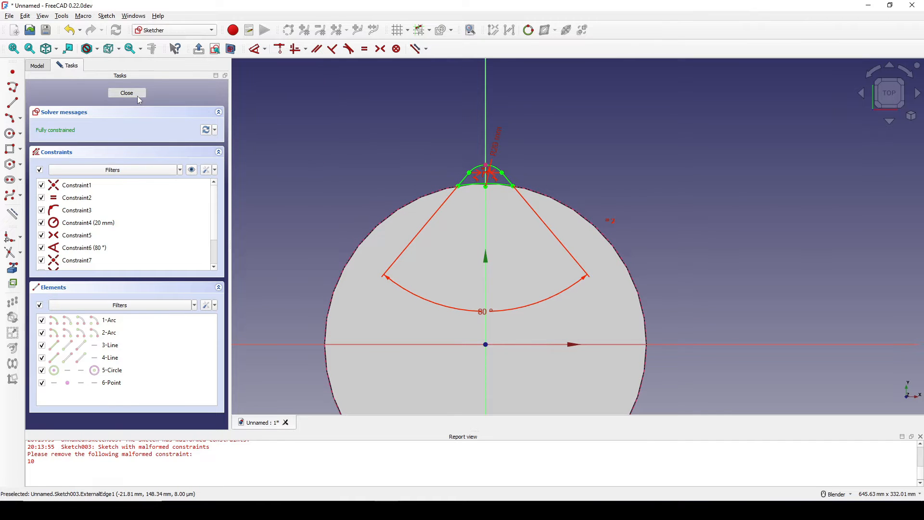
Step: Start a Part Extrude of Sketch003 with its direction along the slanted line of Sketch002
scroll(568, 316, up, 2)
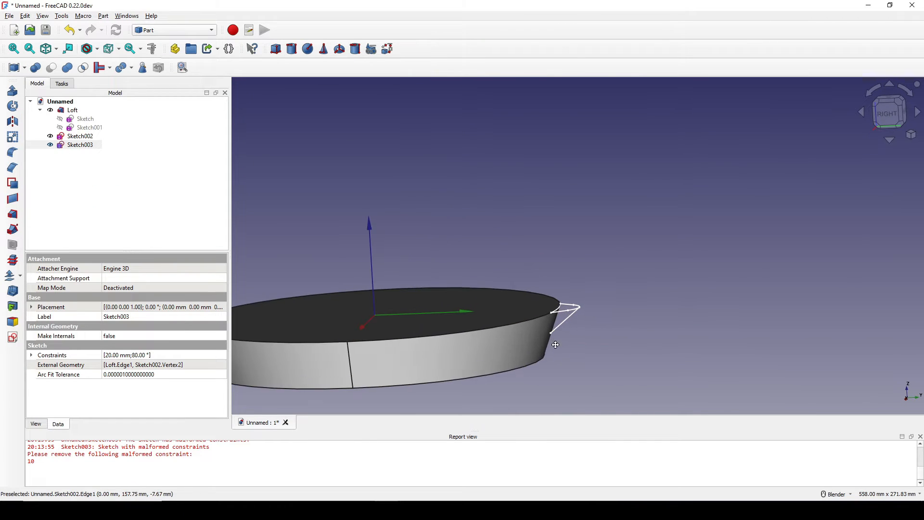
mouse_move(569, 317)
middle_down()
mouse_move(581, 340)
mouse_move(565, 379)
middle_up()
click(582, 341)
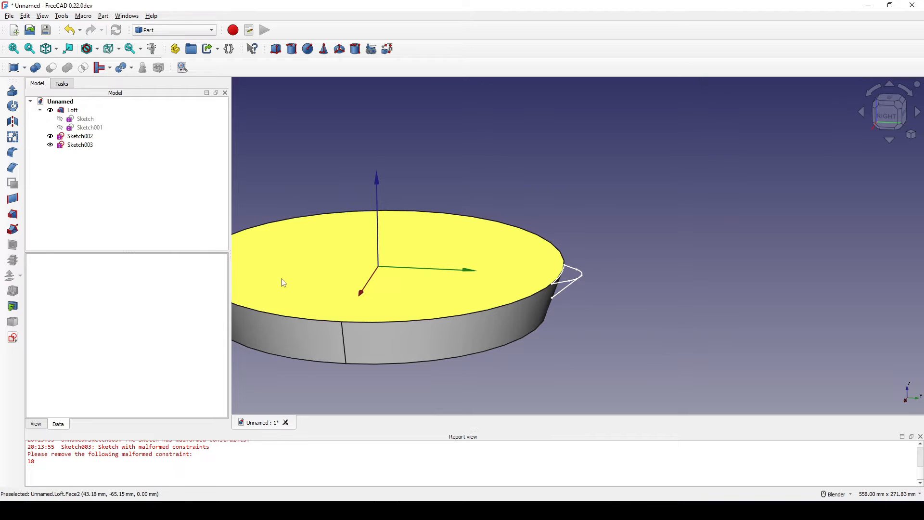
click(77, 145)
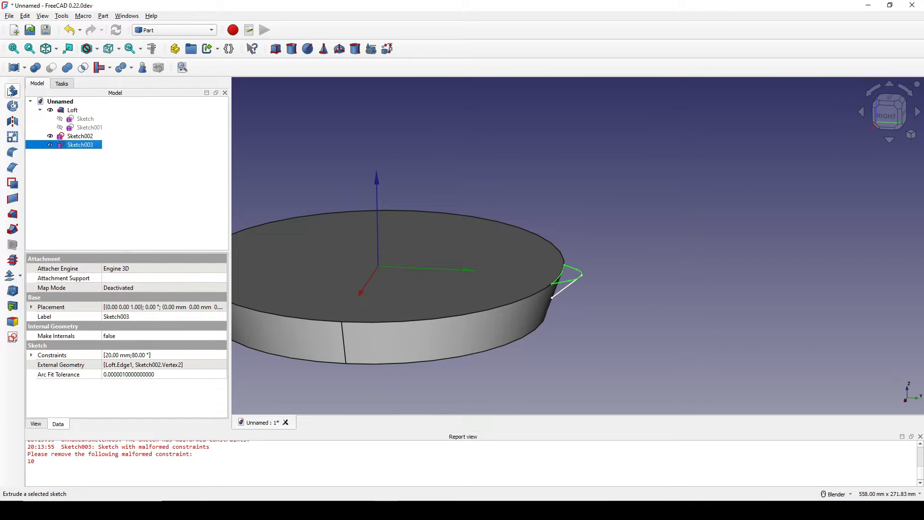
click(15, 93)
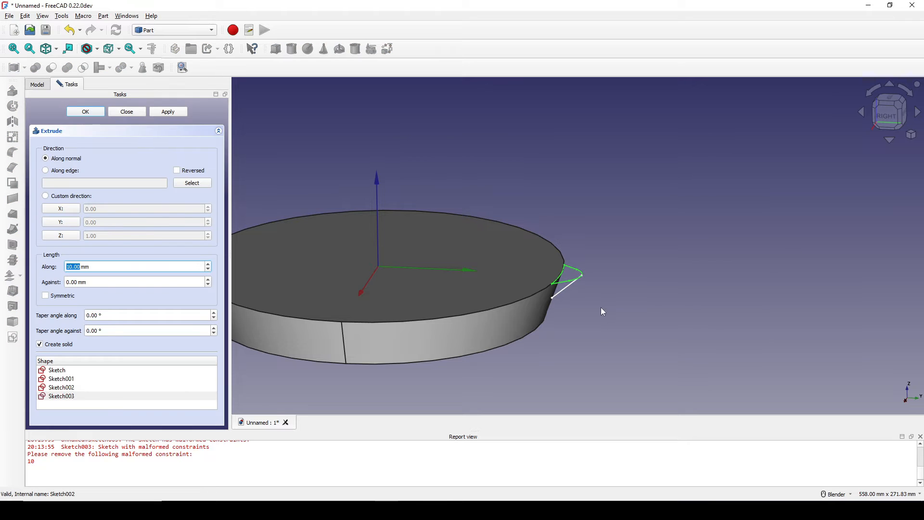
scroll(602, 306, up, 1)
shift+middle_drag(530, 303, 540, 272)
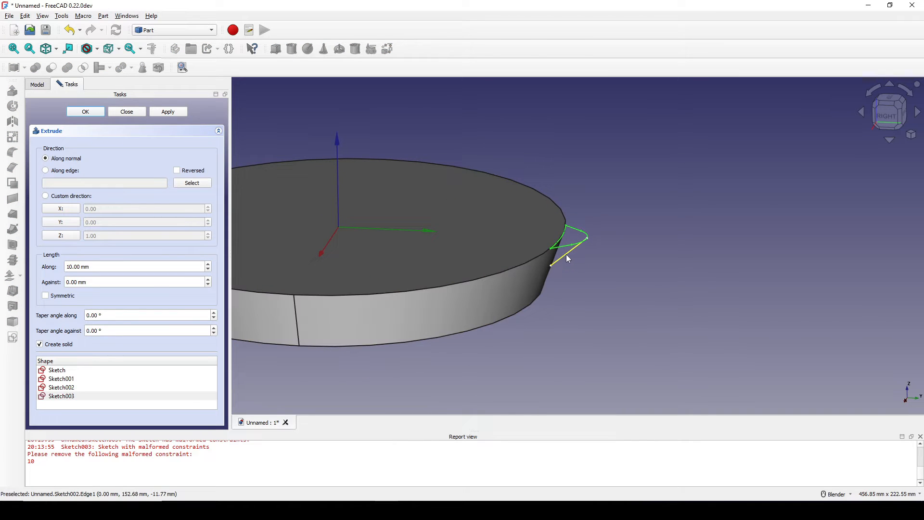
click(46, 169)
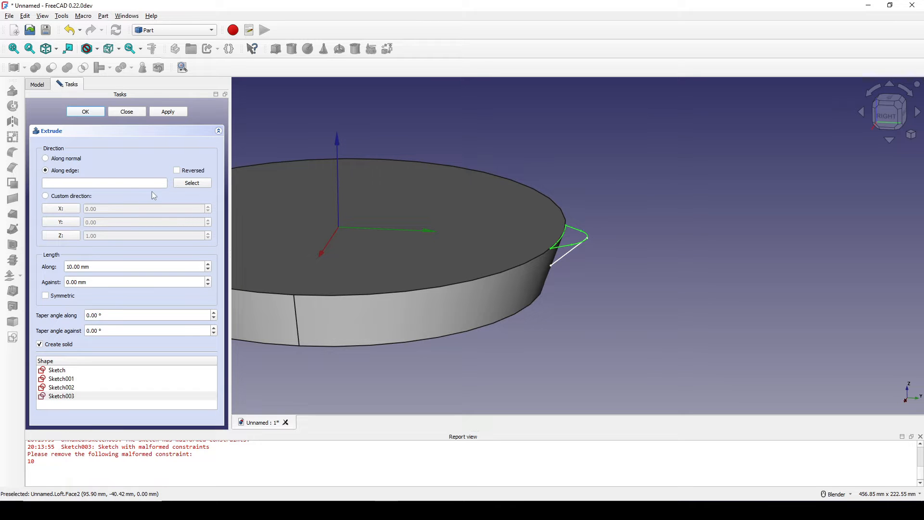
click(198, 185)
scroll(609, 275, up, 1)
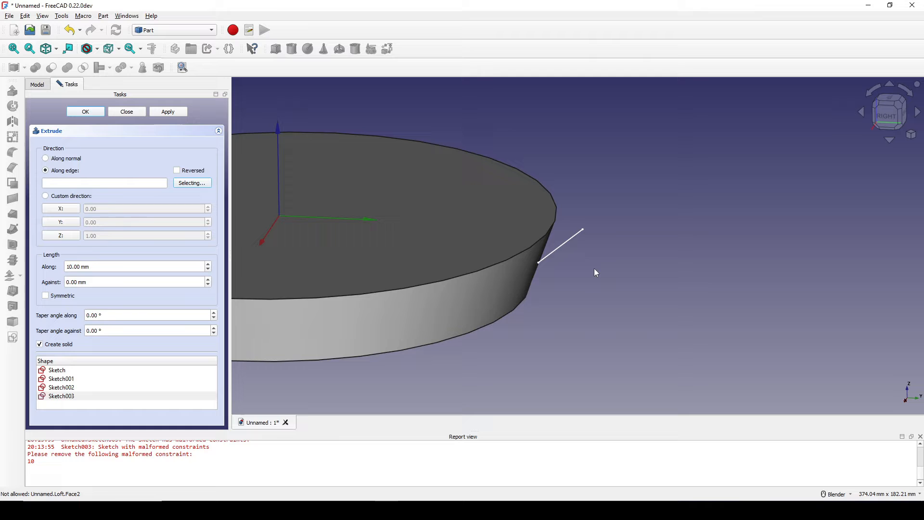
click(568, 241)
middle_drag(571, 232, 572, 227)
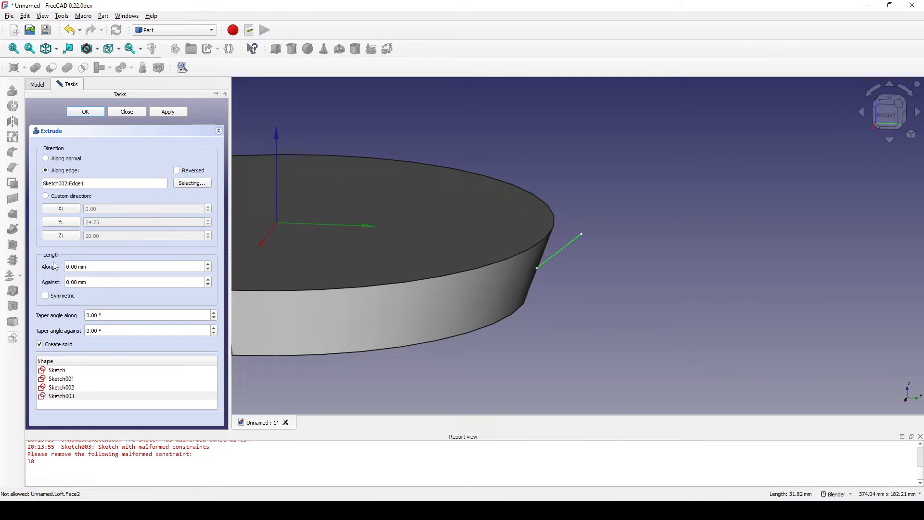
Step: Set the extrusion length to 40 mm and create the spout solid
triple_click(77, 266)
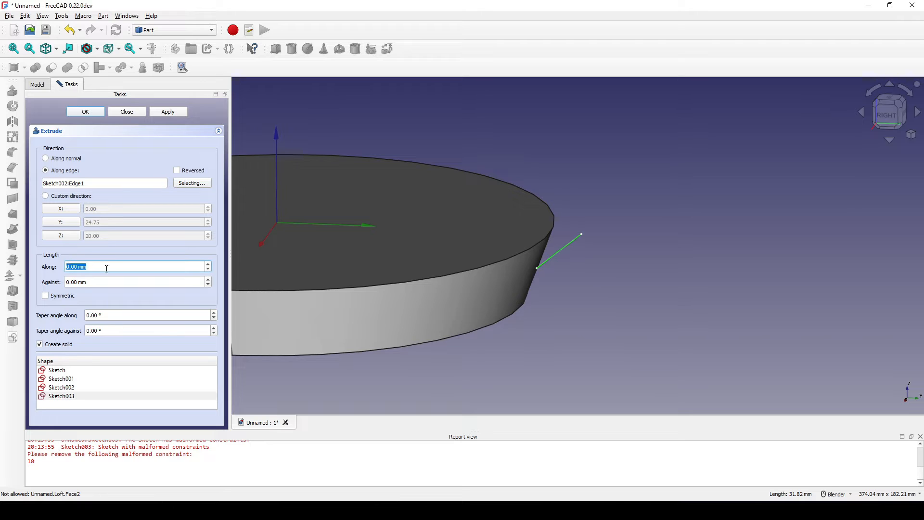
text(40)
click(89, 111)
Step: Change the spout extrusion's forward length to -40 mm so it runs down into the pan wall
scroll(622, 222, down, 2)
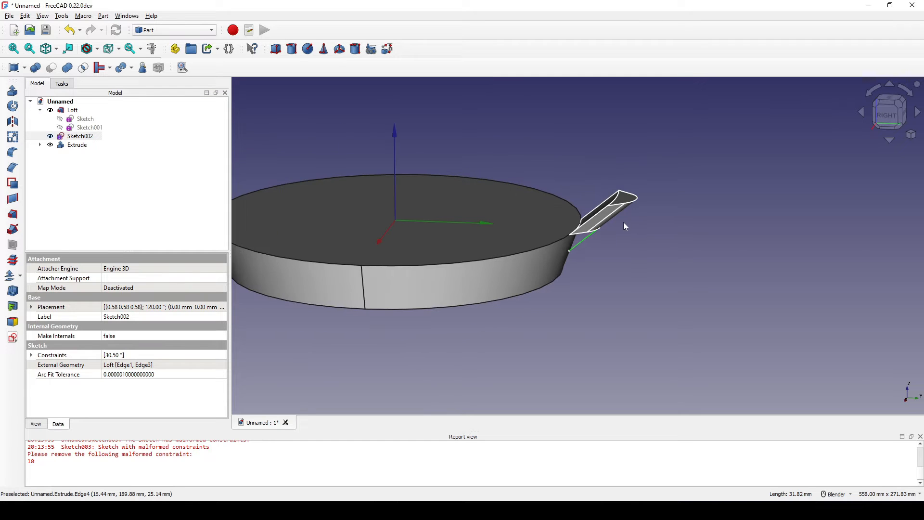
middle_drag(622, 222, 590, 217)
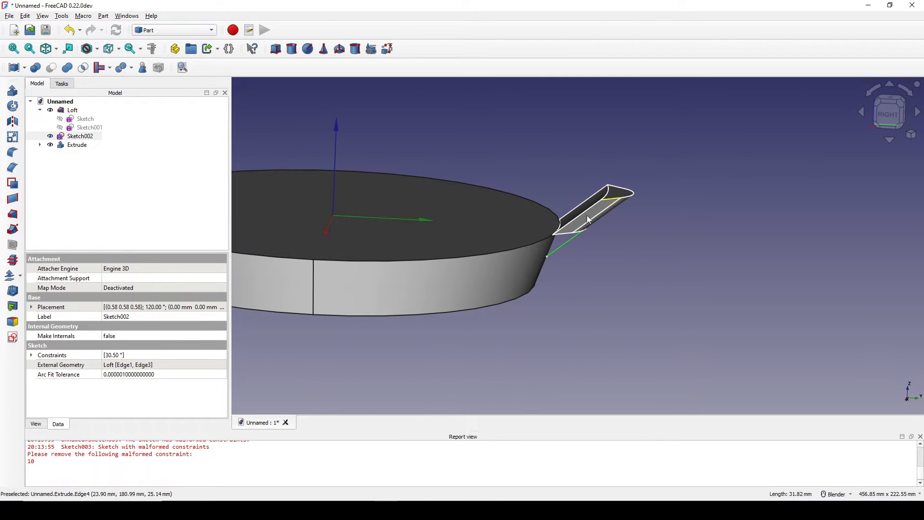
scroll(576, 238, up, 1)
scroll(451, 202, up, 2)
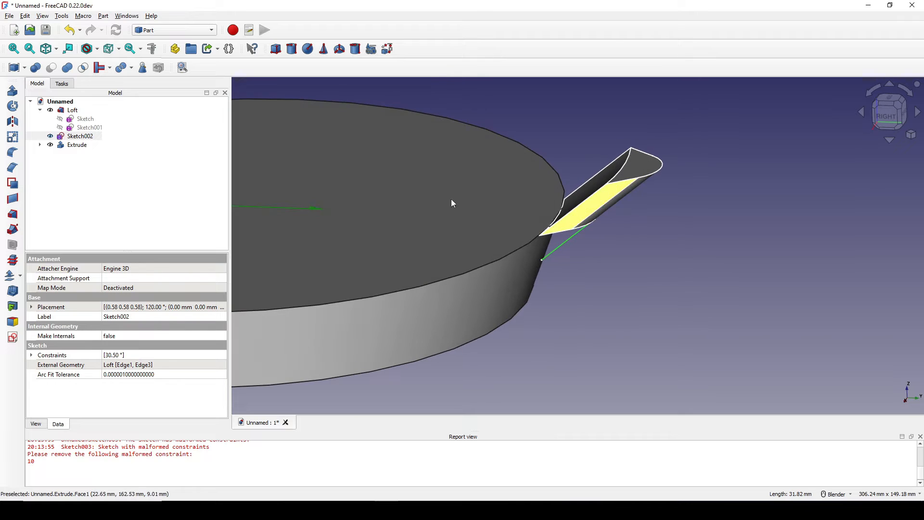
click(82, 146)
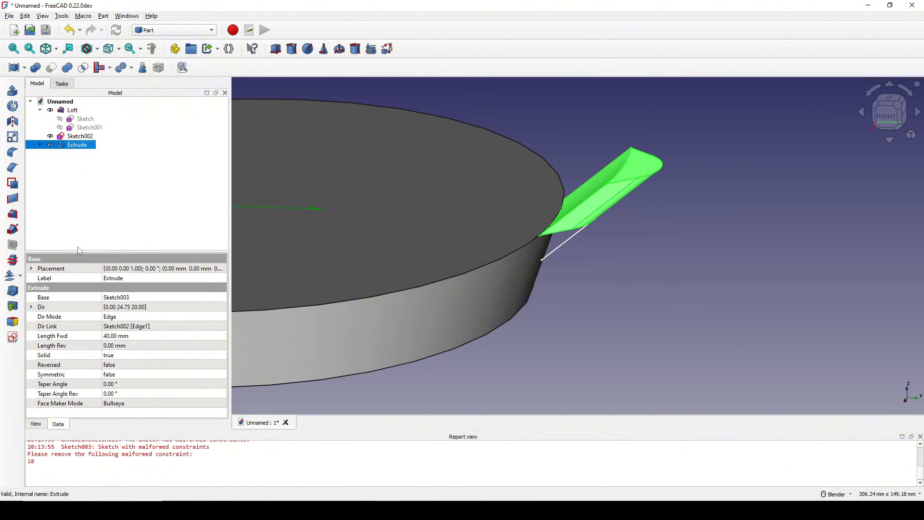
click(52, 336)
click(129, 339)
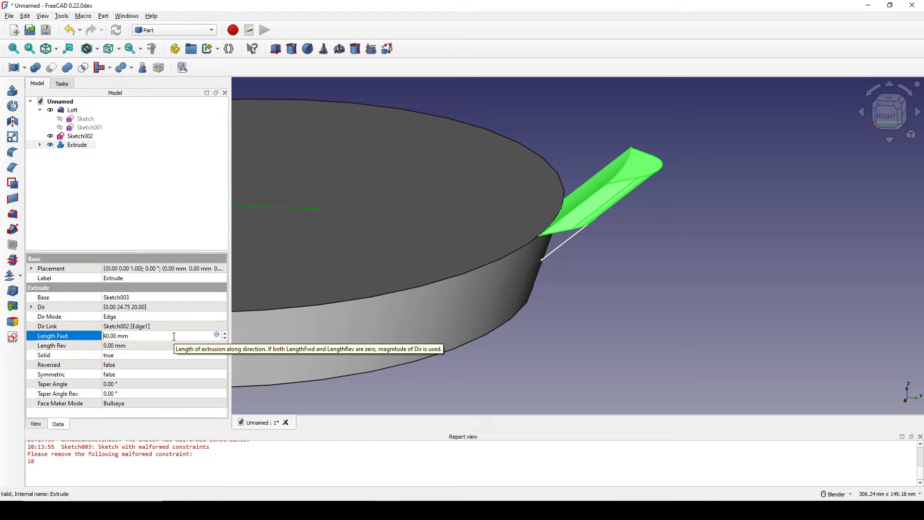
text(-)
key(Return)
scroll(640, 211, down, 3)
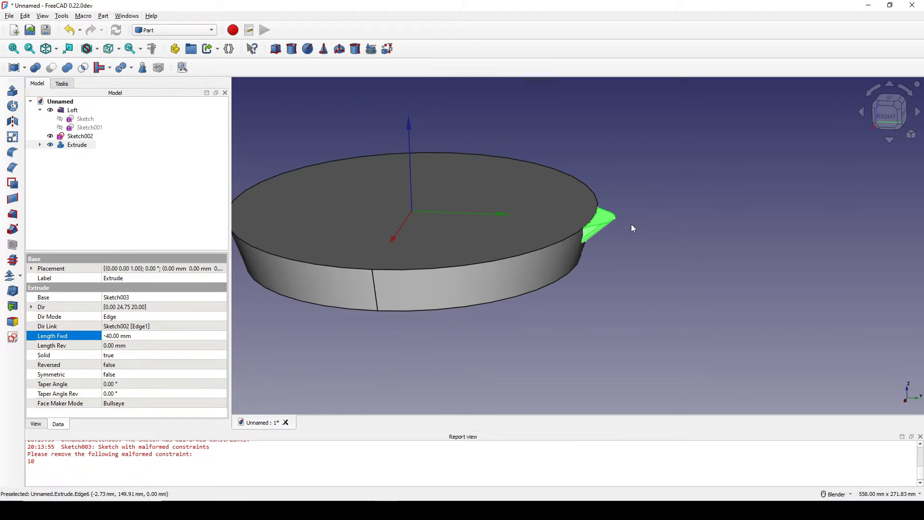
Step: Mirror the spout extrusion across the XZ plane to create a matching spout on the opposite side of the pan
middle_drag(627, 224, 601, 207)
click(714, 225)
scroll(679, 280, up, 1)
middle_drag(679, 280, 709, 259)
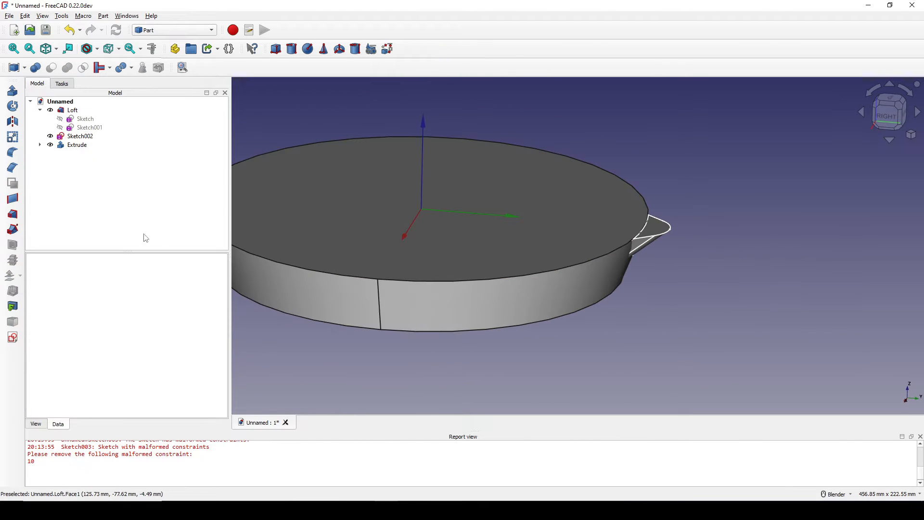
click(77, 145)
click(103, 16)
click(103, 17)
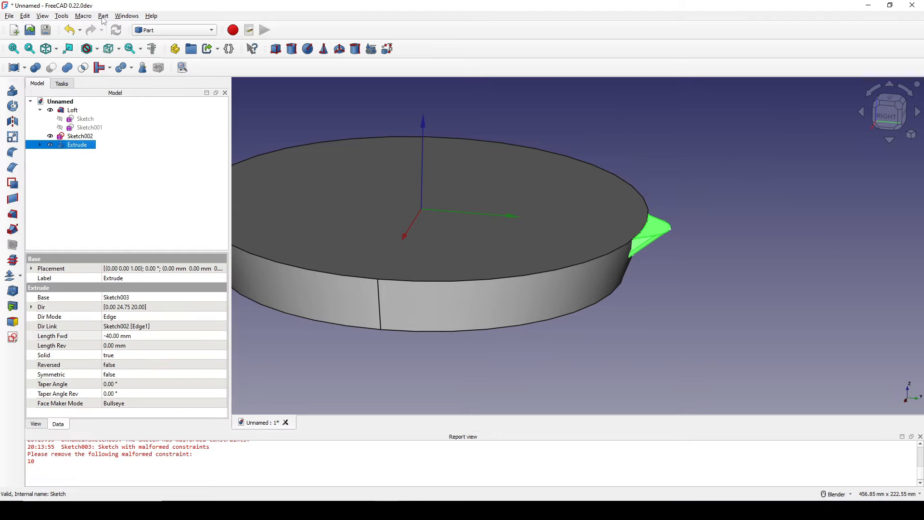
click(104, 17)
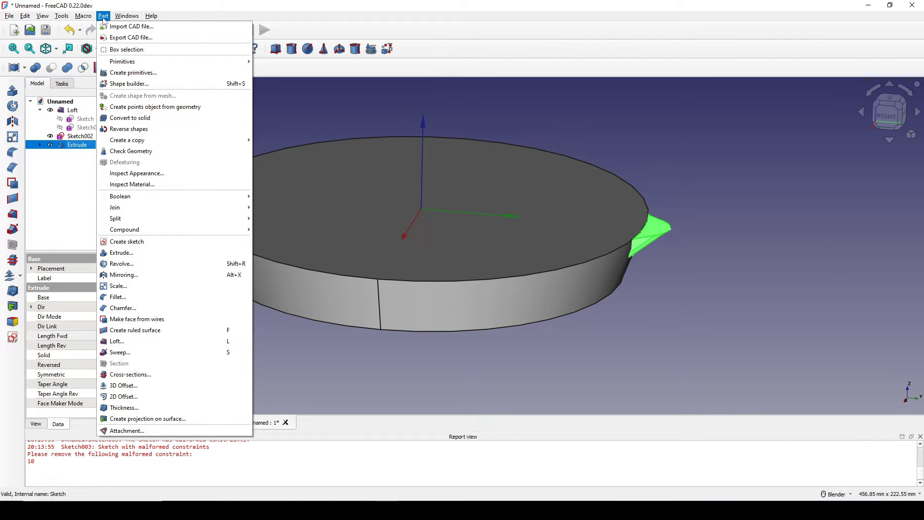
click(149, 278)
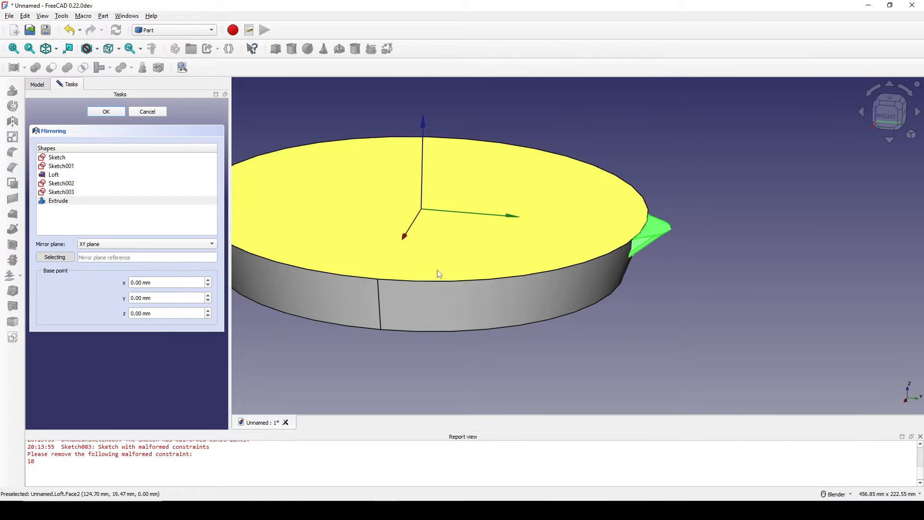
scroll(434, 273, down, 5)
mouse_move(475, 287)
middle_down()
mouse_move(450, 291)
mouse_move(468, 297)
middle_up()
shift+middle_drag(424, 271, 441, 284)
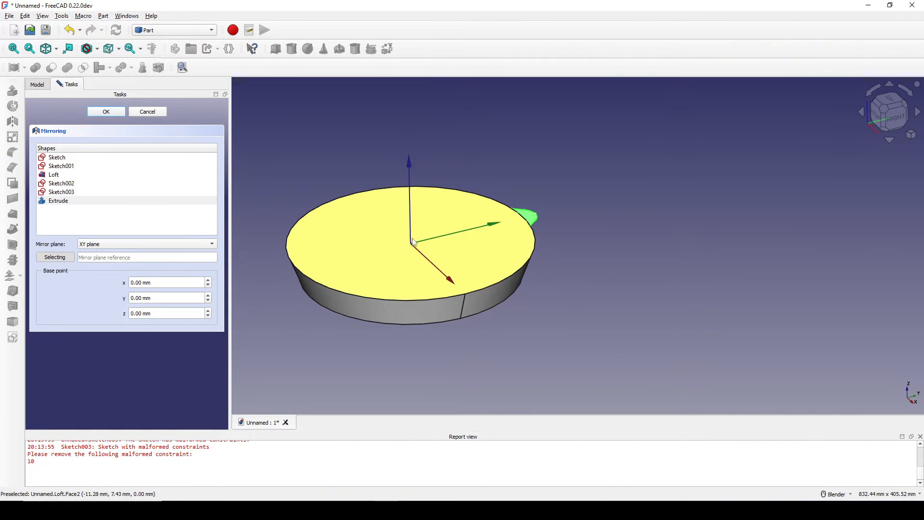
click(135, 244)
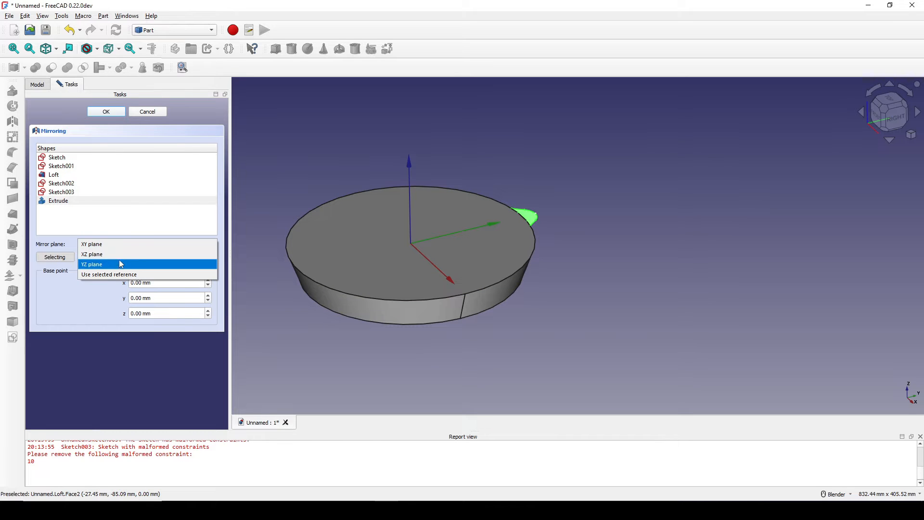
click(105, 255)
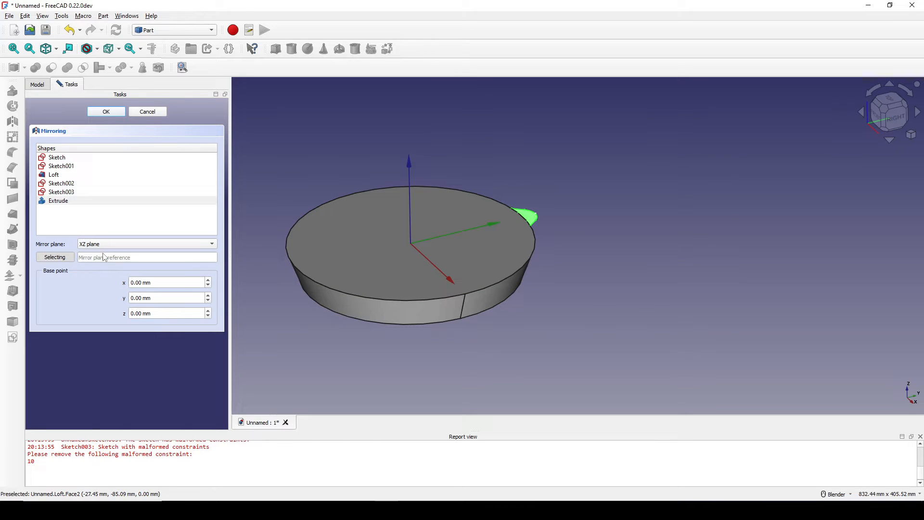
click(107, 112)
middle_drag(476, 318, 452, 332)
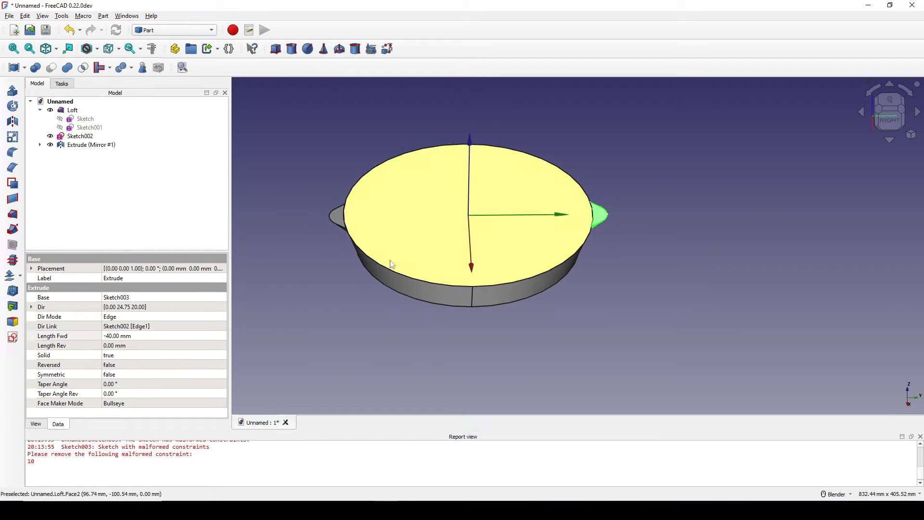
Step: Fuse the lofted pan body, the mirrored spout and the original spout into one solid with a Boolean union
middle_drag(392, 263, 422, 242)
click(417, 224)
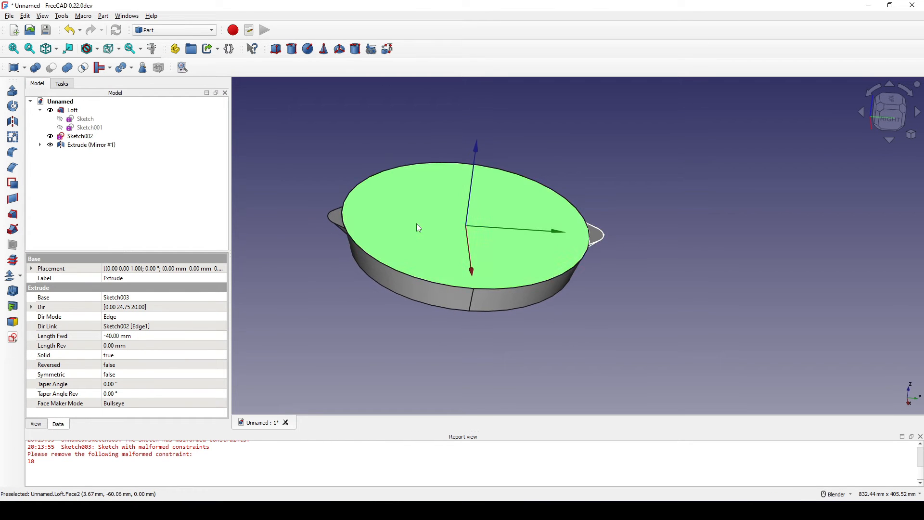
ctrl+click(335, 216)
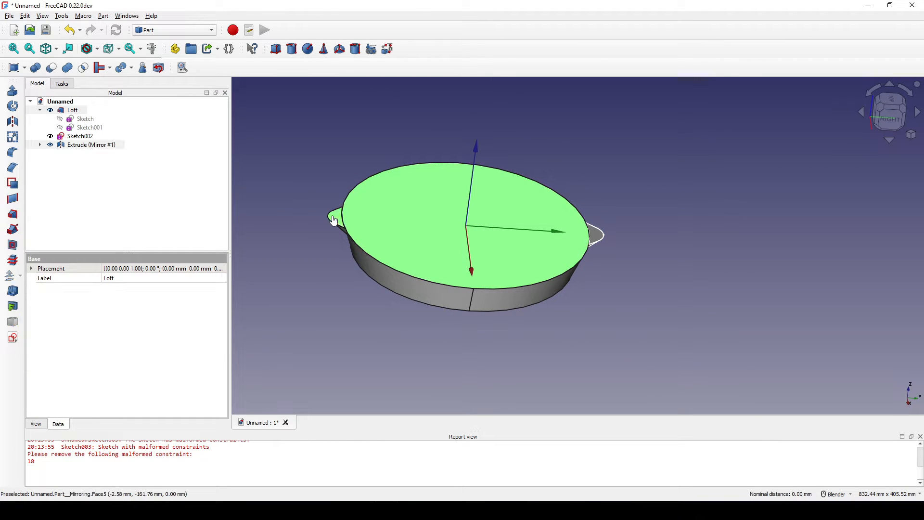
ctrl+click(599, 236)
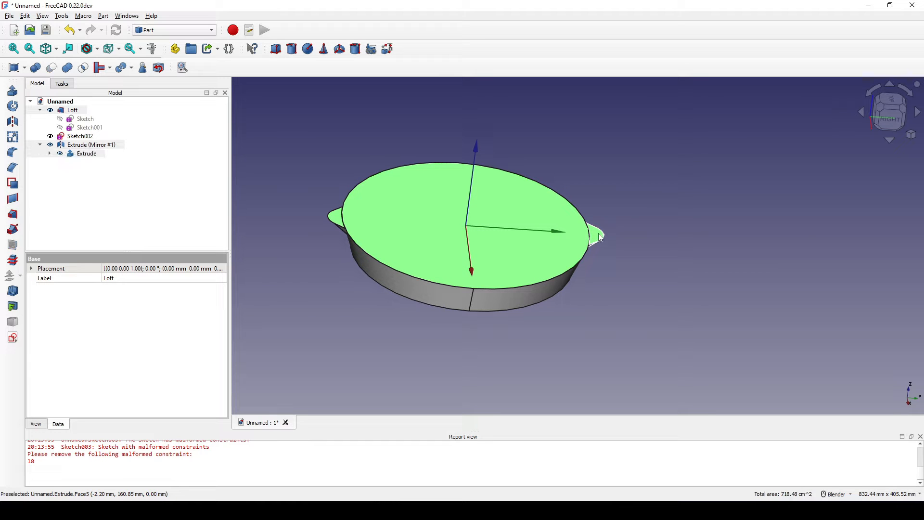
click(67, 68)
Step: Fillet the pan's bottom edge and the curved edges where both spouts meet the wall with a 10 mm radius
mouse_move(539, 217)
middle_down()
mouse_move(559, 275)
mouse_move(463, 324)
mouse_move(503, 334)
mouse_move(508, 314)
mouse_move(484, 311)
middle_up()
click(370, 280)
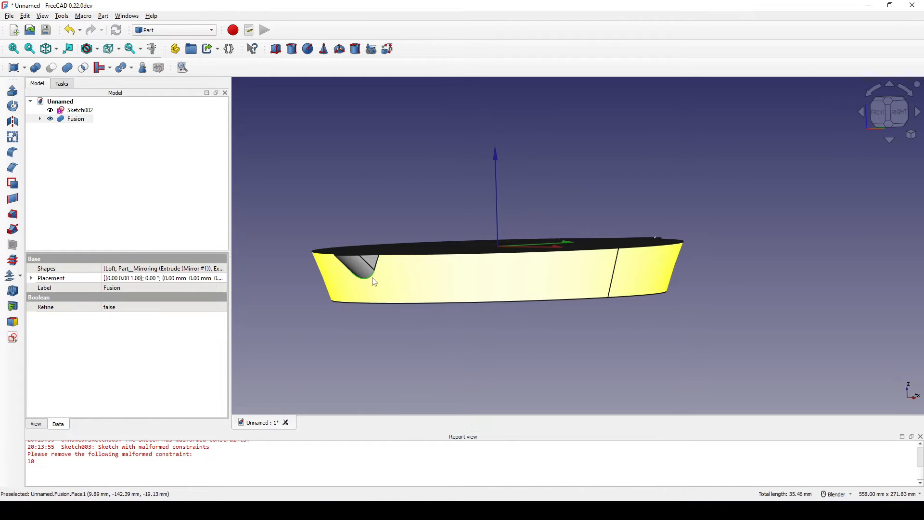
middle_drag(561, 305, 696, 296)
click(568, 319)
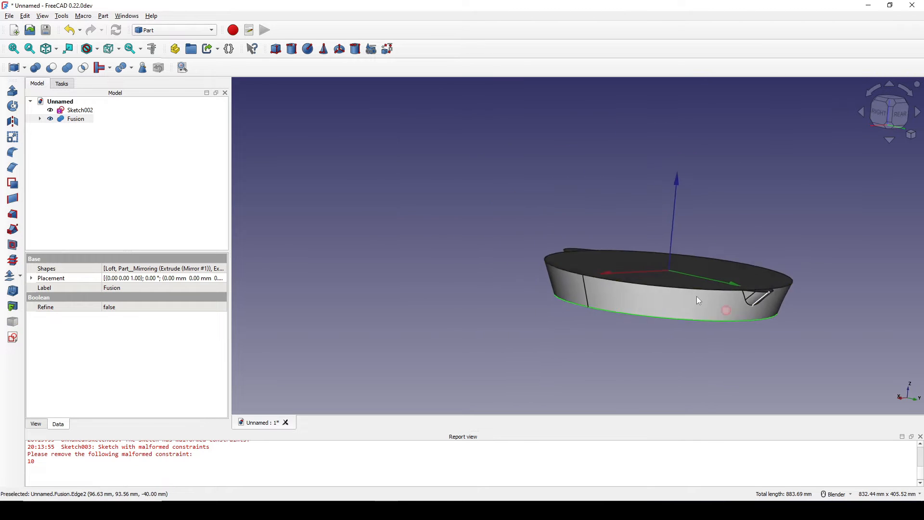
scroll(697, 296, up, 5)
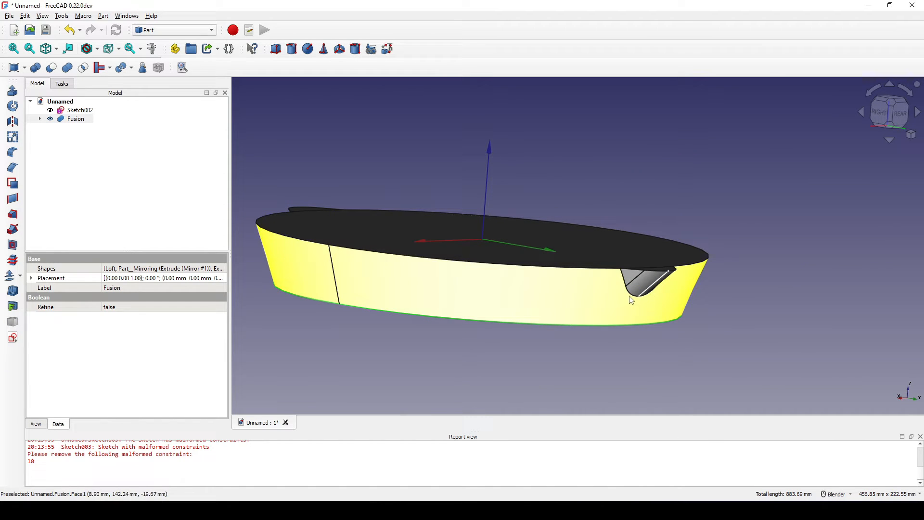
middle_drag(616, 328, 608, 239)
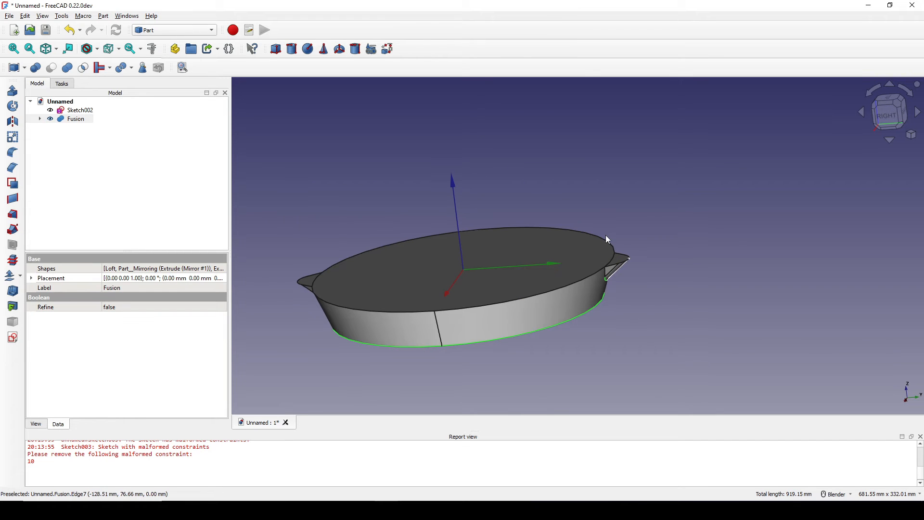
click(13, 153)
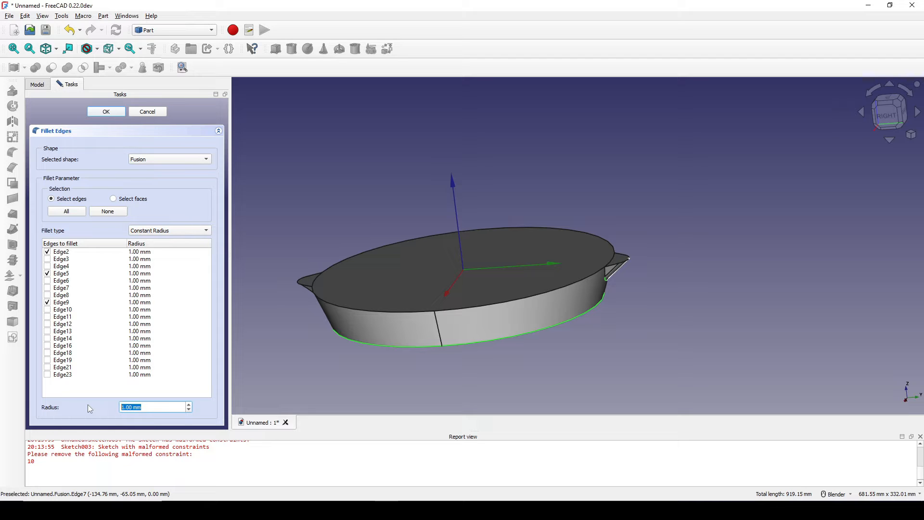
text(10)
click(99, 112)
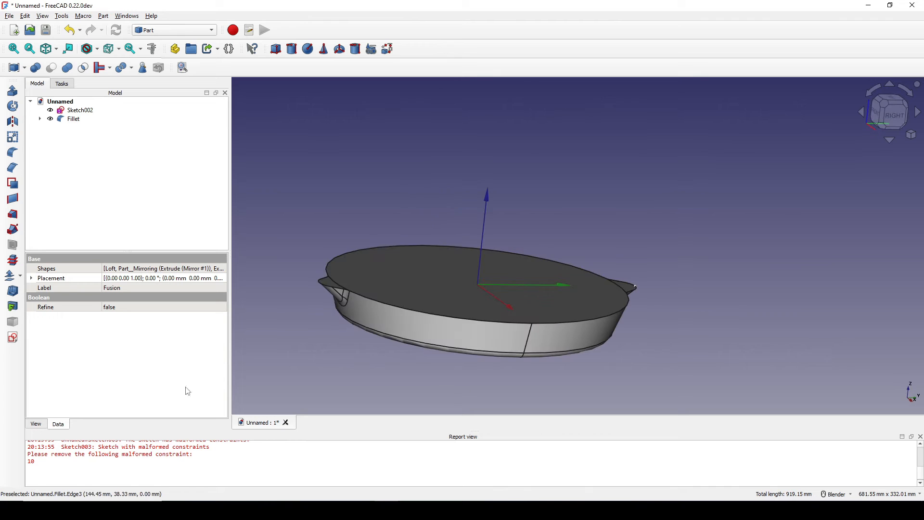
Step: Switch to the Draft workbench and clone the filleted pan body
middle_drag(510, 243, 502, 244)
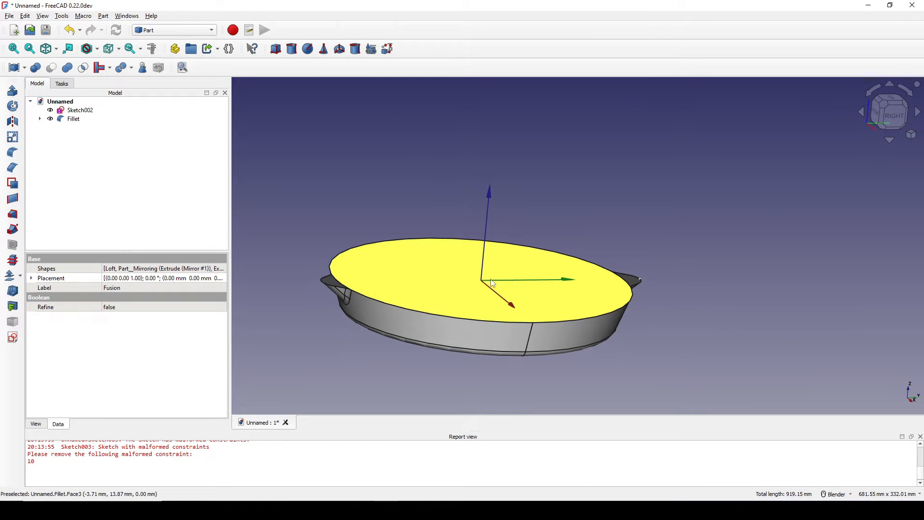
scroll(421, 274, down, 1)
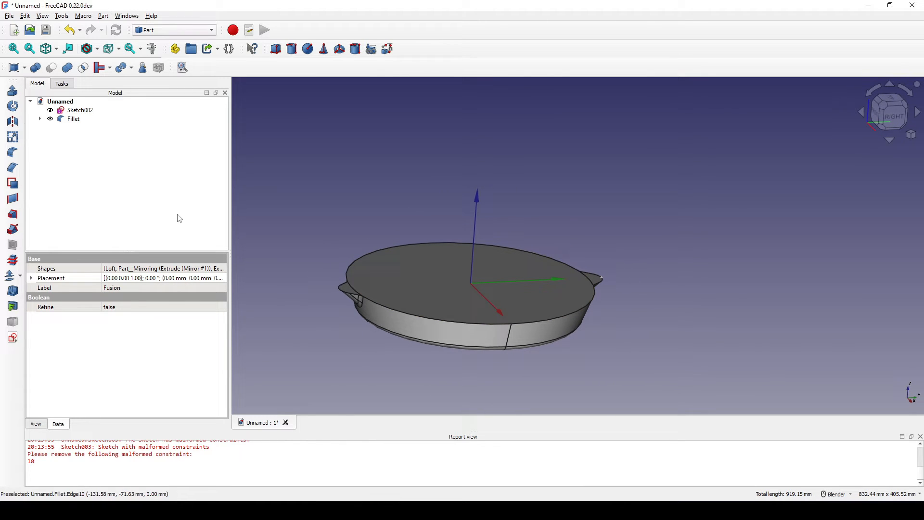
click(155, 30)
click(157, 16)
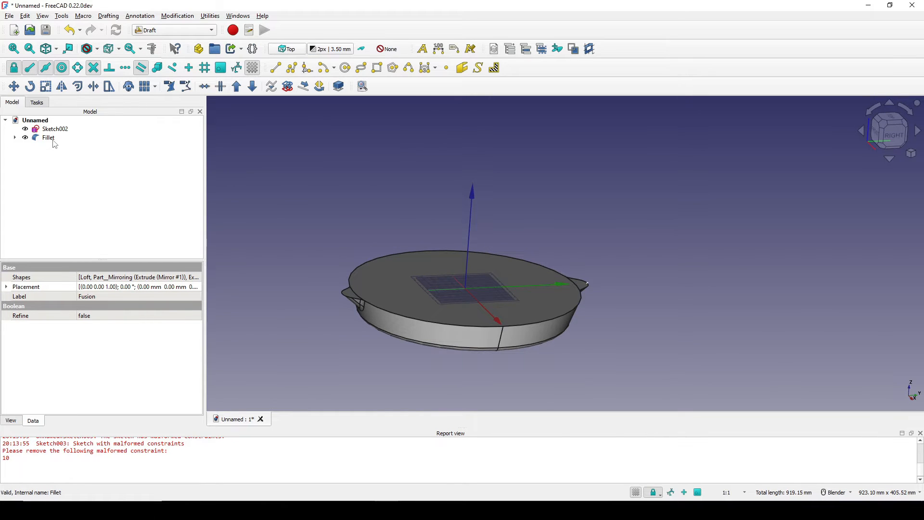
click(53, 139)
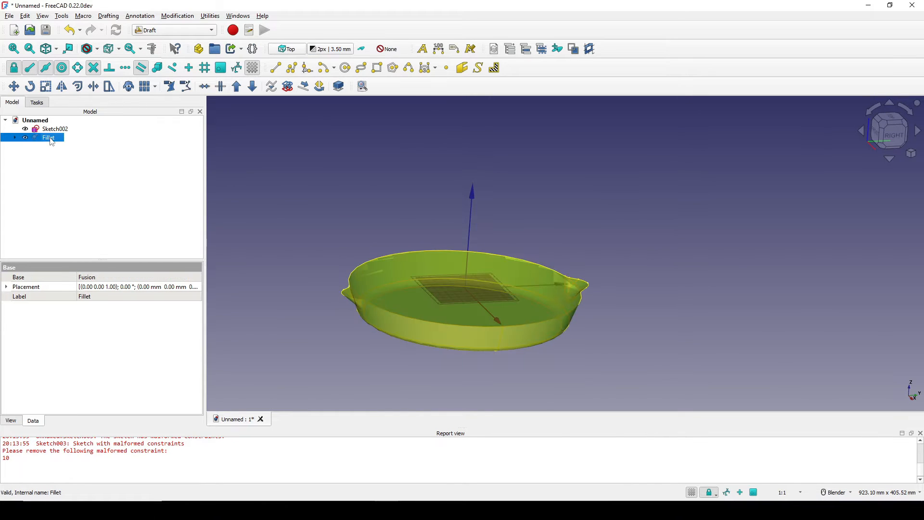
click(133, 90)
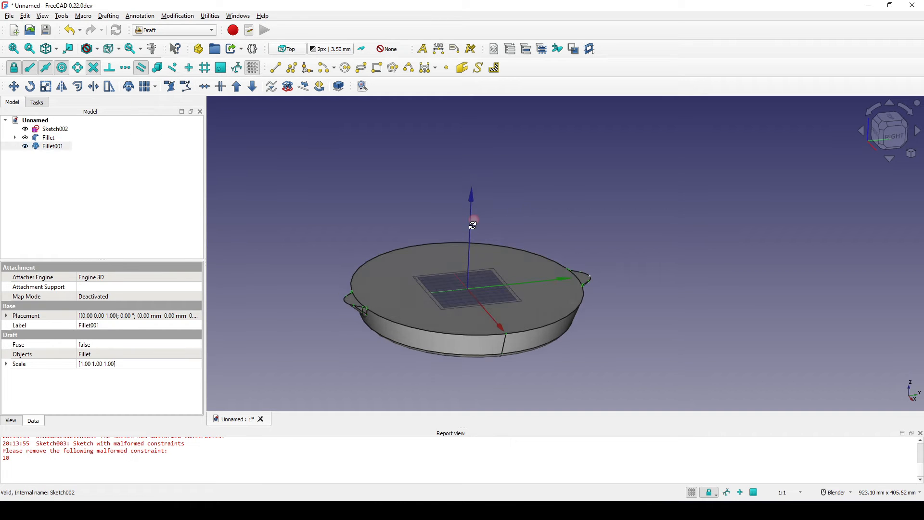
Step: Scale the cloned pan body to 0.98 in x, y and z
click(51, 146)
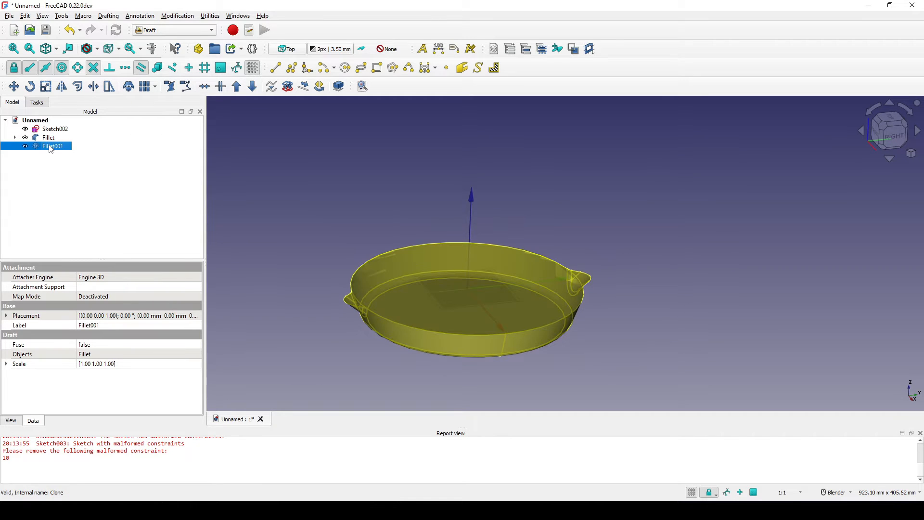
click(6, 366)
click(97, 373)
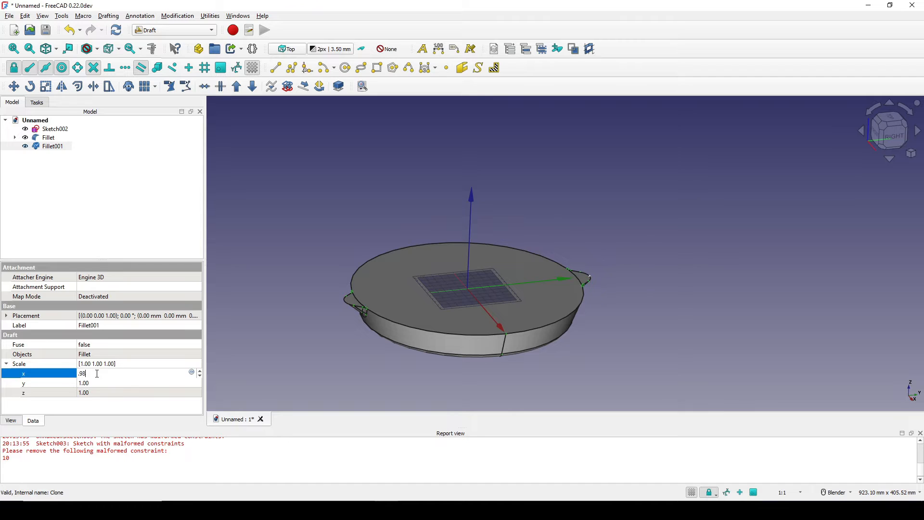
key(Tab)
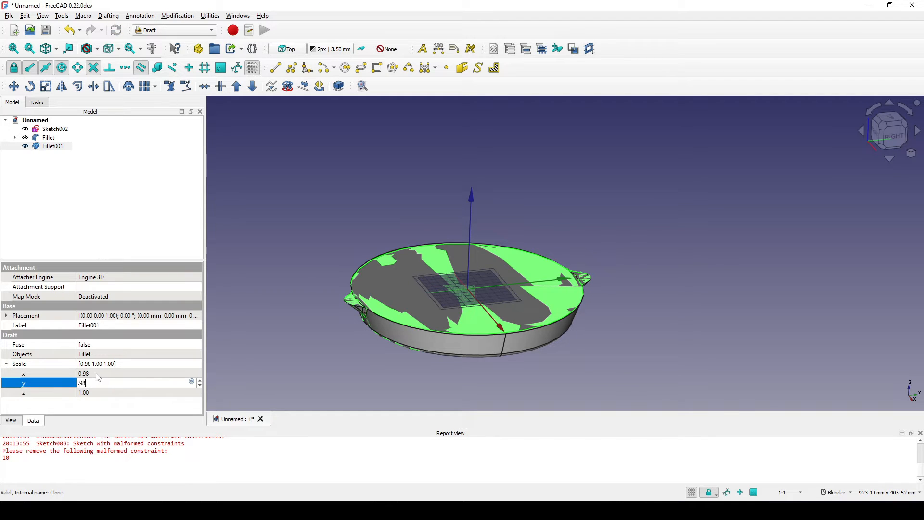
key(Tab)
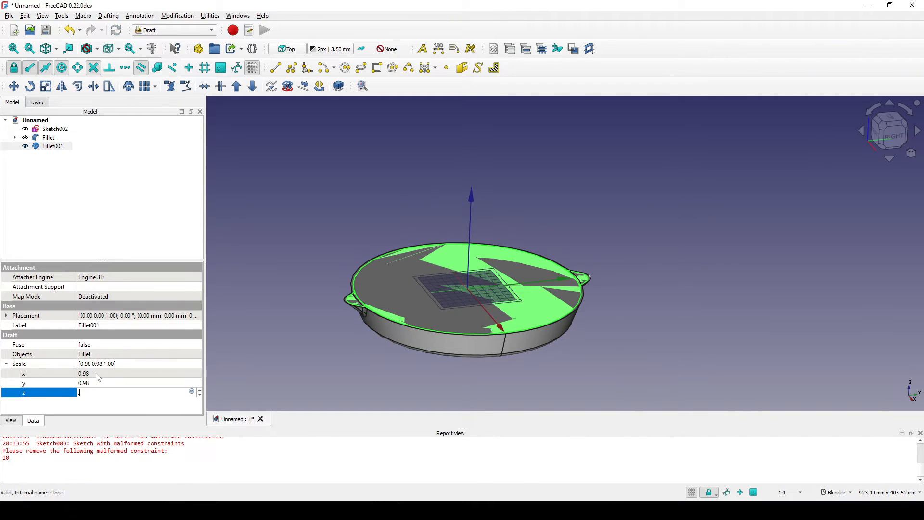
key(Tab)
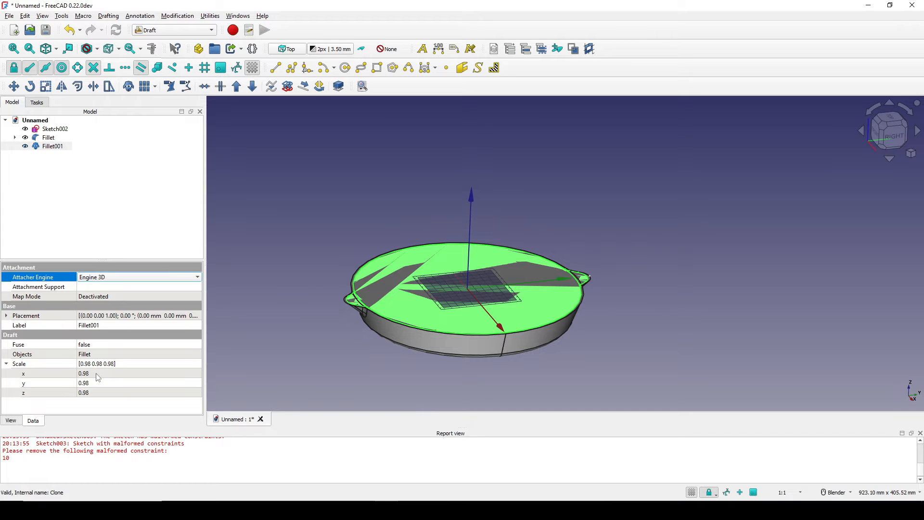
Step: Set the clone's z position to 4 mm so it sits raised inside the original pan body
mouse_move(483, 255)
middle_down()
mouse_move(483, 243)
mouse_move(477, 261)
middle_up()
scroll(483, 243, up, 1)
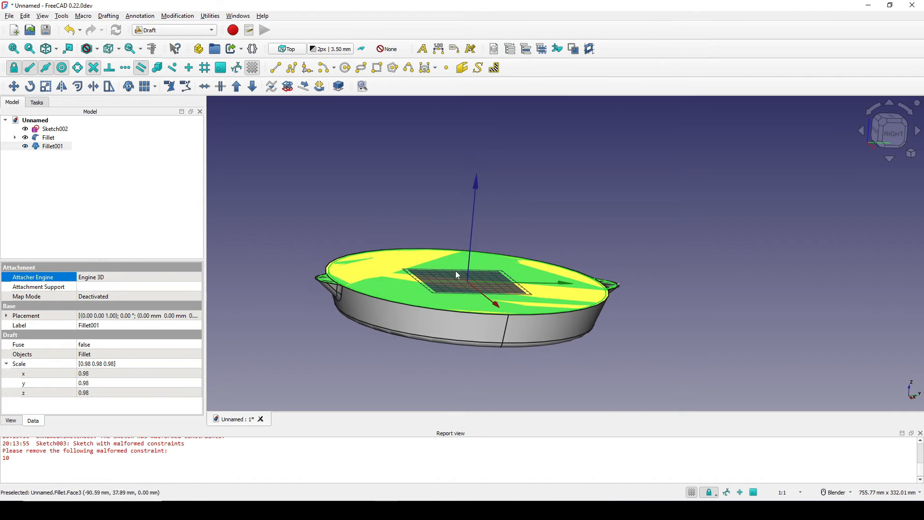
click(5, 316)
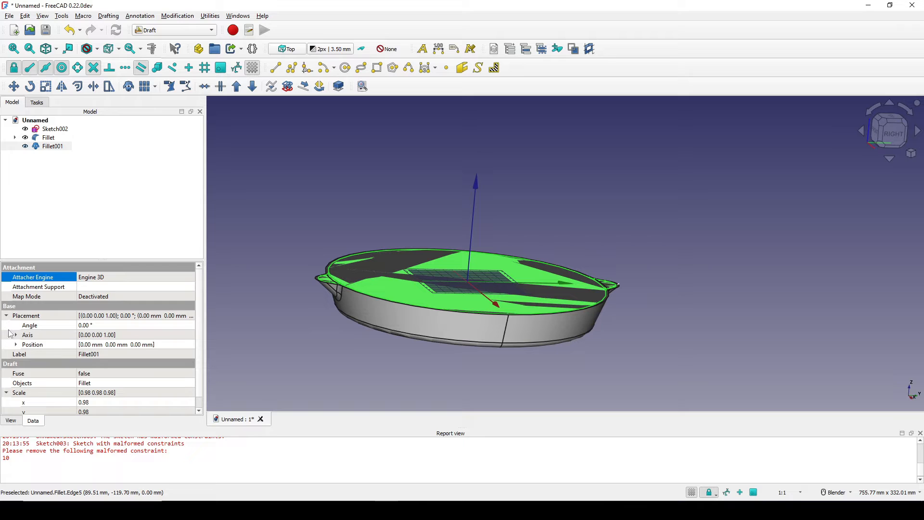
click(16, 345)
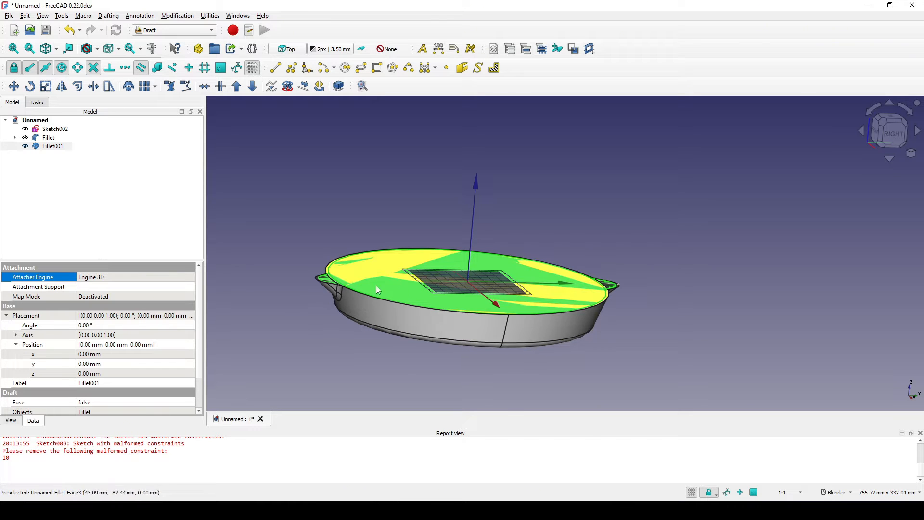
click(92, 374)
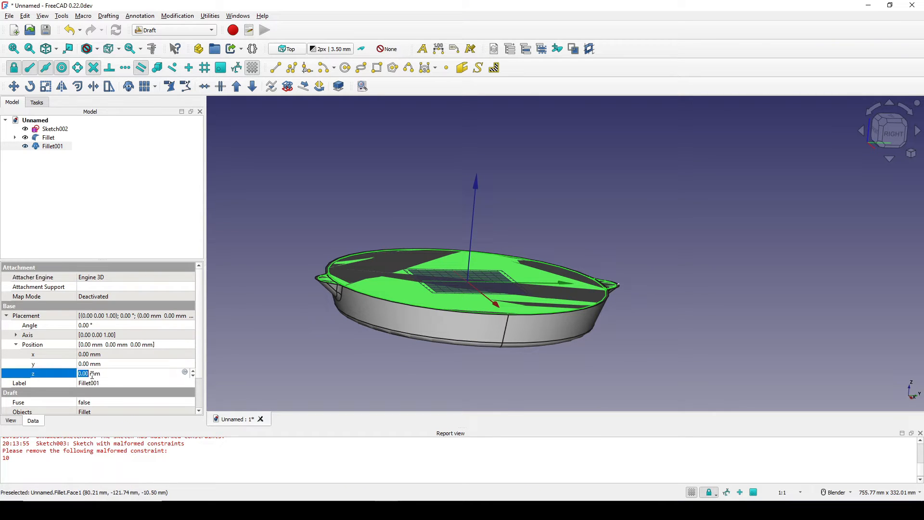
text(4)
middle_drag(468, 308, 502, 293)
scroll(468, 300, up, 1)
middle_drag(413, 306, 416, 310)
click(377, 197)
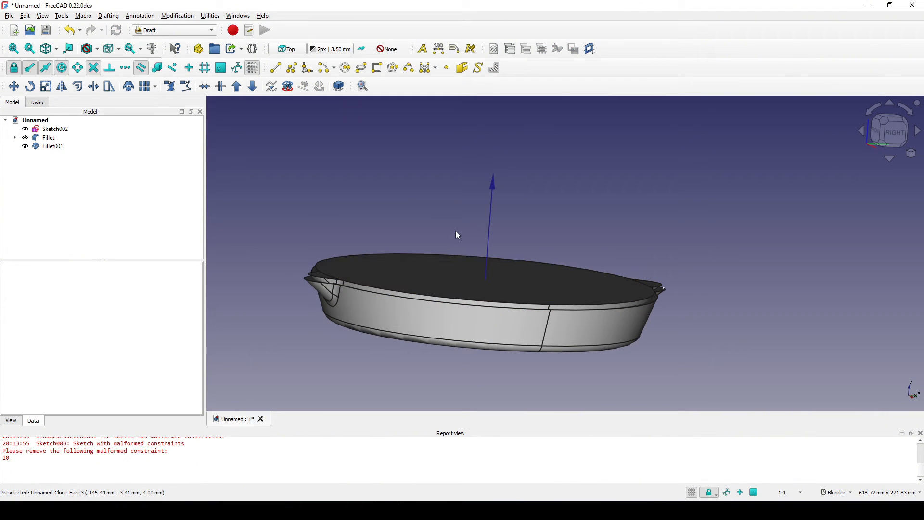
Step: Switch to the Part workbench and cut the raised clone from the filleted pan body to hollow it out
click(187, 32)
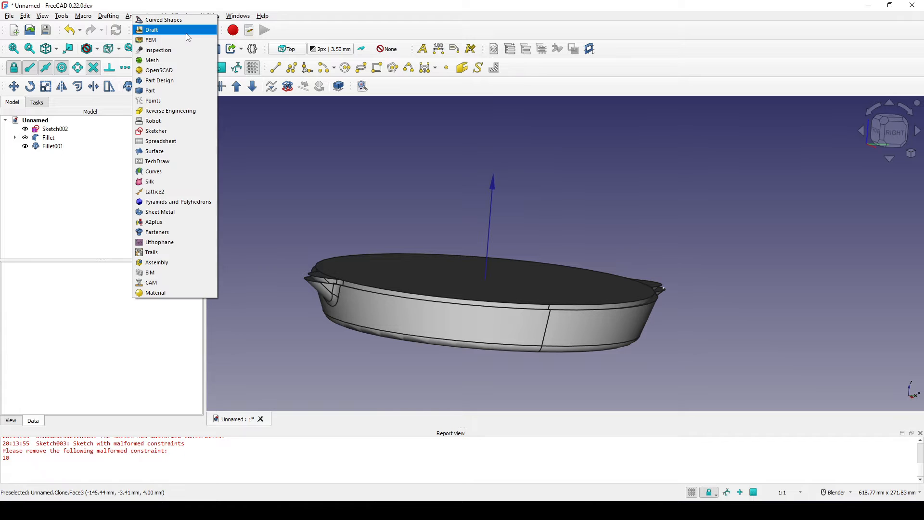
click(154, 90)
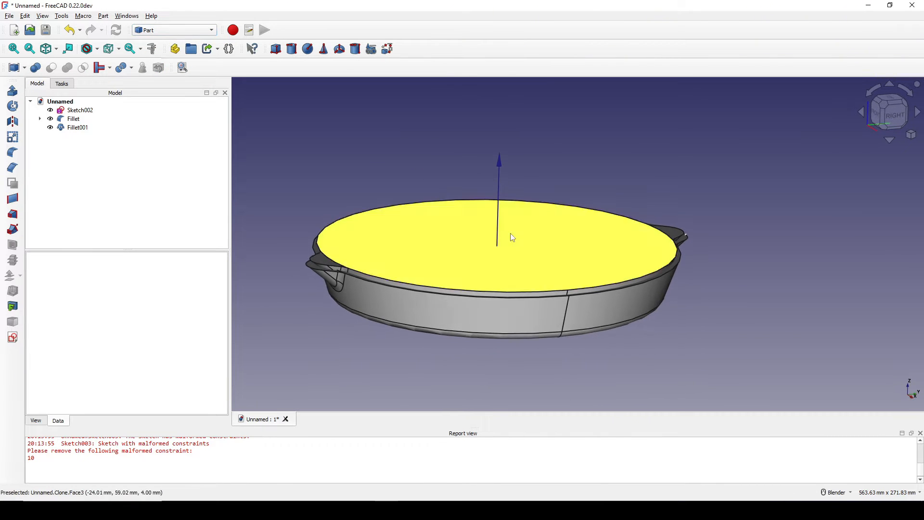
click(75, 120)
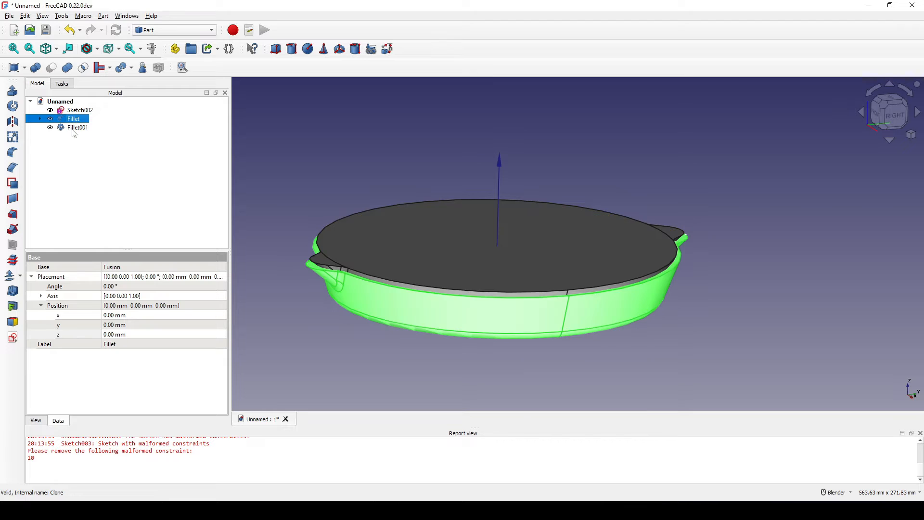
ctrl+click(75, 129)
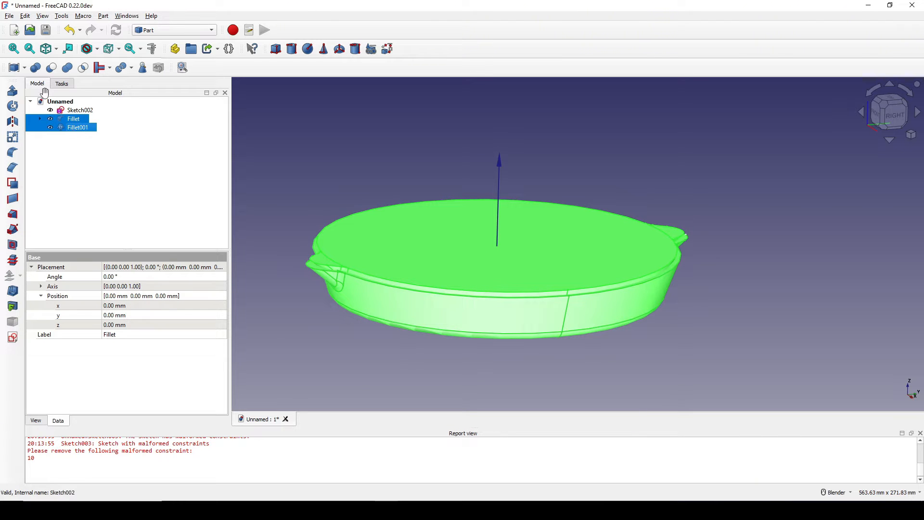
click(52, 68)
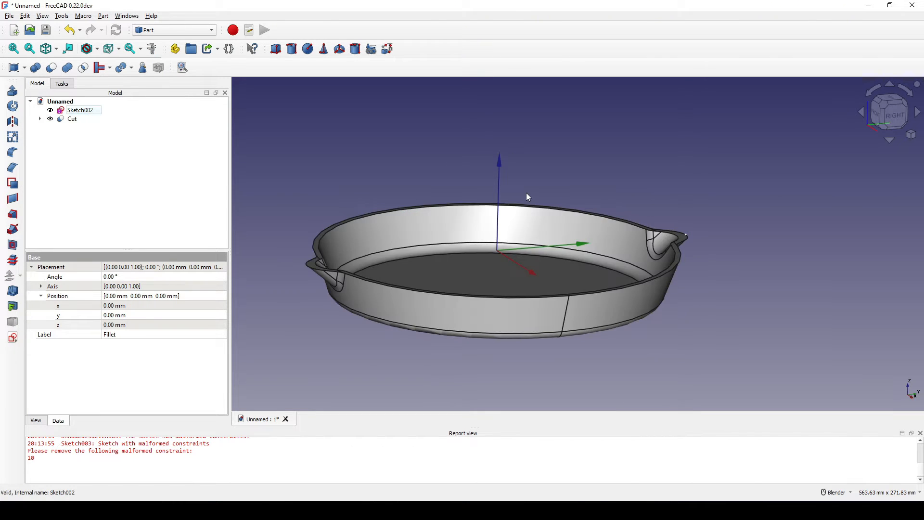
middle_drag(615, 274, 590, 305)
scroll(583, 269, down, 1)
shift+middle_drag(574, 256, 562, 320)
click(711, 214)
shift+middle_drag(706, 217, 699, 235)
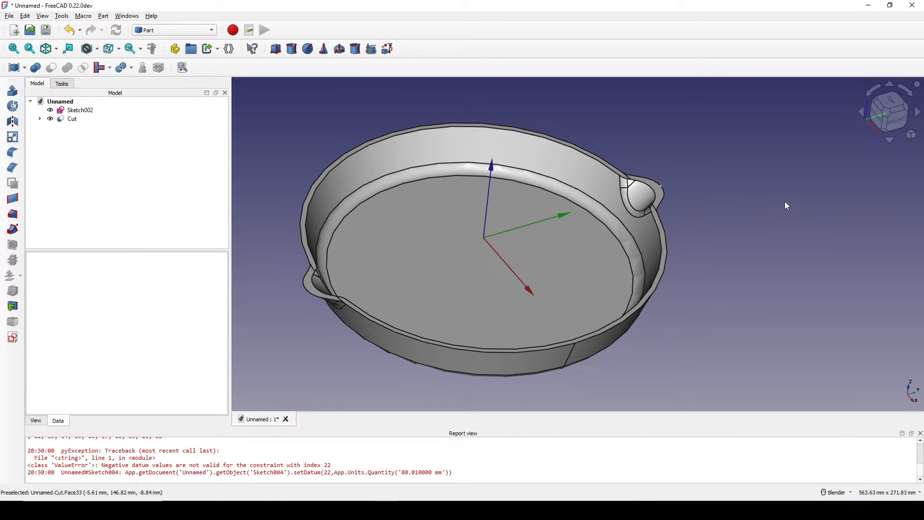
Step: Create a new sketch on the XY plane with an offset of -12 mm
click(13, 339)
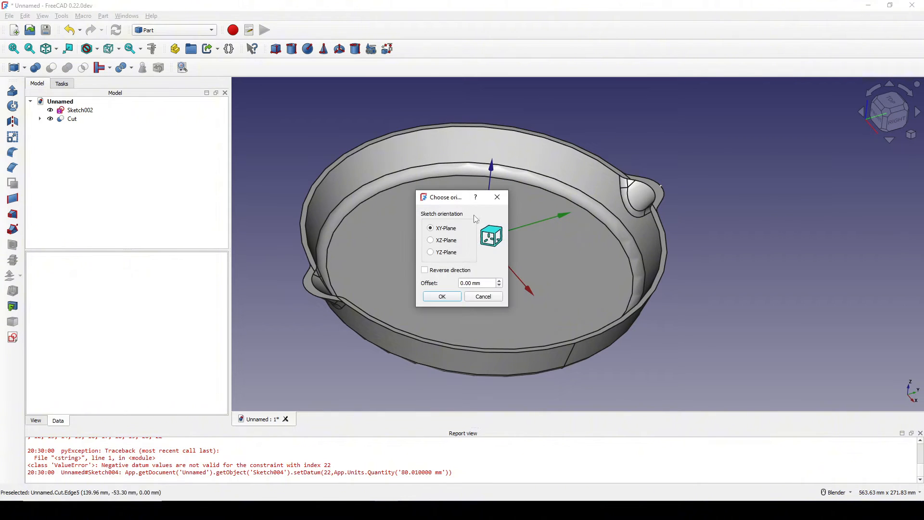
drag(481, 283, 446, 283)
text(-12)
key(Return)
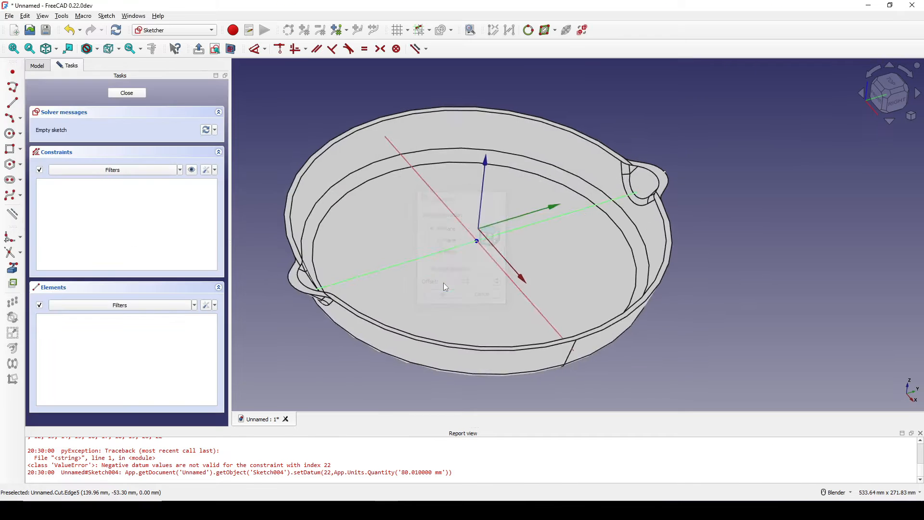
scroll(538, 217, down, 2)
scroll(529, 209, up, 2)
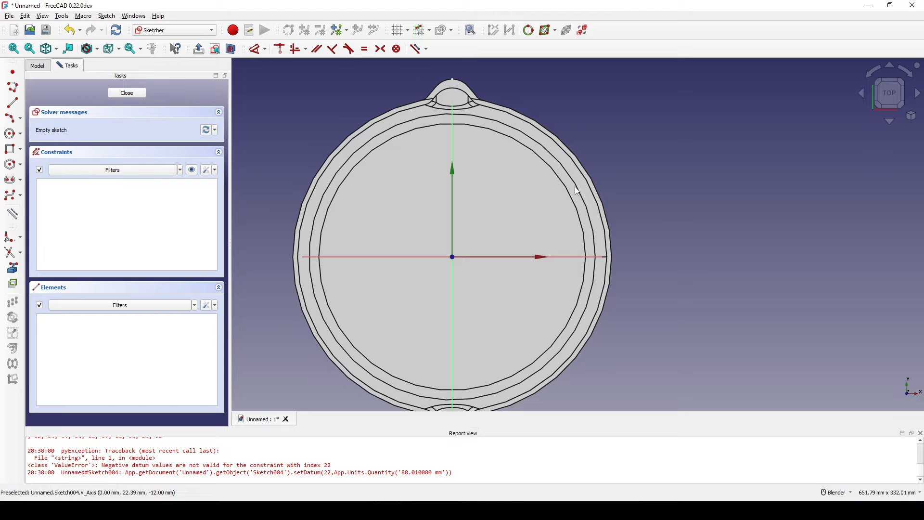
Step: Draw an open three-line handle path across the pan's +X rim, its vertical segment at about x = 160 mm, and turn on the section view
click(11, 92)
click(524, 338)
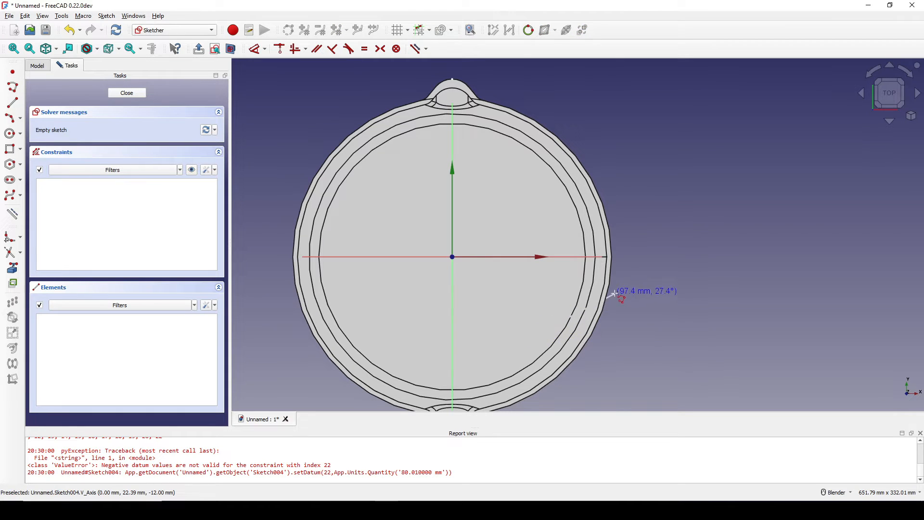
click(622, 291)
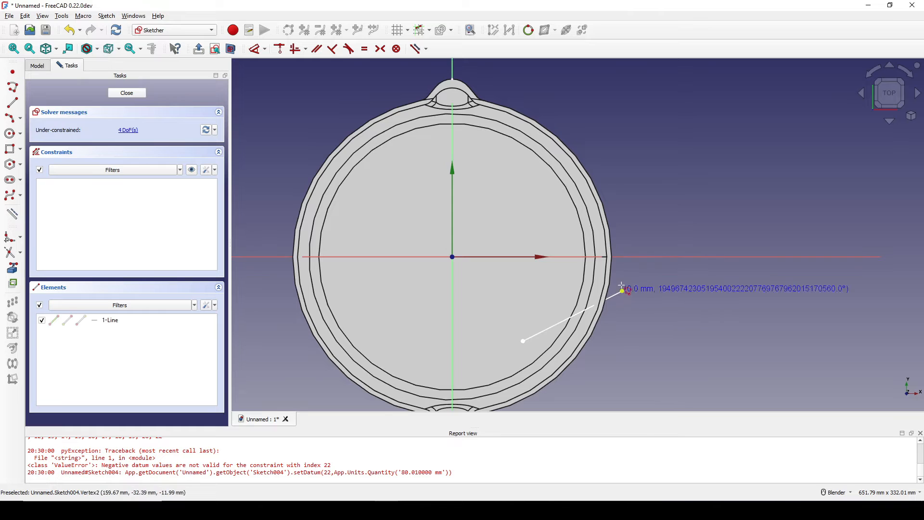
click(622, 199)
click(519, 167)
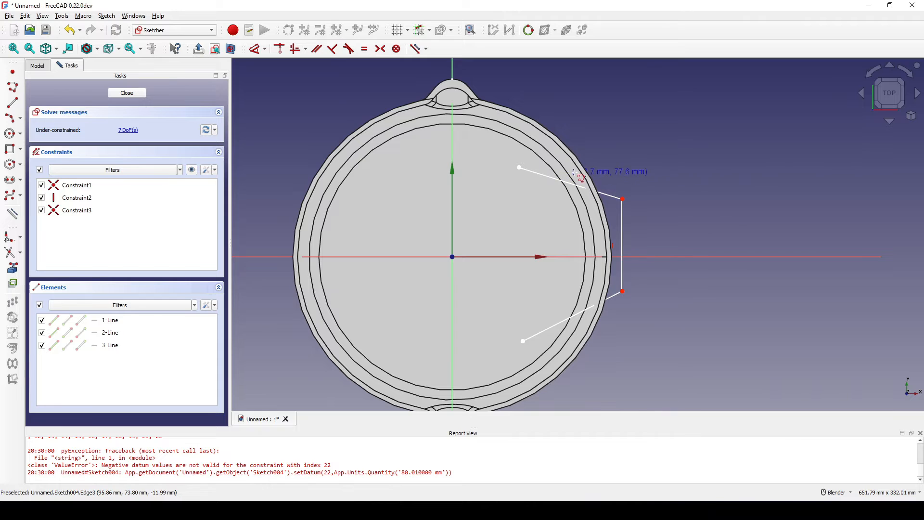
key(Escape)
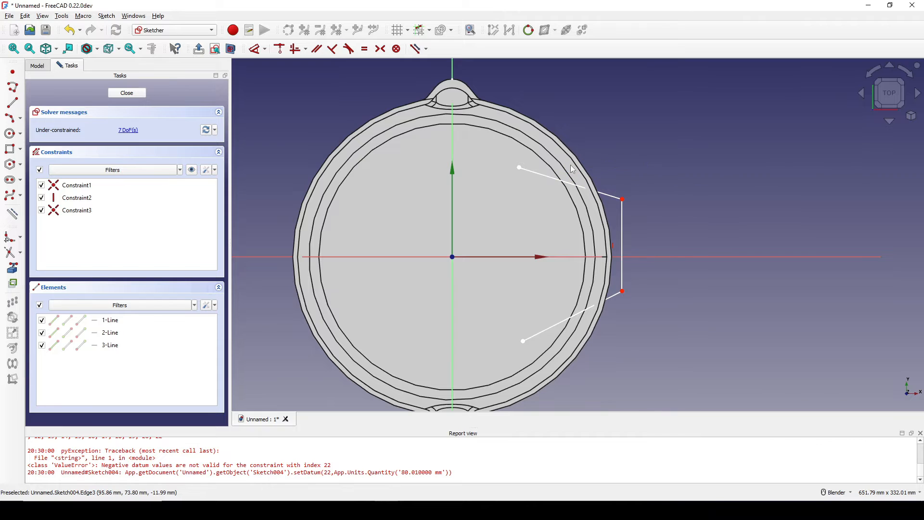
click(232, 53)
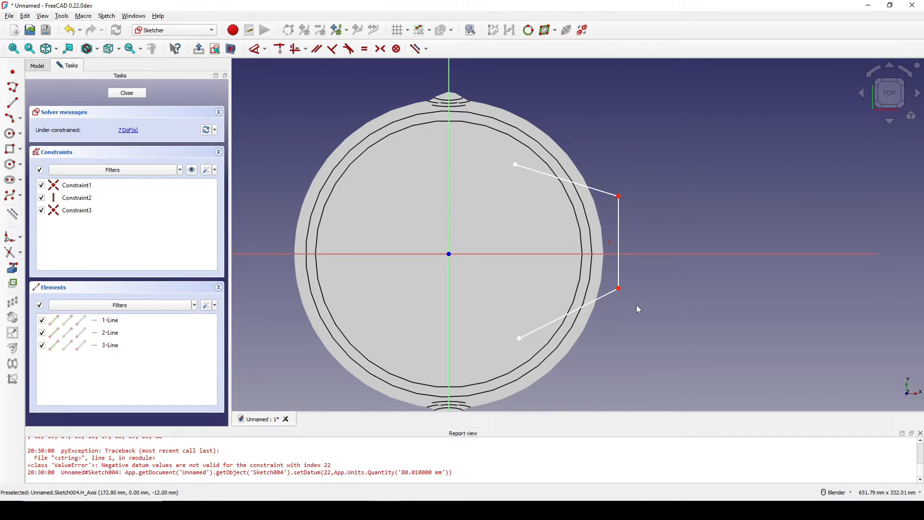
Step: Constrain the handle path's lower open end to 110 mm from the vertical axis and the lower slanted line to 75 mm long
key(d)
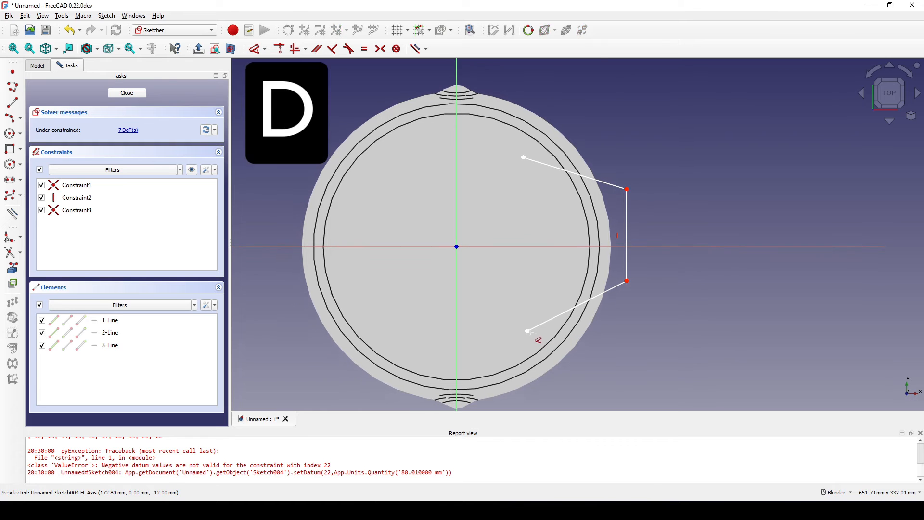
click(526, 331)
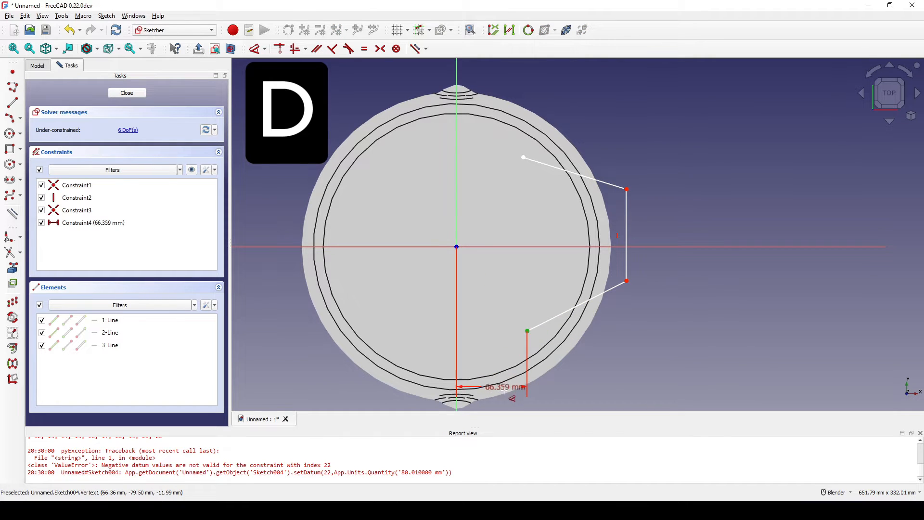
click(500, 389)
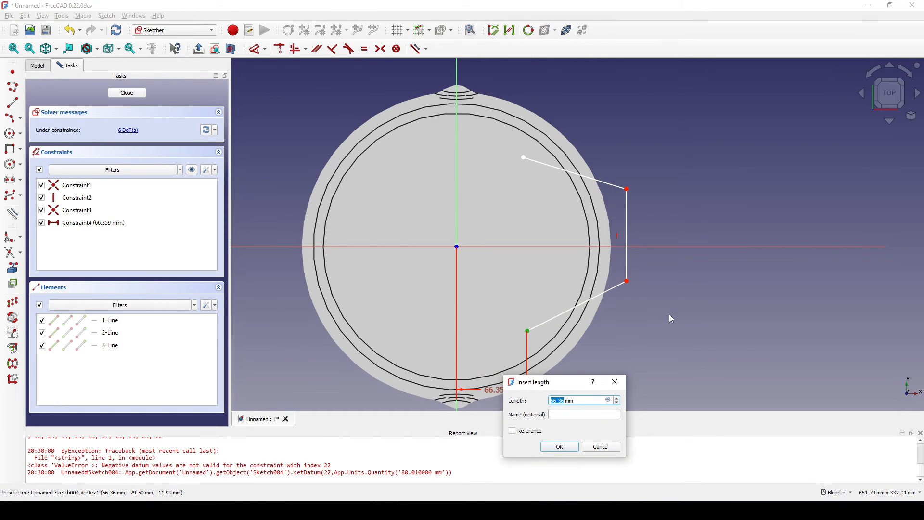
text(110)
key(Return)
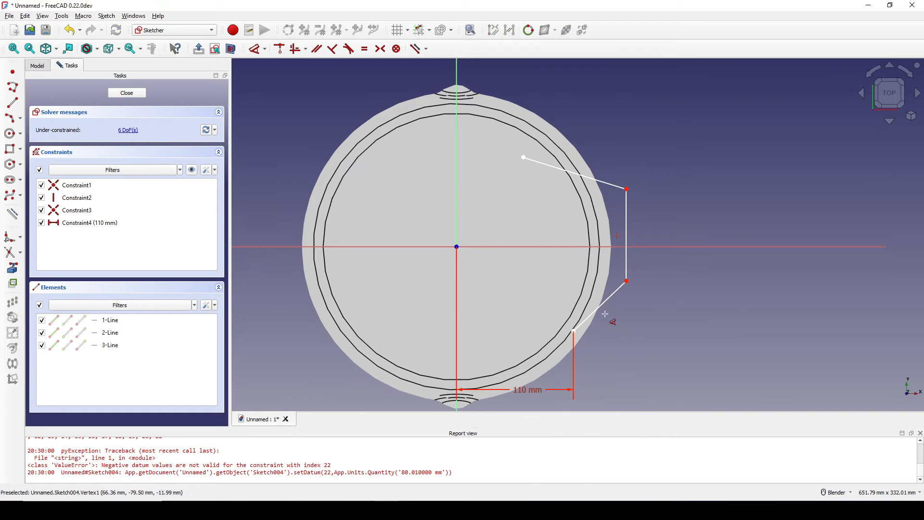
click(601, 316)
click(628, 358)
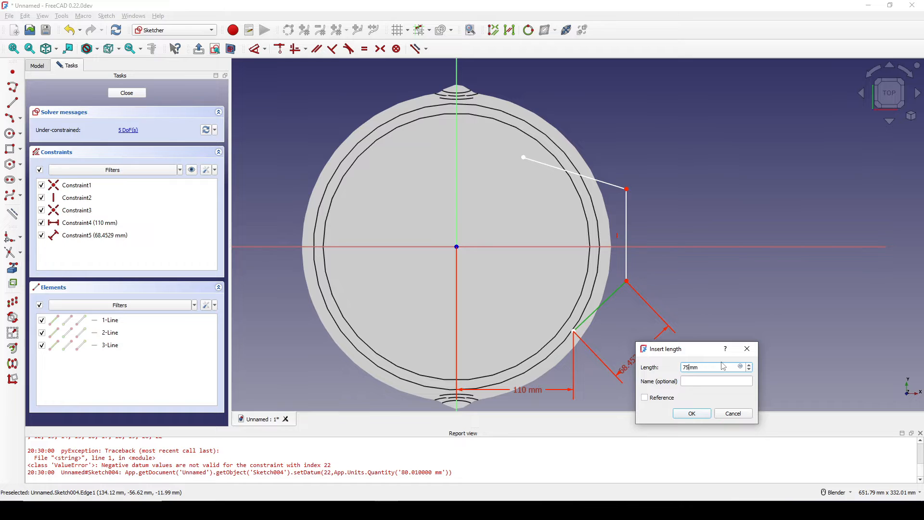
text(75)
key(Return)
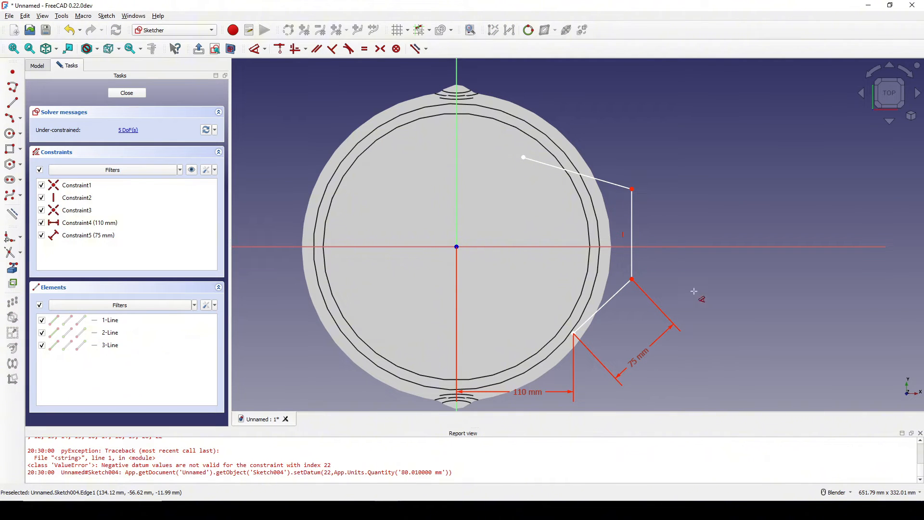
Step: Constrain the handle path's vertical line to 80 mm long and its upper corner to 179 mm from the vertical axis
click(633, 257)
click(743, 243)
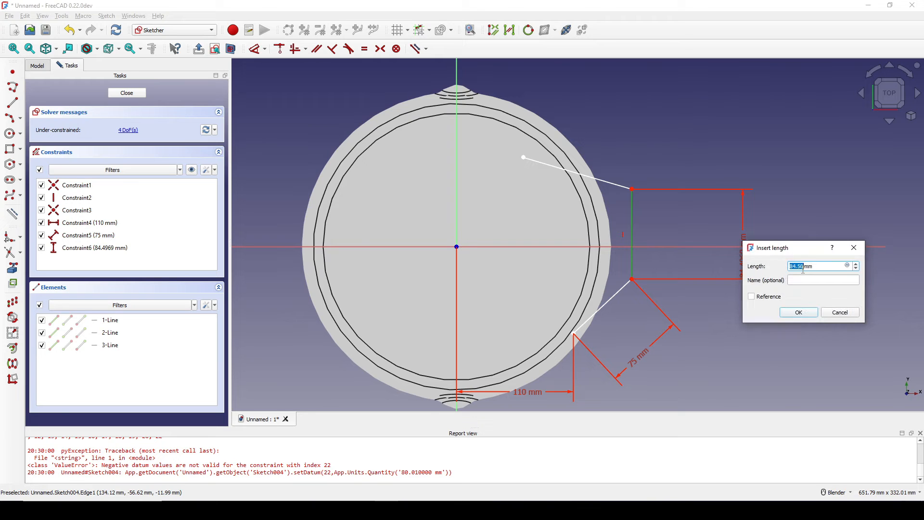
key(Return)
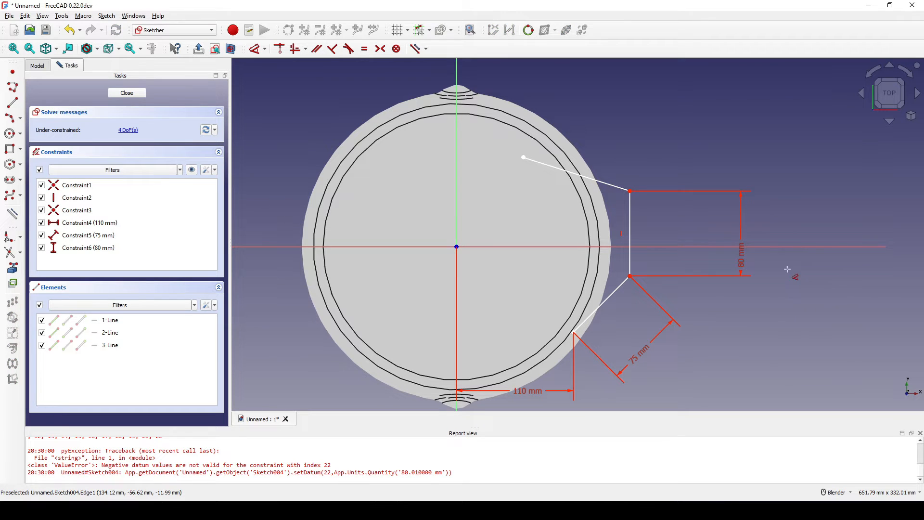
click(630, 191)
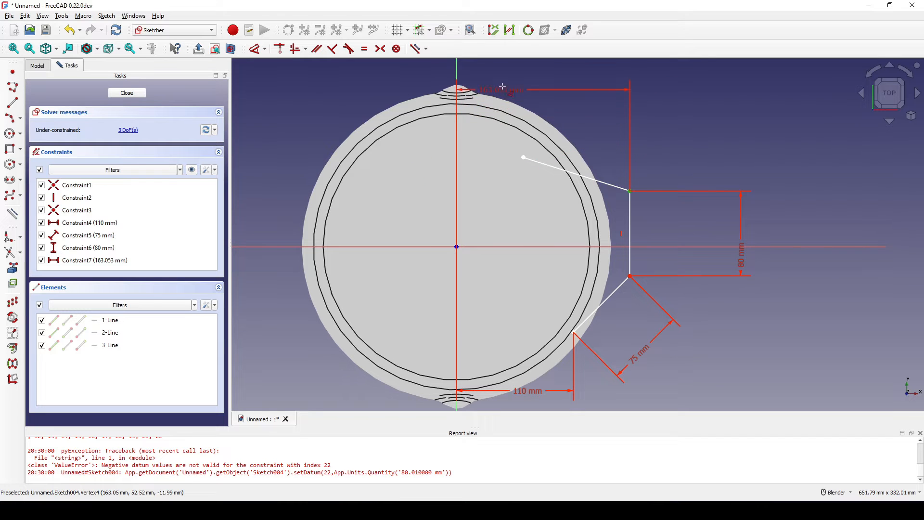
click(517, 76)
text(179mm)
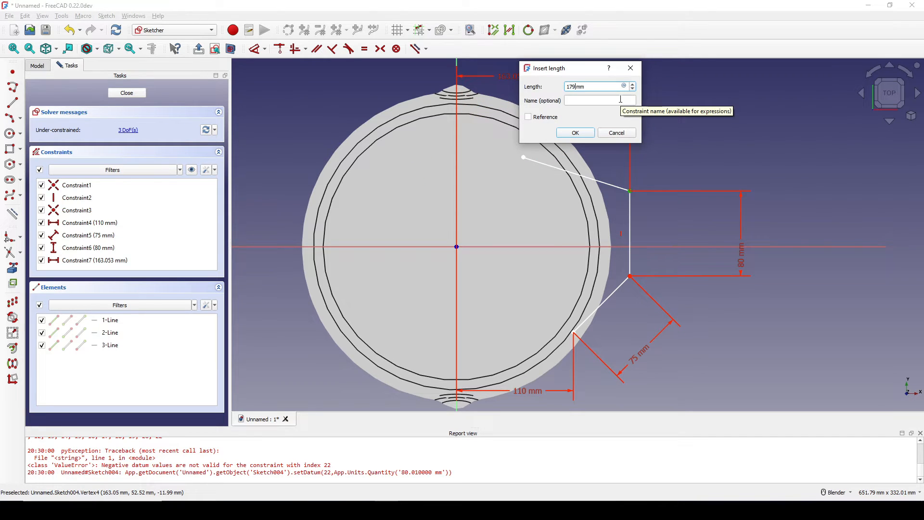
key(Return)
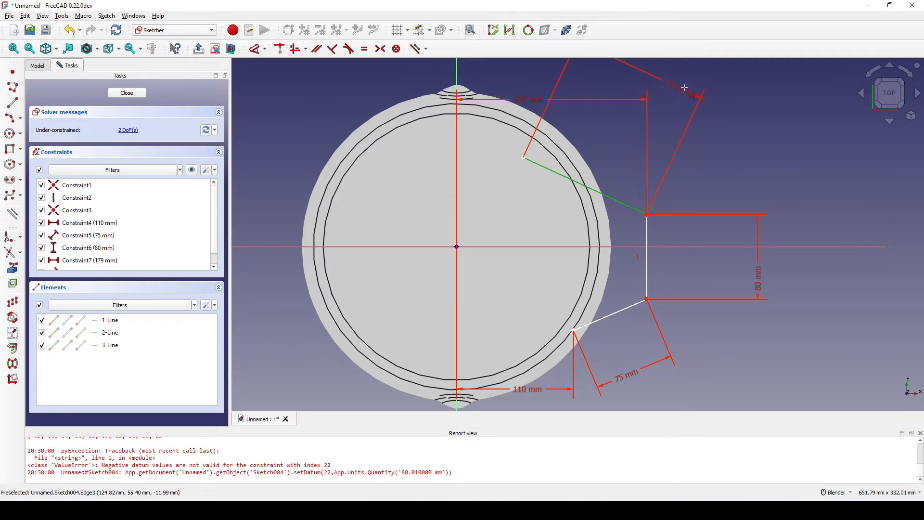
Step: Constrain the upper slanted line of the handle path to 75 mm and end dimensioning
click(680, 84)
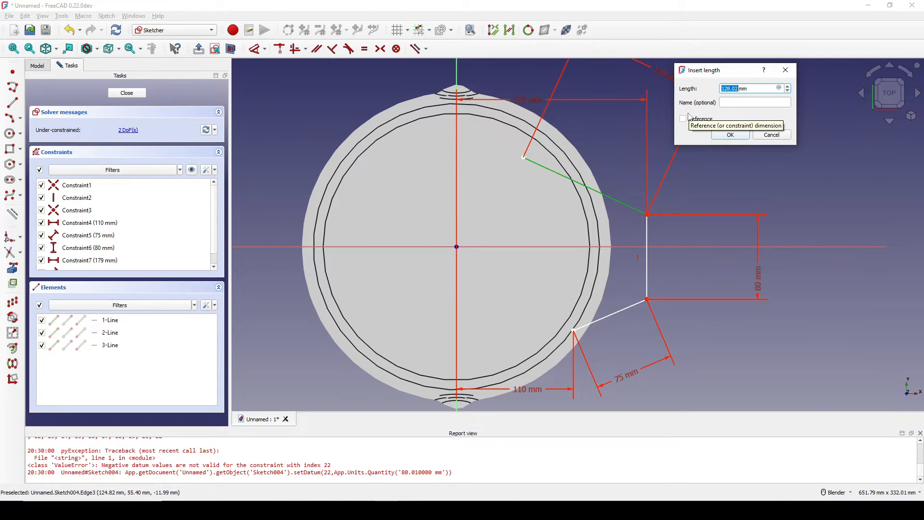
text(75)
key(Return)
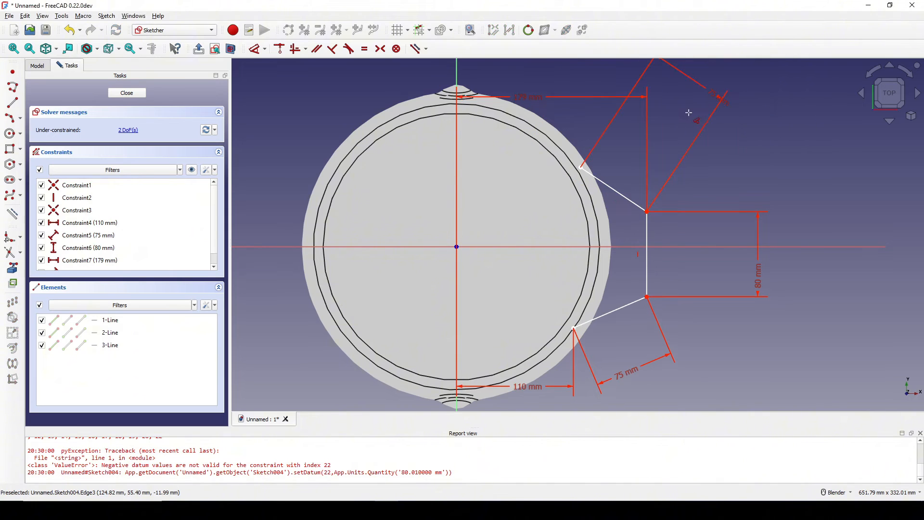
key(Escape)
shift+middle_drag(716, 213, 714, 215)
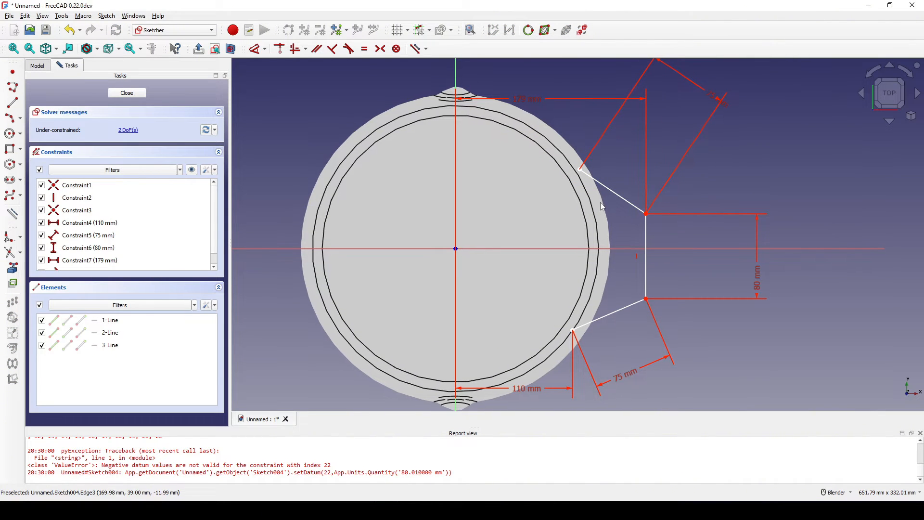
Step: Align the two open end points of the handle path with a vertical constraint
click(580, 169)
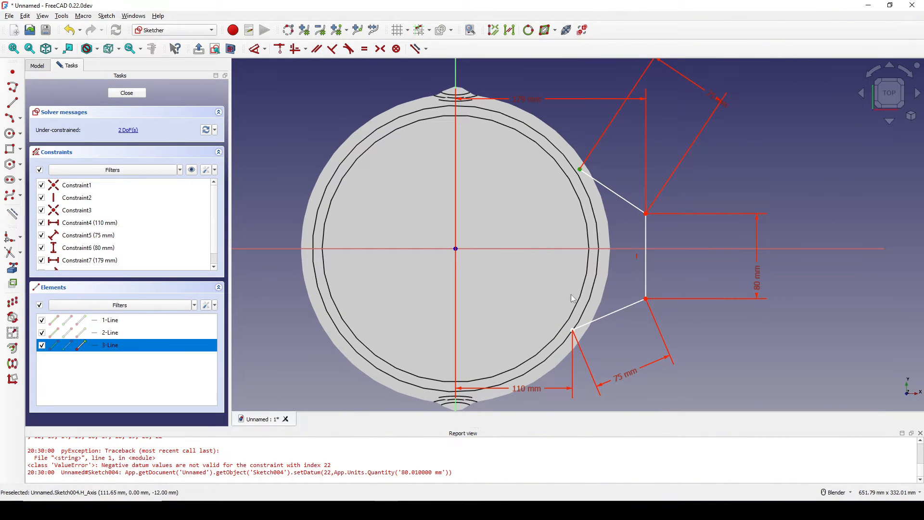
click(573, 331)
key(v)
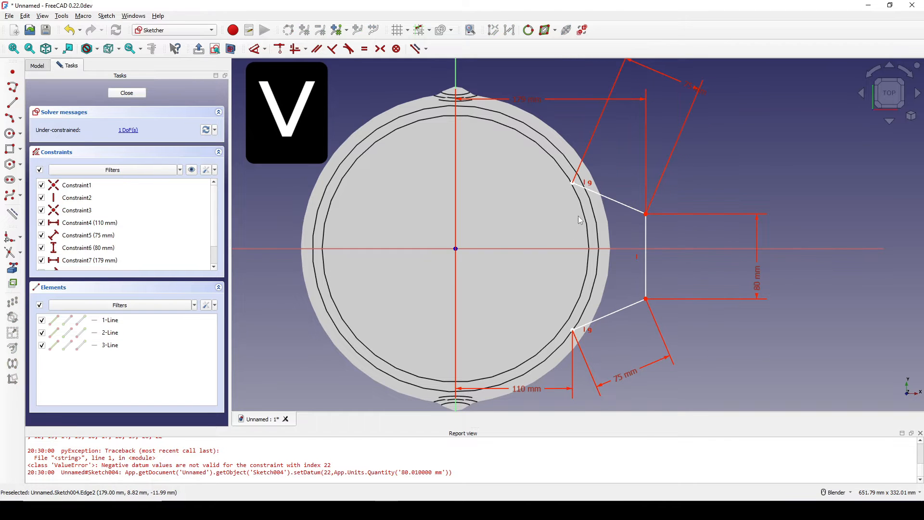
shift+middle_drag(638, 223, 654, 210)
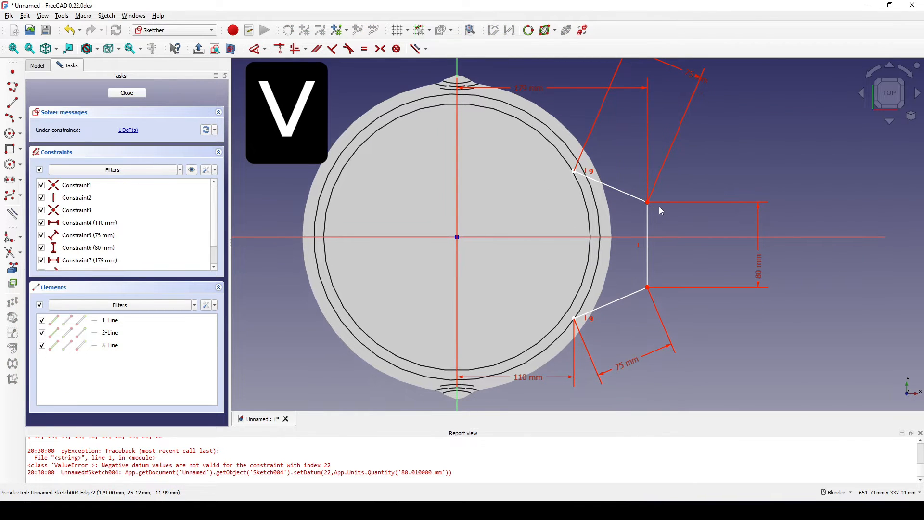
Step: Make the two outer corners of the handle path symmetric about the horizontal axis
click(648, 203)
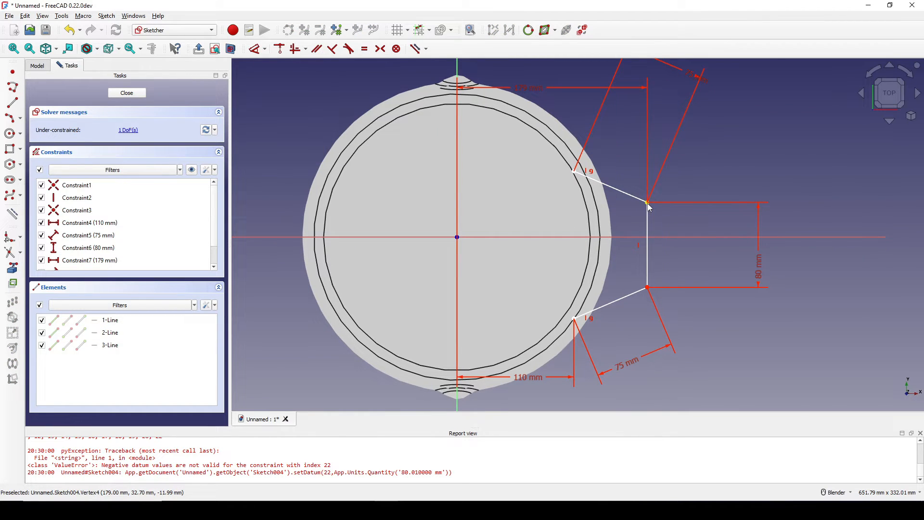
click(649, 289)
click(705, 237)
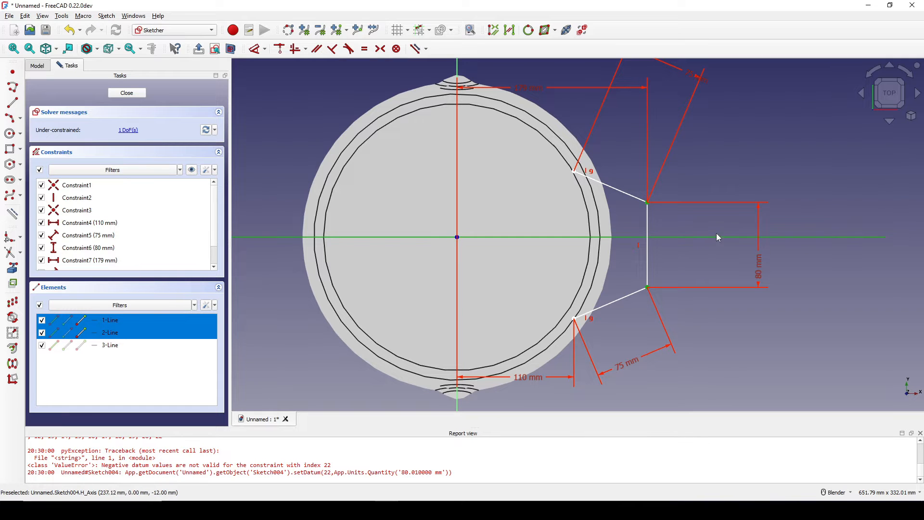
key(s)
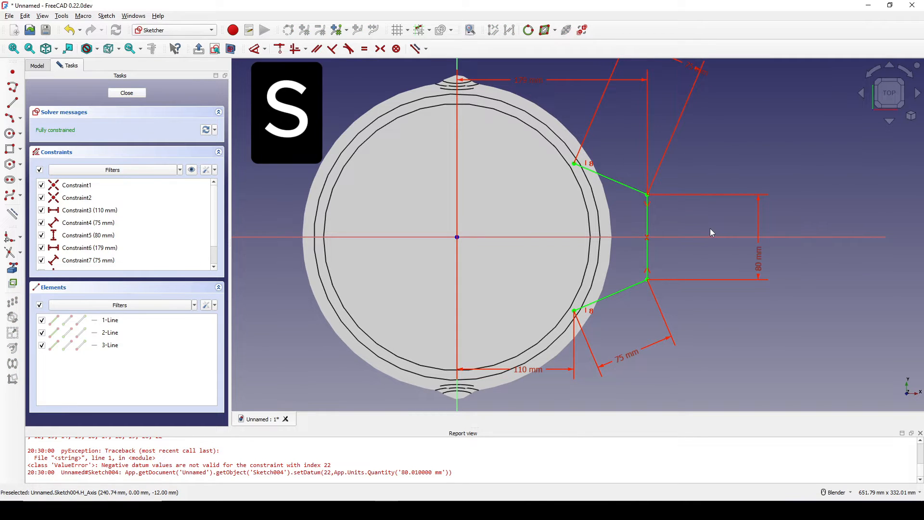
scroll(711, 230, up, 3)
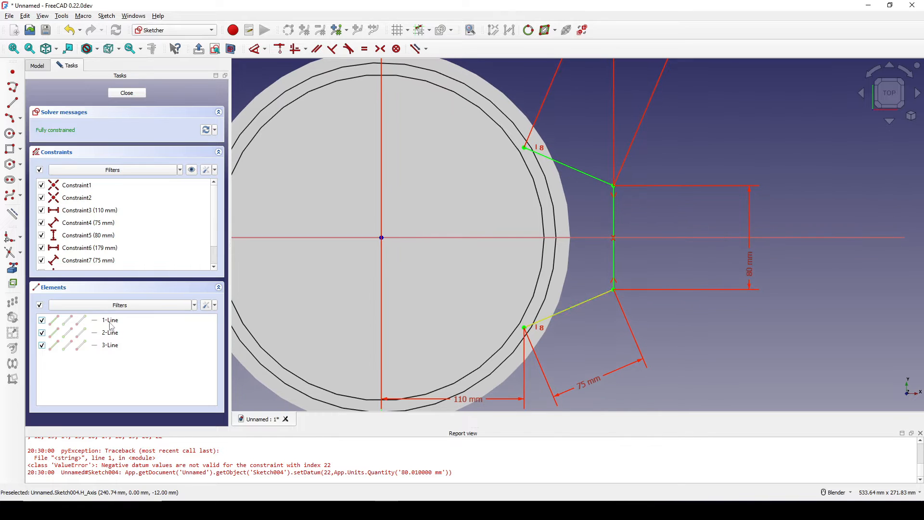
Step: Fillet the lower and upper corners where the handle path's slanted lines meet its vertical line
click(10, 237)
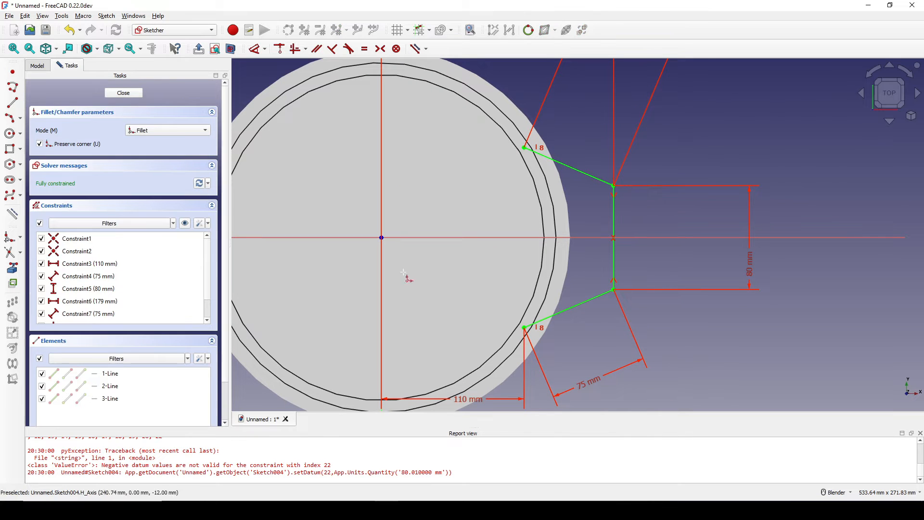
click(594, 297)
click(614, 277)
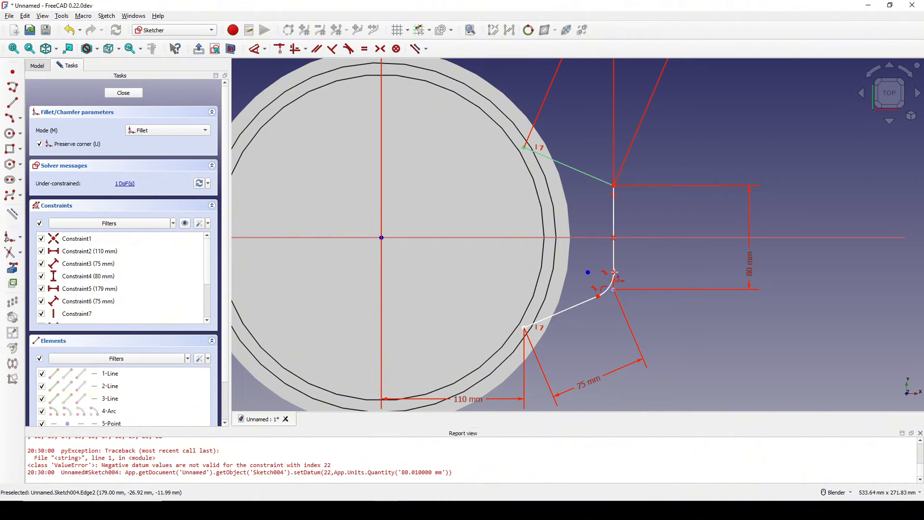
click(598, 180)
click(614, 212)
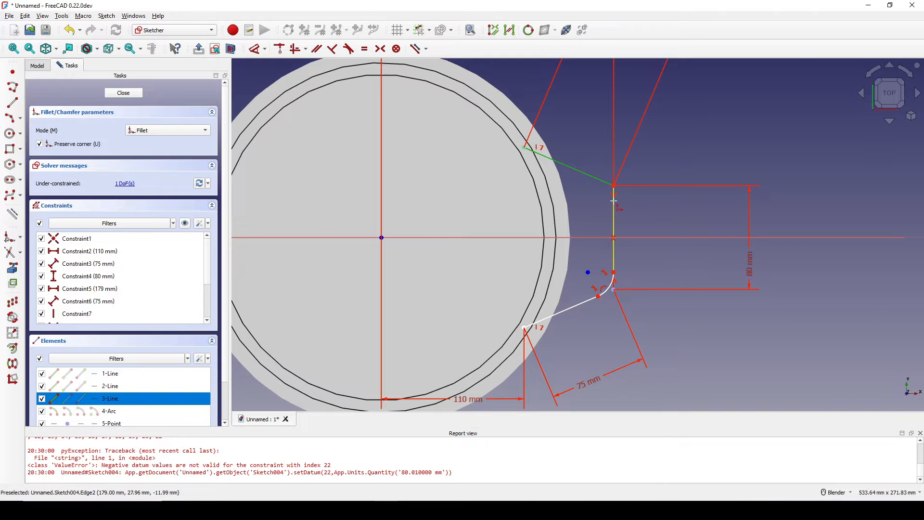
right_click(648, 224)
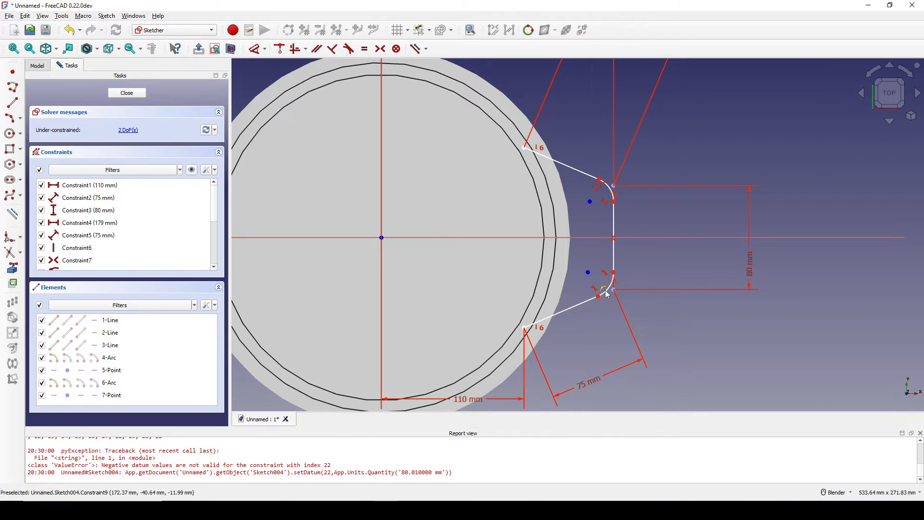
Step: Constrain the two corner arcs of the handle path to be equal
scroll(611, 293, up, 2)
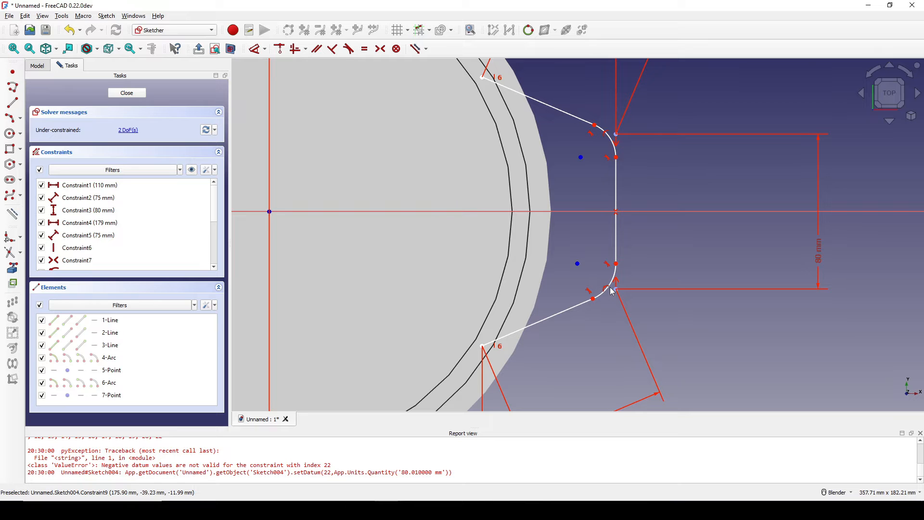
click(616, 280)
shift+middle_drag(642, 221, 629, 243)
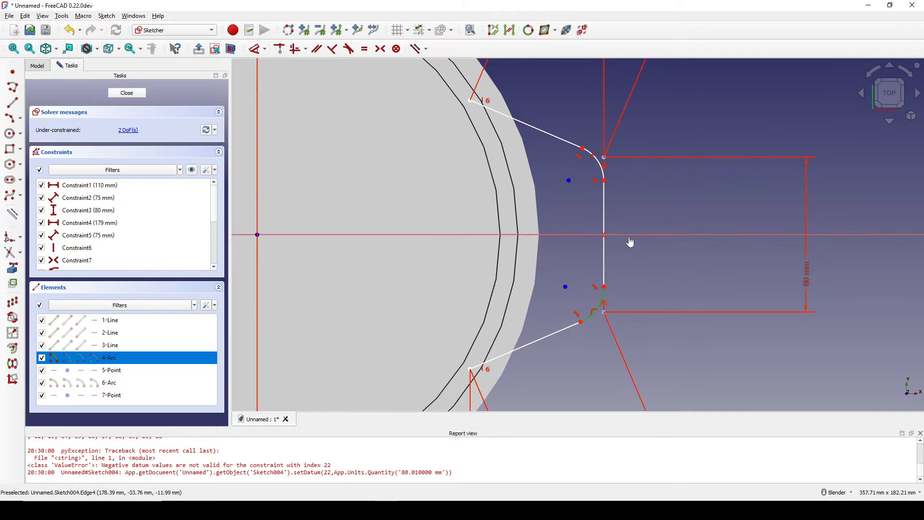
click(604, 175)
key(e)
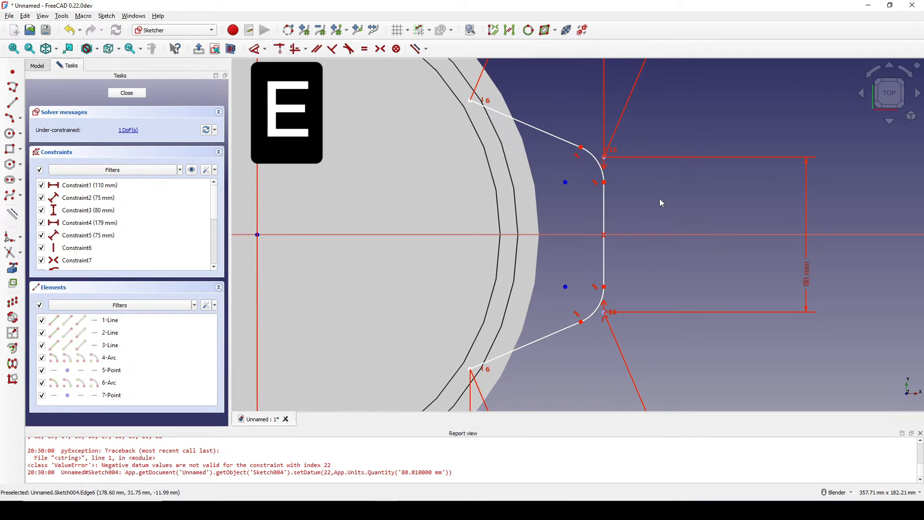
Step: Set the radius of the handle path's lower corner arc to 20 mm and close the sketch
shift+middle_drag(613, 298, 622, 268)
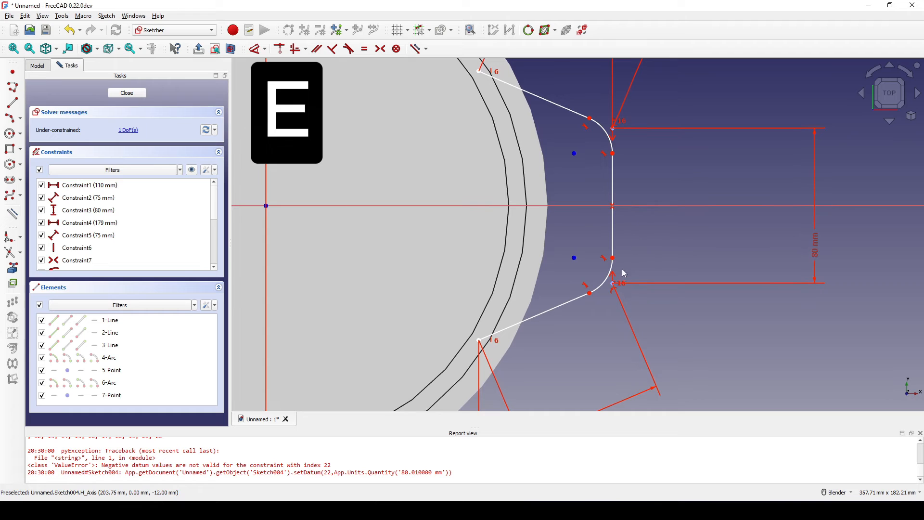
click(602, 288)
key(k)
key(r)
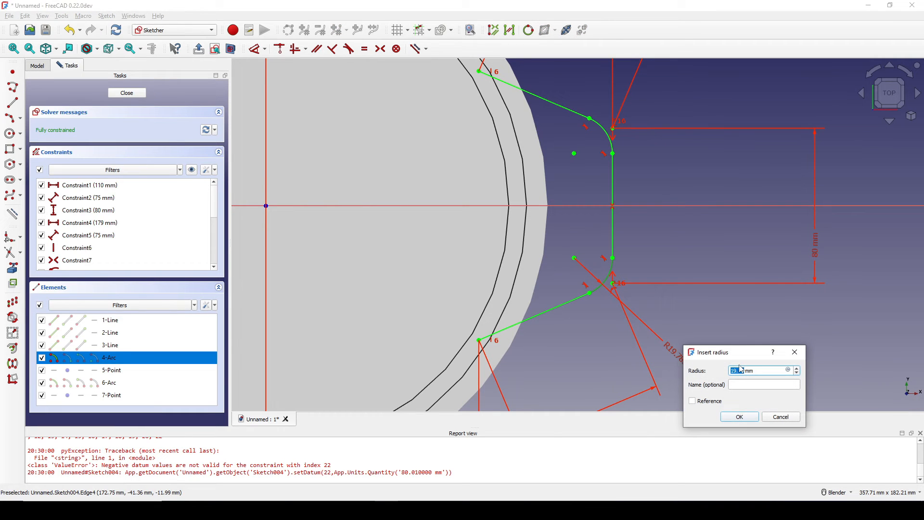
key(Return)
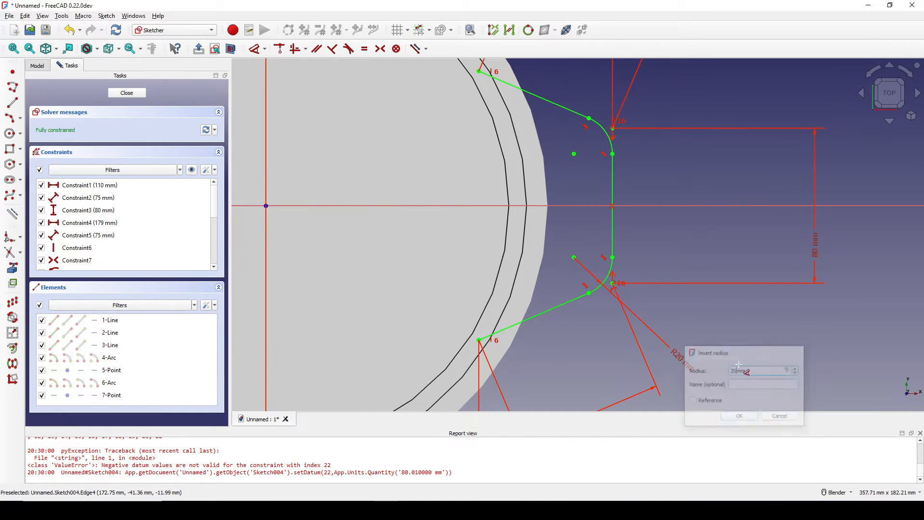
scroll(737, 364, down, 3)
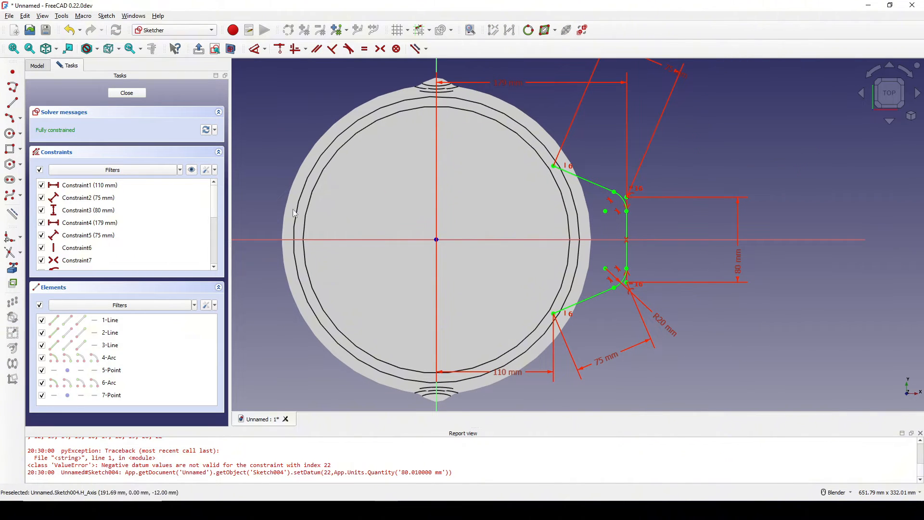
click(136, 95)
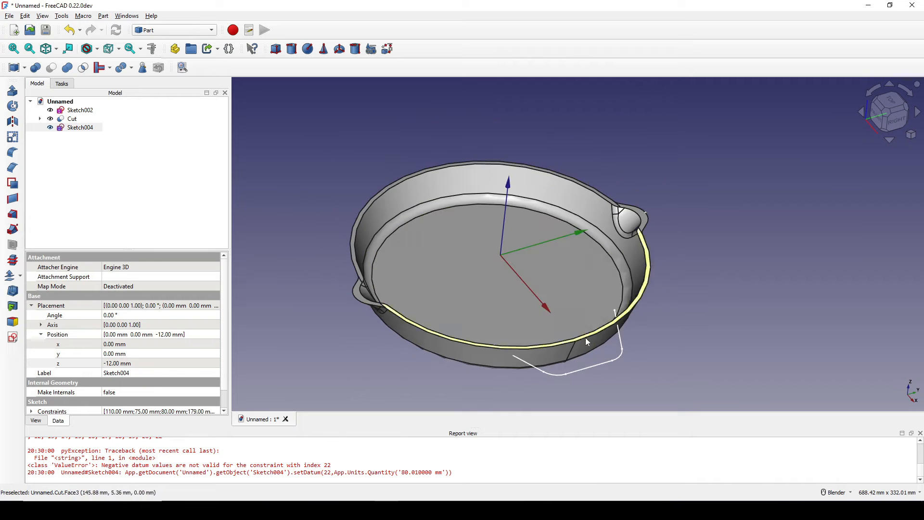
Step: Create a new sketch on the YZ plane with an offset of 110 mm
click(740, 318)
shift+middle_drag(678, 313, 700, 265)
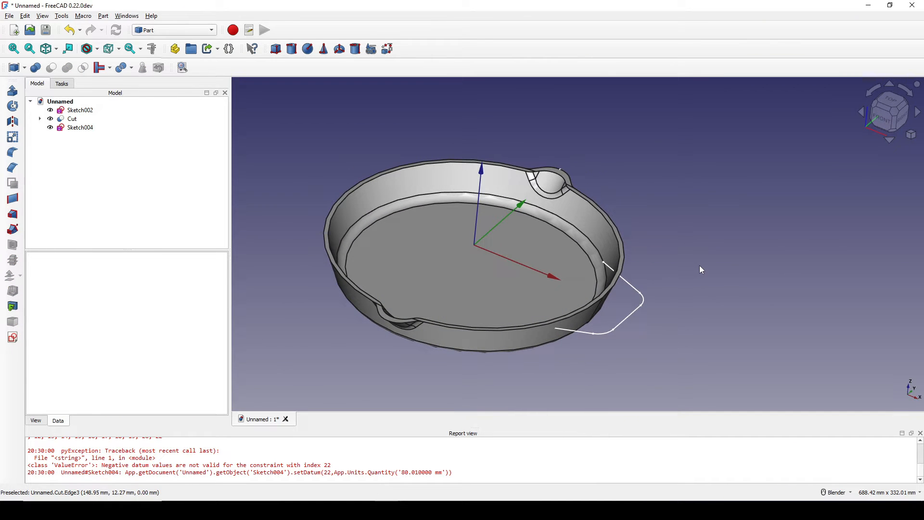
click(13, 338)
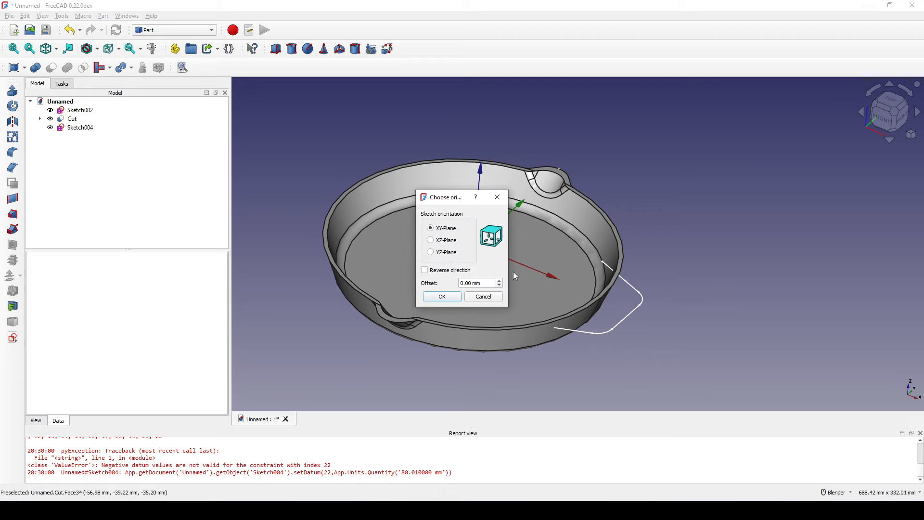
click(439, 253)
text(110)
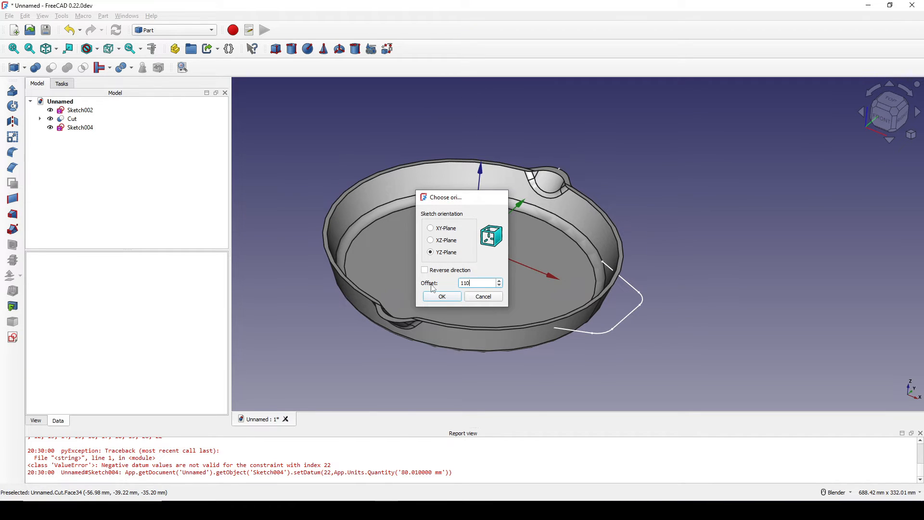
key(Return)
scroll(513, 259, up, 1)
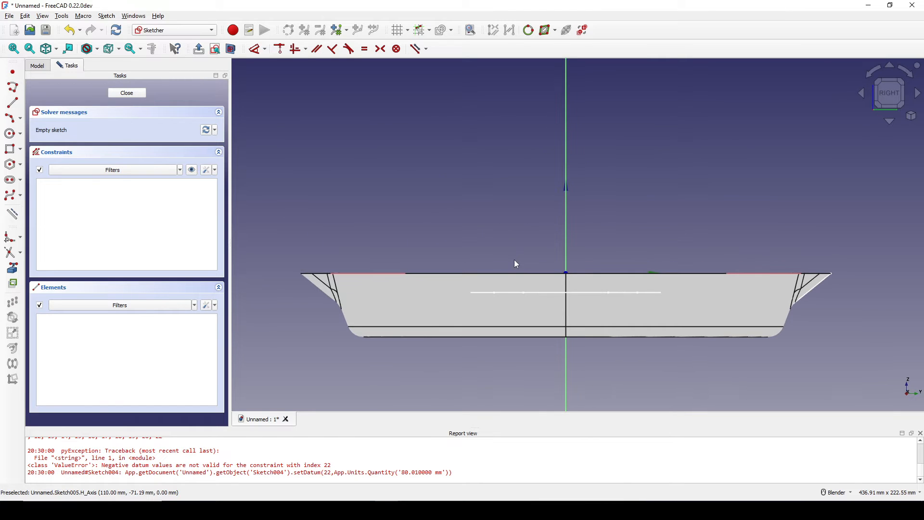
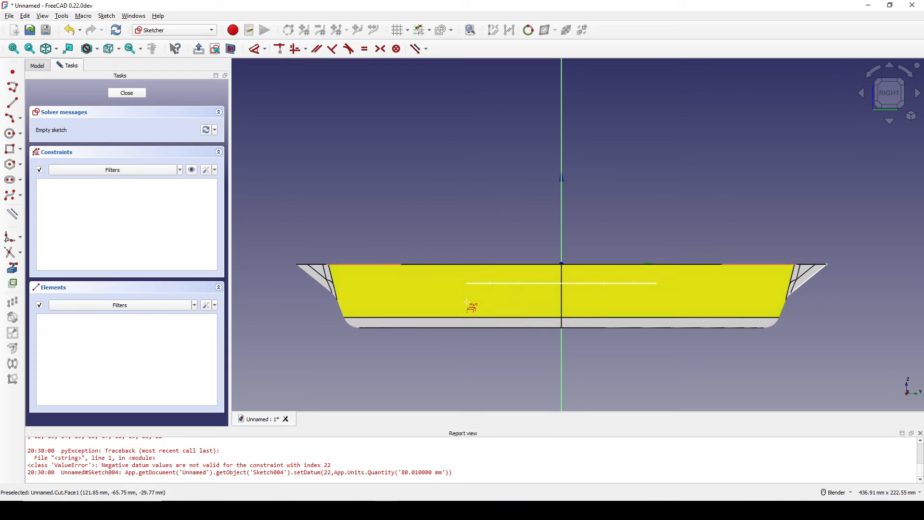
Step: Reference one slanted line of the handle path as external geometry and switch the sketch to section view
click(468, 283)
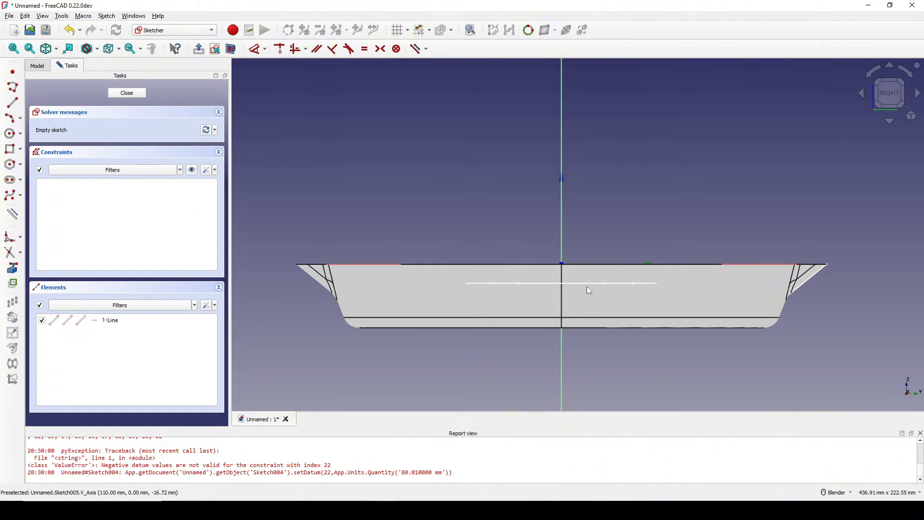
shift+middle_drag(587, 287, 561, 292)
click(231, 49)
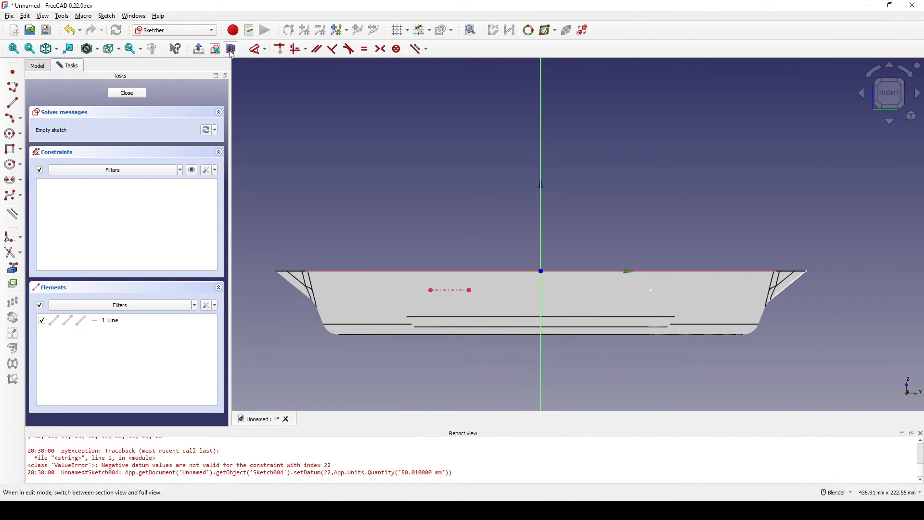
scroll(424, 276, up, 1)
shift+middle_drag(494, 281, 481, 282)
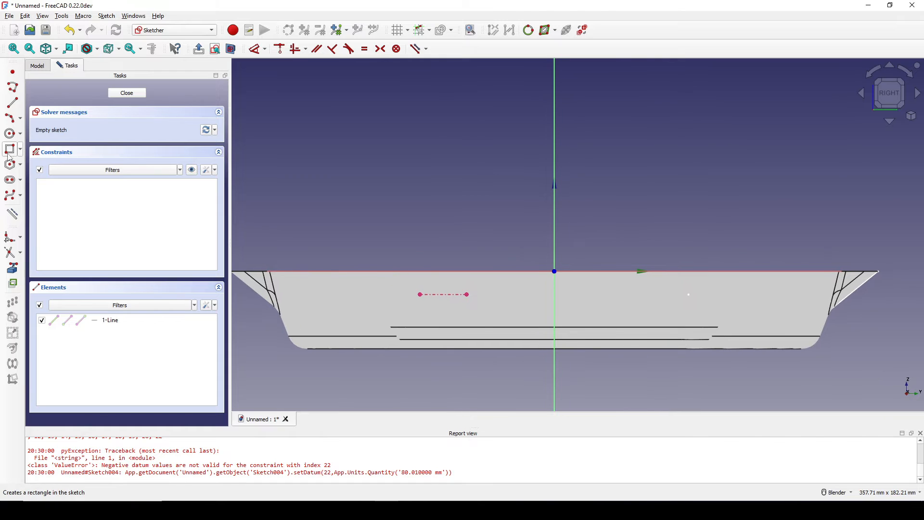
Step: Draw an ellipse by center above the pan, about 37 mm tall and wider than it is high
click(21, 134)
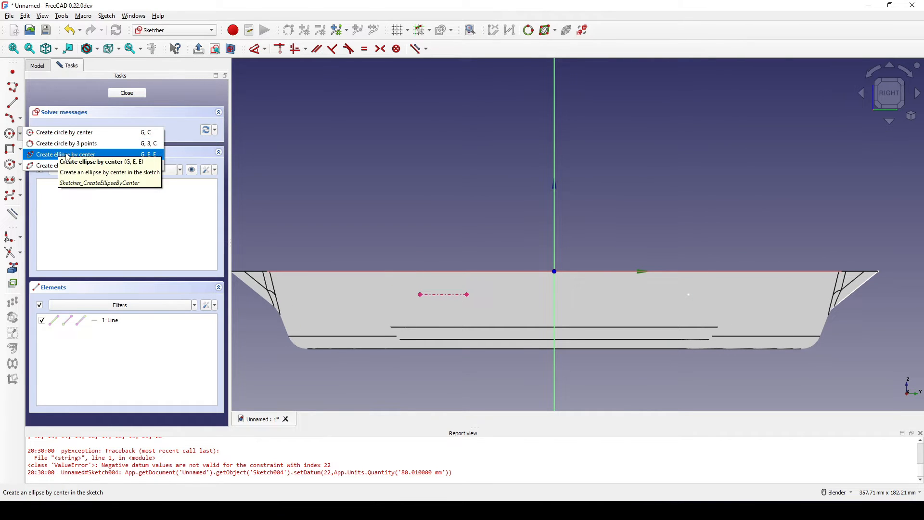
click(90, 158)
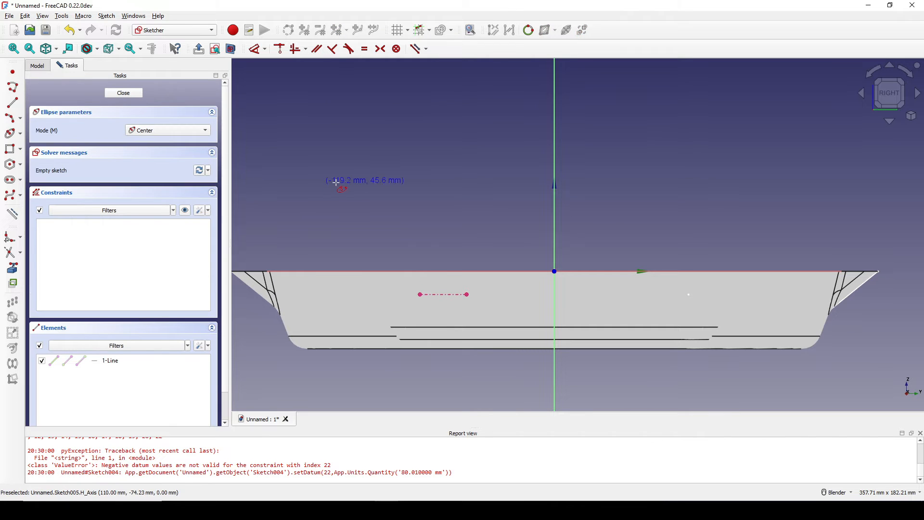
click(423, 184)
click(480, 183)
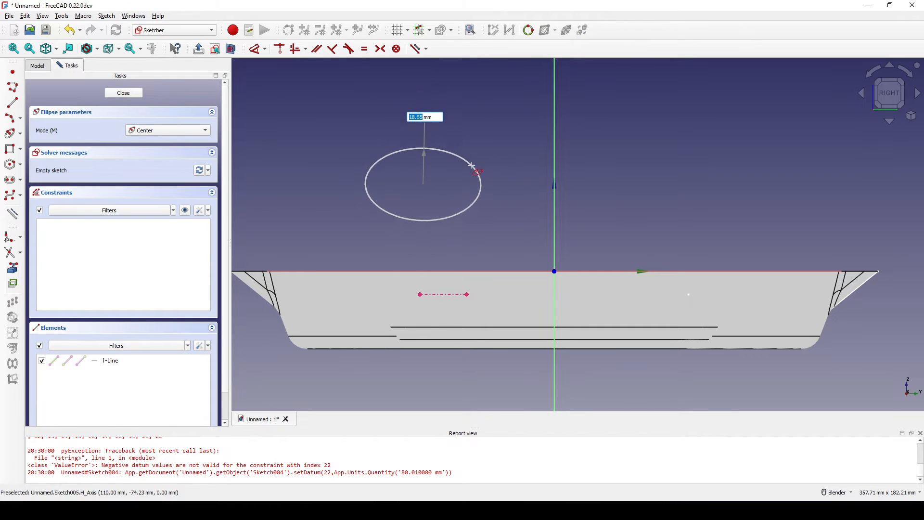
click(482, 163)
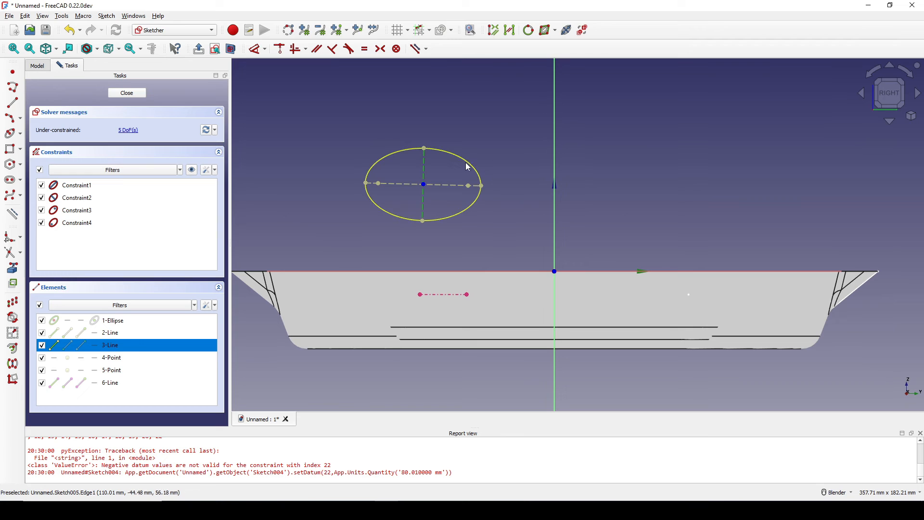
Step: Constrain the ellipse's minor axis to be vertical and set its length to 15 mm
key(v)
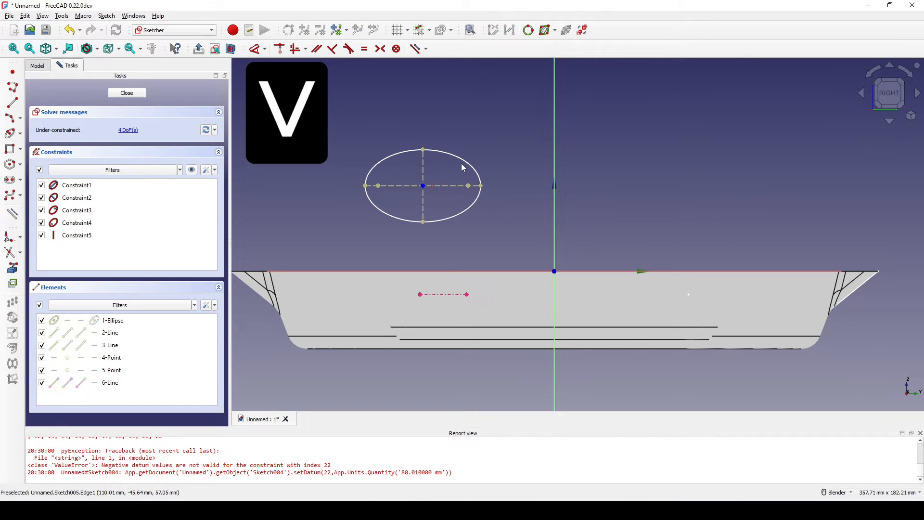
click(423, 169)
click(519, 167)
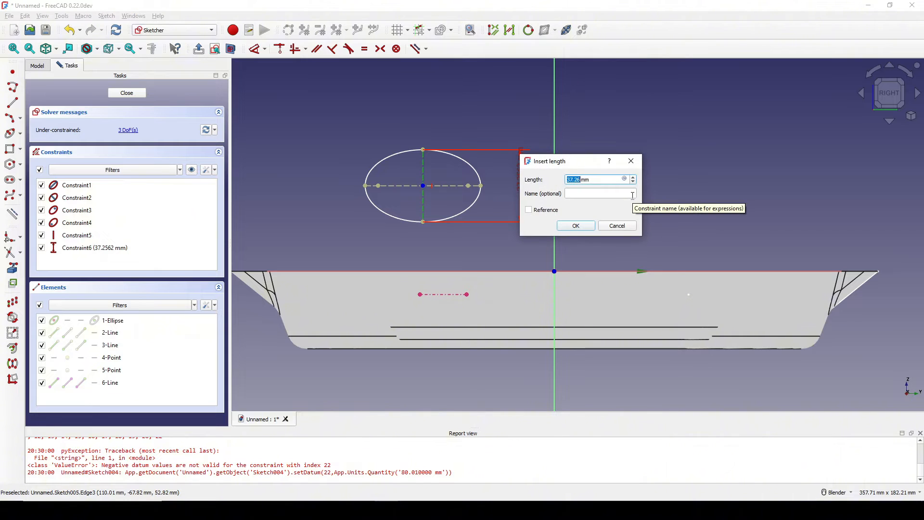
key(Return)
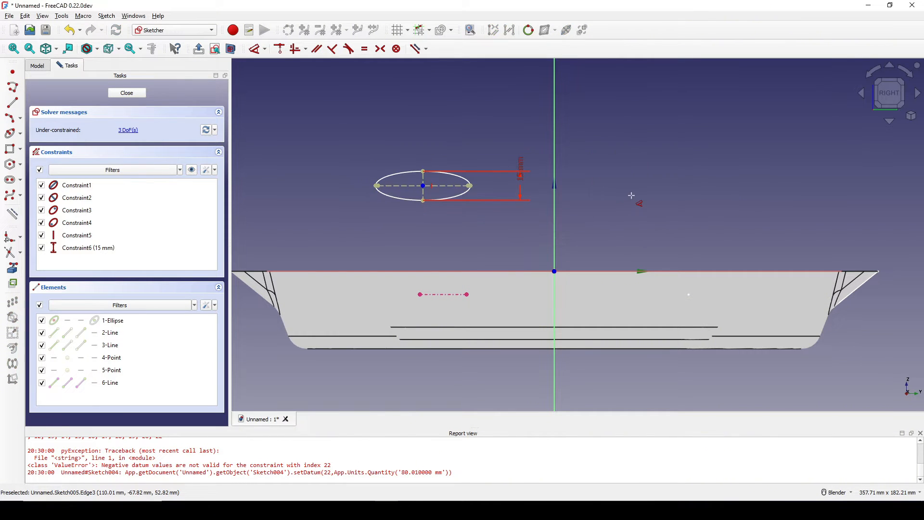
Step: Dimension the ellipse's major axis to 25 mm
click(450, 186)
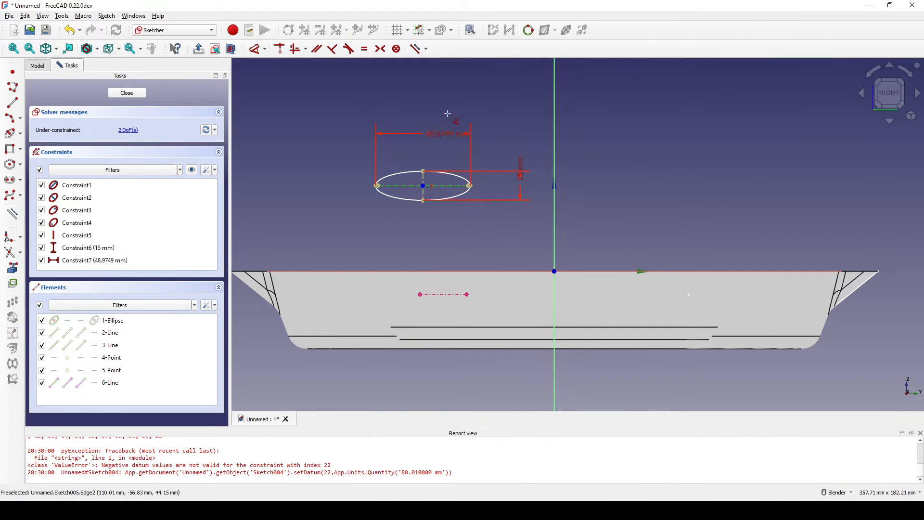
click(445, 113)
text(25)
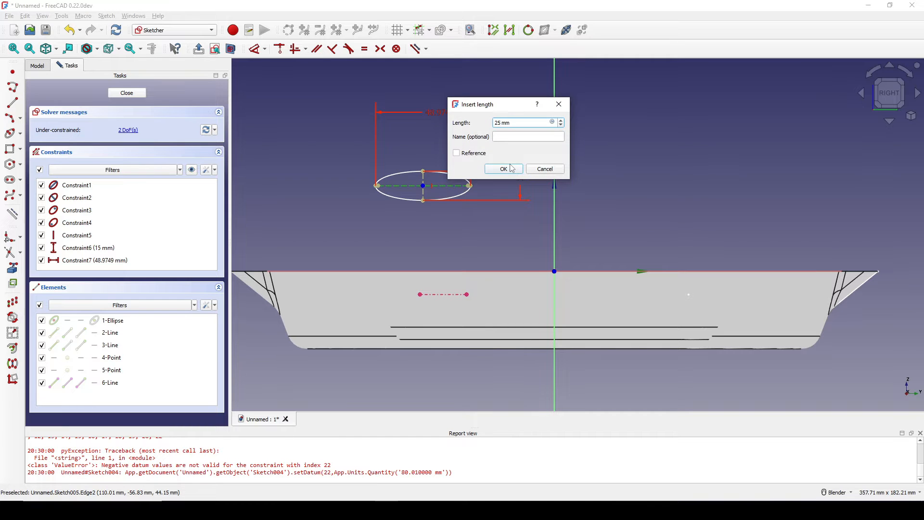
click(503, 168)
Step: Make the ellipse's center coincident with the open end point of the referenced handle path line
scroll(545, 200, up, 3)
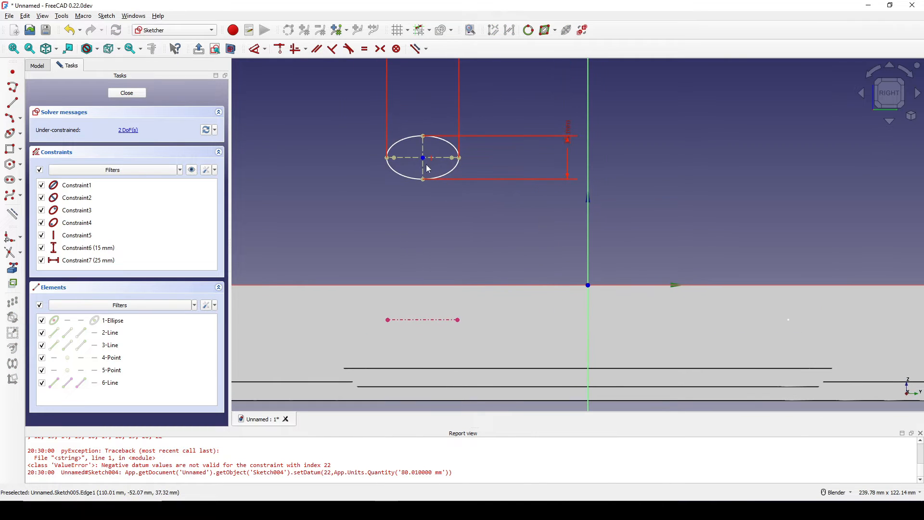
click(423, 158)
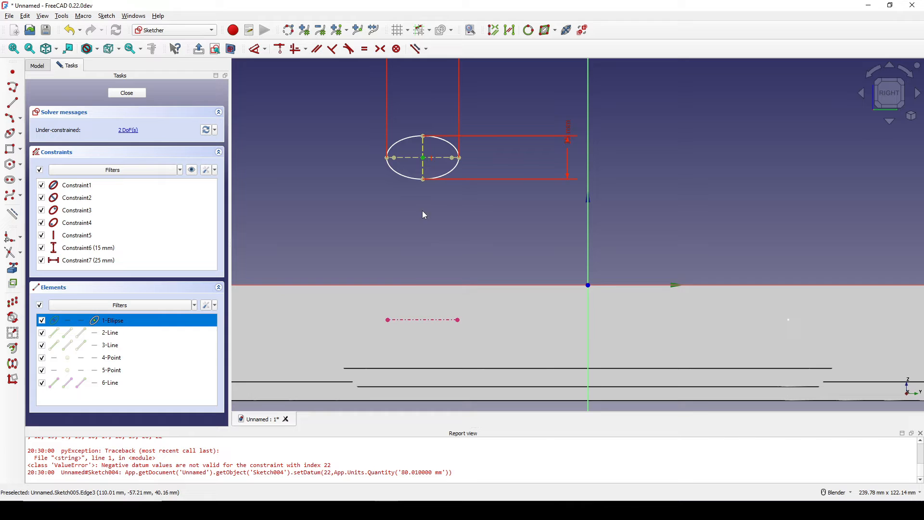
click(388, 320)
key(c)
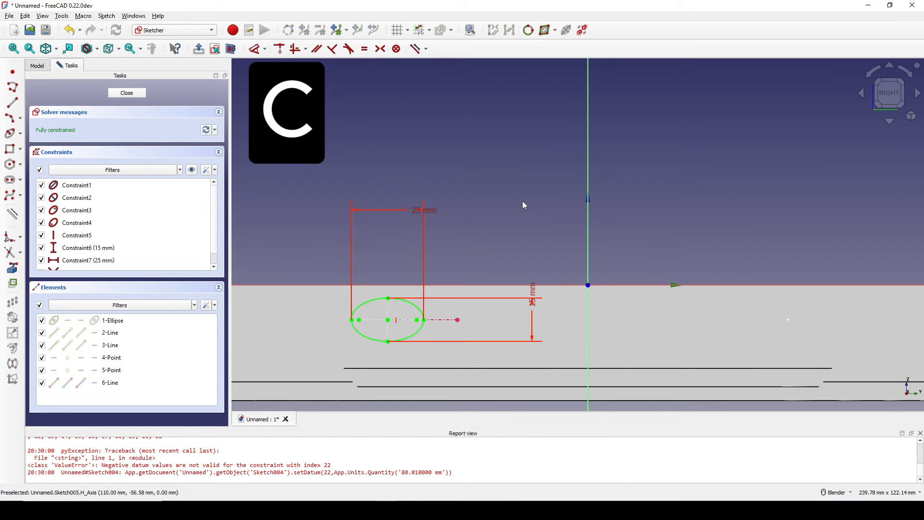
Step: Move the ellipse's 15 mm dimension label clear of the pan's profile and close the sketch
scroll(518, 273, down, 3)
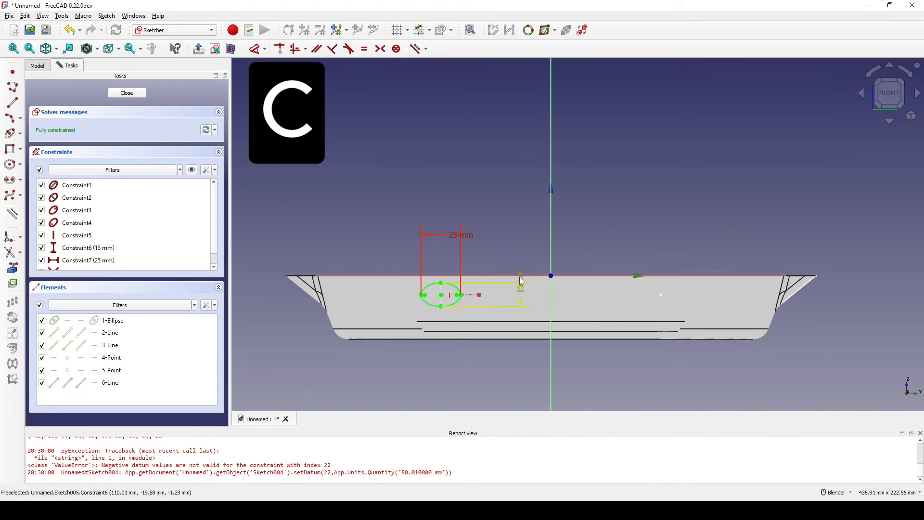
drag(521, 281, 529, 246)
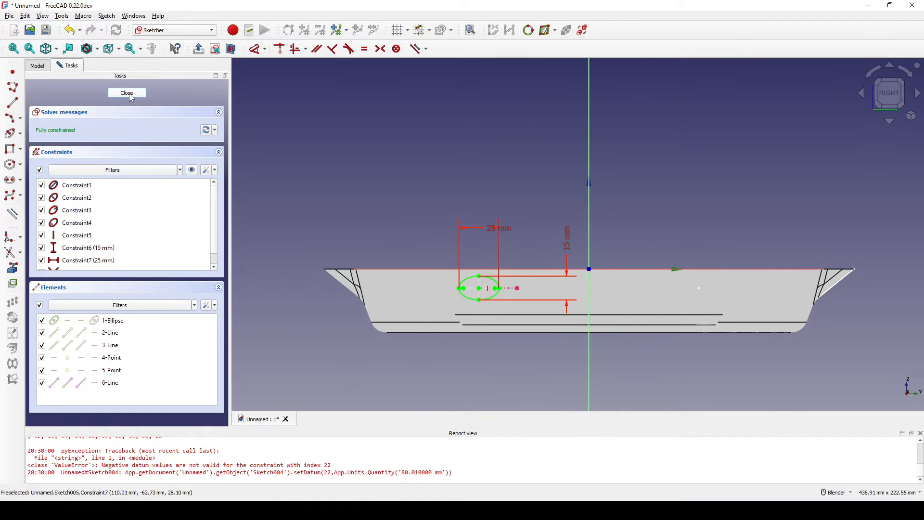
click(126, 93)
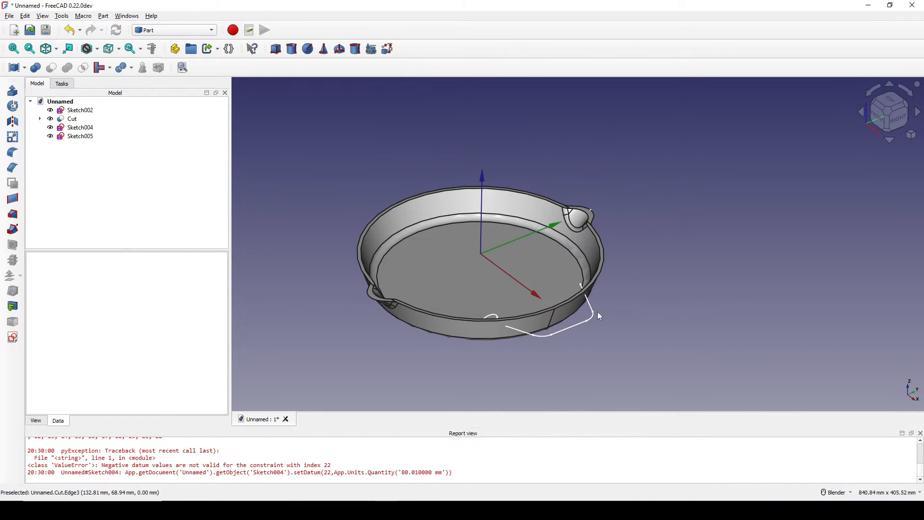
Step: Create a new sketch on the YZ plane with a 110 mm offset
click(13, 337)
click(439, 256)
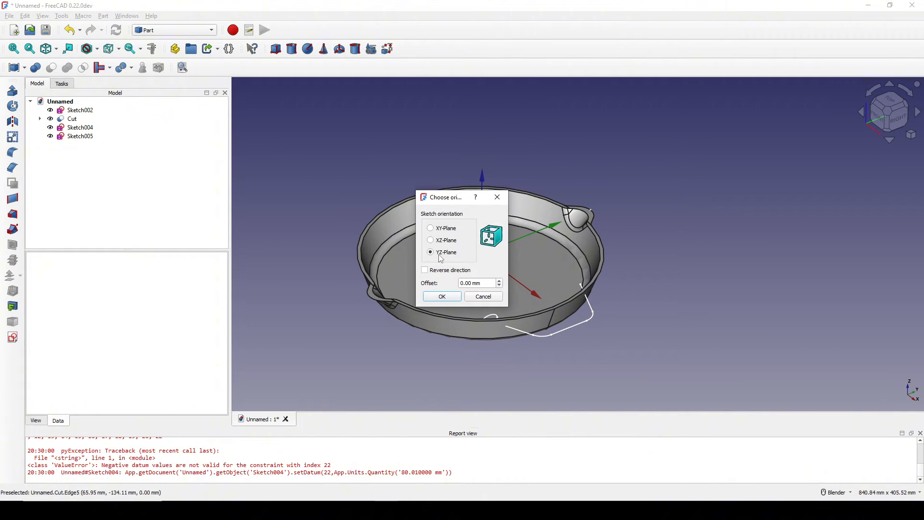
triple_click(486, 283)
text(110)
key(Return)
scroll(554, 235, up, 2)
shift+middle_drag(549, 239, 485, 180)
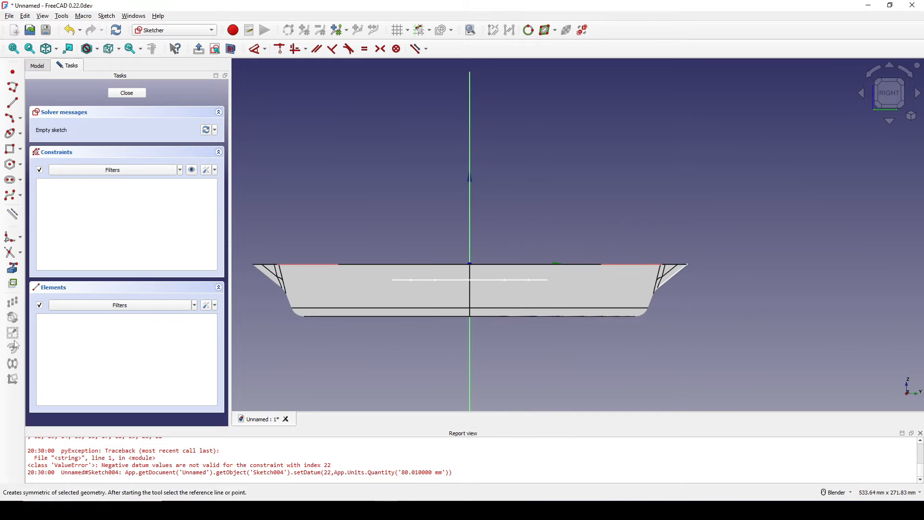
Step: Reference the handle path's other end line as external geometry and turn on the sketch section view
click(542, 279)
key(Escape)
shift+middle_drag(414, 205, 425, 204)
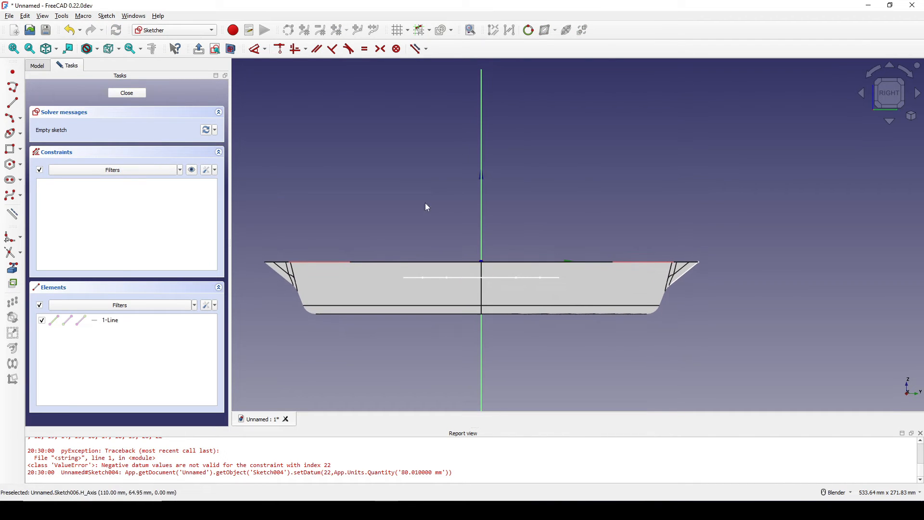
click(232, 49)
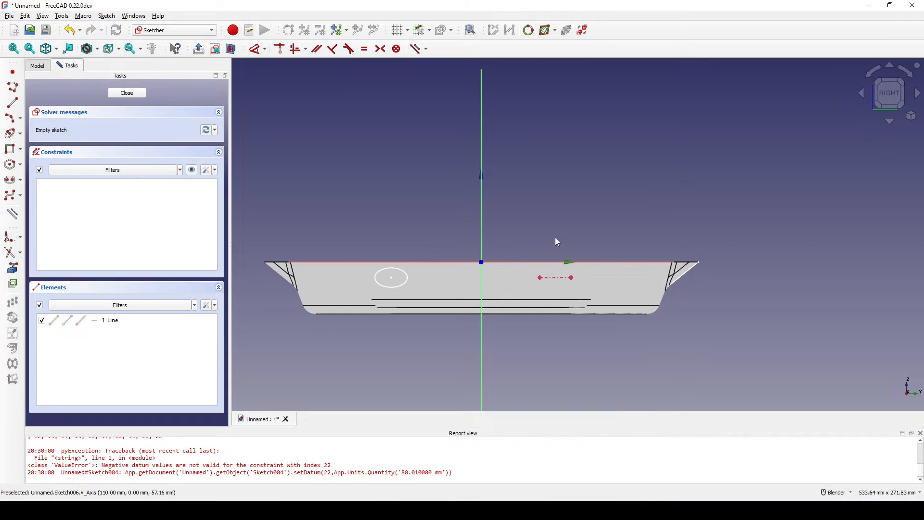
scroll(577, 260, up, 2)
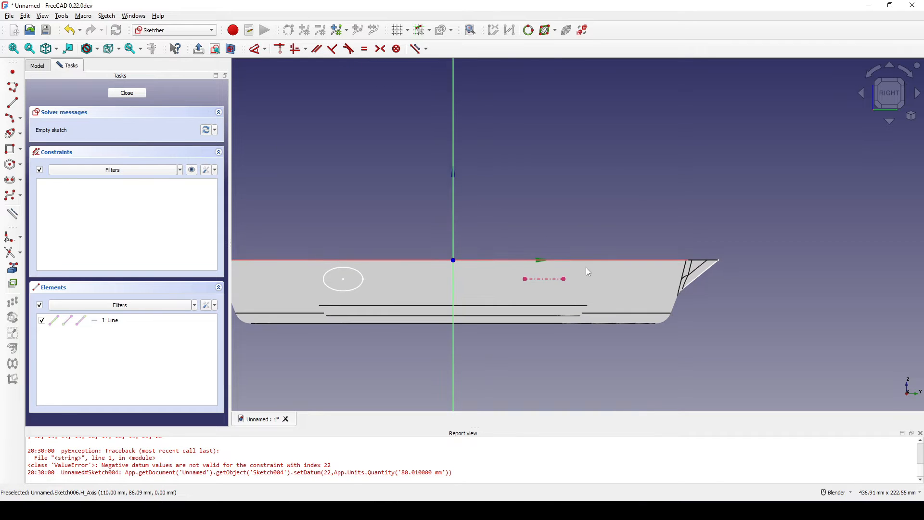
Step: Sketch a center-based ellipse above the pan's rim, wider than tall, with a minor axis of about 28 mm
click(20, 133)
click(41, 155)
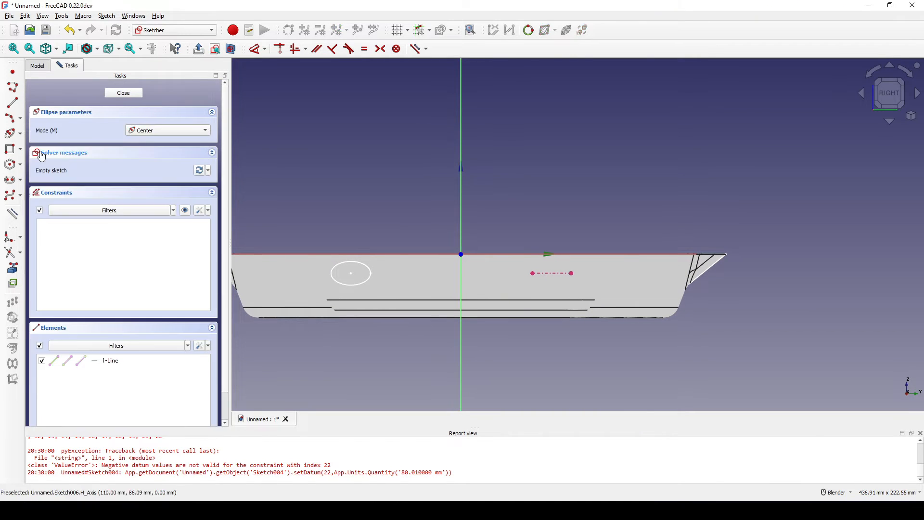
click(555, 174)
click(596, 174)
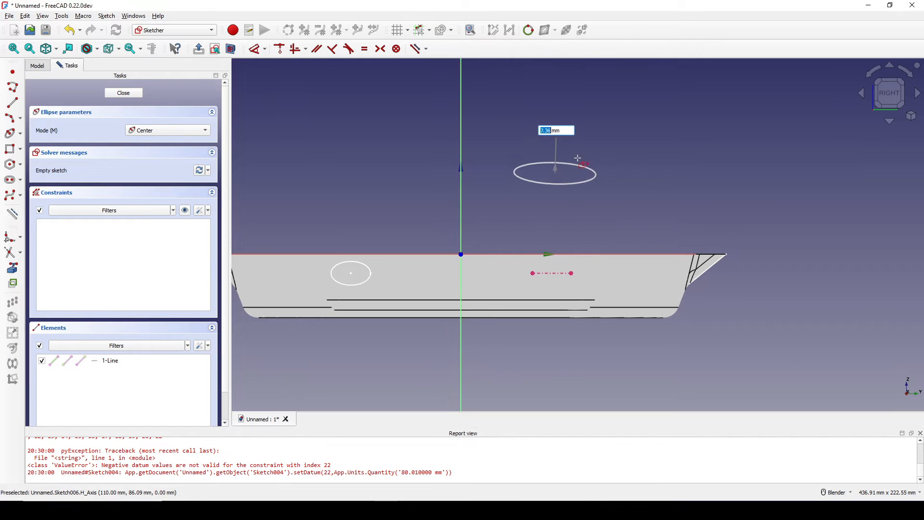
click(590, 162)
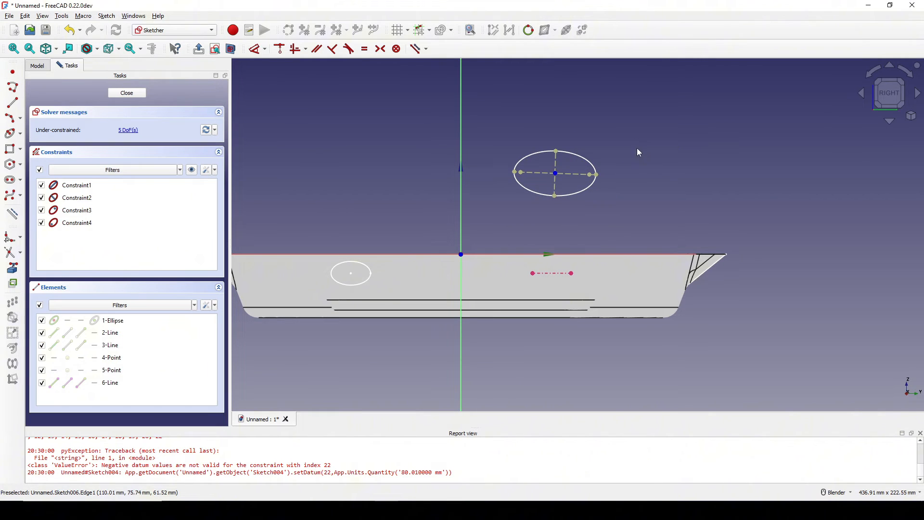
Step: Constrain the new ellipse's minor axis to be vertical and dimension it to 15 mm
click(557, 163)
key(v)
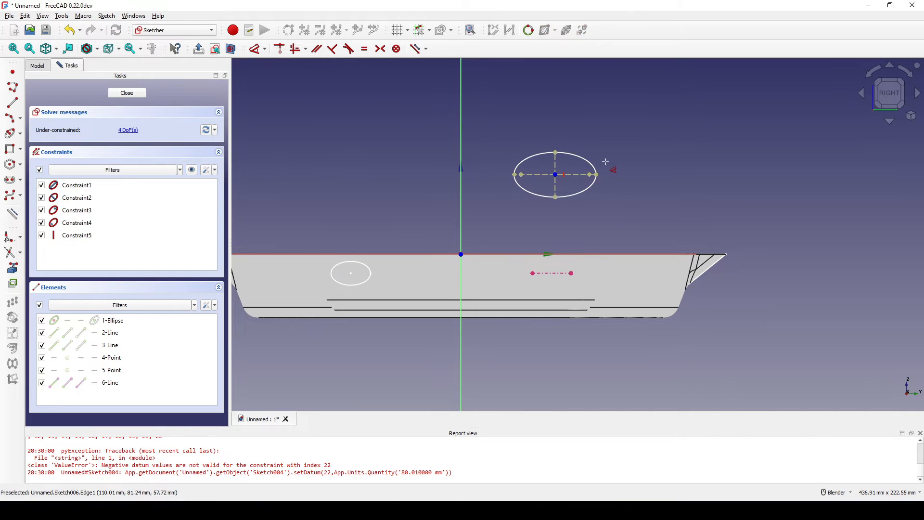
key(d)
click(556, 164)
click(644, 175)
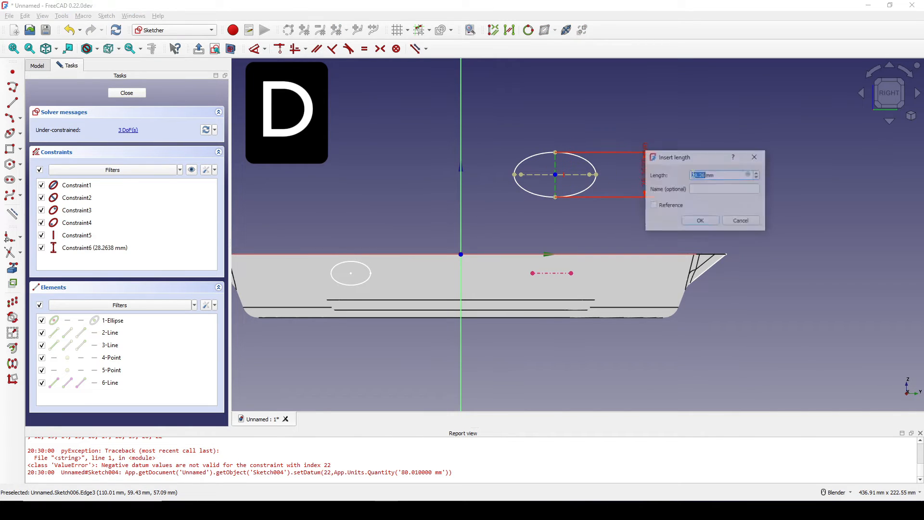
text(15)
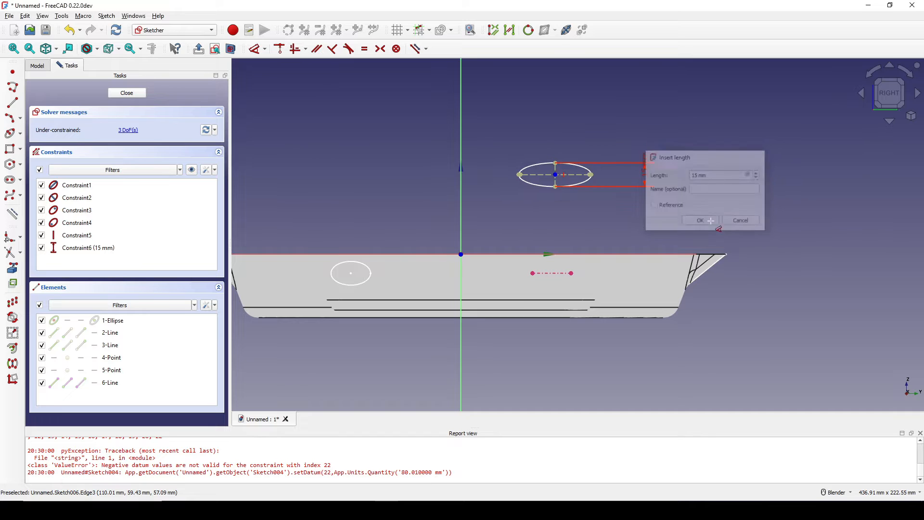
click(709, 222)
Step: Dimension the new ellipse's major axis to 25 mm
click(518, 174)
click(535, 125)
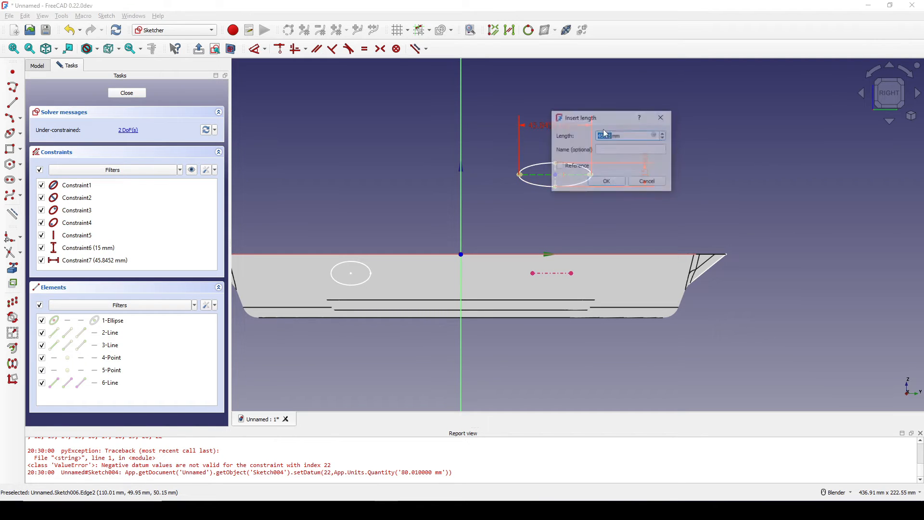
text(25)
click(607, 182)
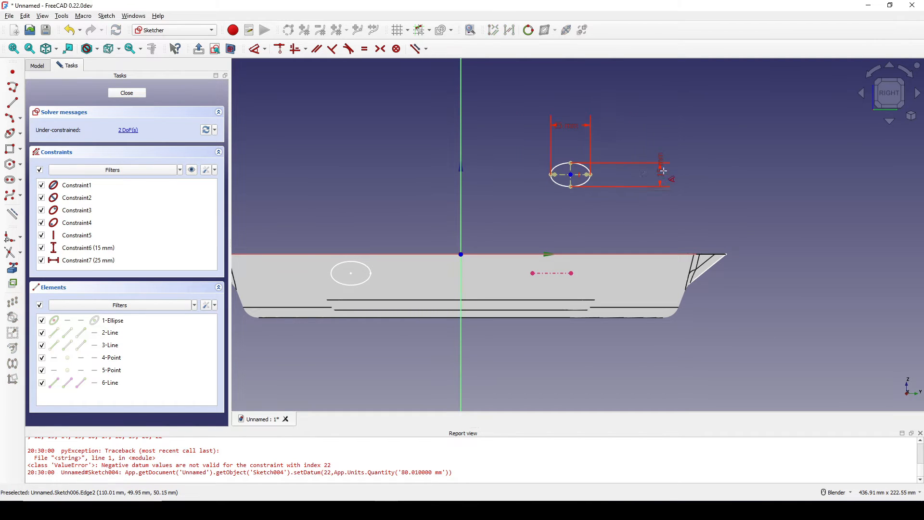
Step: Make the ellipse's center coincident with the outer end point of the referenced path line and close the sketch
click(570, 175)
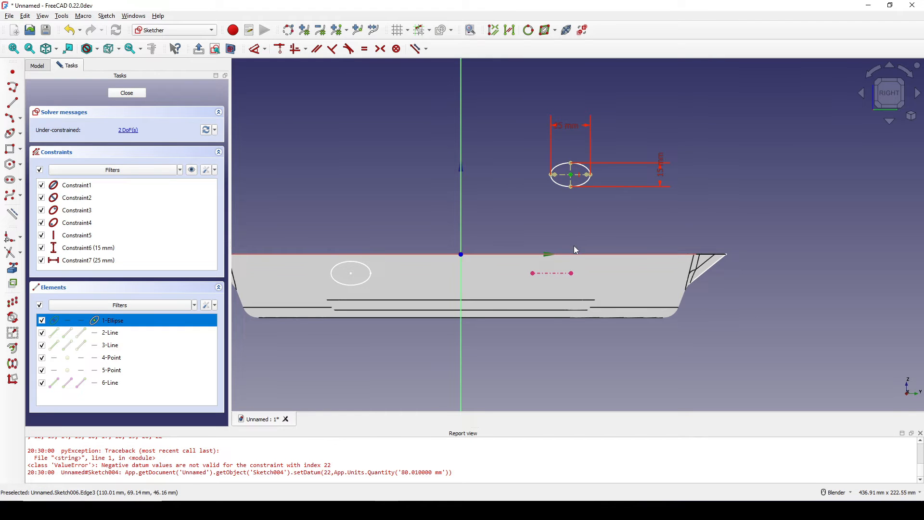
click(572, 273)
key(c)
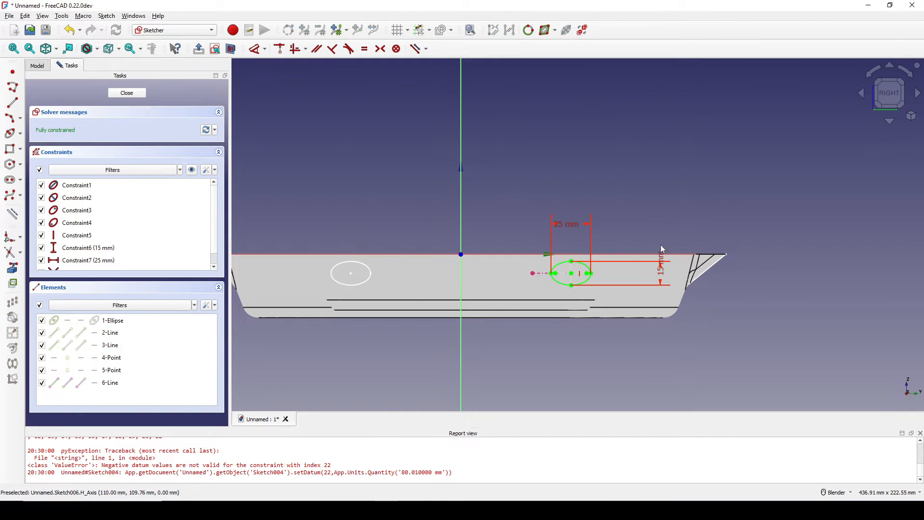
shift+middle_drag(602, 271, 625, 259)
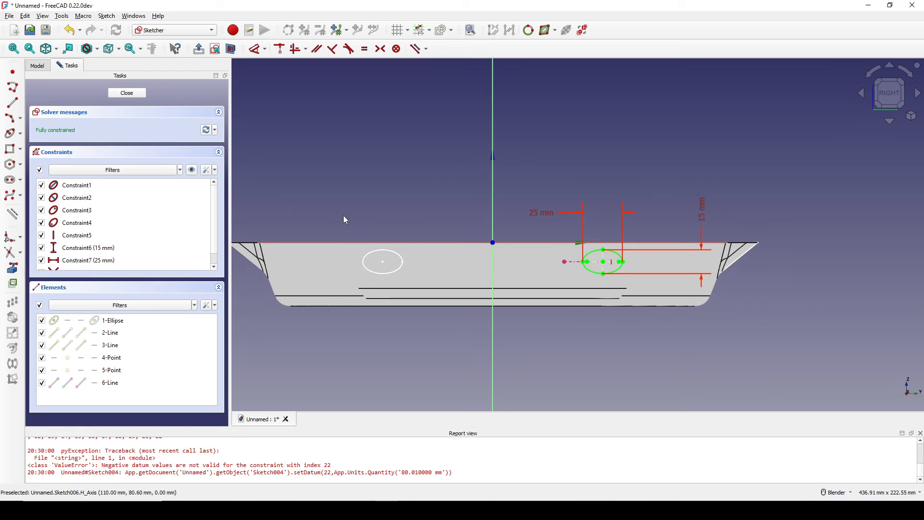
click(127, 93)
Step: Create a new sketch on the XZ plane with no offset
mouse_move(517, 326)
middle_down()
mouse_move(569, 345)
mouse_move(615, 333)
mouse_move(577, 308)
middle_up()
scroll(592, 342, up, 1)
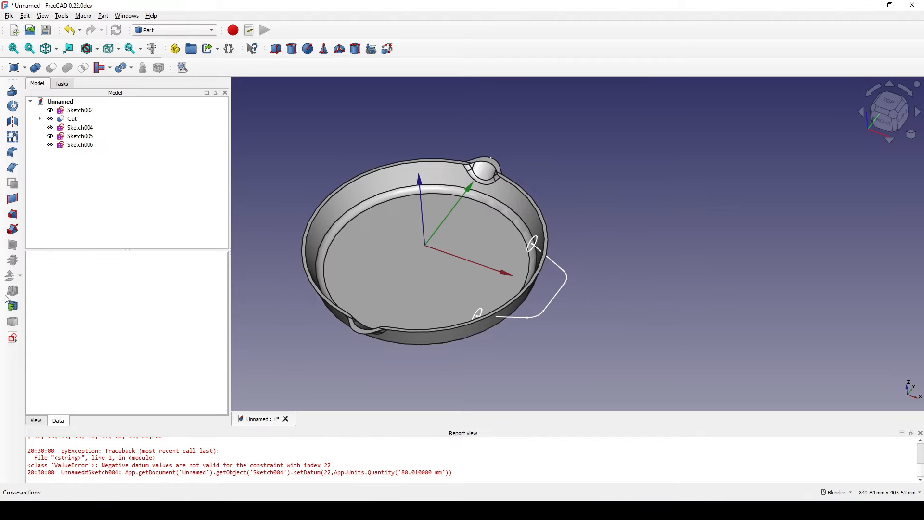
click(13, 337)
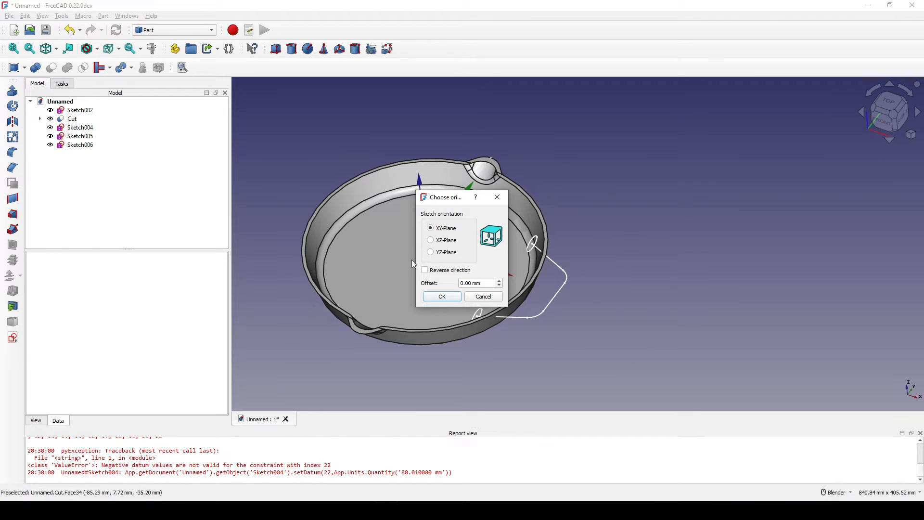
click(431, 240)
click(442, 296)
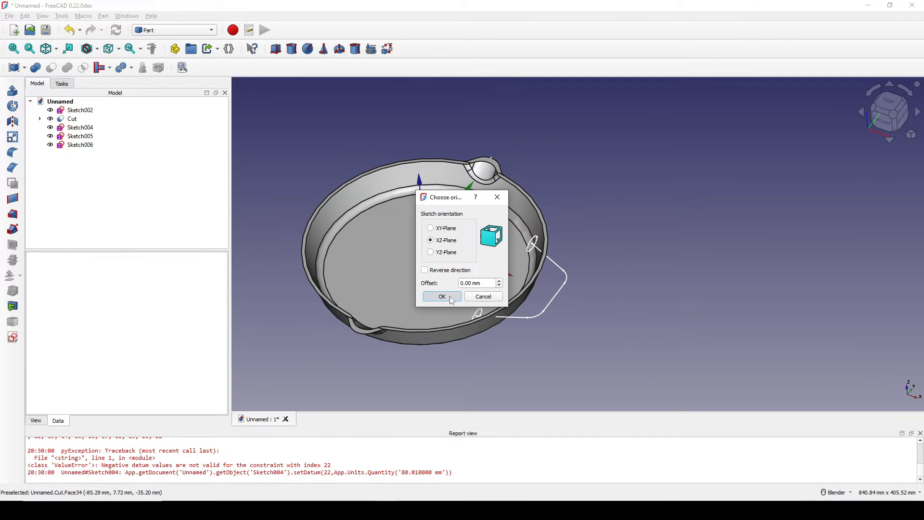
scroll(608, 274, up, 5)
scroll(590, 300, up, 3)
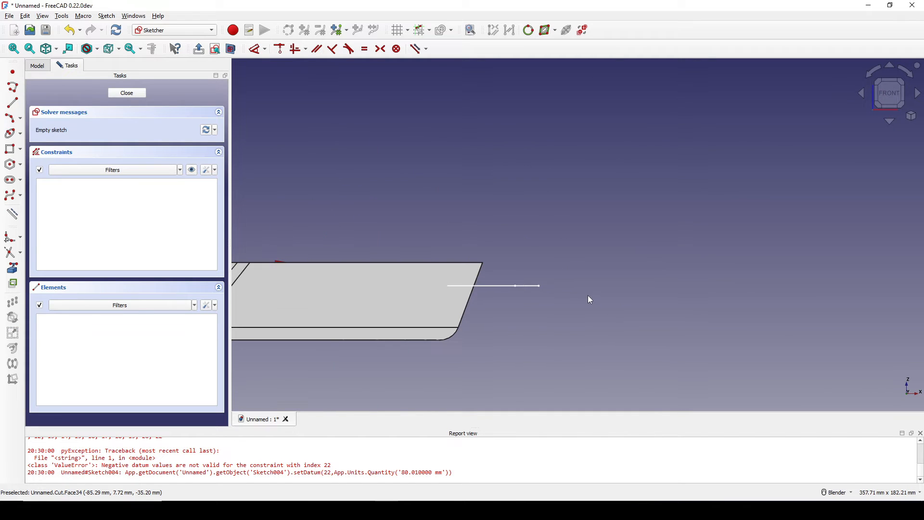
Step: Reference the handle path's outermost point as external geometry and draw a circle about 13 mm in diameter centered on it
click(12, 268)
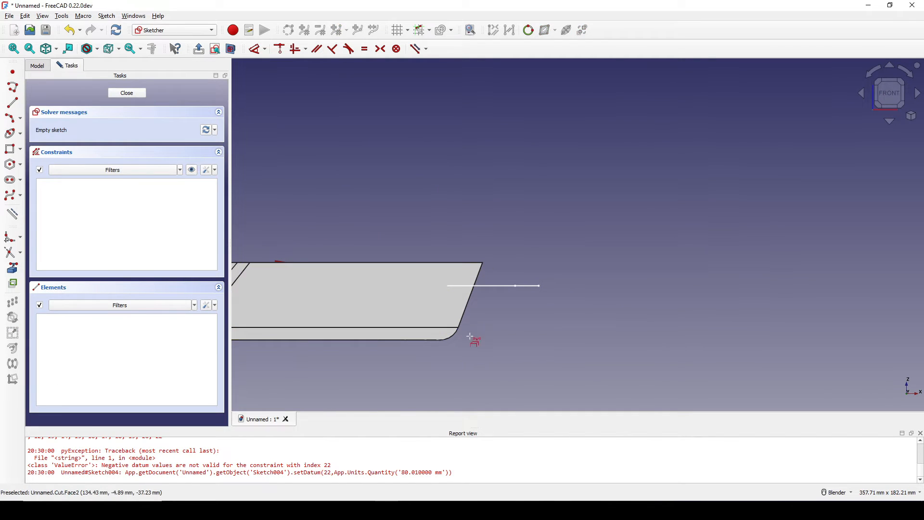
click(540, 285)
shift+middle_drag(545, 298, 557, 279)
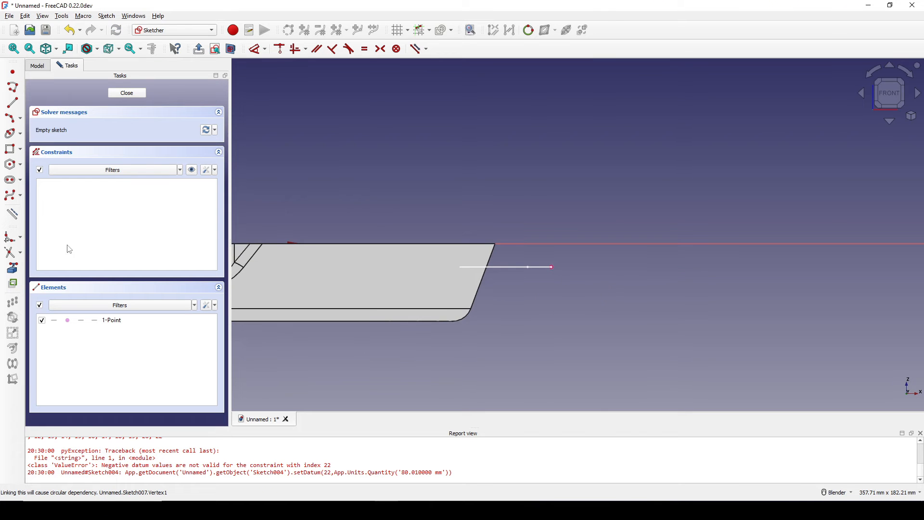
click(20, 139)
click(53, 130)
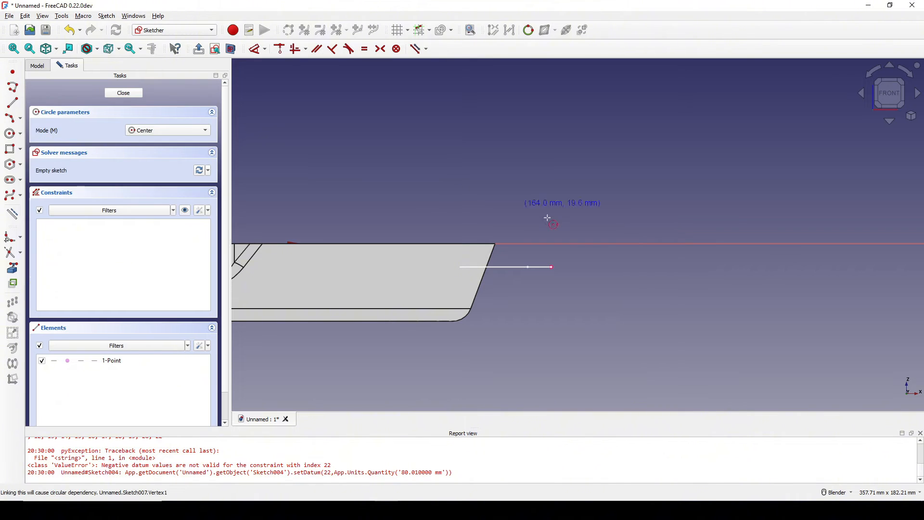
click(551, 267)
click(562, 259)
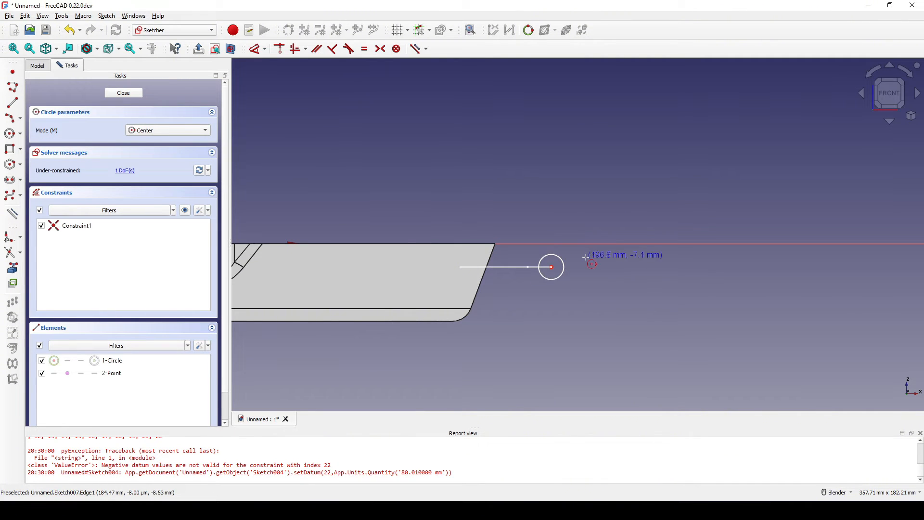
Step: Set the circle's diameter to 10 mm and close the sketch
key(d)
click(564, 260)
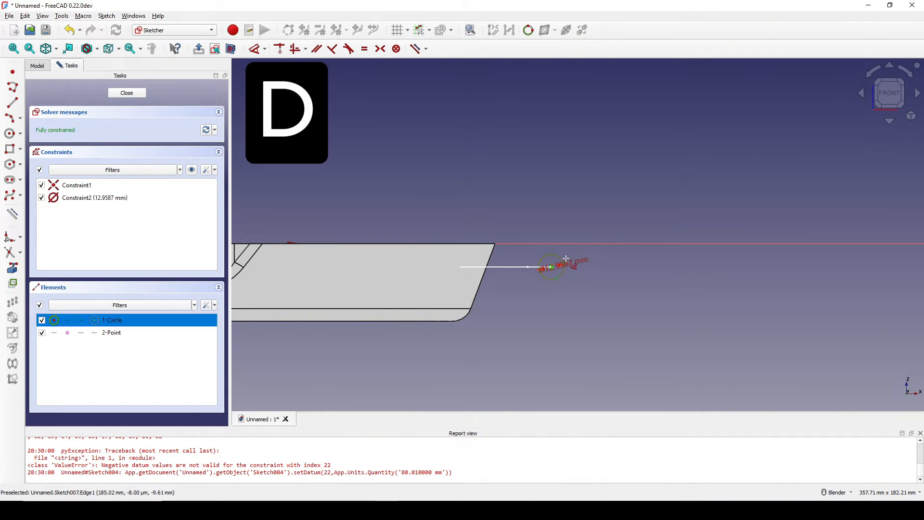
click(599, 212)
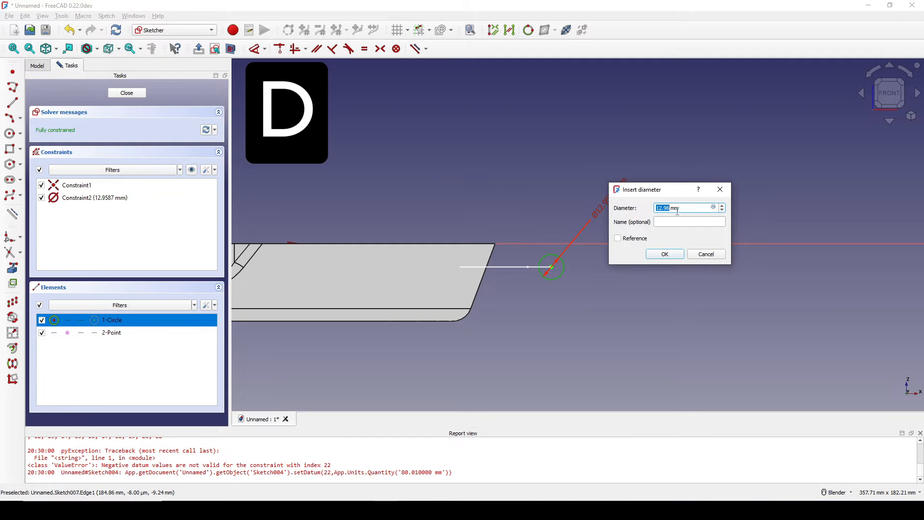
text(10)
key(Return)
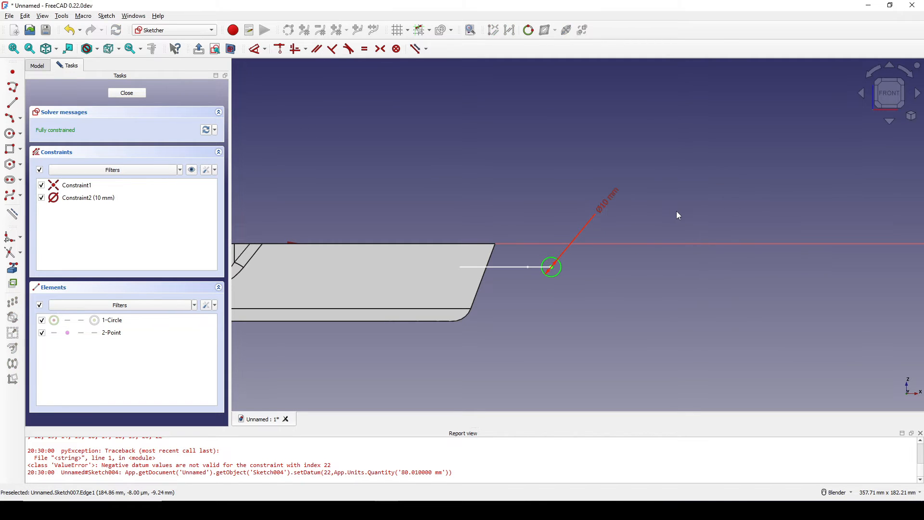
scroll(676, 212, down, 1)
click(127, 95)
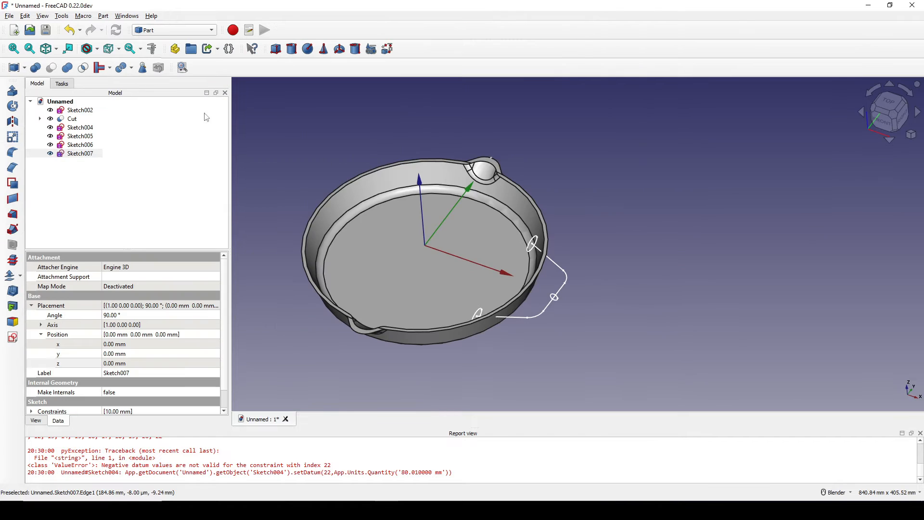
Step: Start a Sweep and add Sketch005, Sketch007 and Sketch006 as its profiles, in that order
click(624, 278)
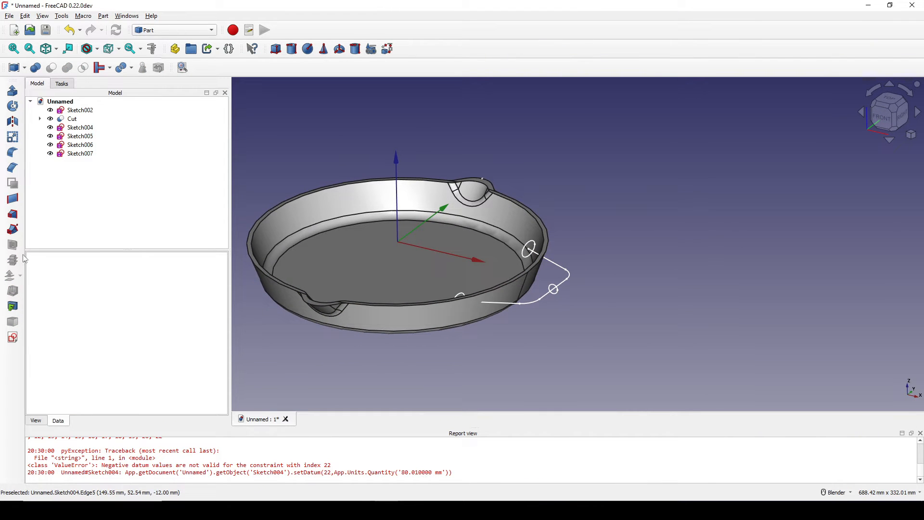
click(13, 229)
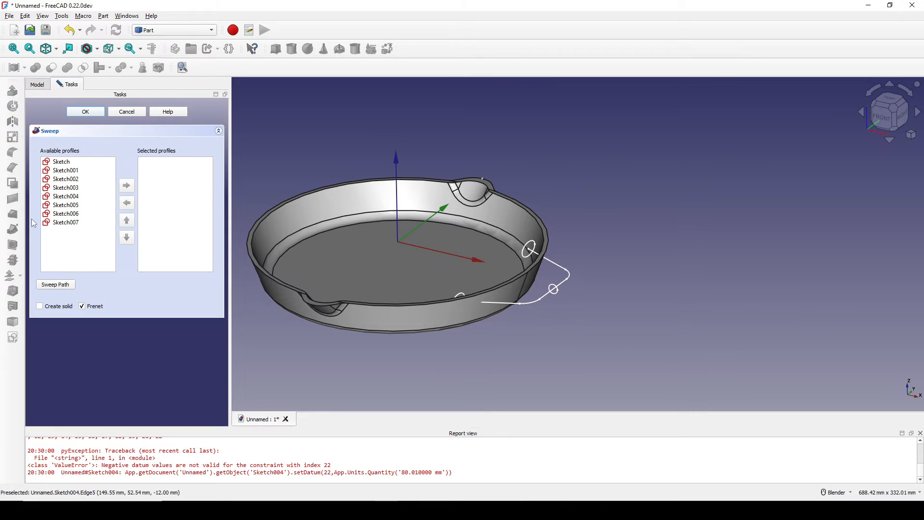
click(76, 205)
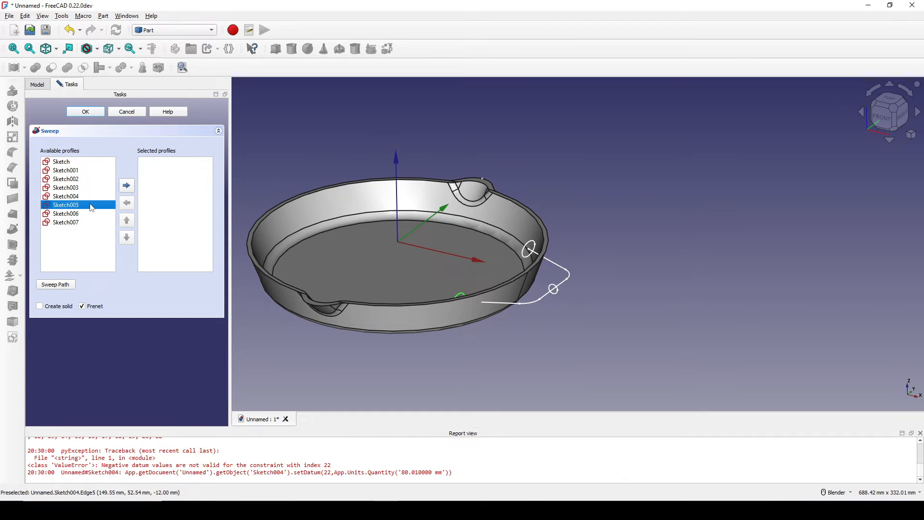
click(127, 187)
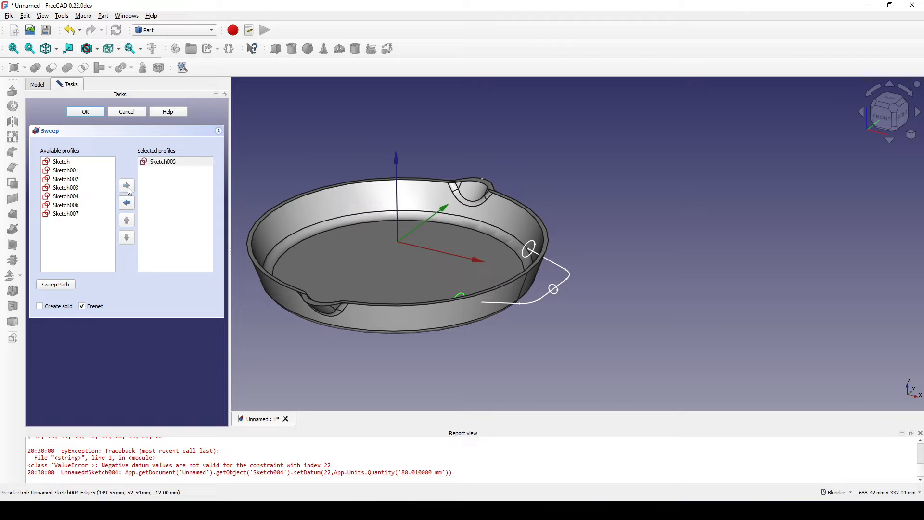
click(80, 216)
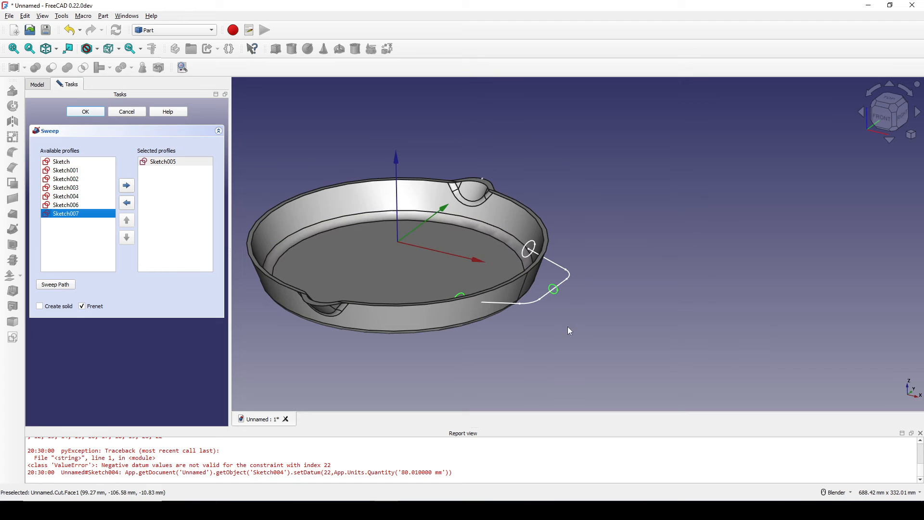
click(127, 186)
click(67, 205)
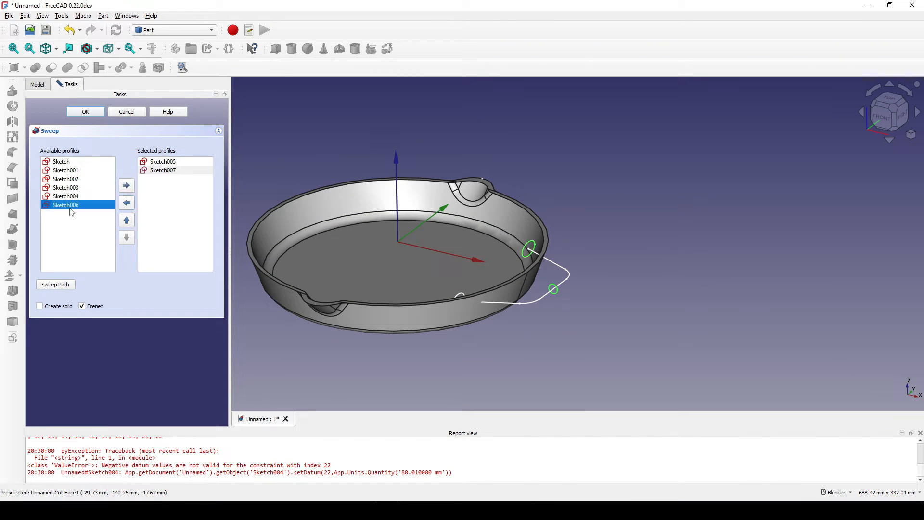
click(128, 186)
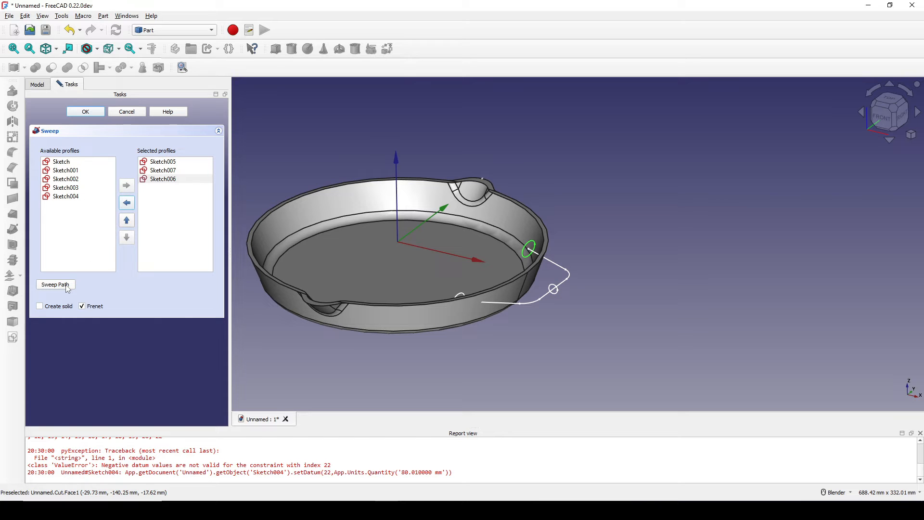
Step: Select the connected edges of the handle path sketch in sequence as the sweep path
click(55, 284)
scroll(486, 322, up, 3)
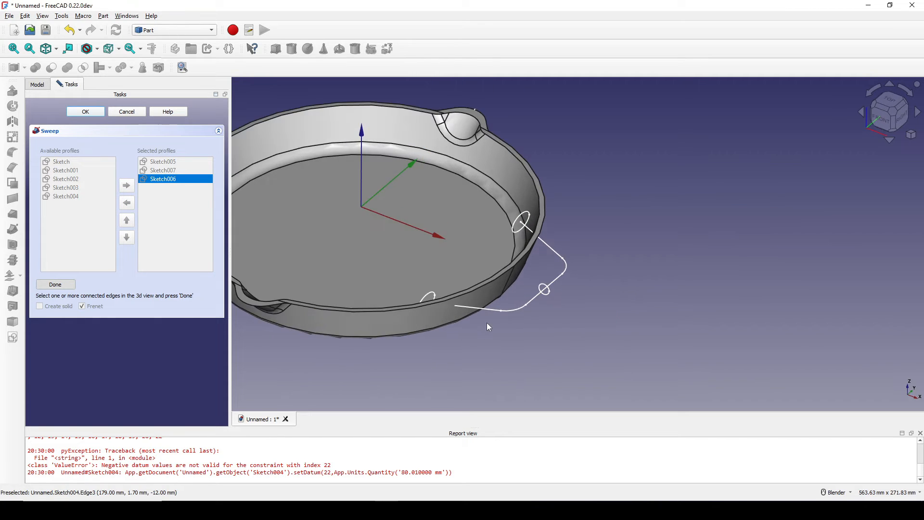
click(483, 308)
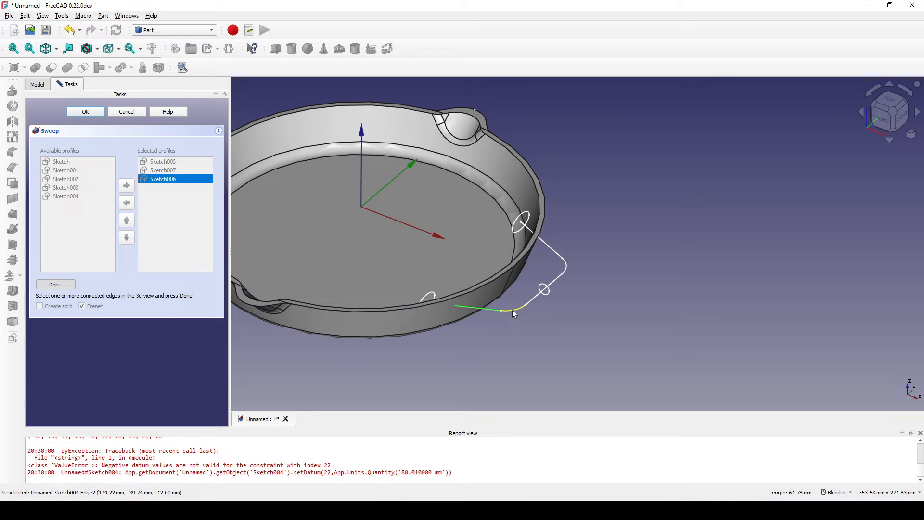
click(534, 300)
click(567, 266)
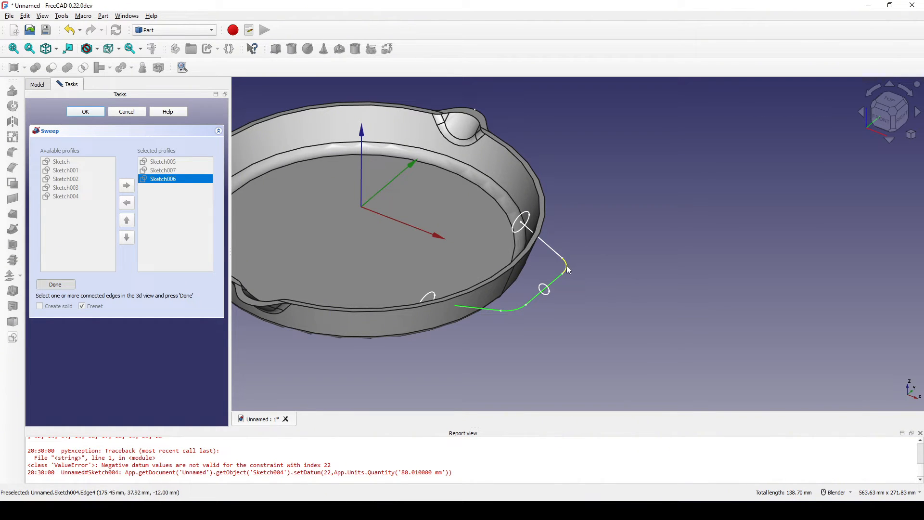
Step: Complete the sweep path along the small side handle's curve and create the sweep as a solid with Frenet enabled
click(547, 248)
click(69, 288)
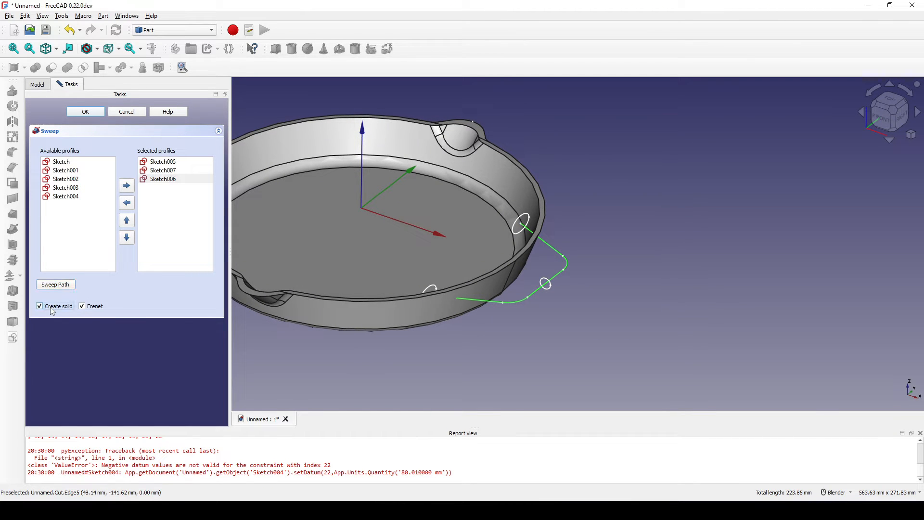
click(85, 111)
scroll(603, 312, down, 3)
middle_drag(604, 313, 664, 298)
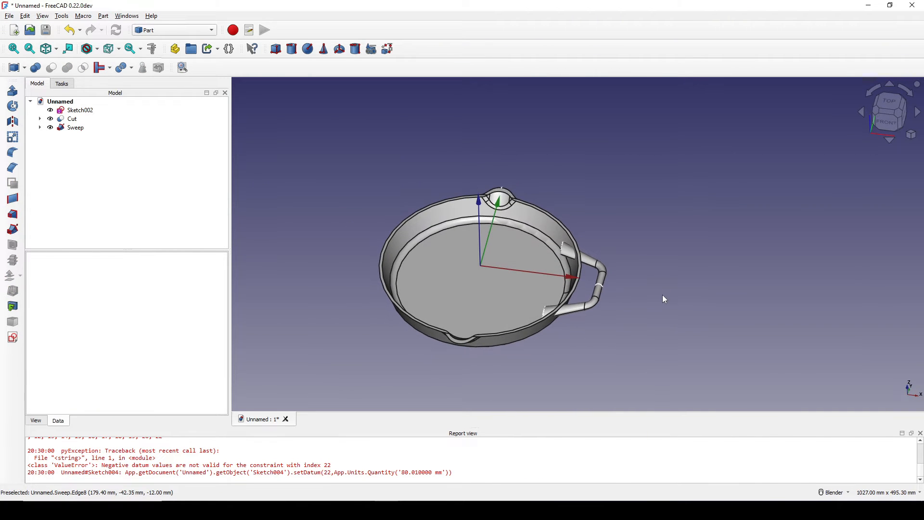
Step: Create a sketch on the XY-plane with a -12 mm offset and show the pan in section view
click(13, 337)
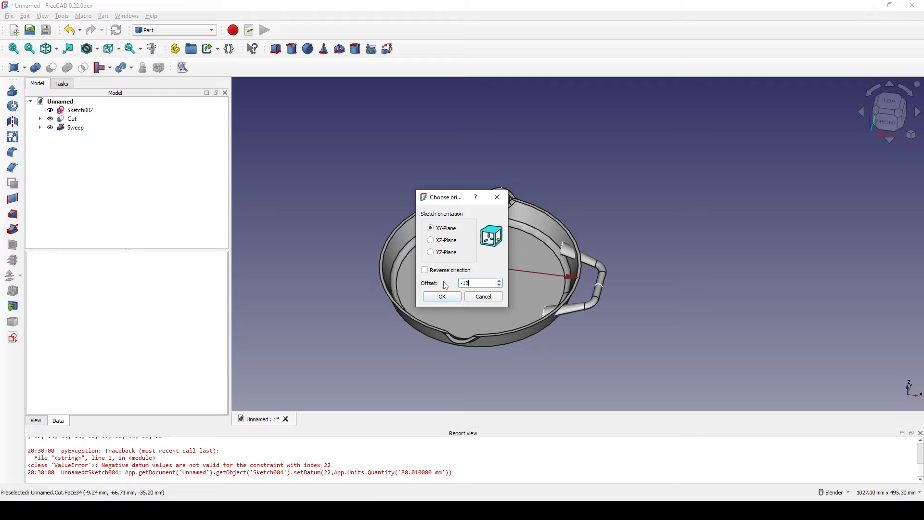
key(Return)
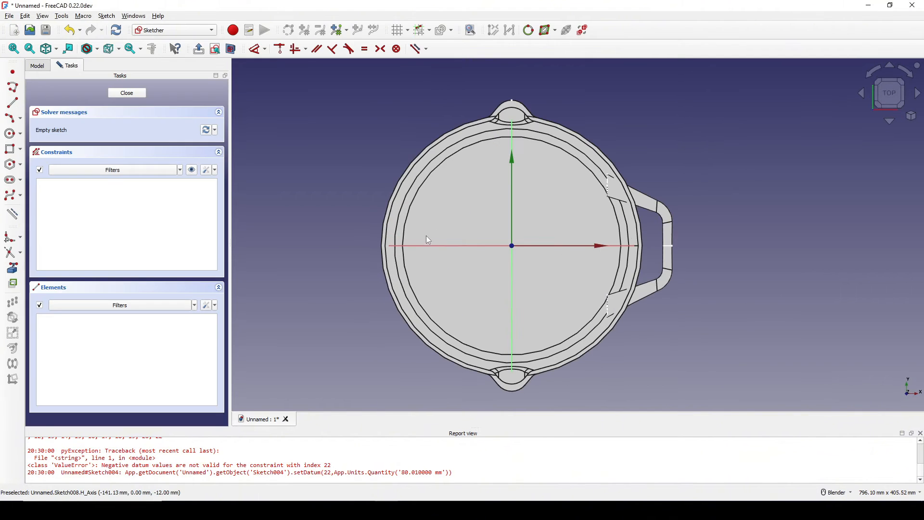
click(231, 50)
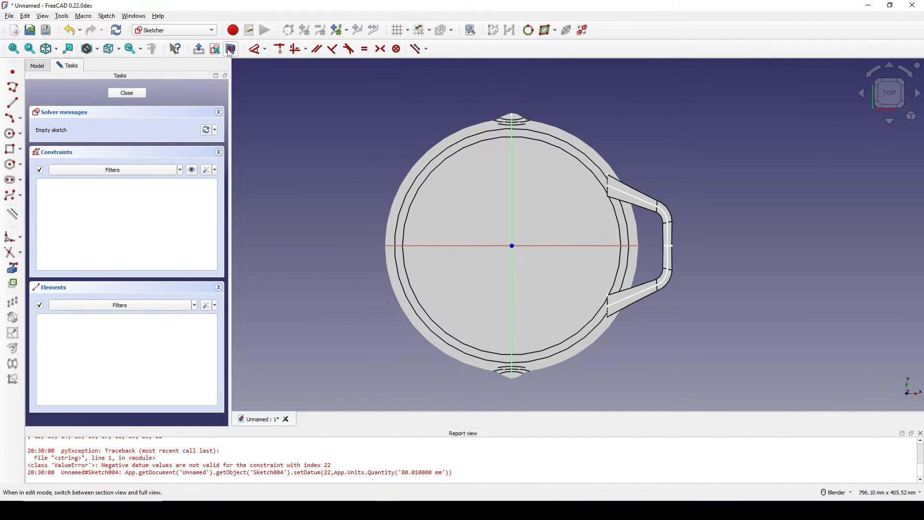
Step: Place a point inside the pan opposite the small handle, constrained 50 mm above and 110 mm to the negative-X side of the origin
click(13, 103)
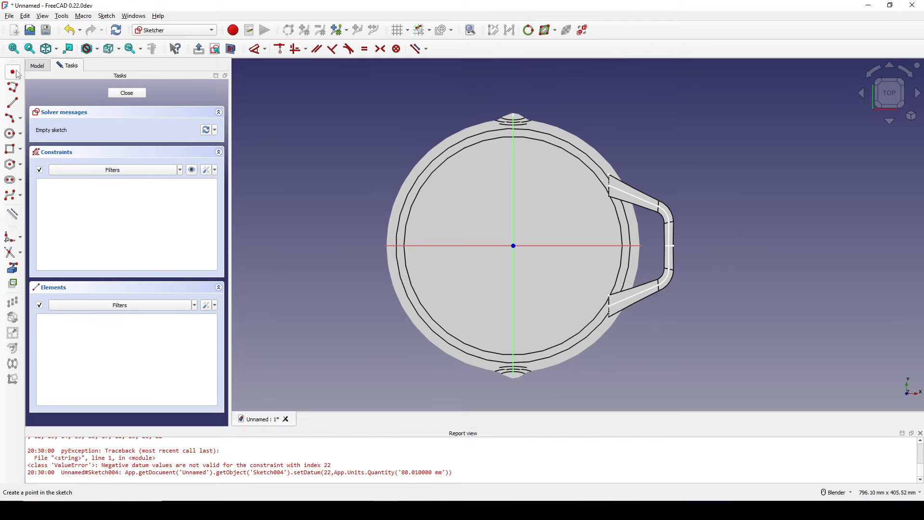
click(433, 201)
shift+middle_drag(439, 207, 437, 201)
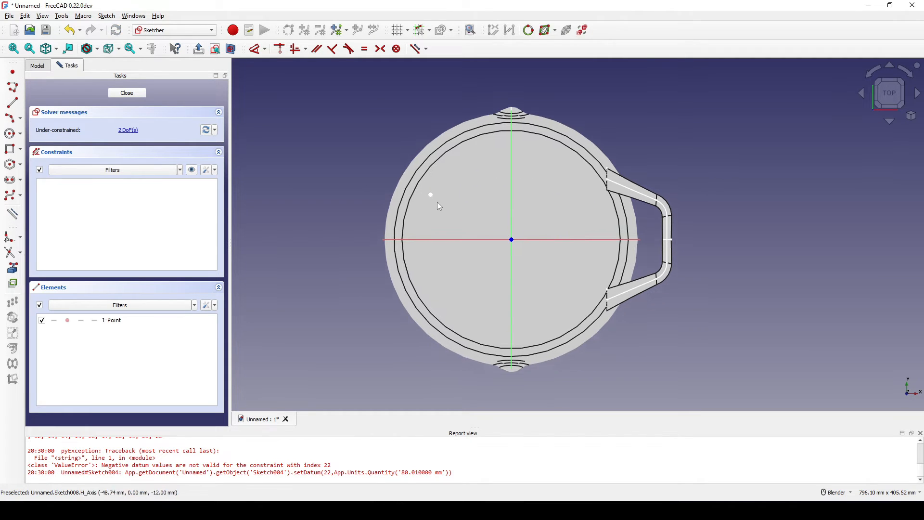
key(d)
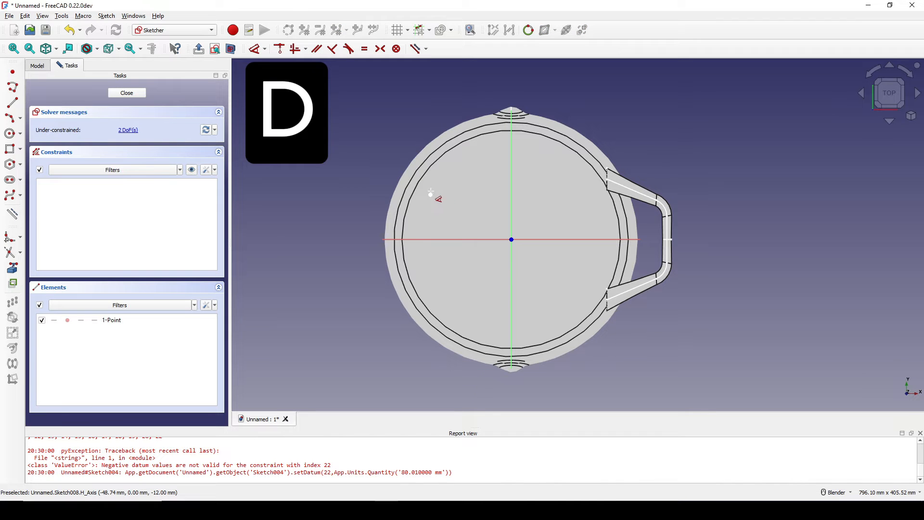
click(430, 194)
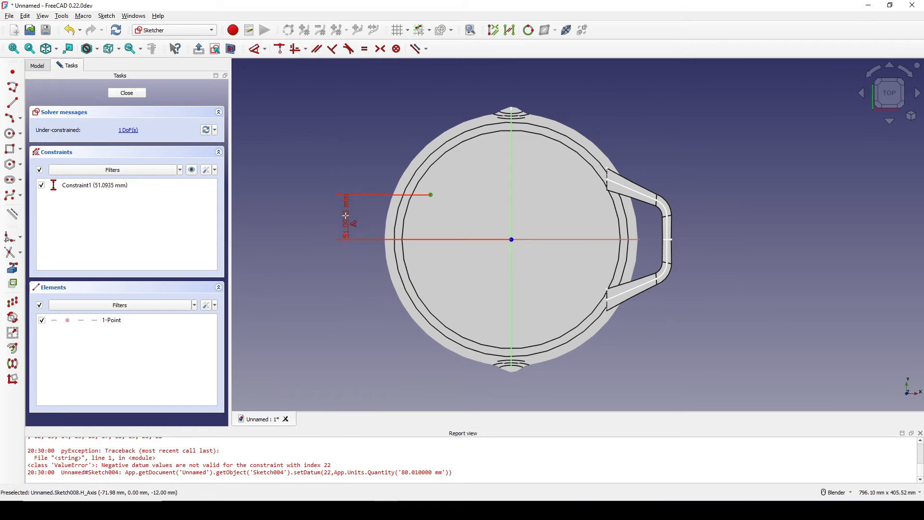
click(345, 217)
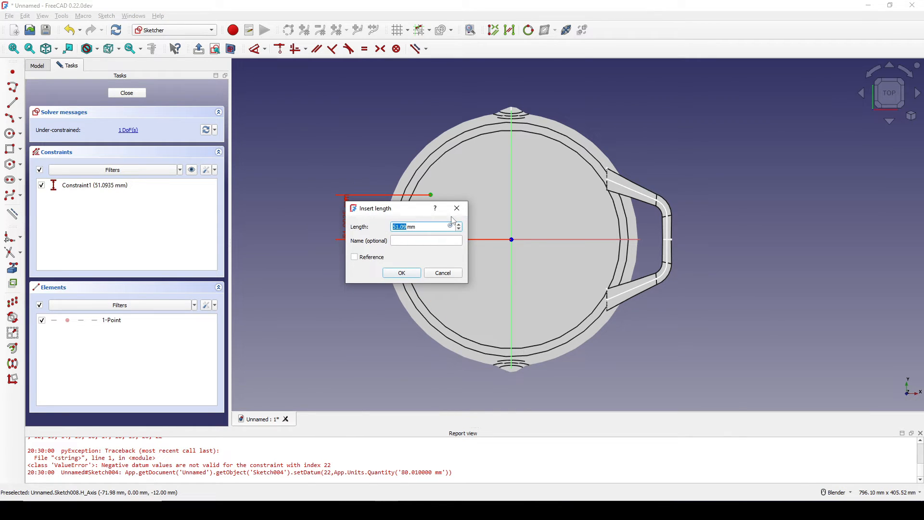
key(Return)
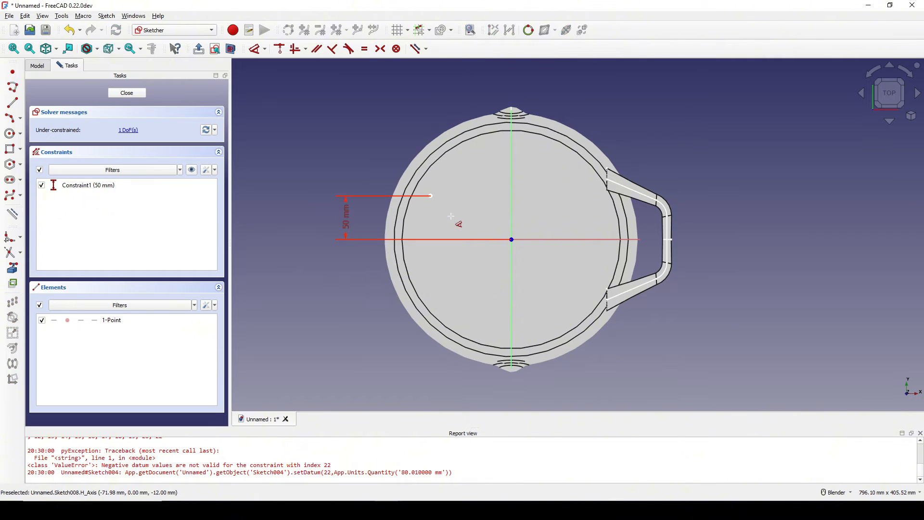
click(431, 196)
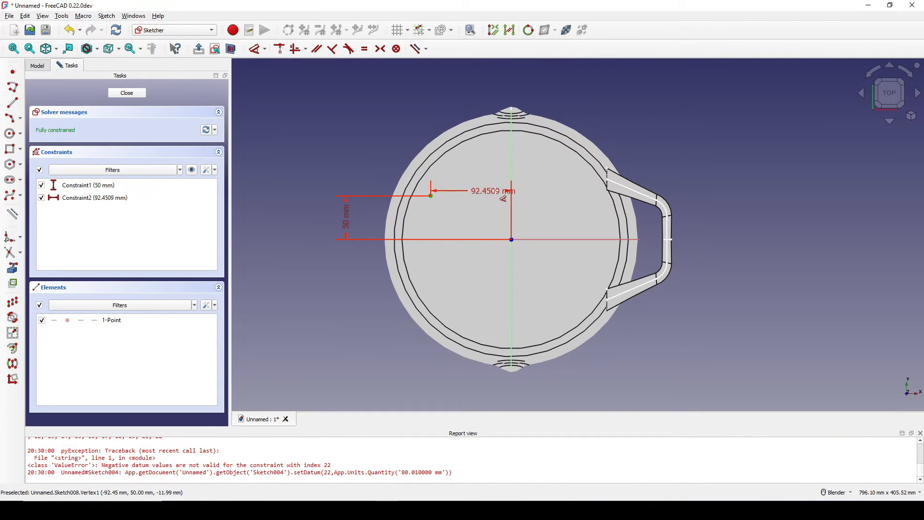
click(481, 150)
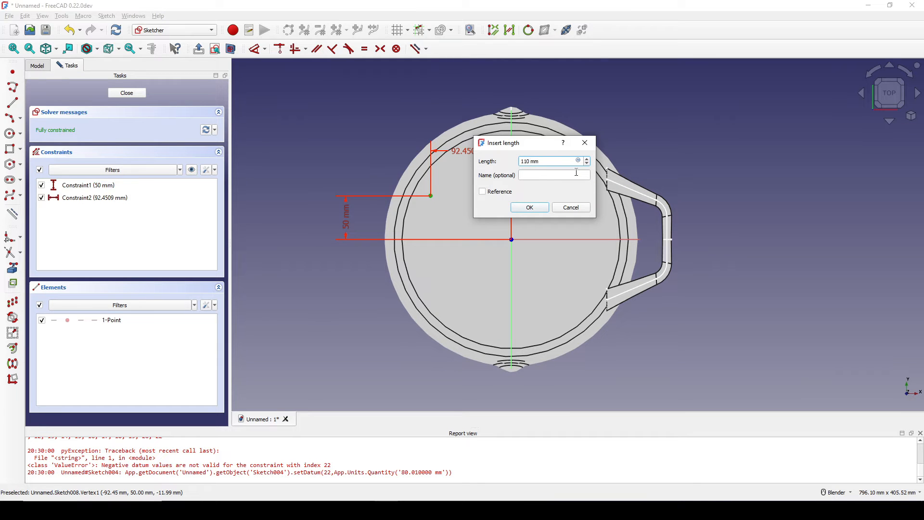
key(Return)
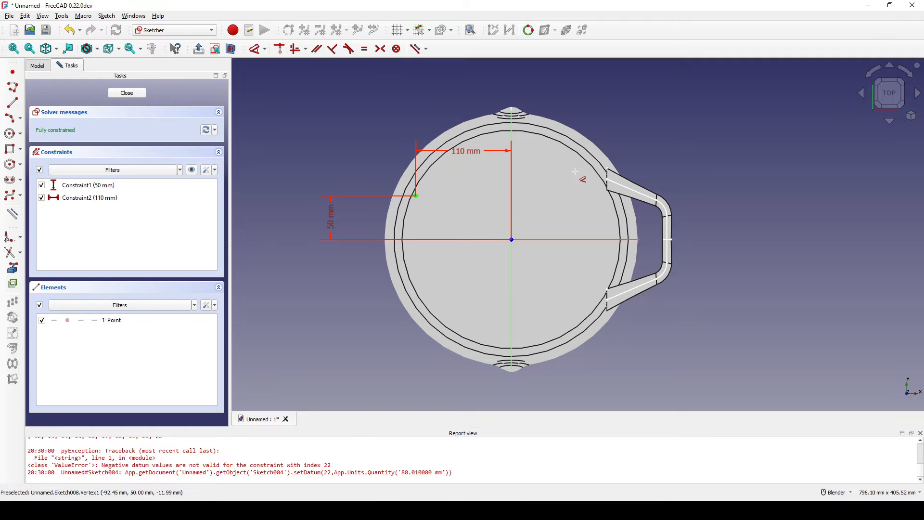
key(Escape)
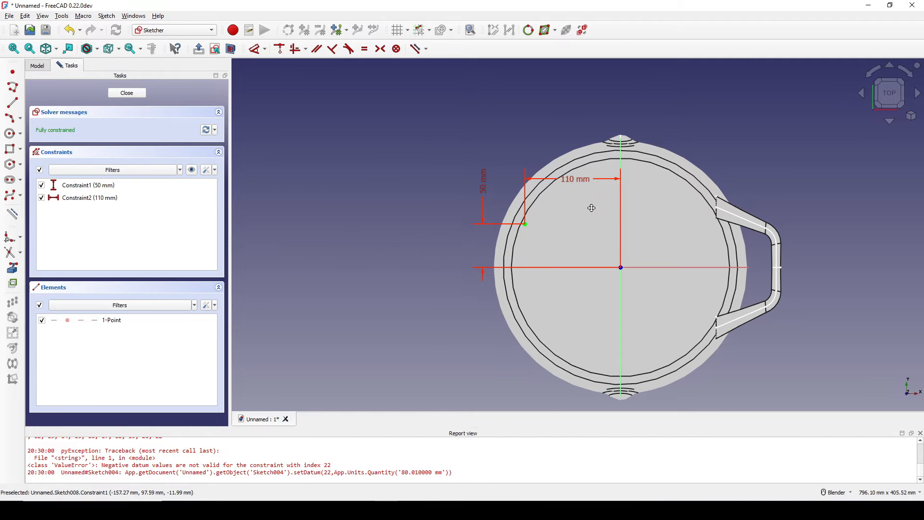
Step: Draw a degree 3 B-spline with four control points from the constrained point outward past the pan's rim in negative X
shift+middle_drag(591, 208, 573, 202)
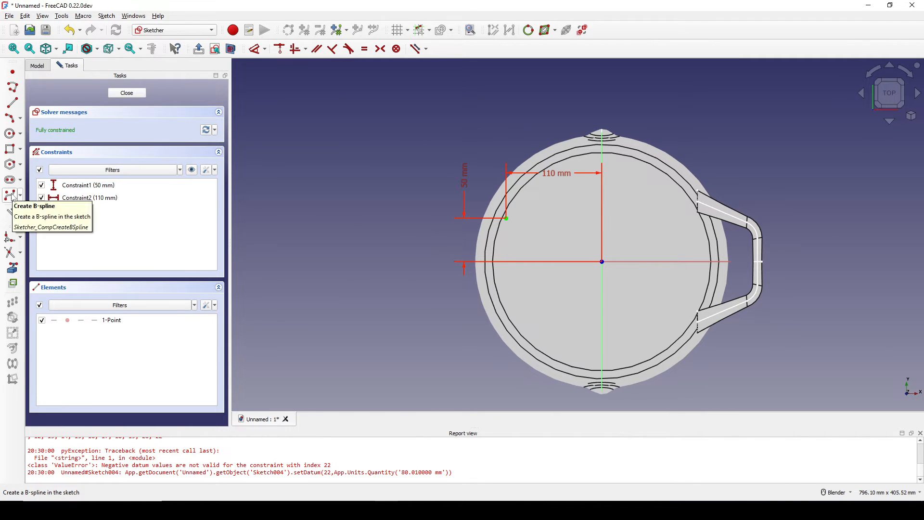
click(13, 197)
shift+middle_drag(469, 244, 531, 246)
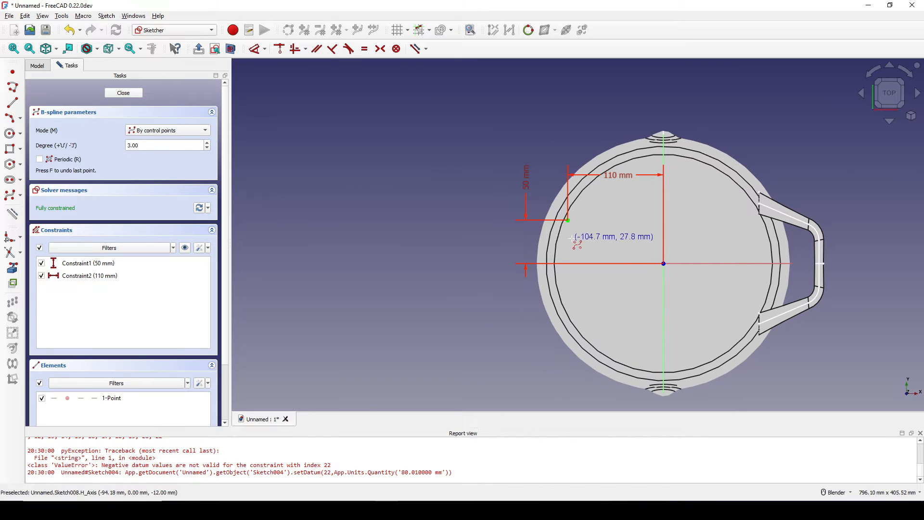
click(566, 220)
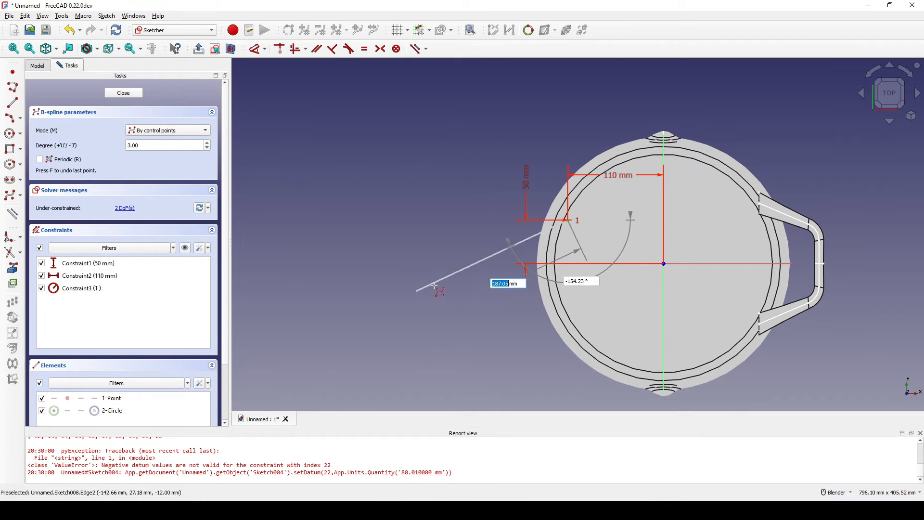
click(544, 255)
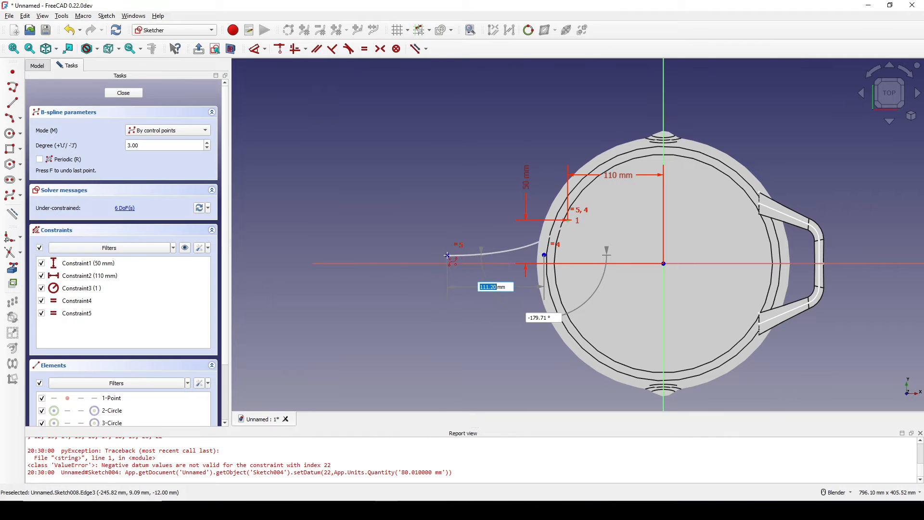
click(447, 255)
click(347, 254)
right_click(349, 220)
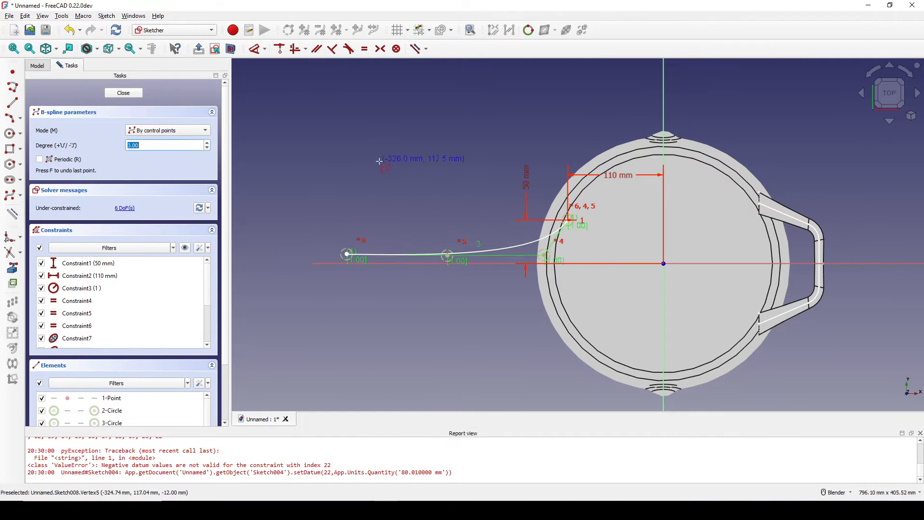
scroll(465, 175, down, 2)
scroll(488, 188, up, 1)
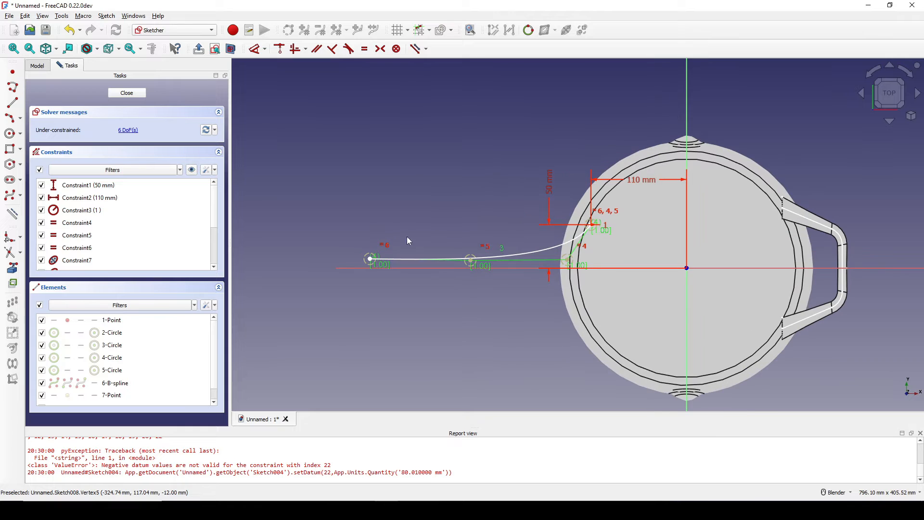
Step: Dimension the B-spline's outer endpoint 19 mm above the horizontal axis and move the dimension label clear of the curve
click(371, 260)
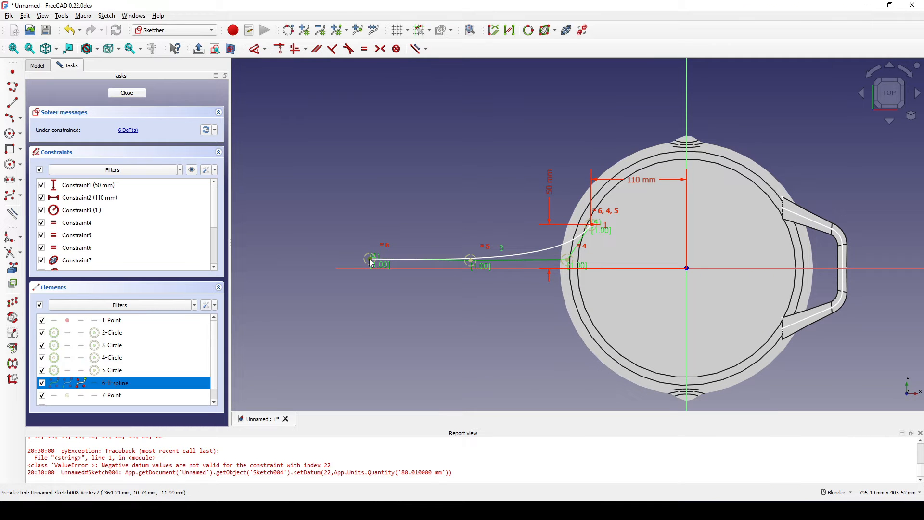
key(d)
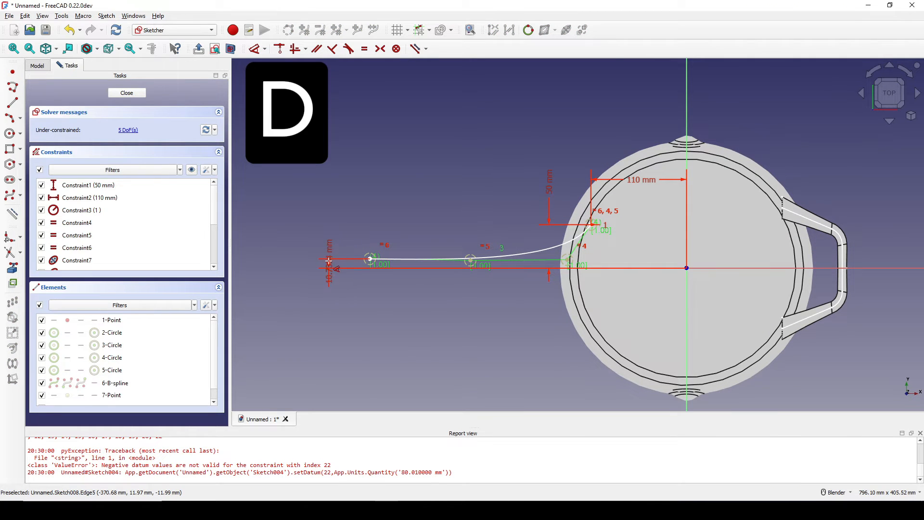
click(327, 260)
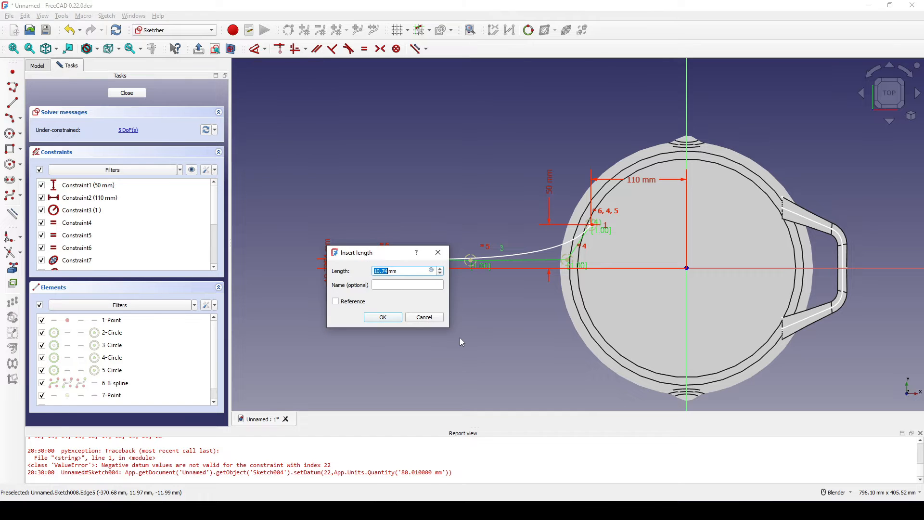
text(10)
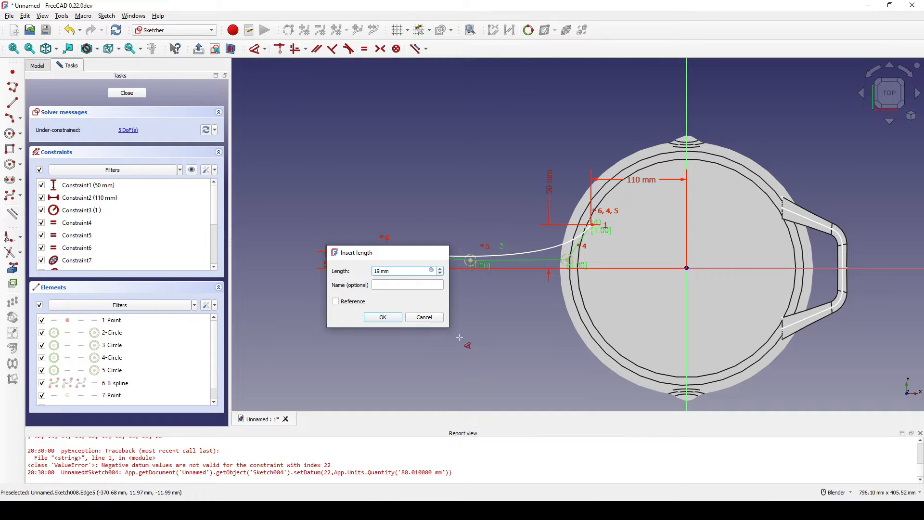
key(Return)
drag(327, 260, 320, 303)
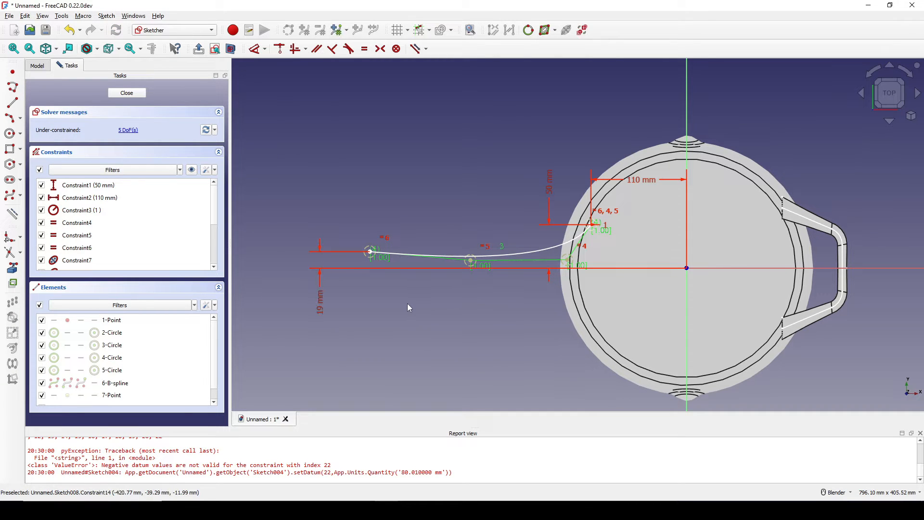
Step: Dimension the B-spline's outer endpoint 400 mm horizontally from the origin
click(373, 253)
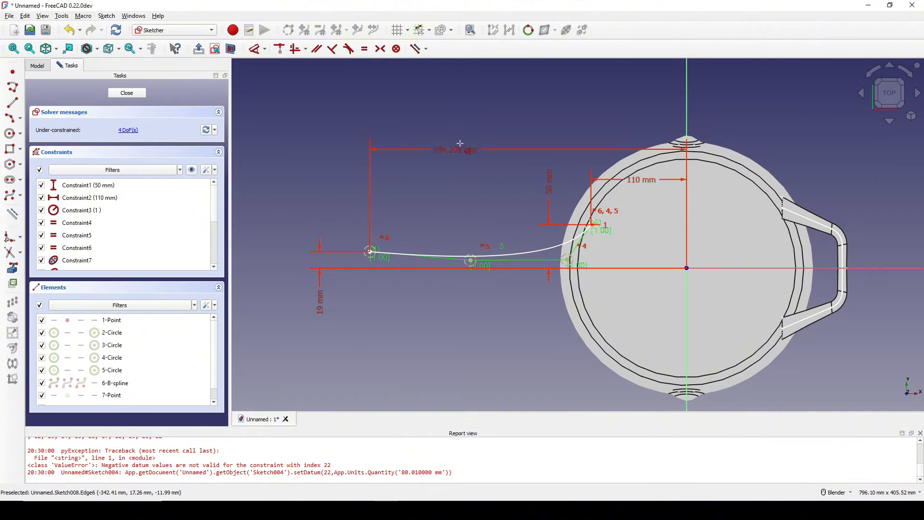
click(586, 152)
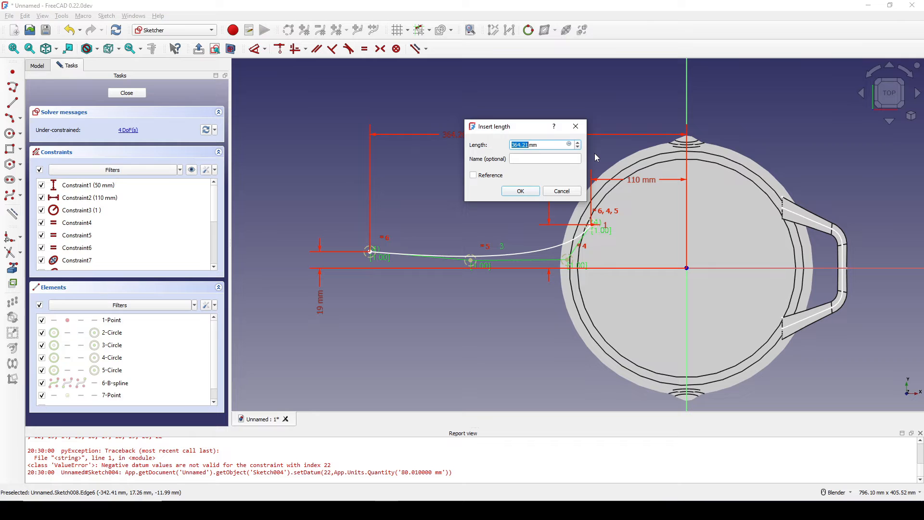
text(400)
key(Return)
Step: Dimension the B-spline's third control point 220 mm horizontally from the origin
click(471, 261)
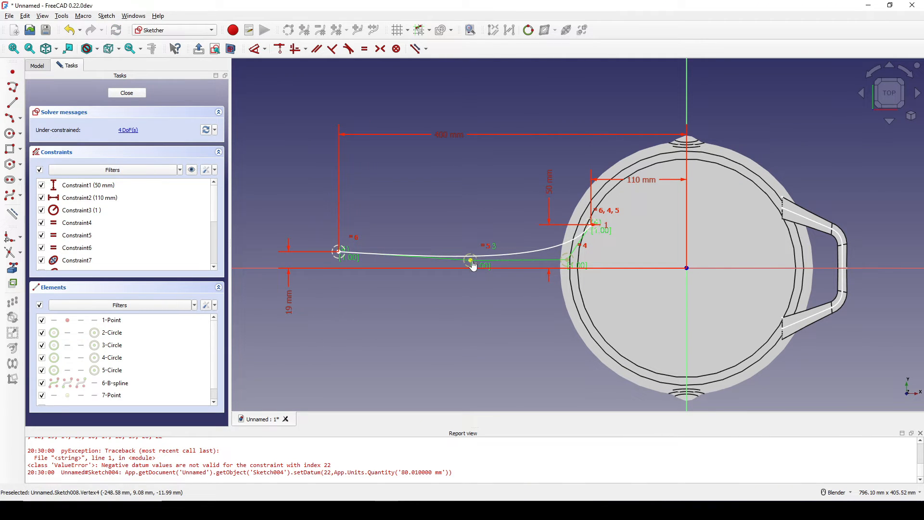
click(563, 98)
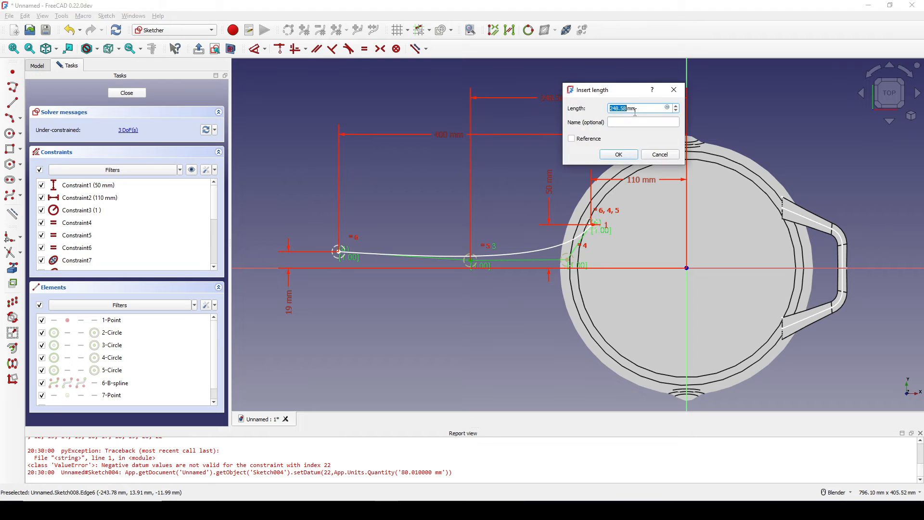
text(220)
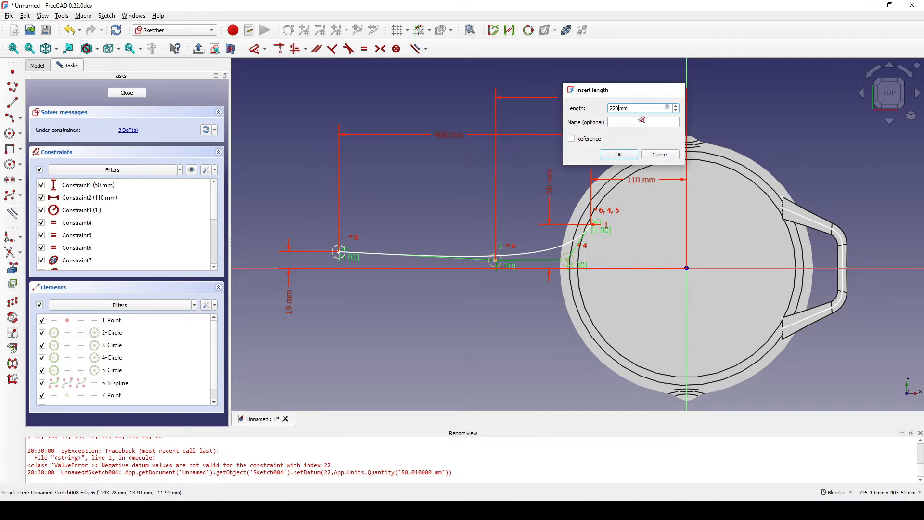
key(Return)
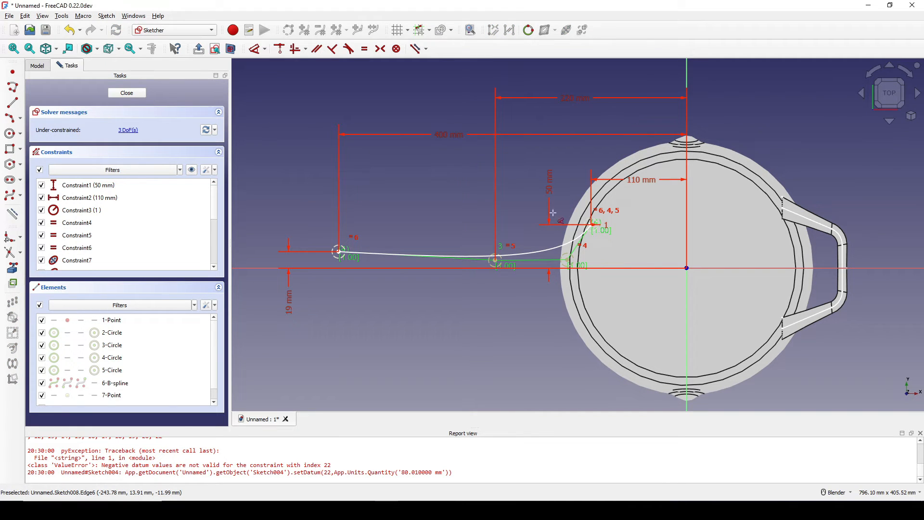
Step: Dimension the B-spline's third control point 7.8 mm vertically above the horizontal axis
click(496, 260)
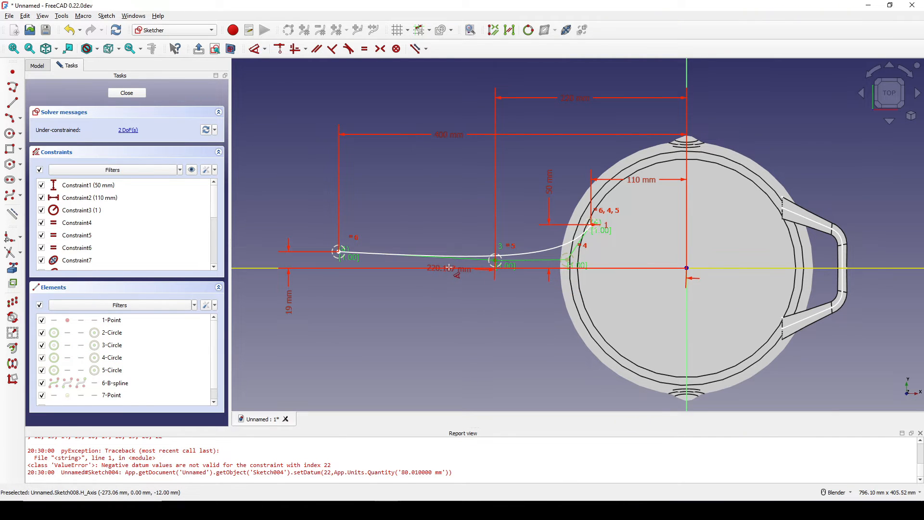
click(448, 267)
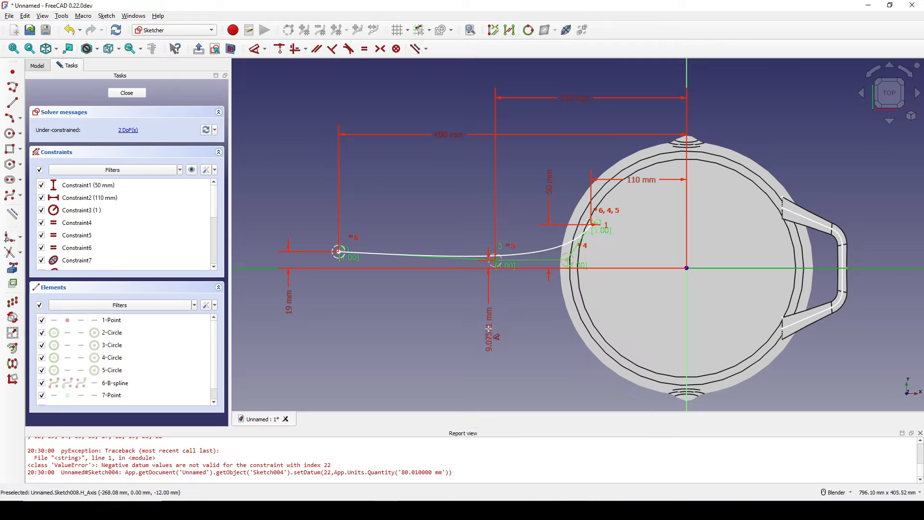
click(489, 330)
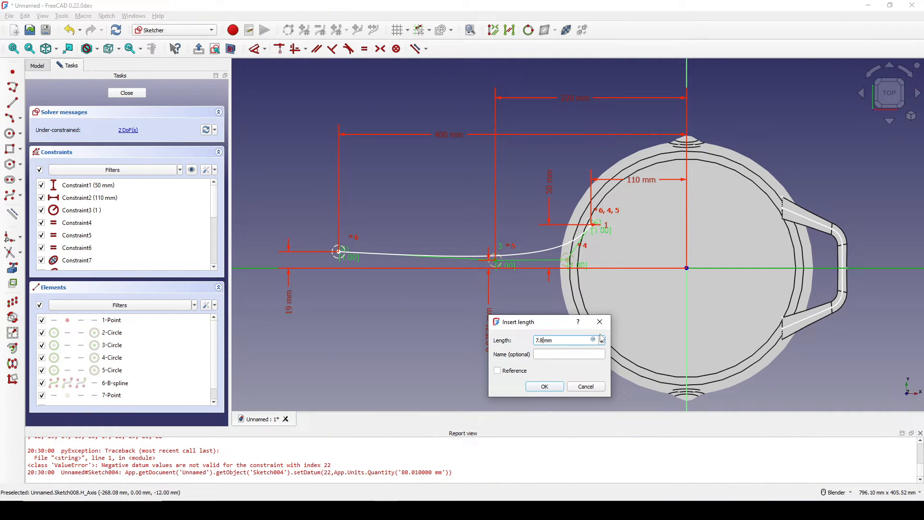
key(Return)
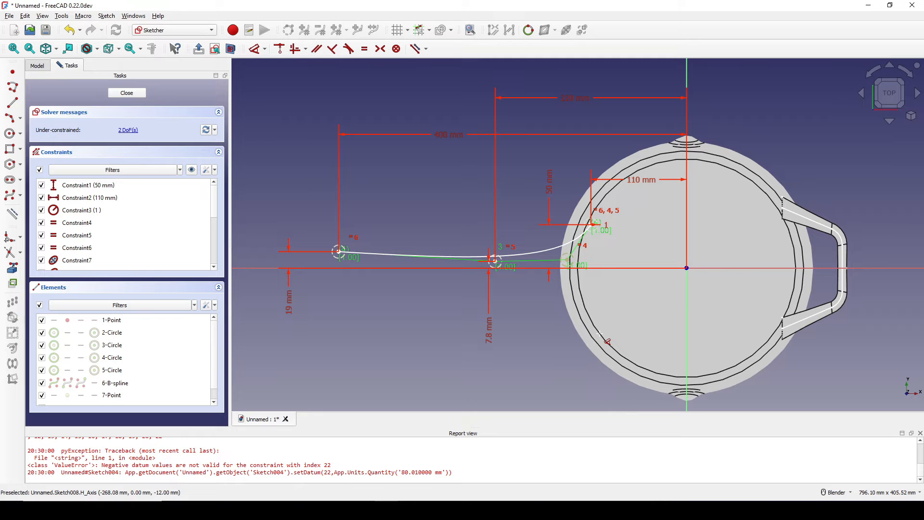
Step: Dimension the second control point 20 mm vertically below the B-spline's inner endpoint and move the dimension label clear of the curve
scroll(603, 224, up, 5)
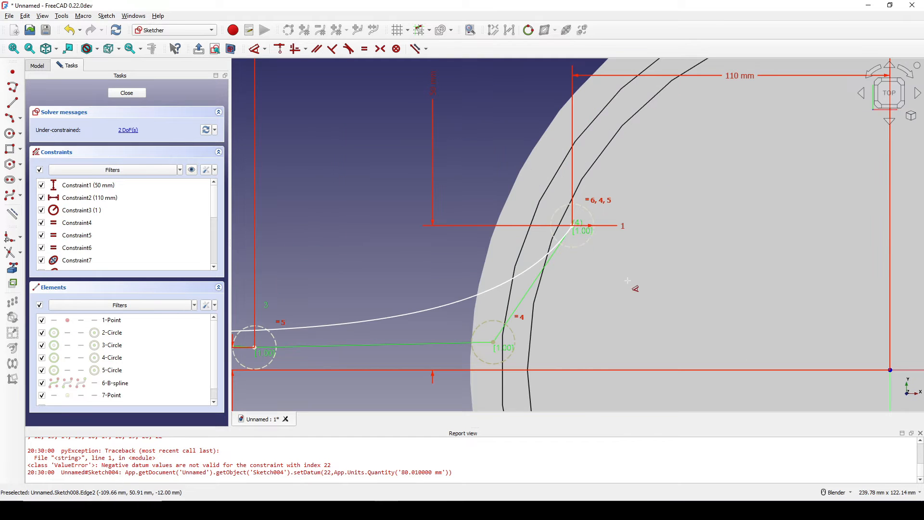
click(505, 346)
click(573, 227)
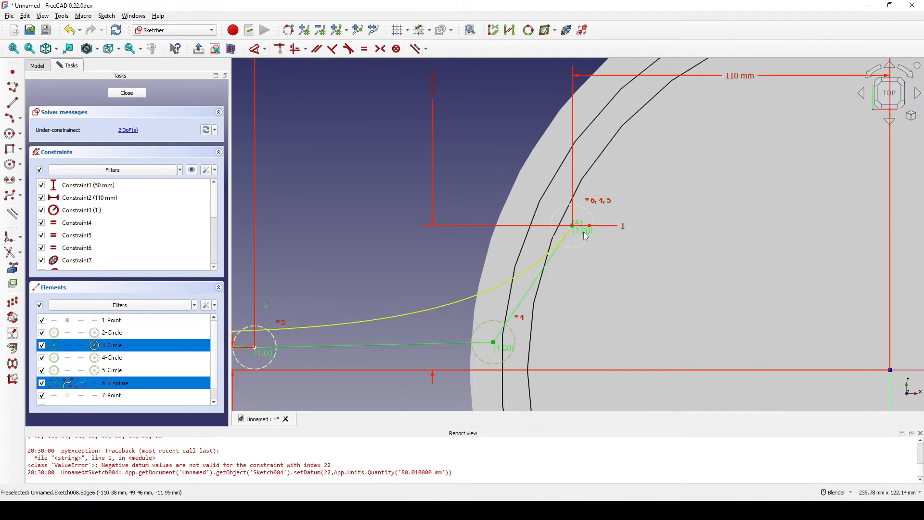
scroll(607, 264, down, 2)
shift+middle_drag(607, 264, 597, 222)
scroll(596, 221, down, 1)
scroll(596, 222, up, 1)
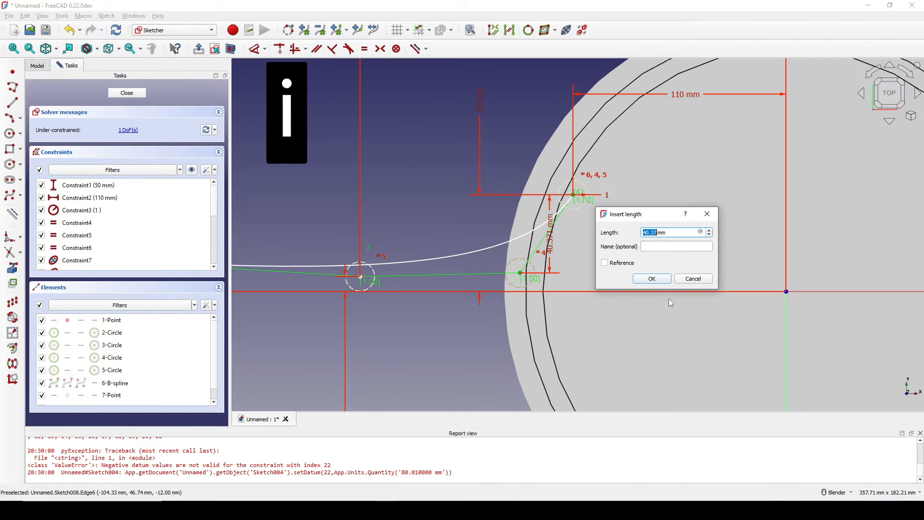
text(20)
key(Return)
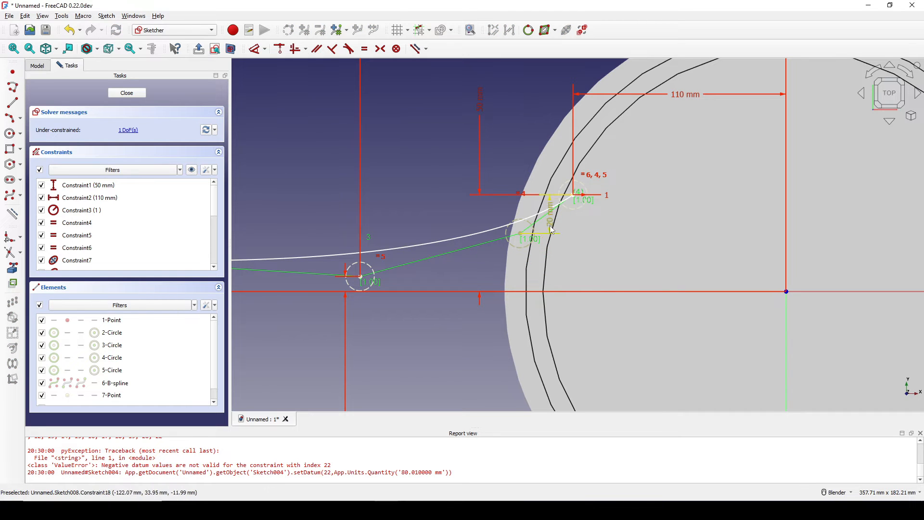
drag(550, 225, 648, 269)
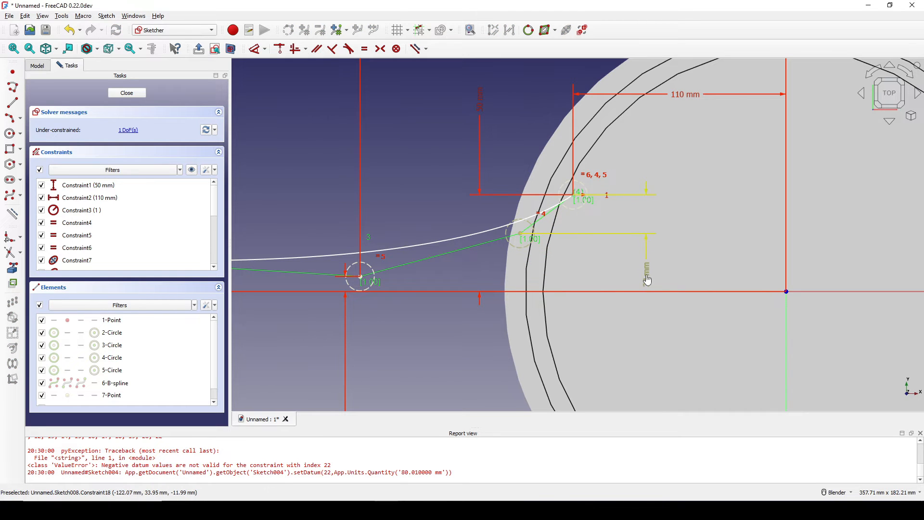
Step: Dimension the second control point 122 mm horizontally from the origin and move the label above the curve
click(520, 234)
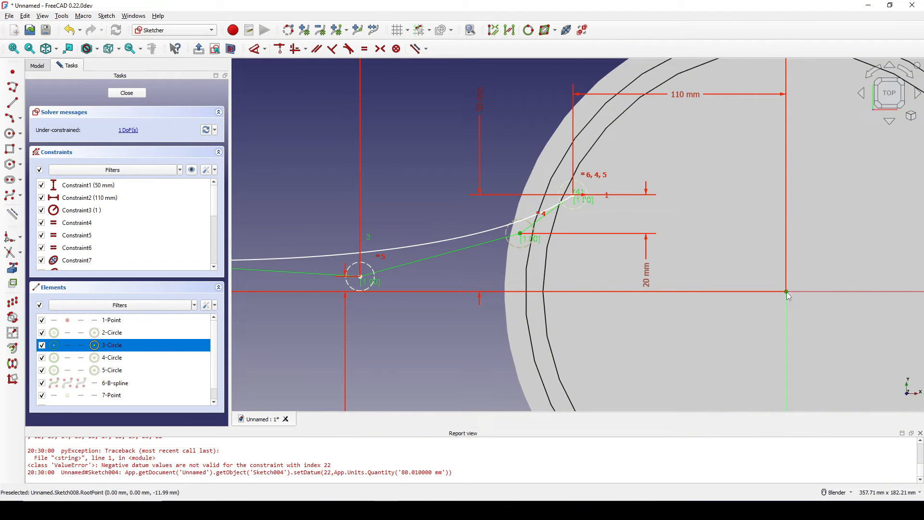
text(l)
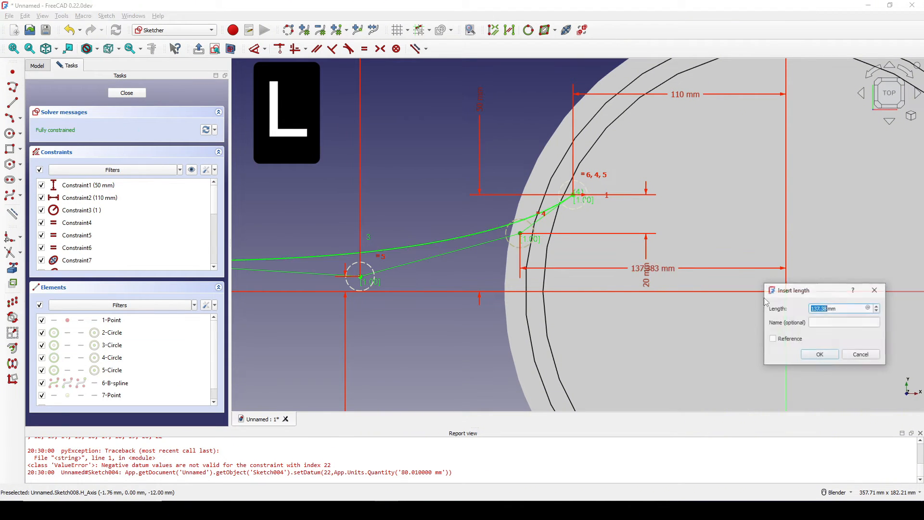
text(122)
click(824, 355)
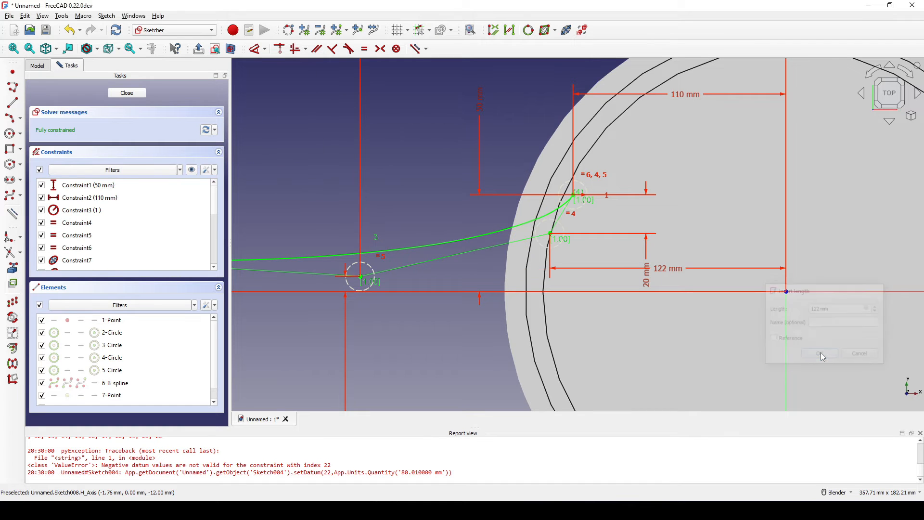
drag(678, 263, 689, 155)
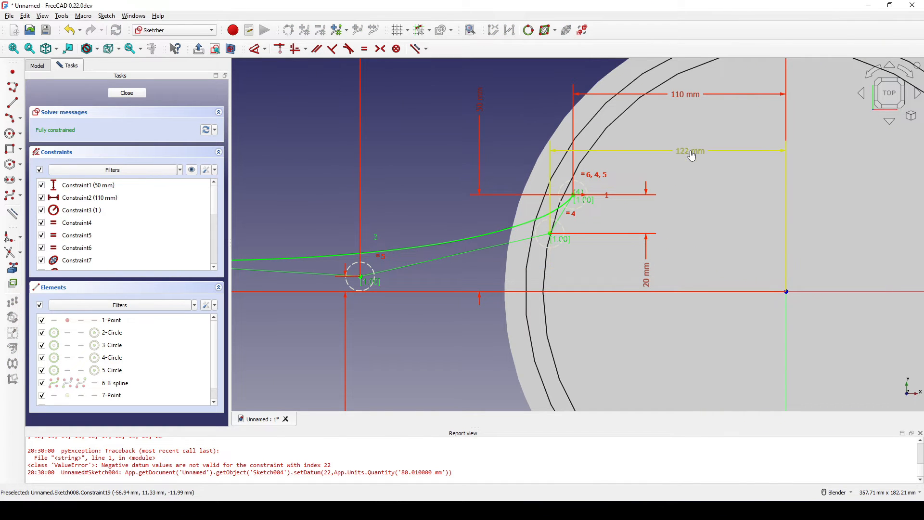
Step: Hide all constraints of the handle sketch in the 3D view
scroll(702, 184, down, 4)
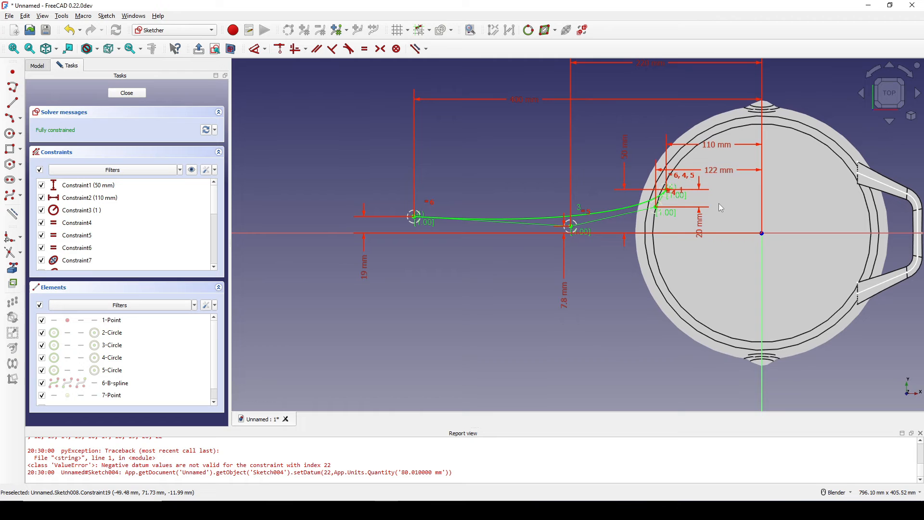
shift+middle_drag(721, 207, 694, 247)
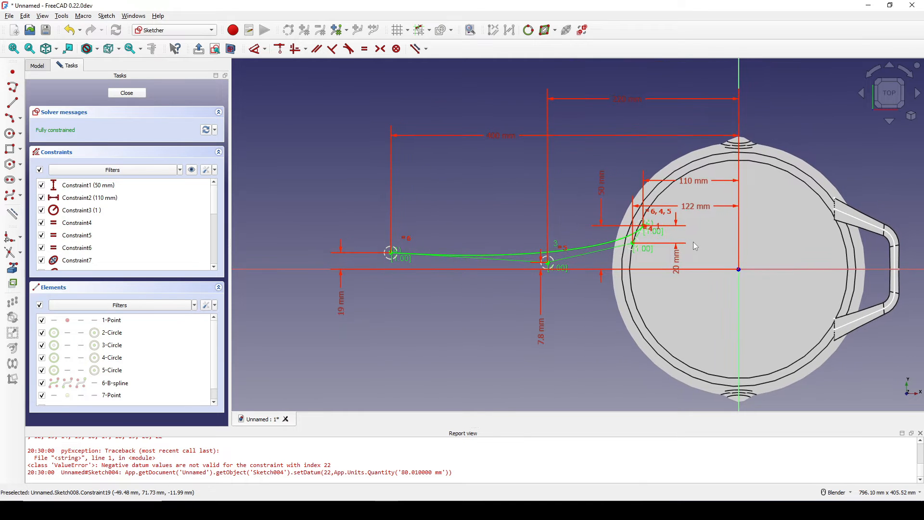
click(191, 170)
shift+middle_drag(547, 198, 560, 182)
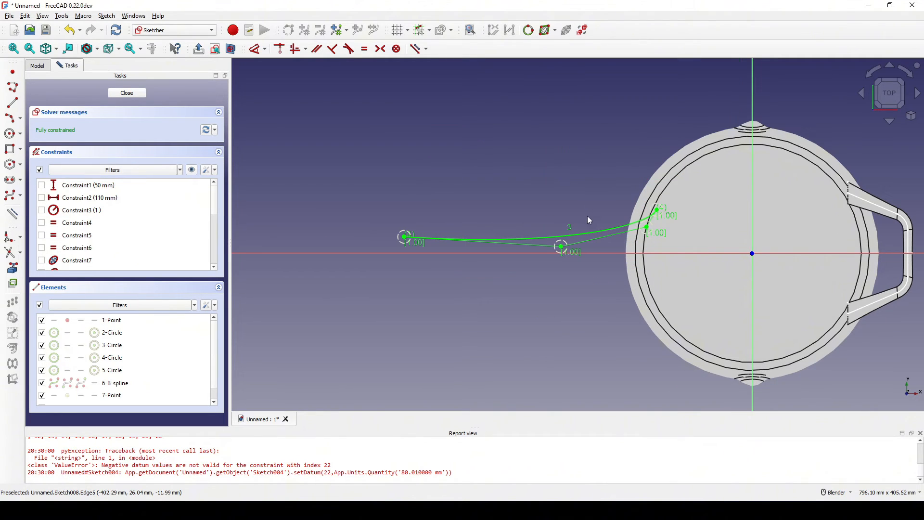
Step: Mirror the B-spline about the horizontal axis, keeping the original and adding no symmetry constraints
click(585, 234)
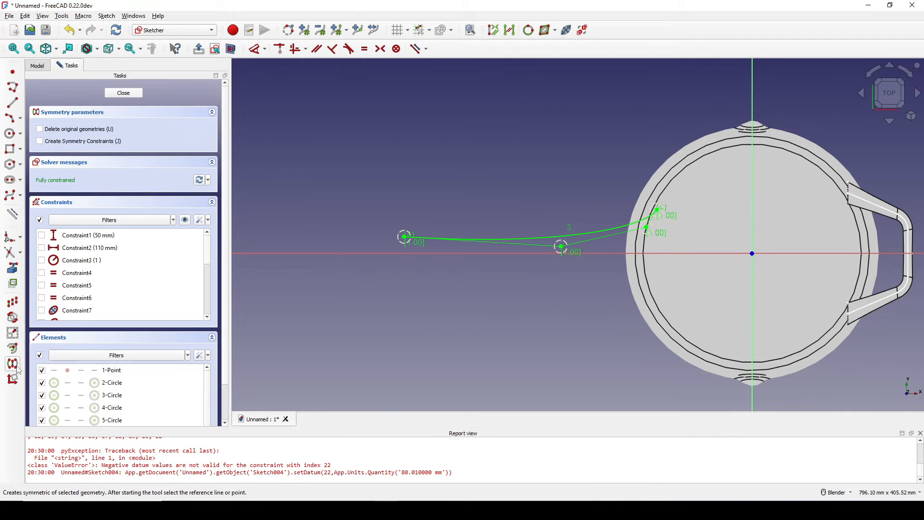
click(12, 363)
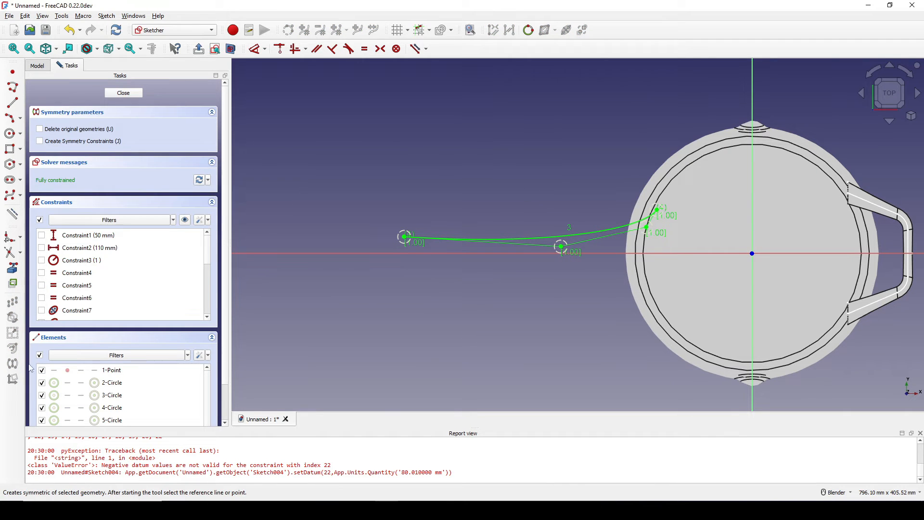
click(348, 254)
right_click(503, 339)
click(420, 324)
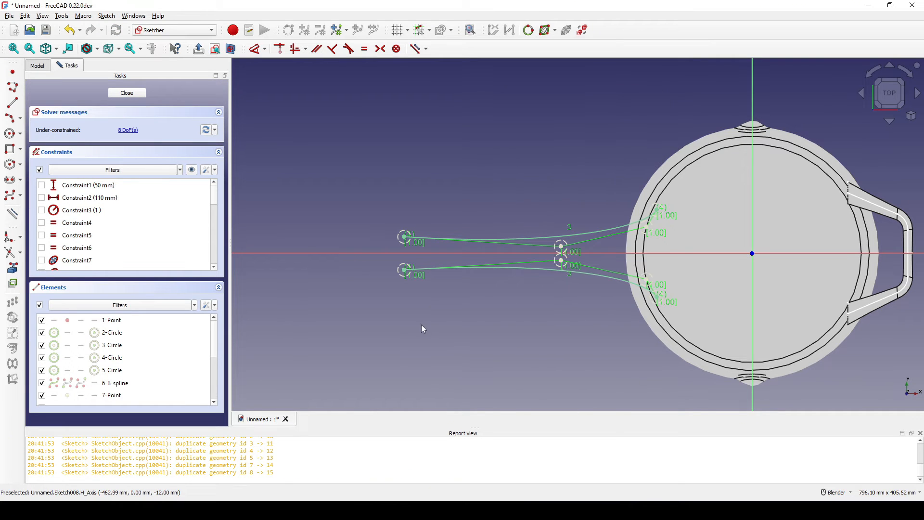
Step: Constrain the outer endpoints and the third control points of both B-splines symmetric about the horizontal axis
shift+middle_drag(477, 310, 468, 321)
key(s)
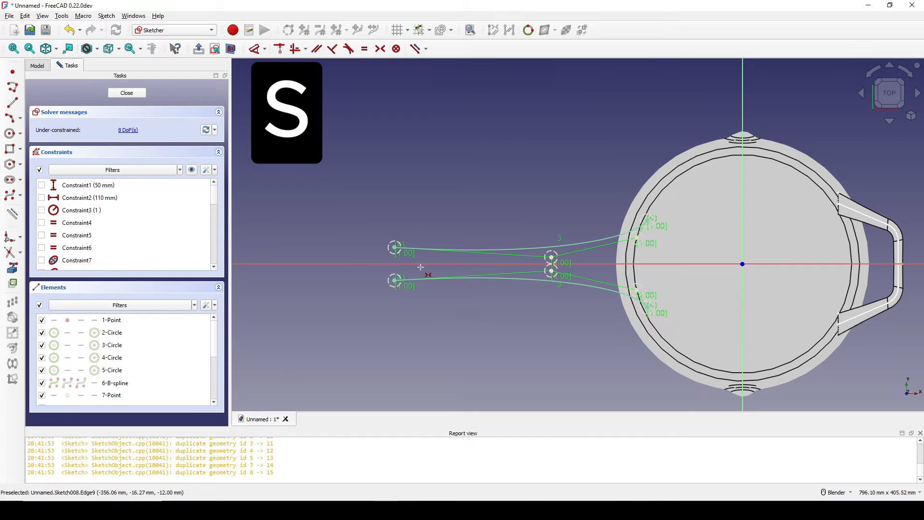
click(395, 247)
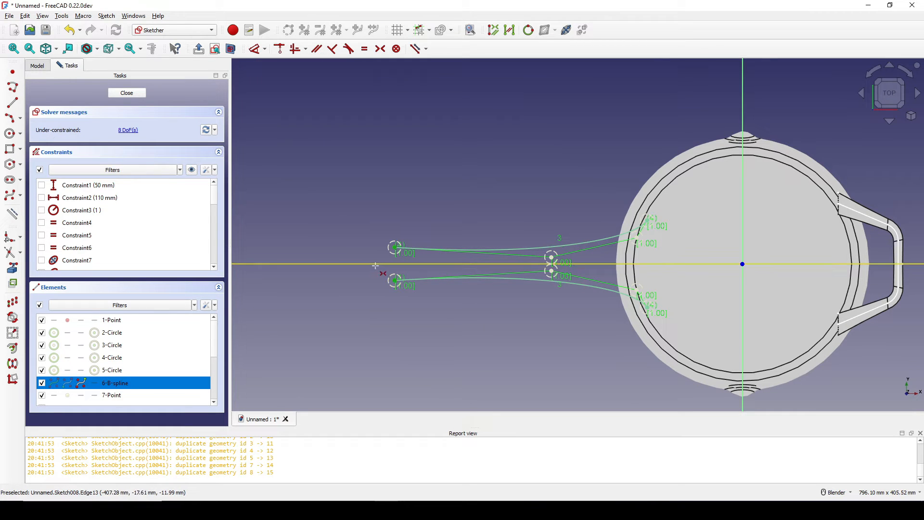
click(377, 265)
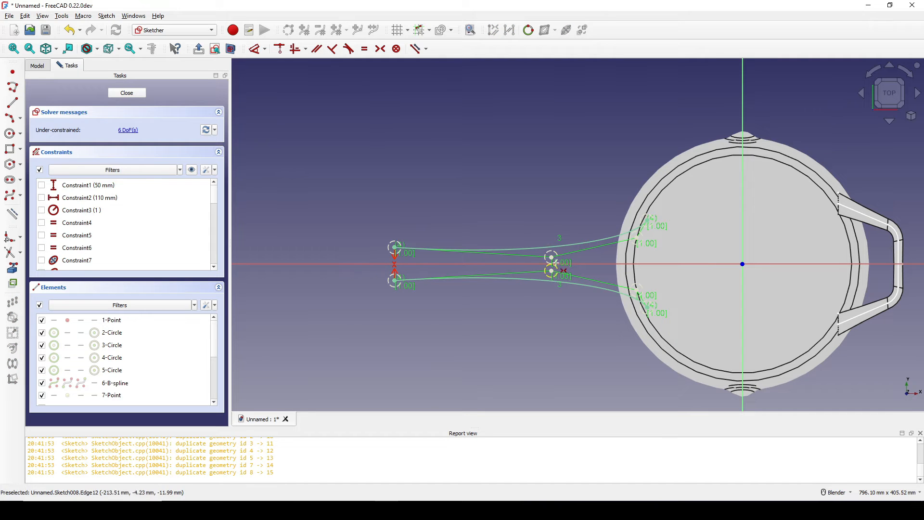
click(551, 258)
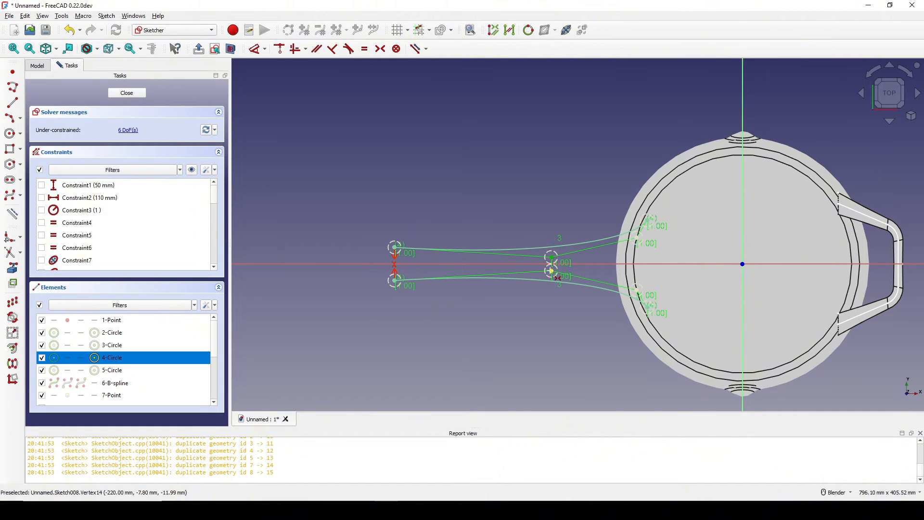
click(526, 264)
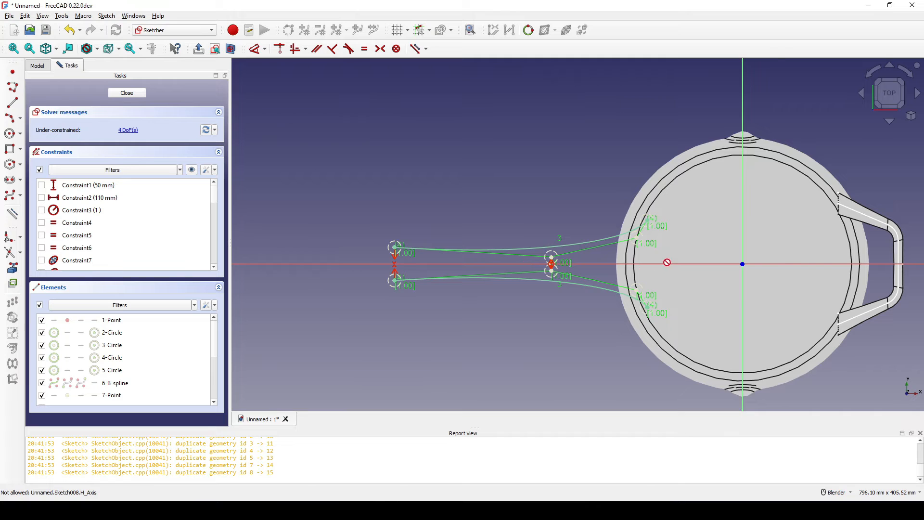
Step: Constrain the second control points and the inner endpoints of both B-splines symmetric about the horizontal axis
scroll(667, 263, up, 2)
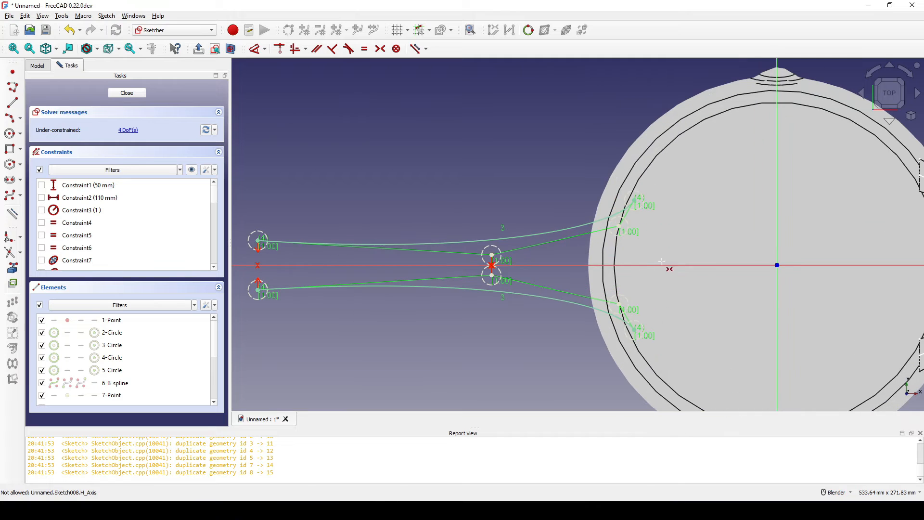
click(625, 231)
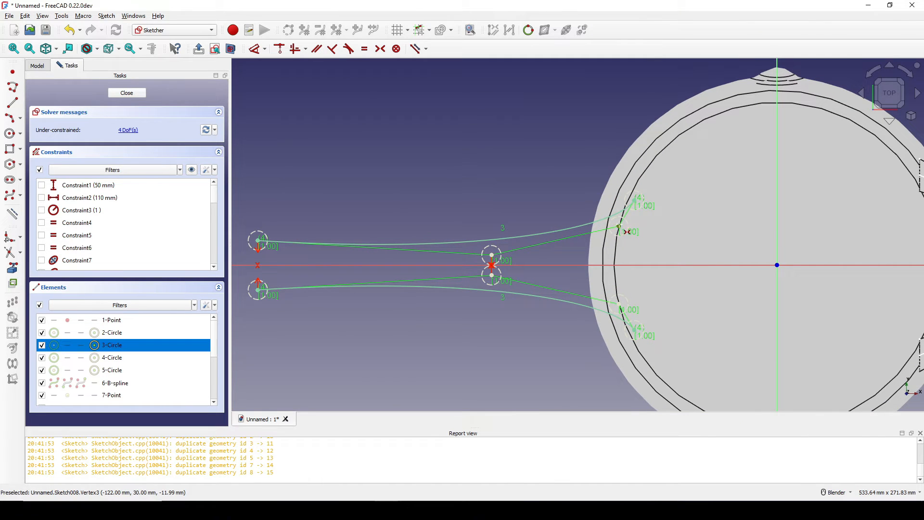
click(618, 305)
click(597, 265)
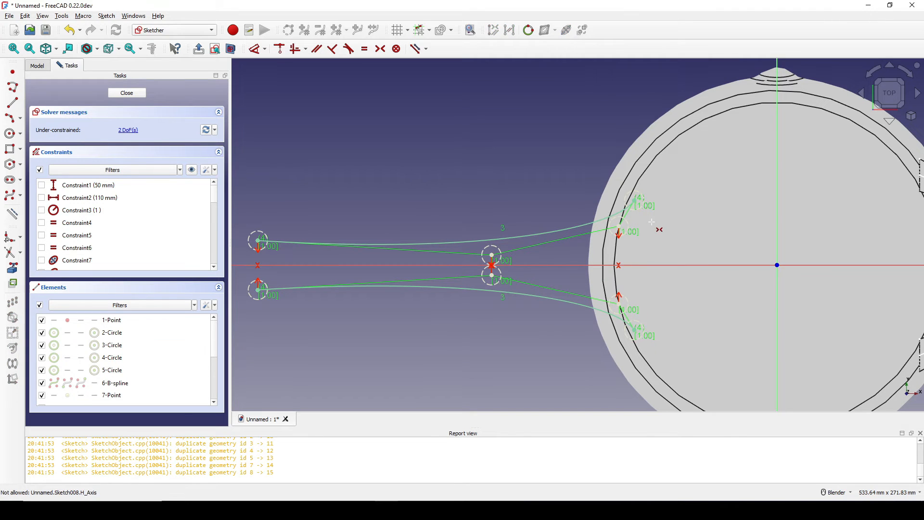
click(636, 201)
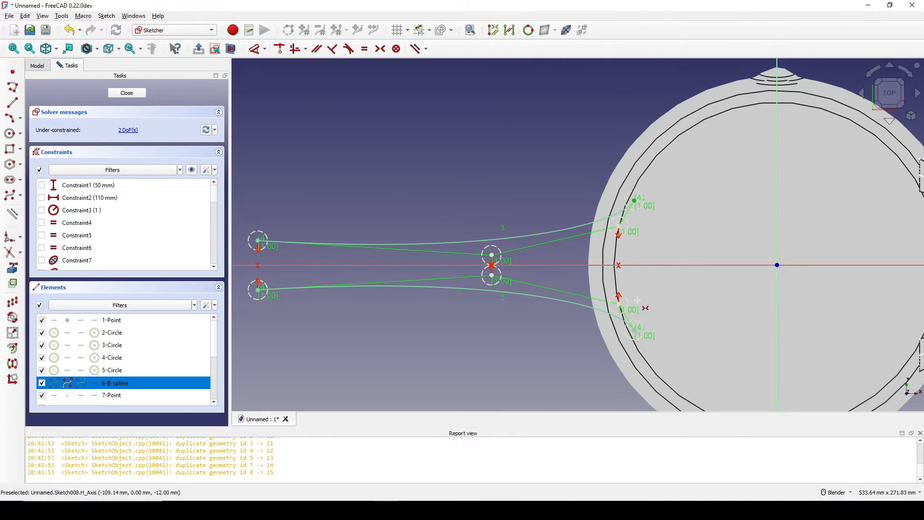
click(635, 330)
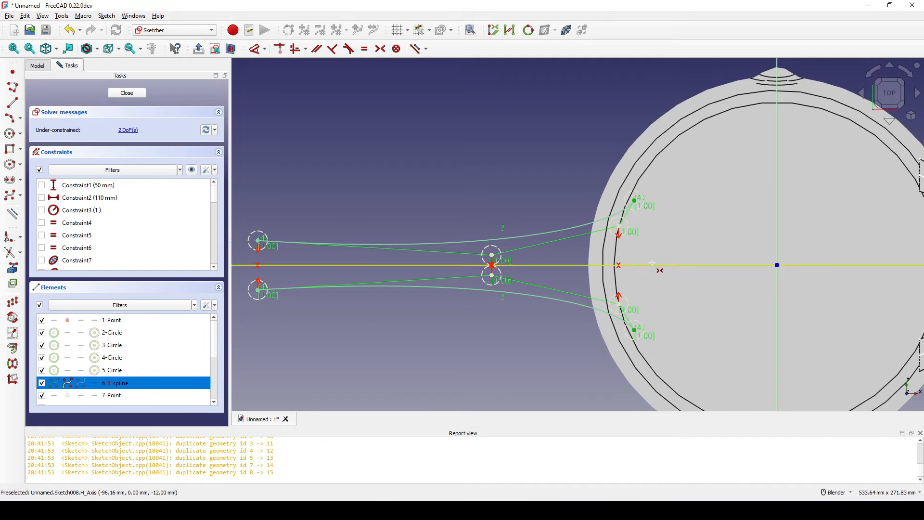
click(657, 265)
scroll(659, 264, down, 5)
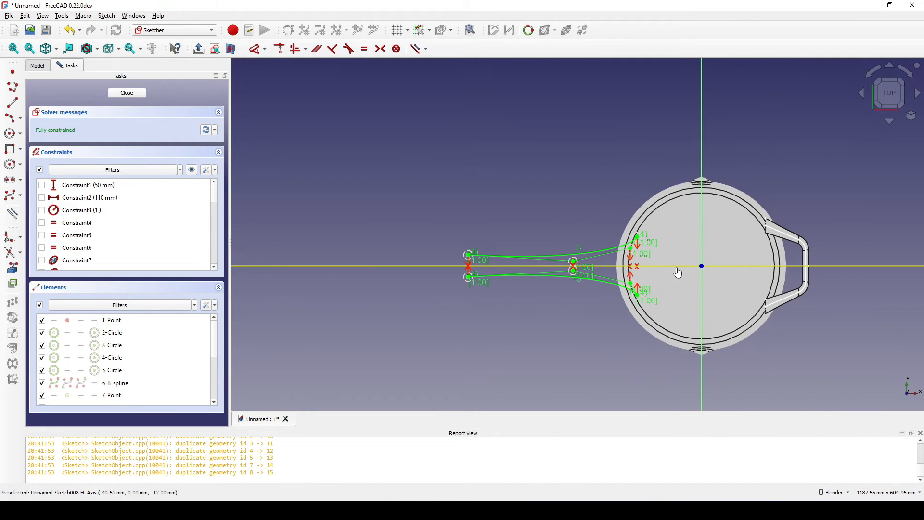
scroll(616, 264, up, 3)
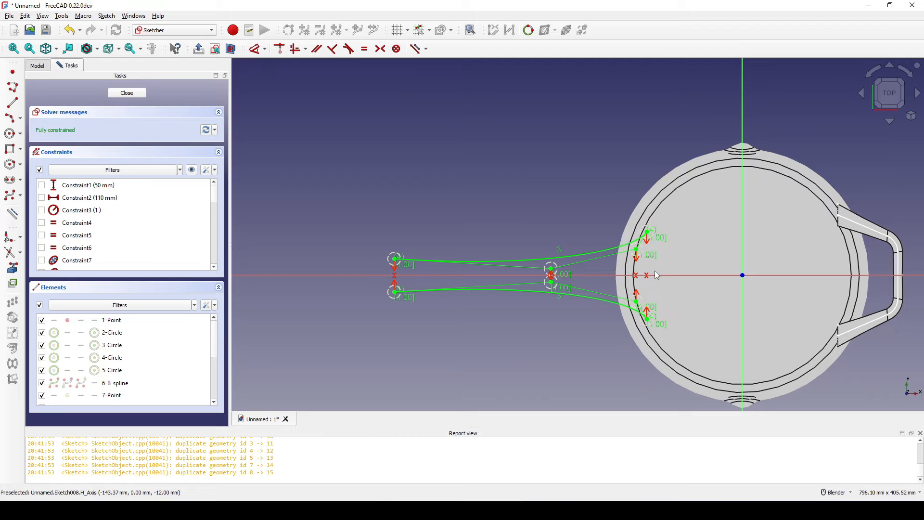
Step: Close the handle sketch and return to the full 3D view of the pan
click(126, 93)
scroll(471, 305, down, 3)
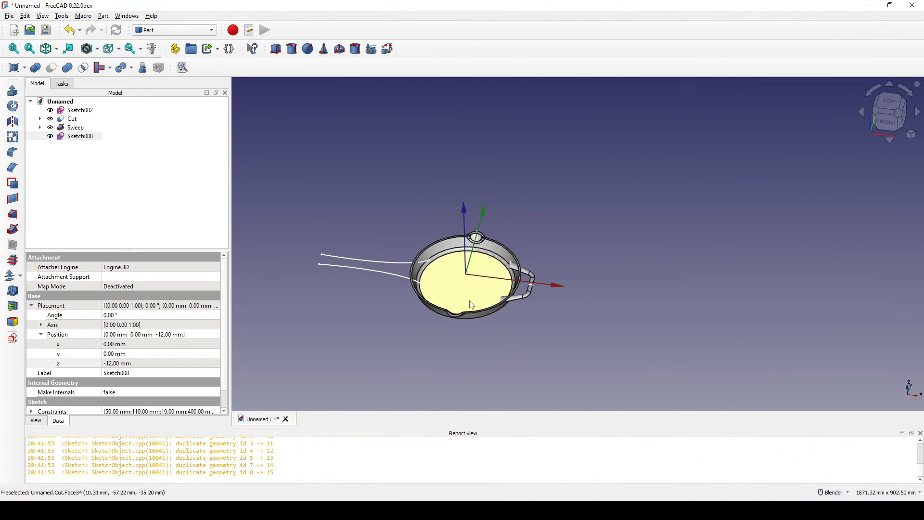
middle_drag(472, 304, 527, 304)
scroll(489, 347, up, 1)
mouse_move(425, 338)
shift+middle_down()
mouse_move(514, 347)
mouse_move(535, 364)
shift+middle_up()
click(502, 344)
scroll(513, 347, up, 2)
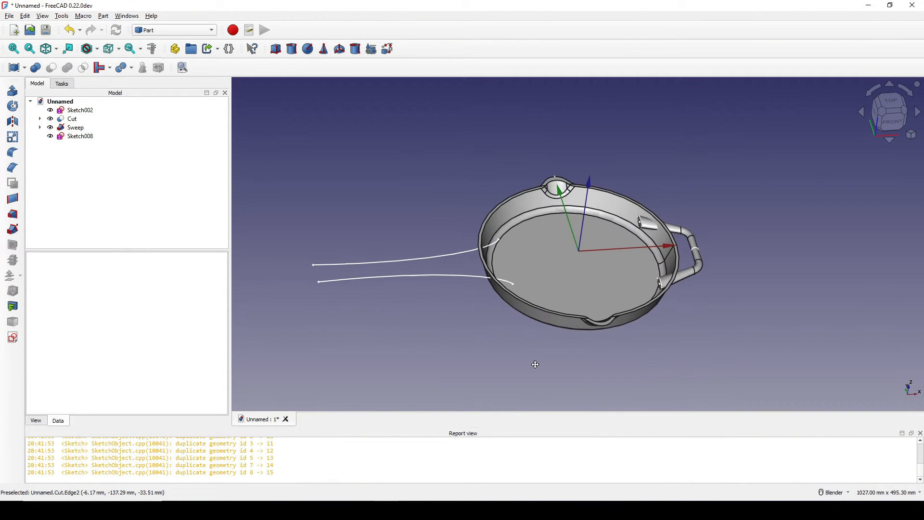
Step: Hide the pan body Cut, leaving the handle curves and the small swept handle shown
click(577, 273)
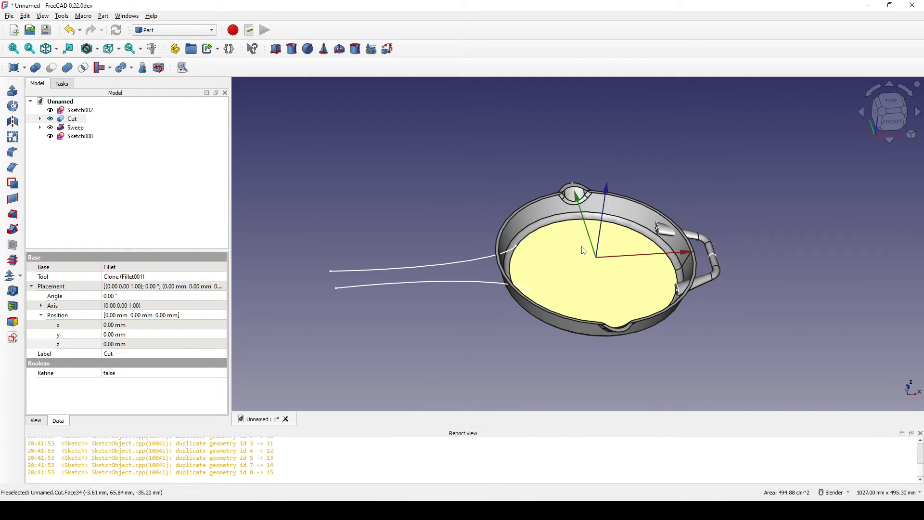
key(space)
mouse_move(584, 250)
middle_down()
mouse_move(557, 256)
mouse_move(517, 313)
mouse_move(546, 314)
mouse_move(519, 255)
middle_up()
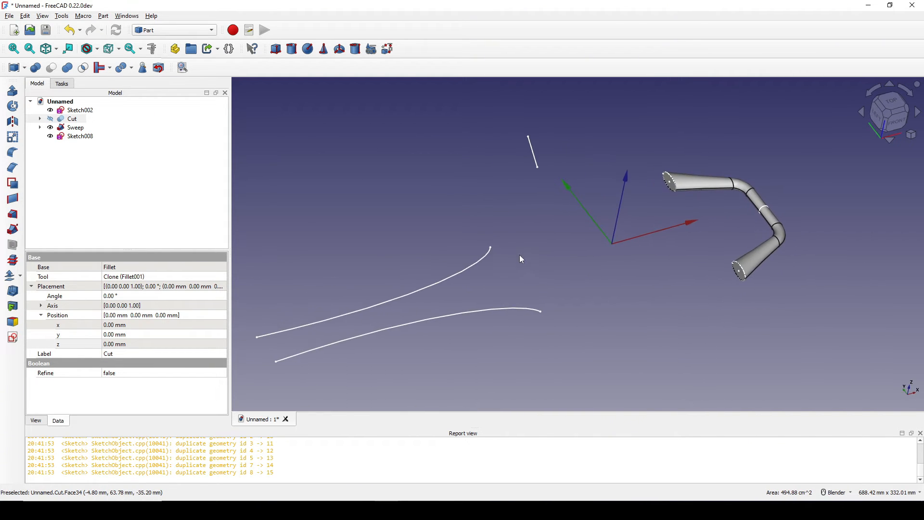
Step: Create a sketch attached to the inner endpoints of both handle curves using the Align O-X-Y method
click(491, 248)
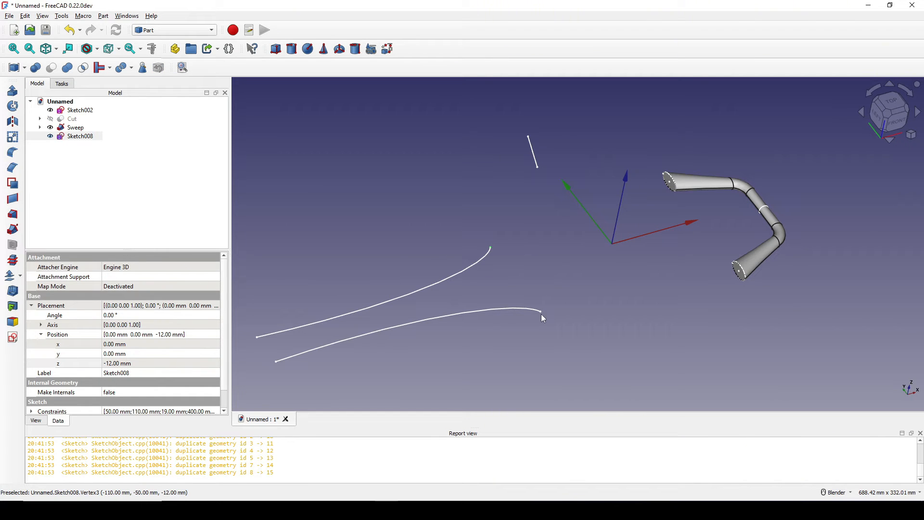
scroll(541, 314, down, 3)
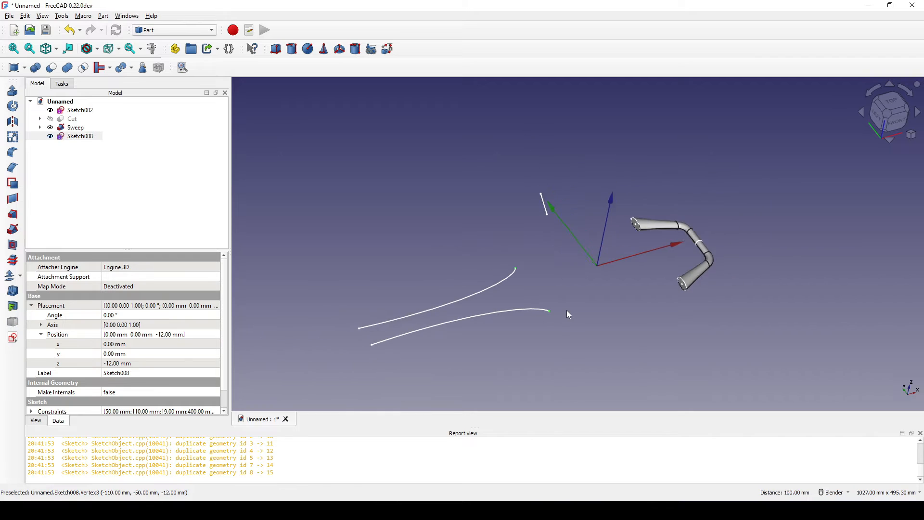
scroll(568, 303, up, 2)
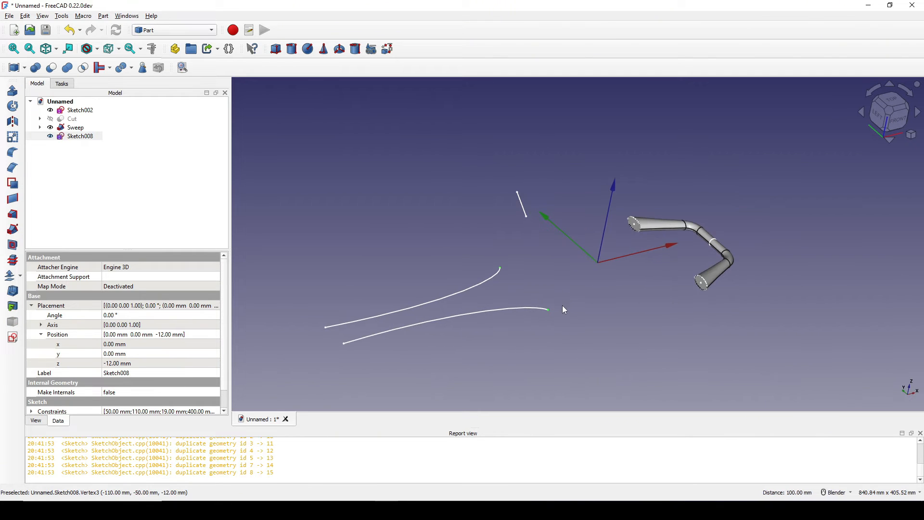
middle_drag(567, 312, 607, 278)
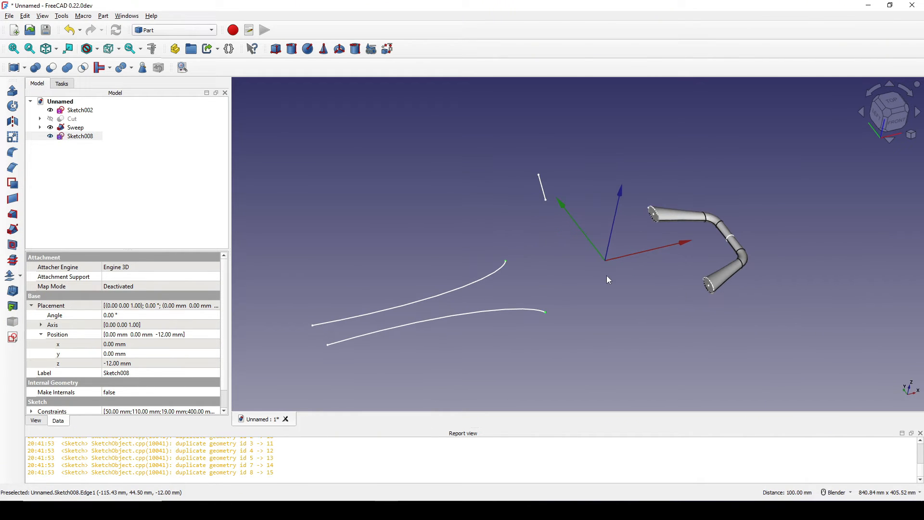
click(9, 338)
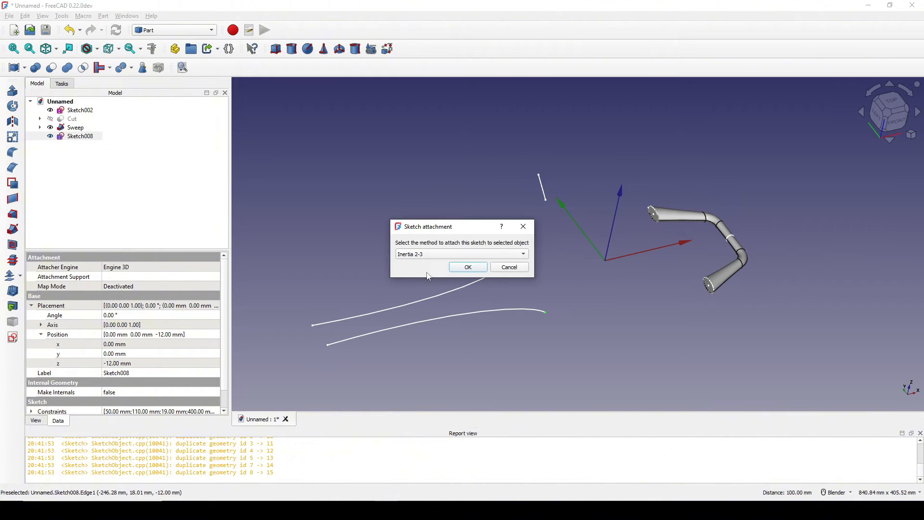
click(435, 255)
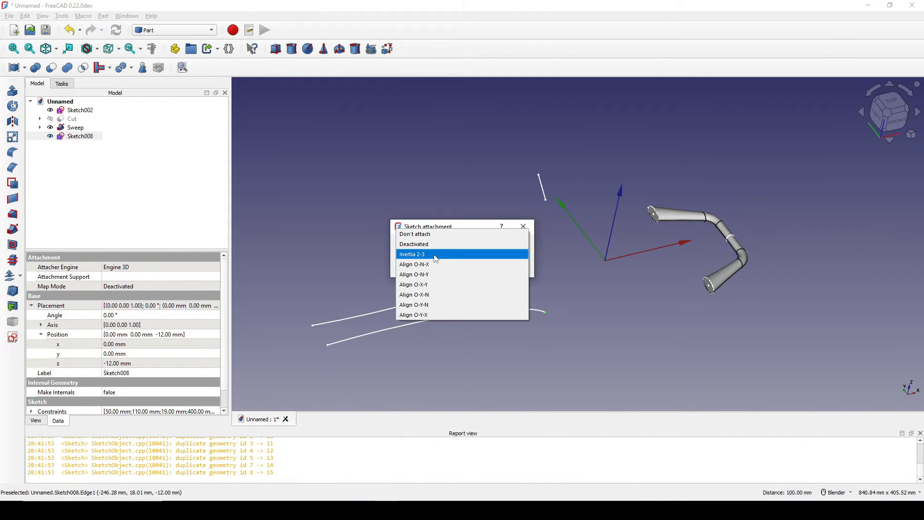
click(442, 285)
drag(465, 232, 361, 215)
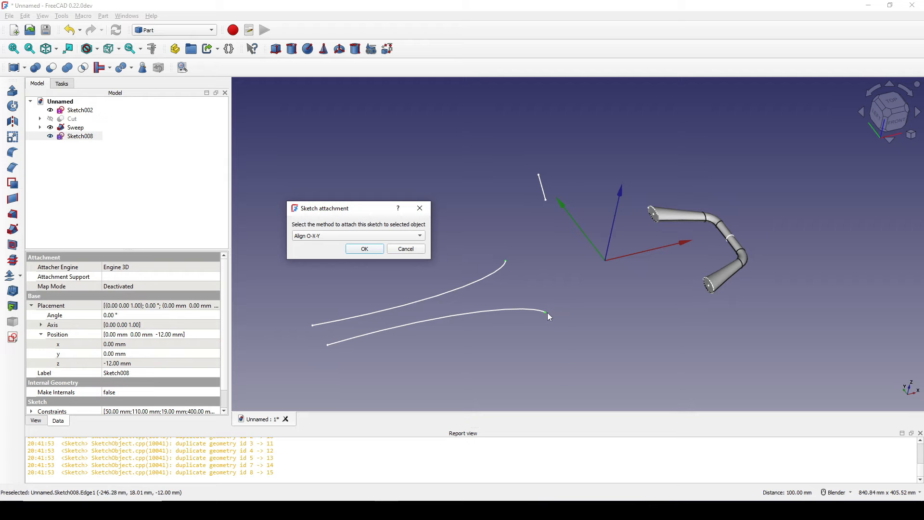
click(365, 248)
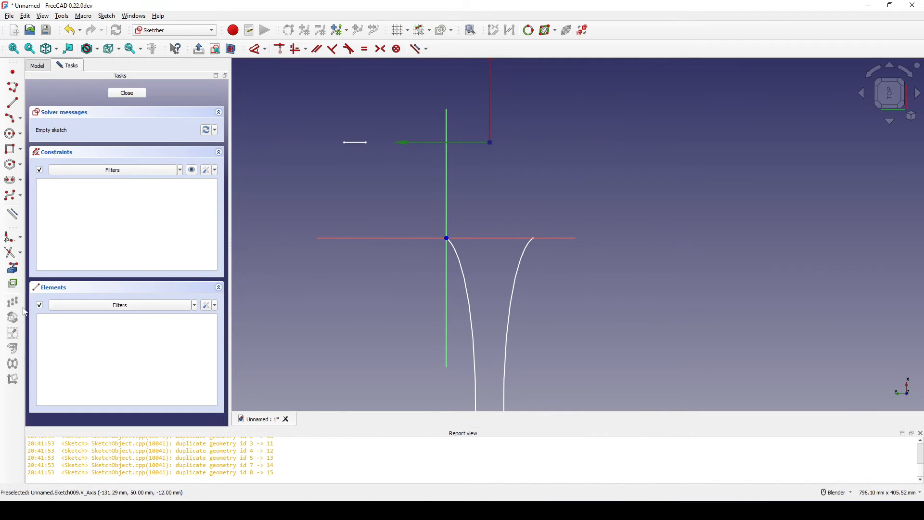
Step: Link the second curve's inner endpoint as external geometry and draw a centre-based ellipse with a minor axis about 54 mm above the curves
click(12, 268)
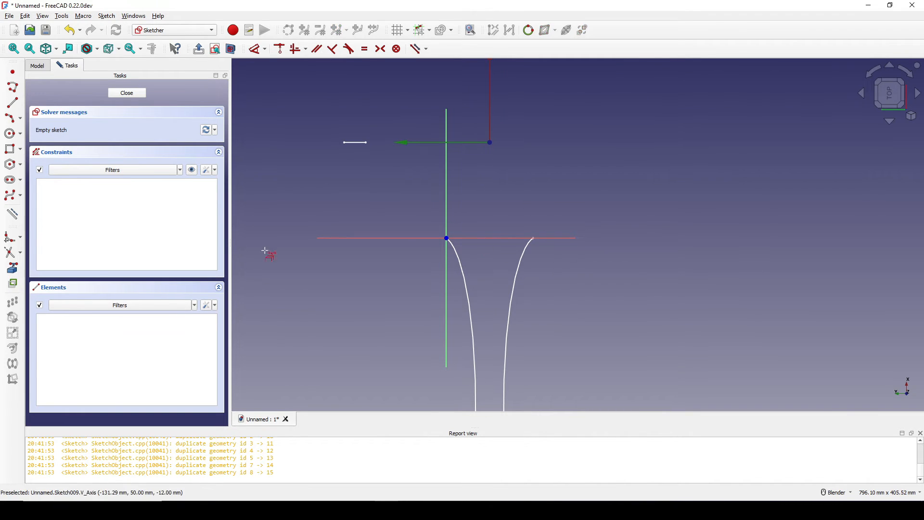
click(535, 239)
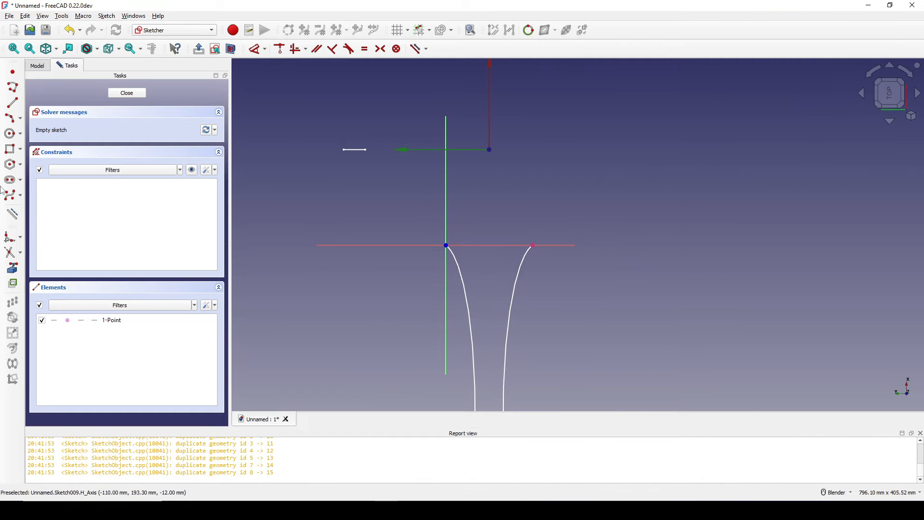
click(19, 134)
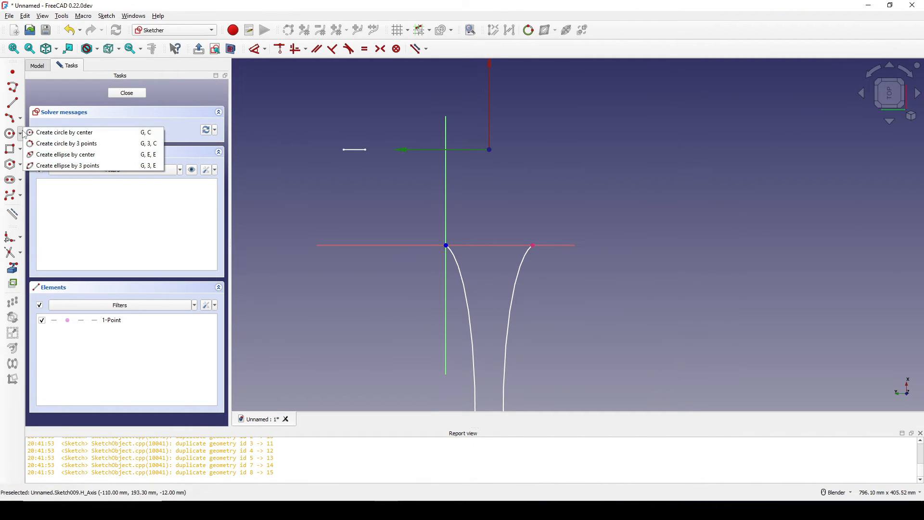
click(34, 155)
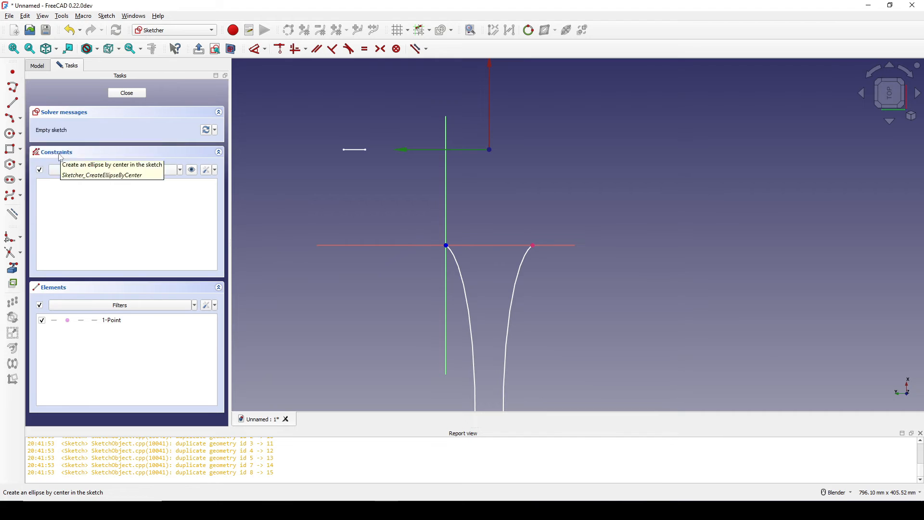
click(487, 191)
click(528, 193)
click(582, 169)
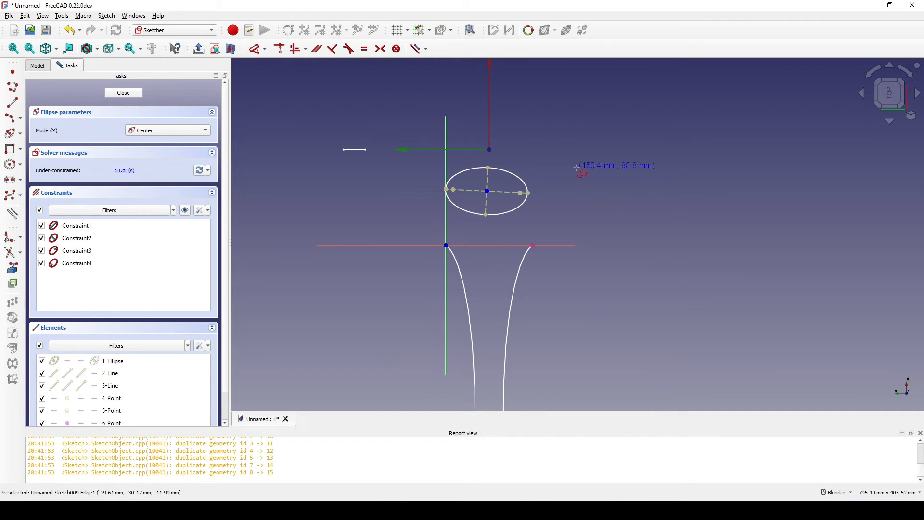
right_click(582, 169)
Step: Constrain the ellipse's minor axis vertical and set its length to 22 mm
click(489, 182)
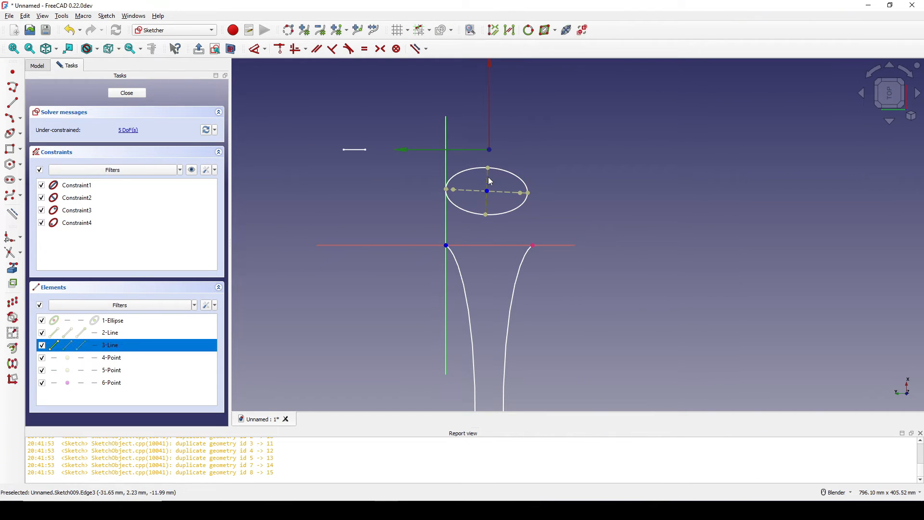
key(v)
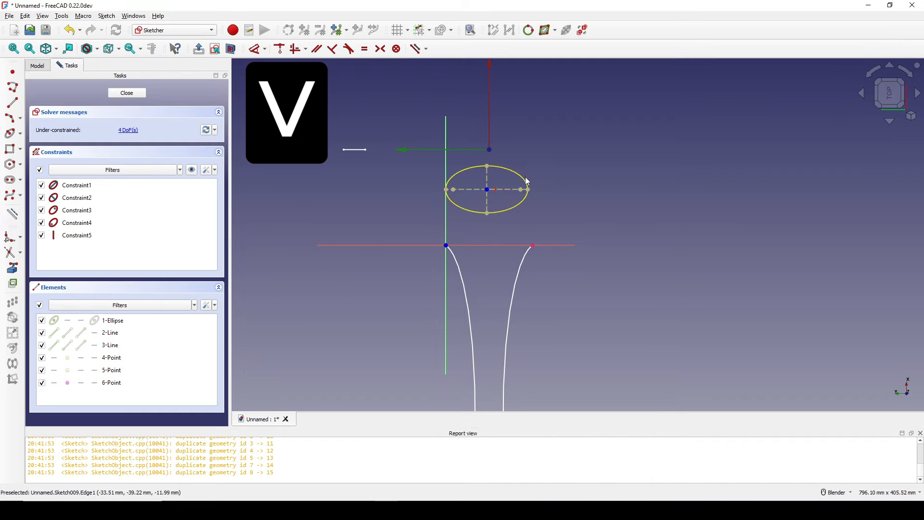
key(d)
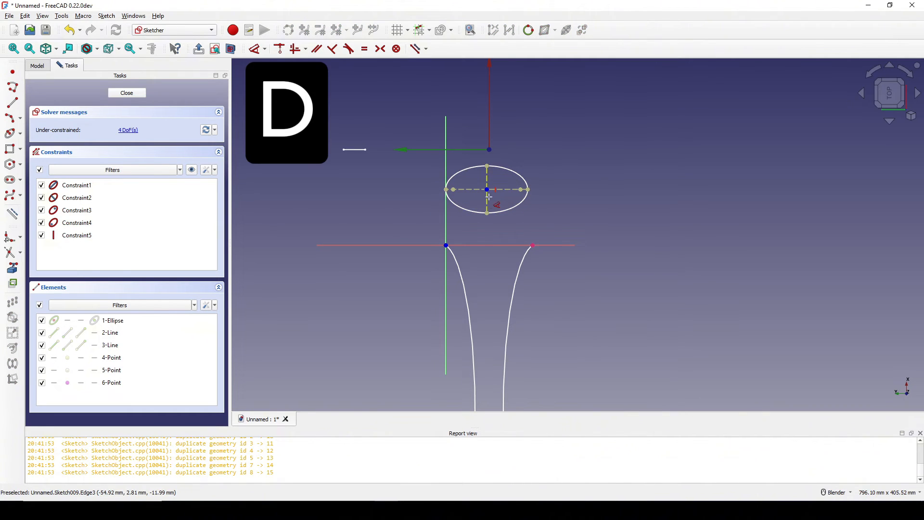
click(597, 198)
text(22mm)
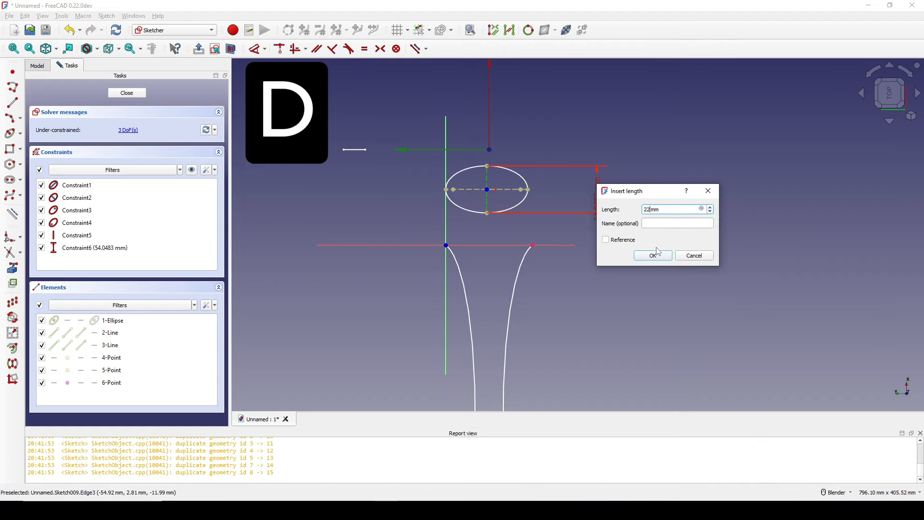
click(657, 254)
right_click(675, 237)
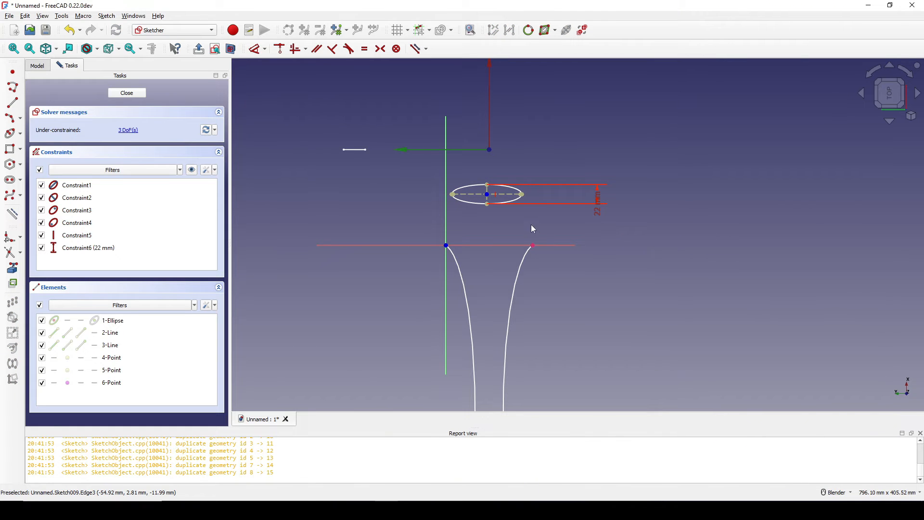
Step: Constrain the ellipse's centre onto the sketch's horizontal axis
click(487, 194)
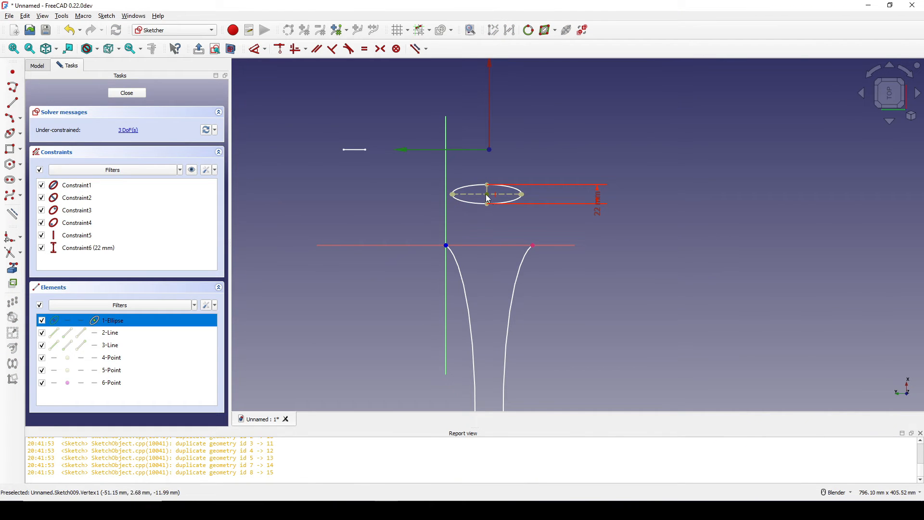
click(497, 245)
key(c)
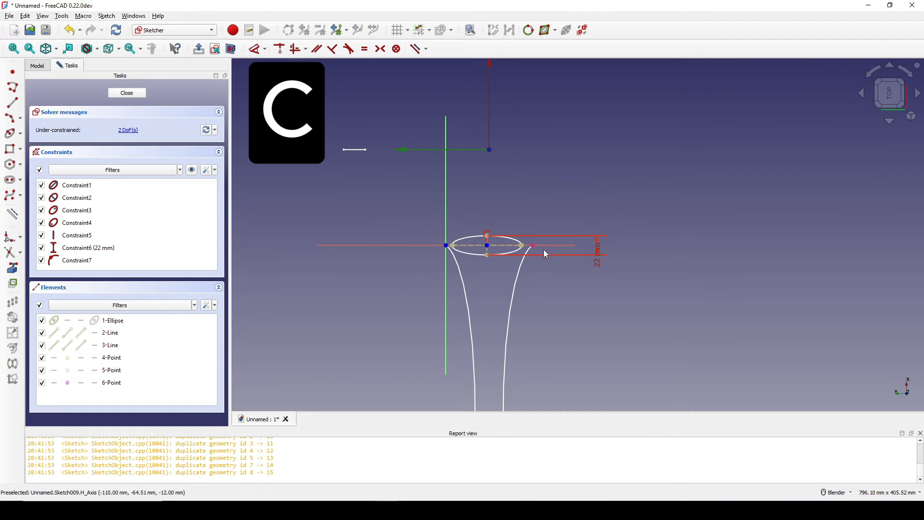
Step: Constrain the ellipse to pass through the sketch origin and its opposite major-axis endpoint to the linked curve endpoint
scroll(504, 267, up, 2)
scroll(505, 269, up, 3)
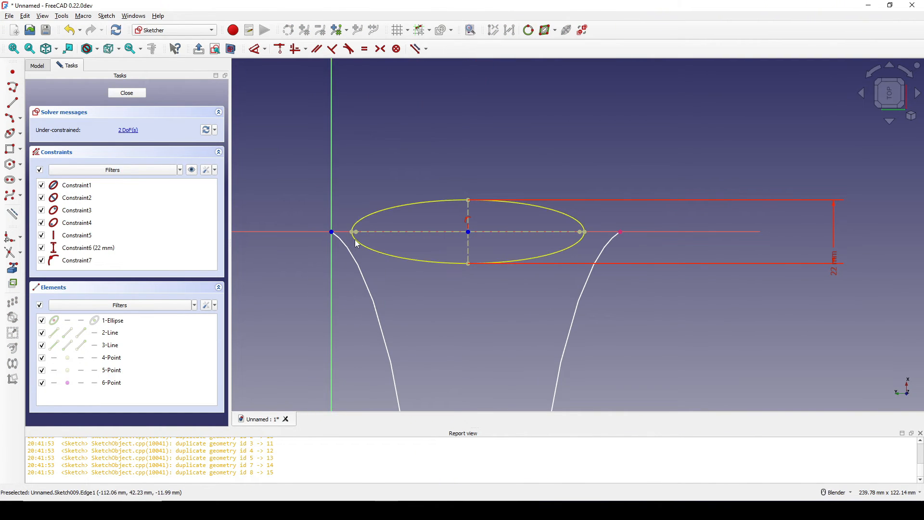
click(357, 245)
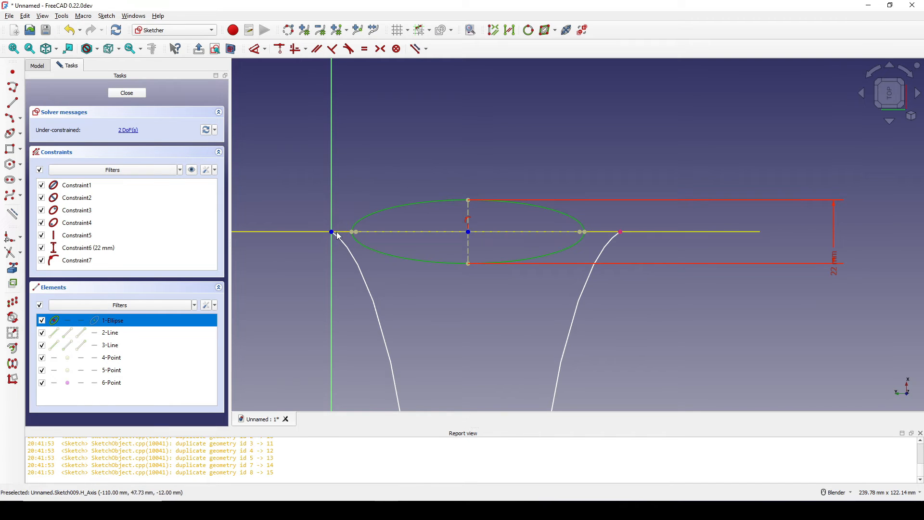
click(334, 233)
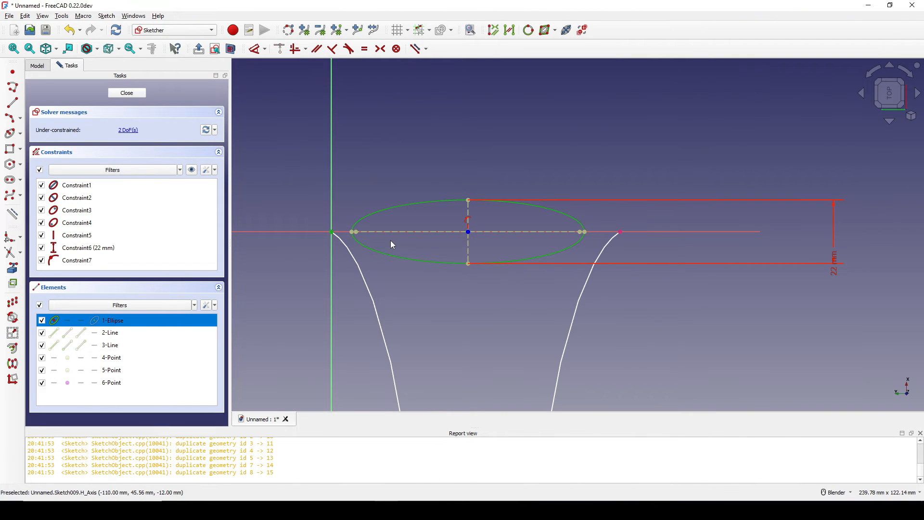
key(o)
click(587, 233)
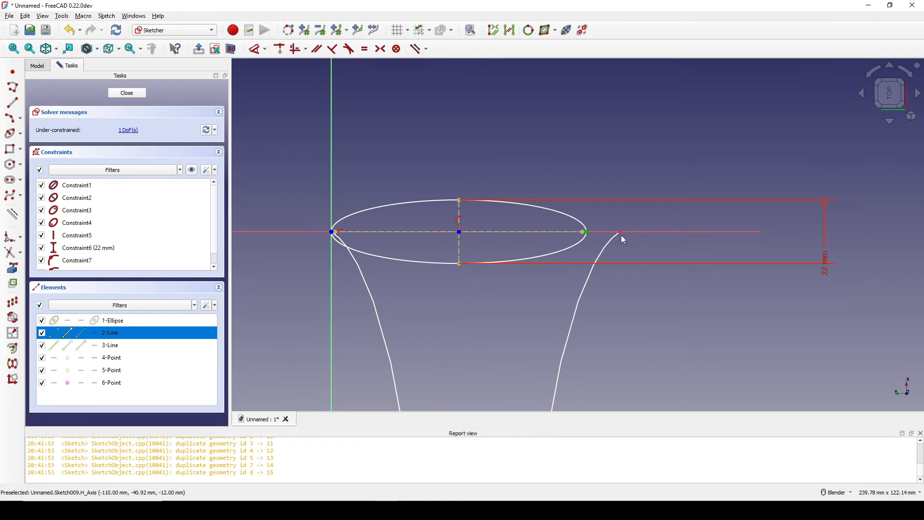
click(621, 232)
key(o)
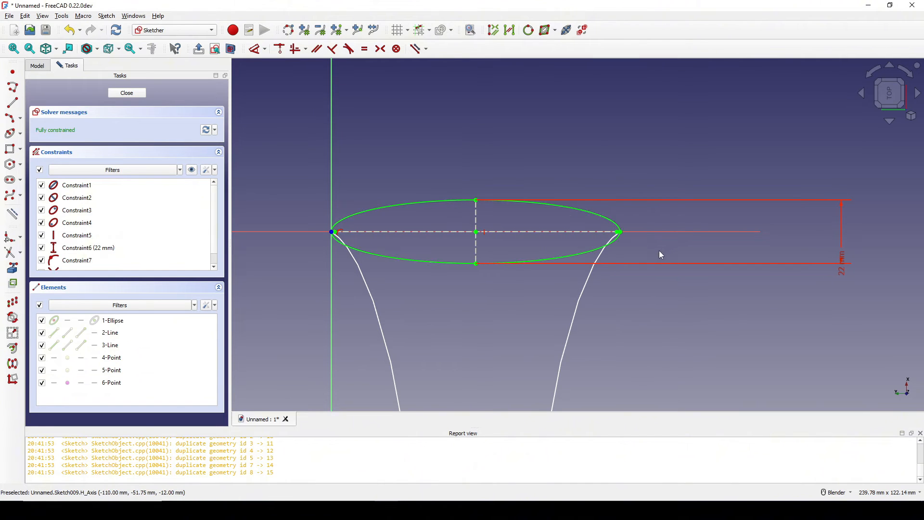
Step: Close the ellipse sketch and return to an angled 3D view of the handle curves
scroll(604, 236, down, 5)
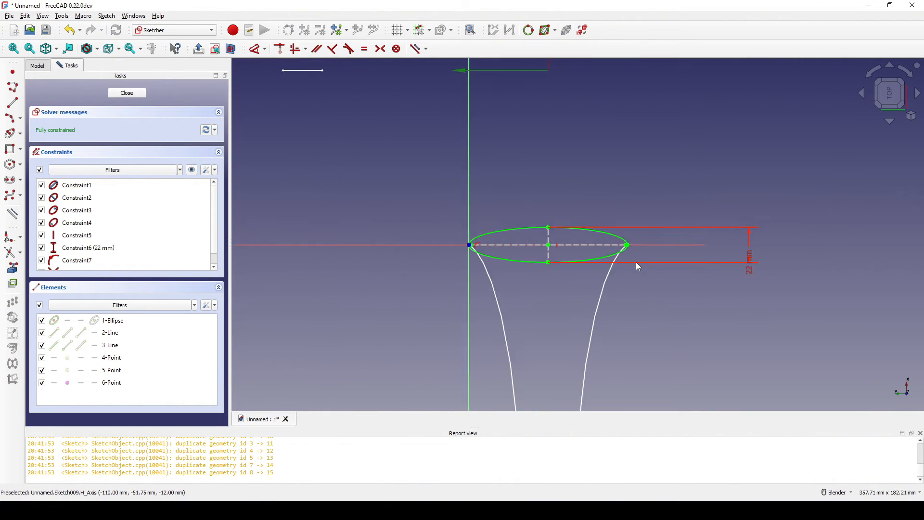
click(127, 92)
mouse_move(520, 299)
middle_down()
mouse_move(458, 319)
mouse_move(545, 330)
middle_up()
scroll(467, 327, up, 2)
scroll(547, 328, up, 2)
middle_drag(605, 340, 628, 329)
scroll(634, 329, down, 2)
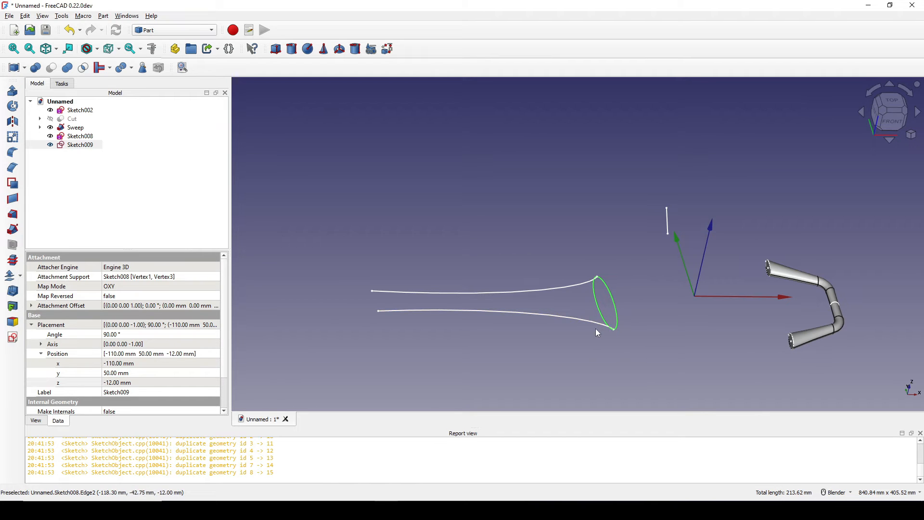
key(Print)
drag(353, 187, 686, 398)
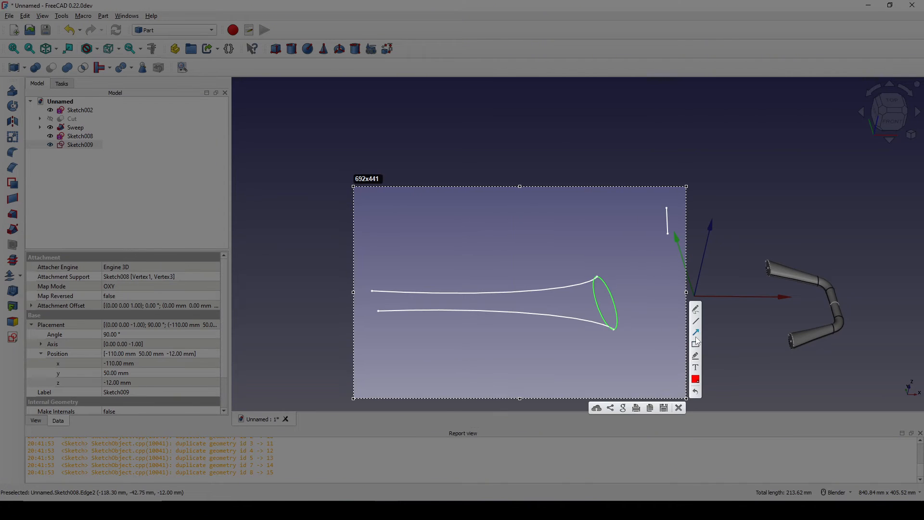
drag(616, 332, 585, 249)
click(678, 408)
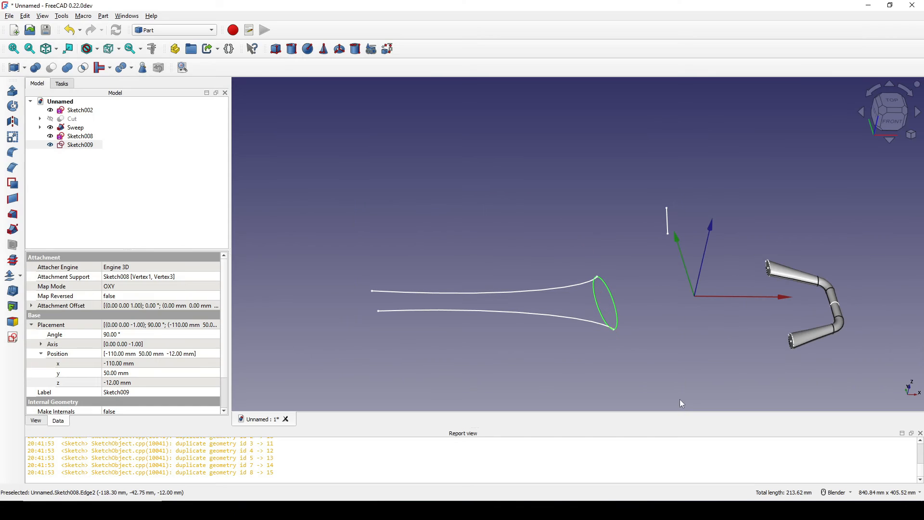
Step: Set the ellipse sketch's attachment offset rotation axis to x 1.00 and z 0.00
click(79, 146)
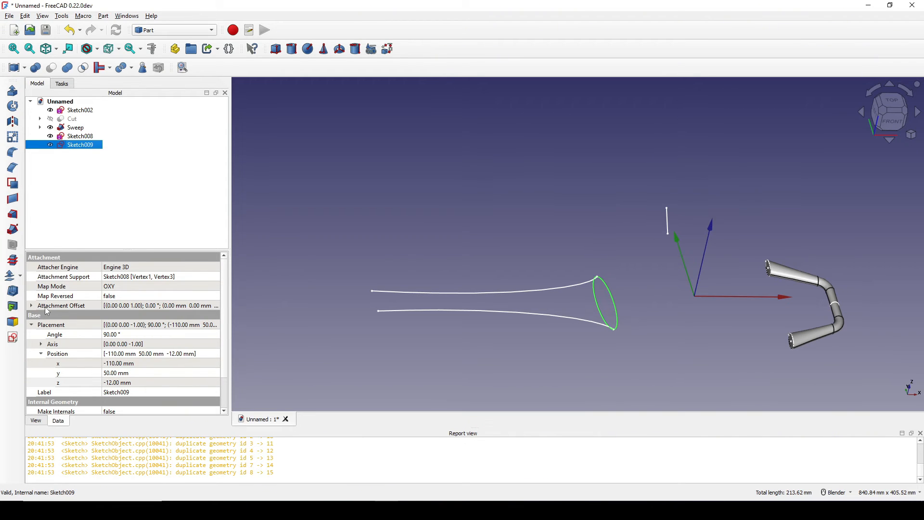
click(32, 306)
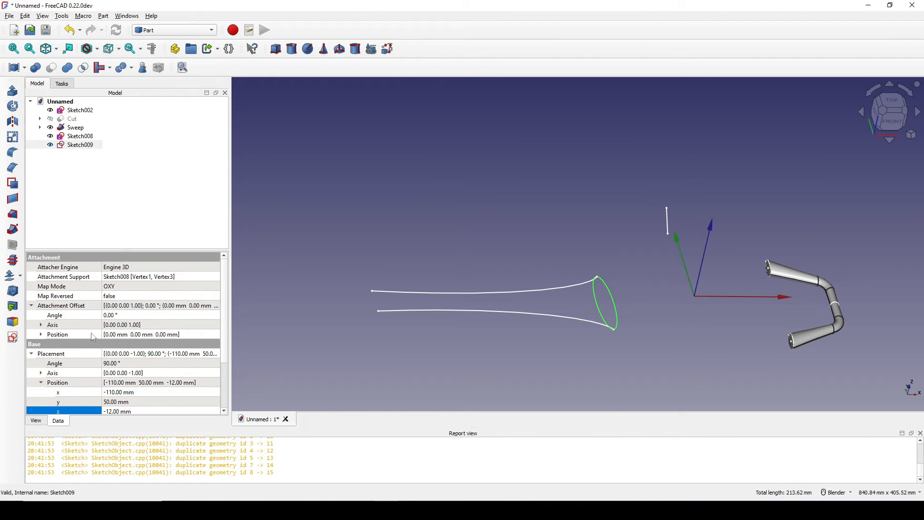
click(41, 325)
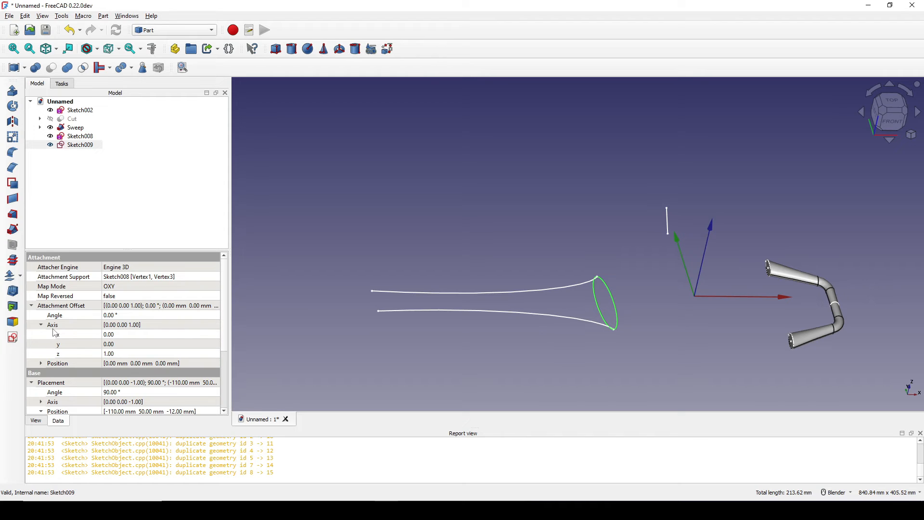
click(65, 357)
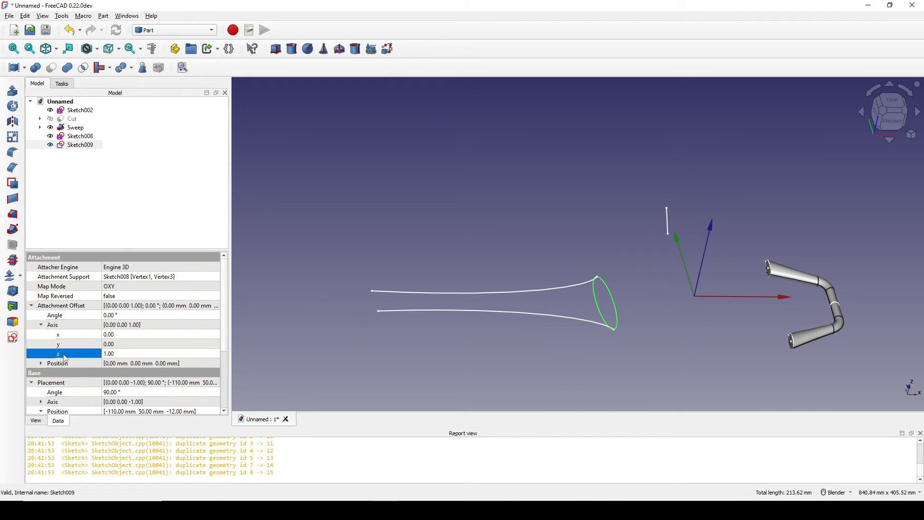
click(128, 353)
text(0)
click(119, 334)
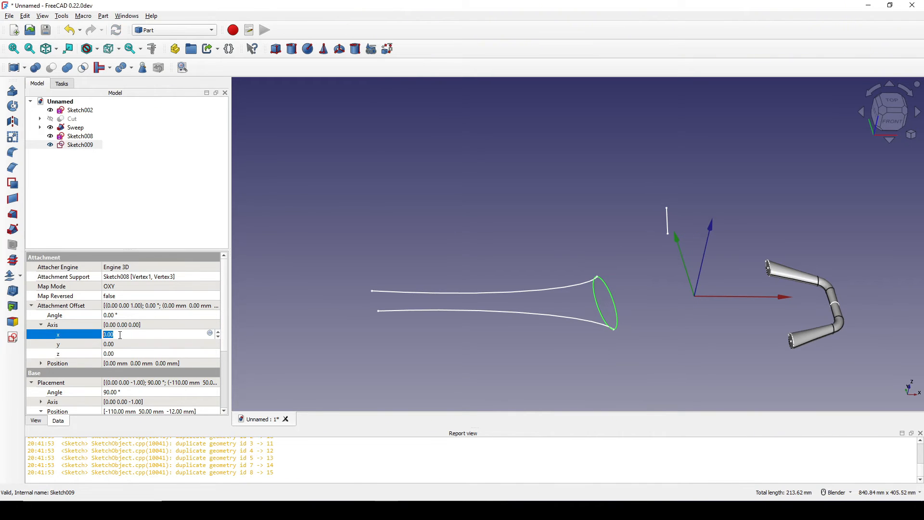
text(1)
click(72, 348)
Step: Set the ellipse sketch's attachment offset angle to 90° so it stands upright at the handle curves
click(123, 315)
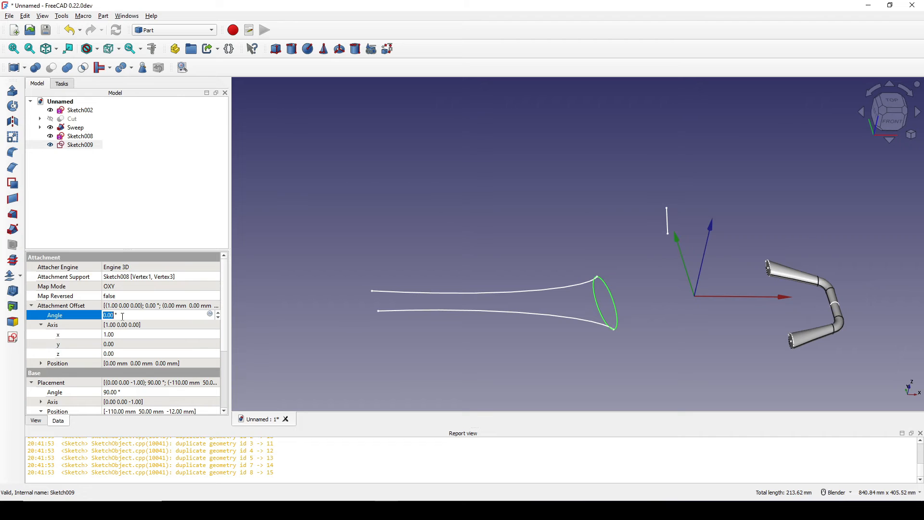
text(90)
key(Return)
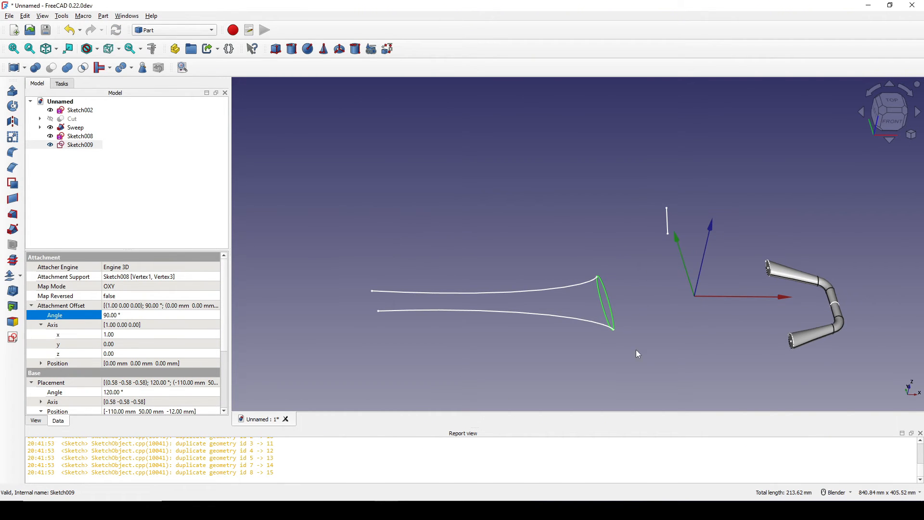
mouse_move(637, 349)
middle_down()
mouse_move(650, 324)
mouse_move(680, 318)
mouse_move(651, 209)
middle_up()
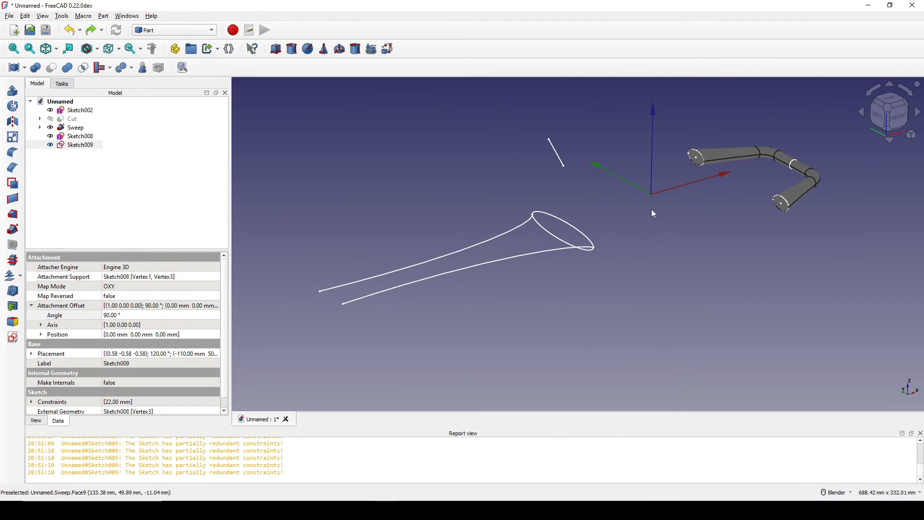
Step: Switch to the Curved Shapes workbench and create a curved array from the ellipse sketch with the handle curves as hullcurves
click(168, 32)
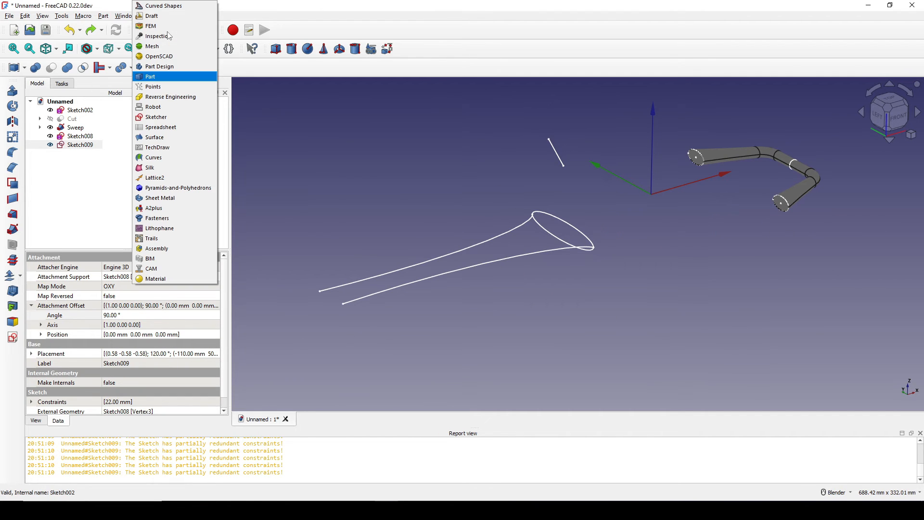
click(164, 6)
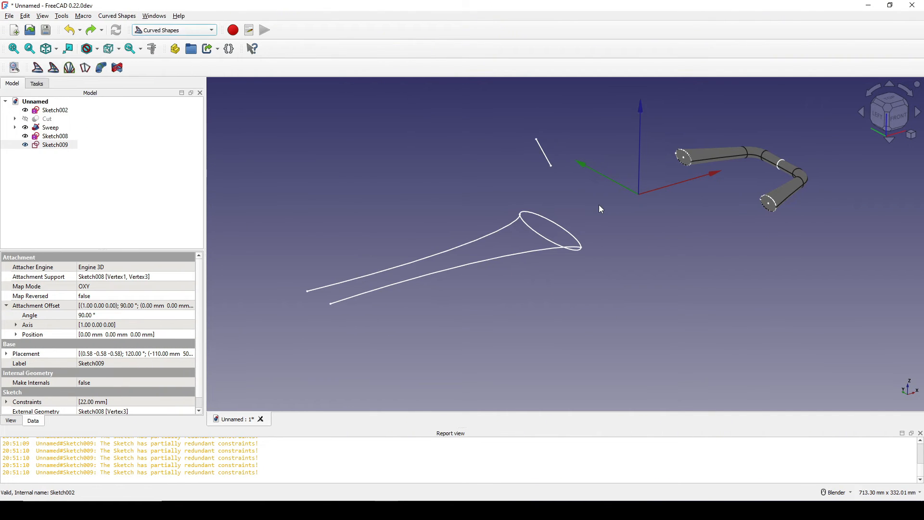
shift+middle_drag(572, 211, 573, 217)
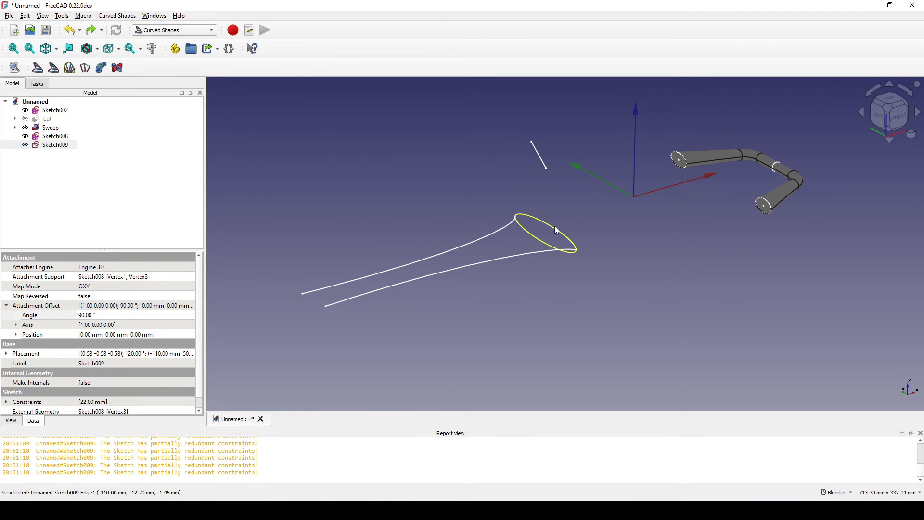
click(554, 226)
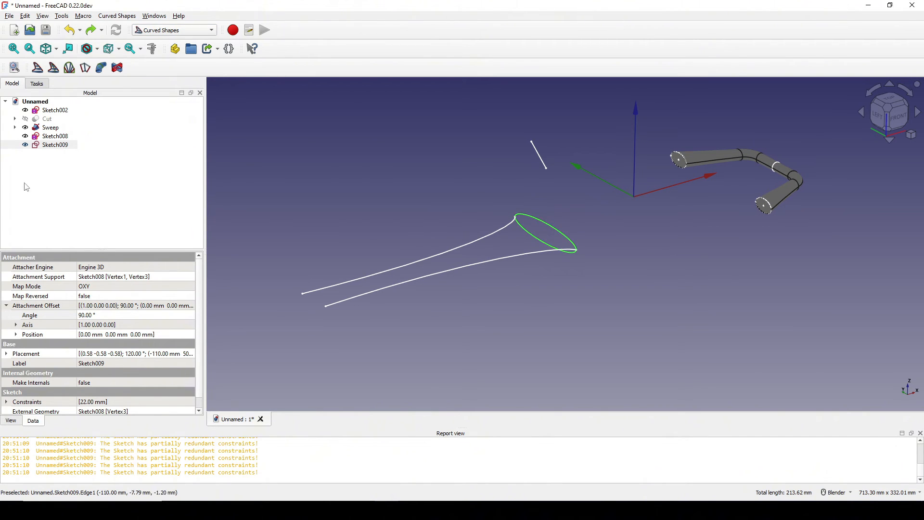
ctrl+click(58, 137)
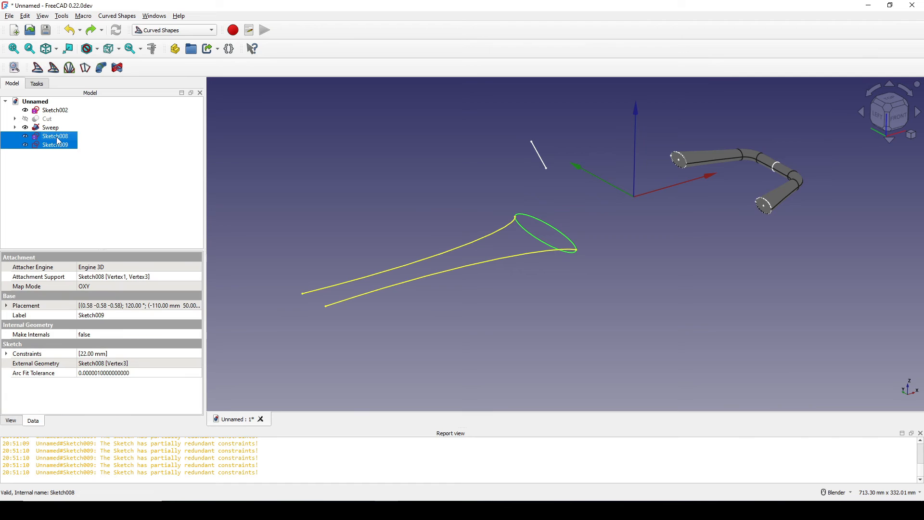
click(38, 69)
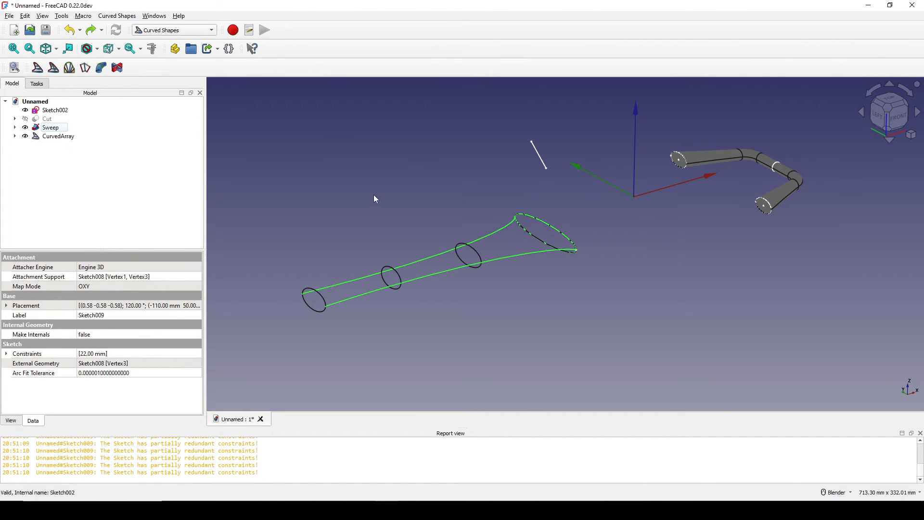
Step: Set the curved array's number of items to 40
click(62, 139)
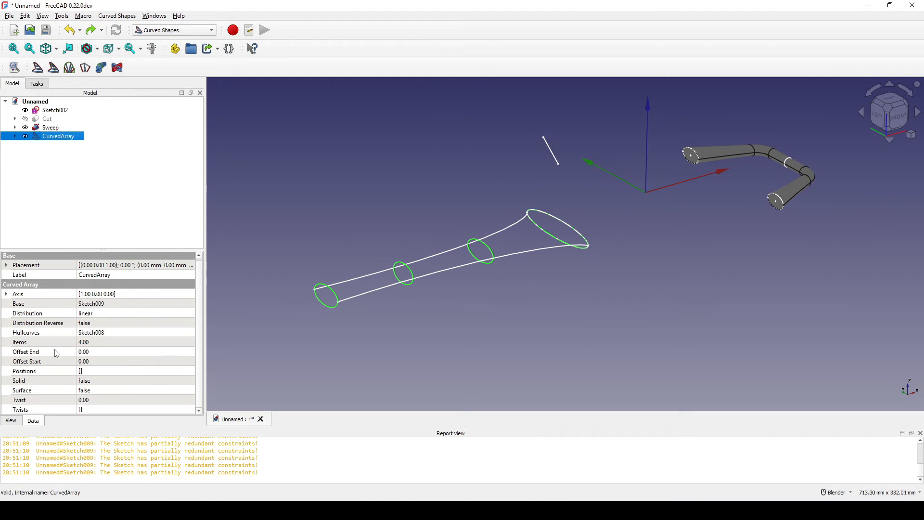
click(29, 381)
click(25, 344)
click(95, 343)
text(4)
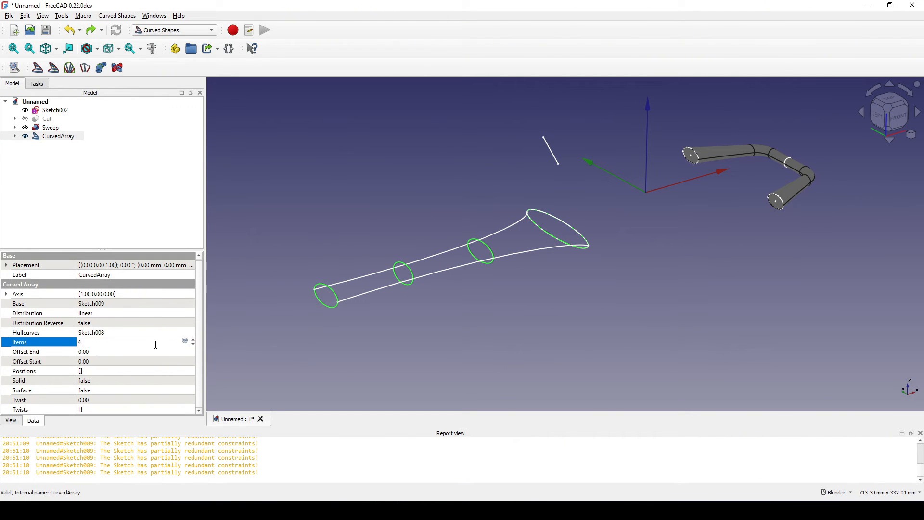
text(0)
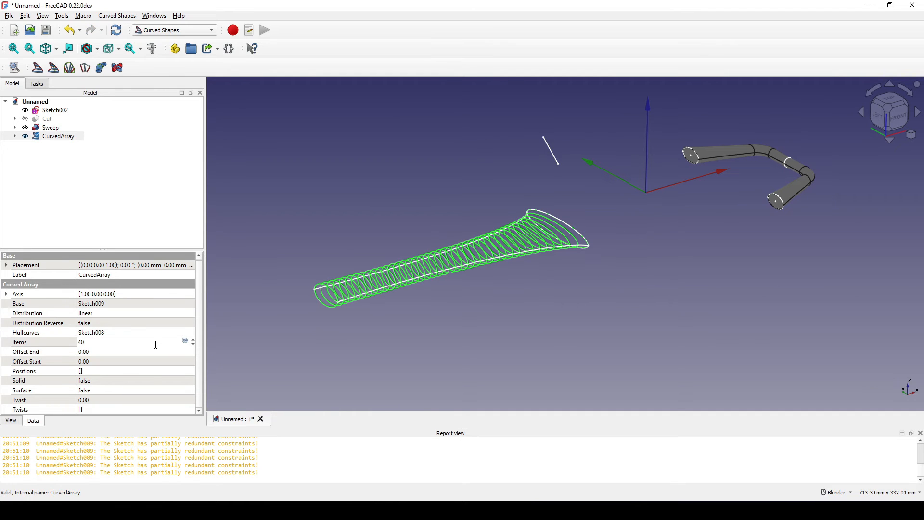
key(Return)
Step: Set the curved array's Solid property to true
click(29, 391)
click(40, 384)
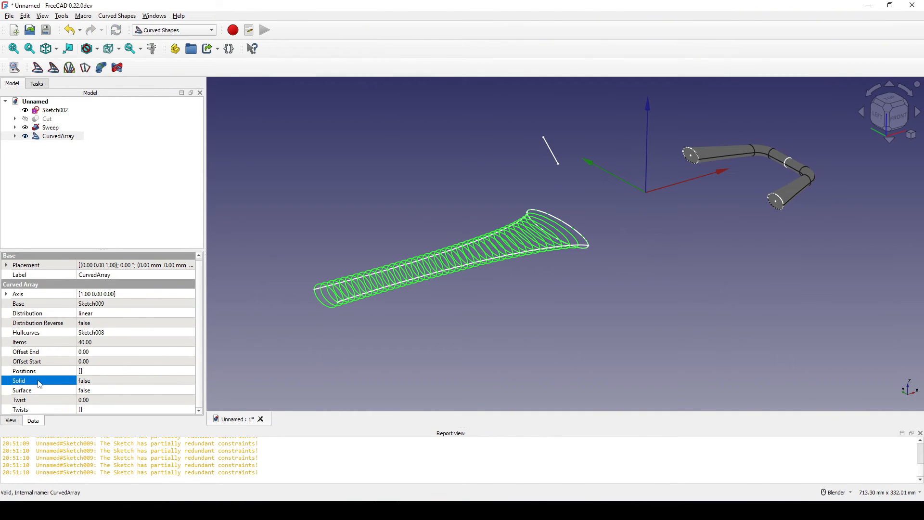
click(95, 381)
click(88, 392)
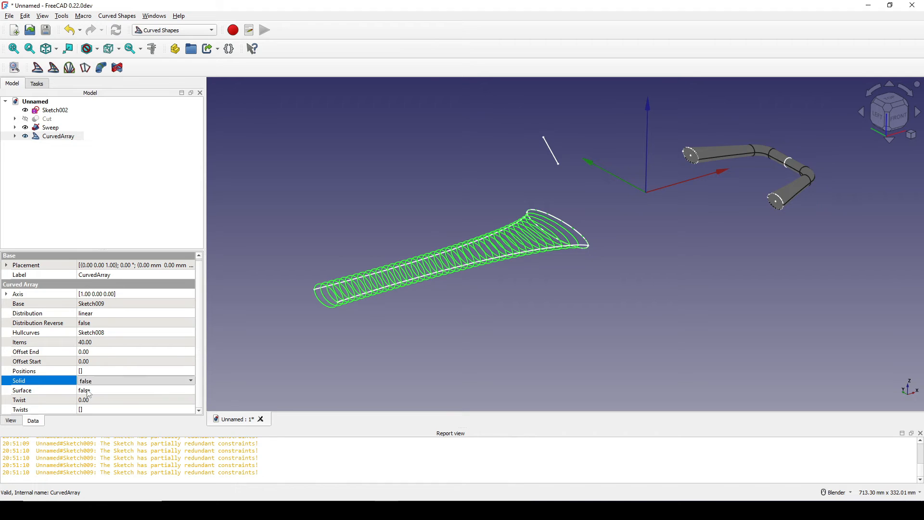
click(37, 389)
middle_drag(586, 277, 547, 311)
click(571, 283)
middle_drag(548, 266, 619, 291)
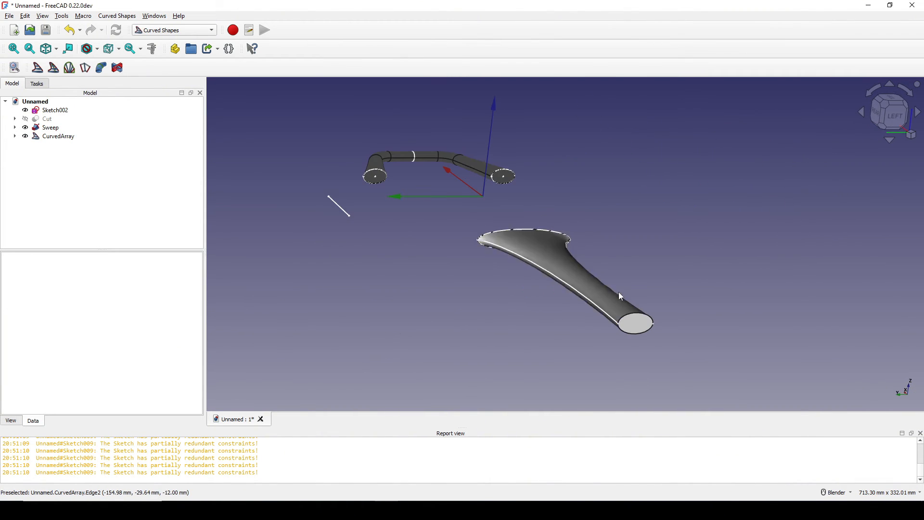
Step: Hide the ellipse sketch and the handle-curve sketch inside the curved array
click(15, 136)
click(64, 145)
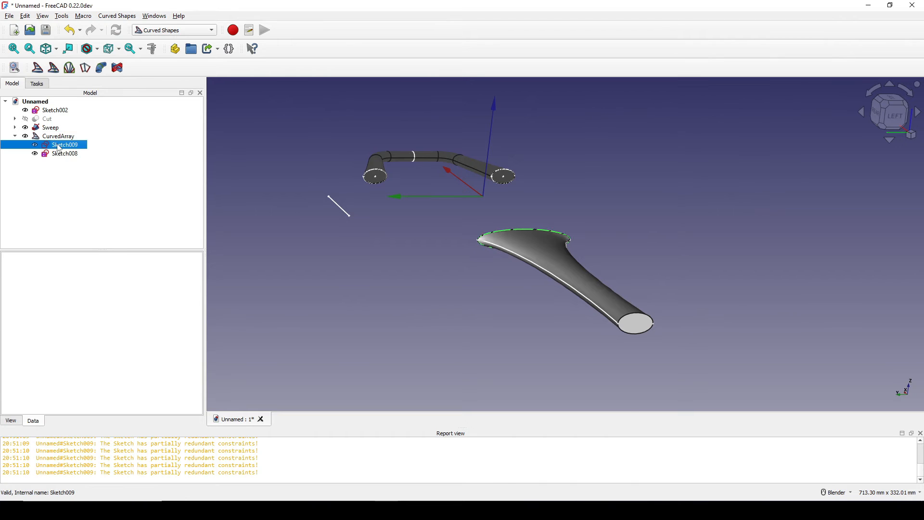
ctrl+click(62, 154)
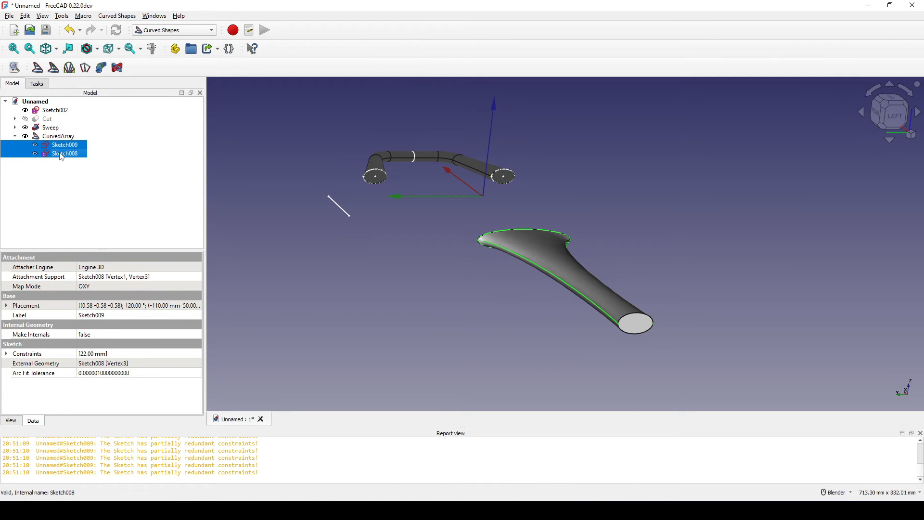
Step: Examine the solid handle's shape and its narrow end face from an angled view
mouse_move(557, 244)
middle_down()
mouse_move(592, 305)
mouse_move(471, 305)
mouse_move(553, 308)
mouse_move(619, 335)
mouse_move(630, 312)
mouse_move(752, 317)
mouse_move(659, 309)
mouse_move(658, 283)
middle_up()
click(619, 278)
click(628, 314)
scroll(620, 319, down, 4)
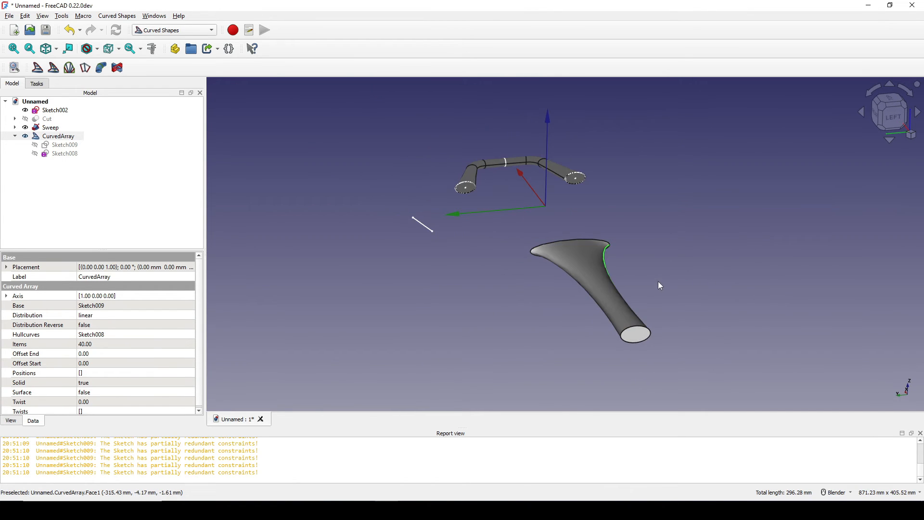
click(658, 283)
scroll(658, 283, up, 2)
scroll(650, 293, up, 2)
scroll(607, 316, up, 2)
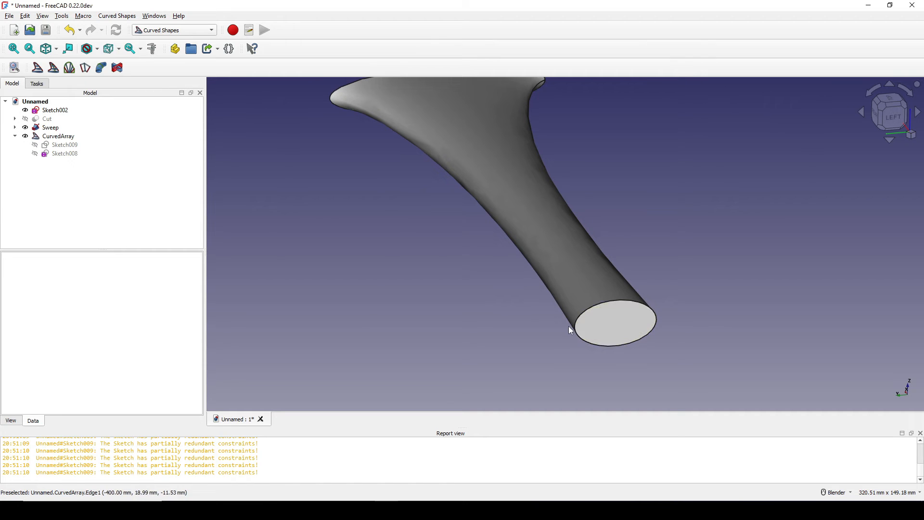
scroll(656, 330, down, 4)
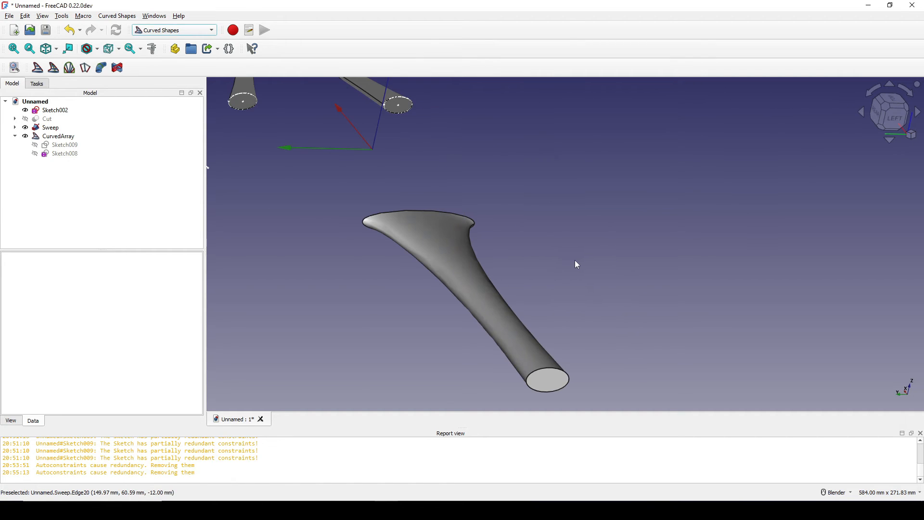
shift+middle_drag(575, 253, 572, 254)
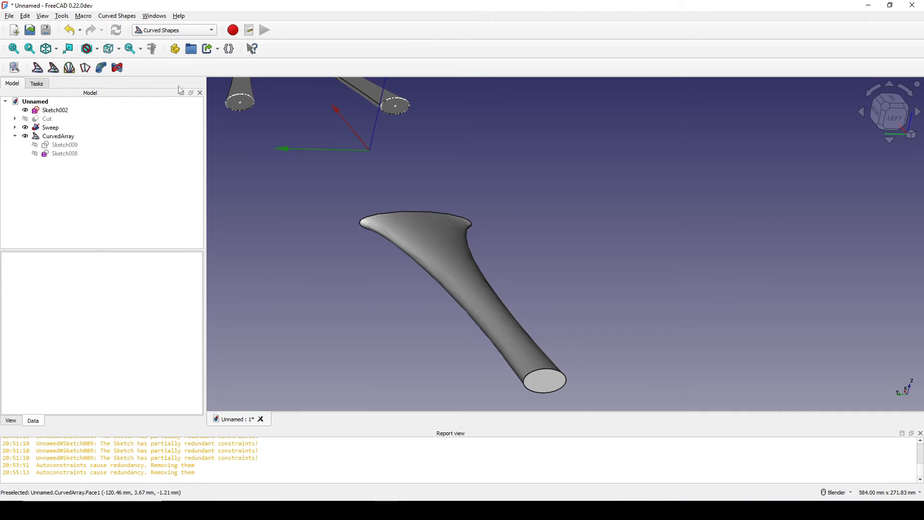
Step: Switch to the Part workbench and create a new sketch on the XY plane with an offset of -12 mm
click(166, 30)
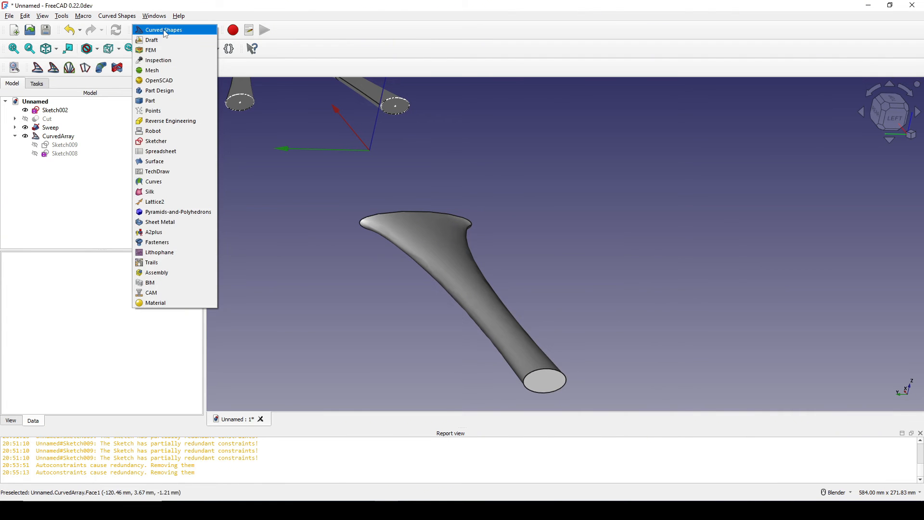
click(151, 101)
middle_drag(581, 315, 504, 323)
scroll(552, 284, down, 1)
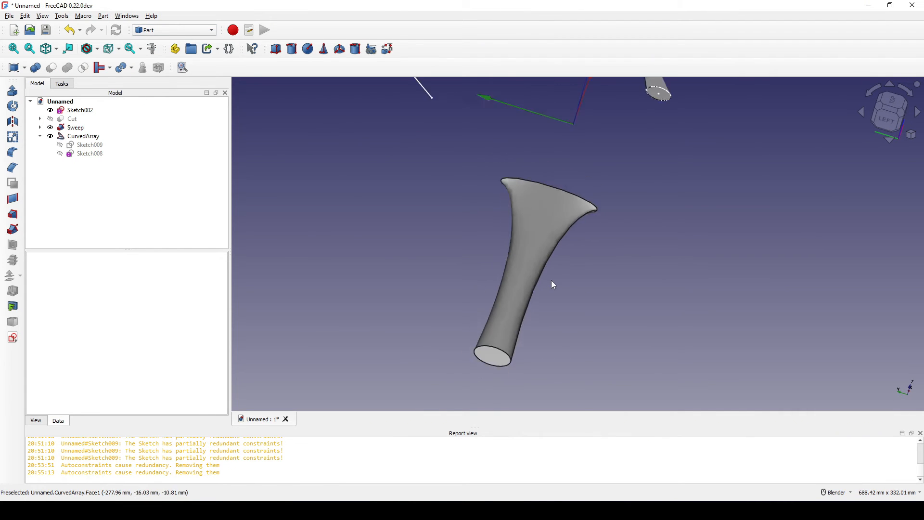
scroll(553, 284, down, 1)
click(13, 337)
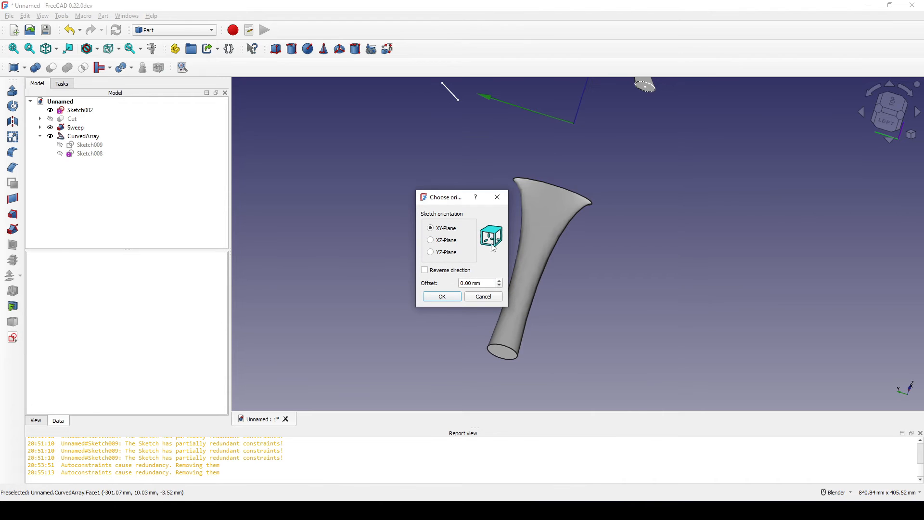
drag(486, 283, 445, 285)
text(-12)
key(Return)
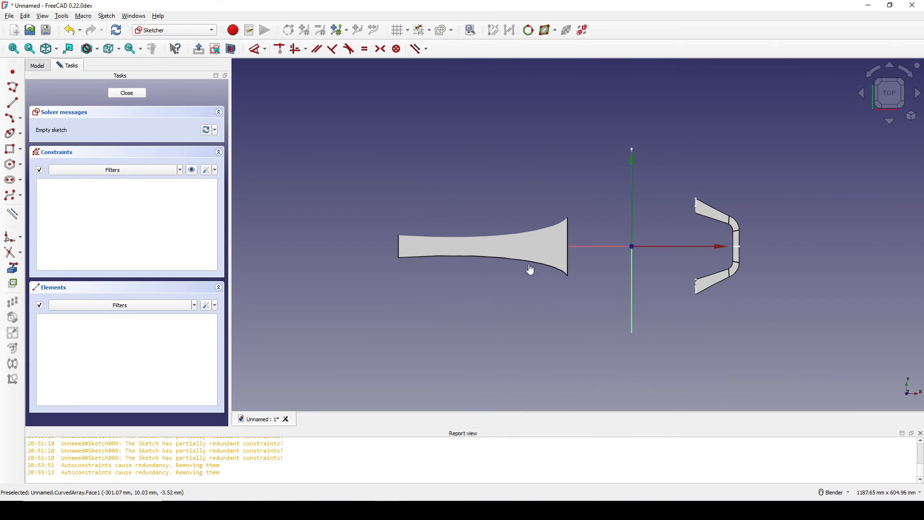
Step: Draw a line along the sketch's vertical axis, running from above the origin to below it
click(12, 103)
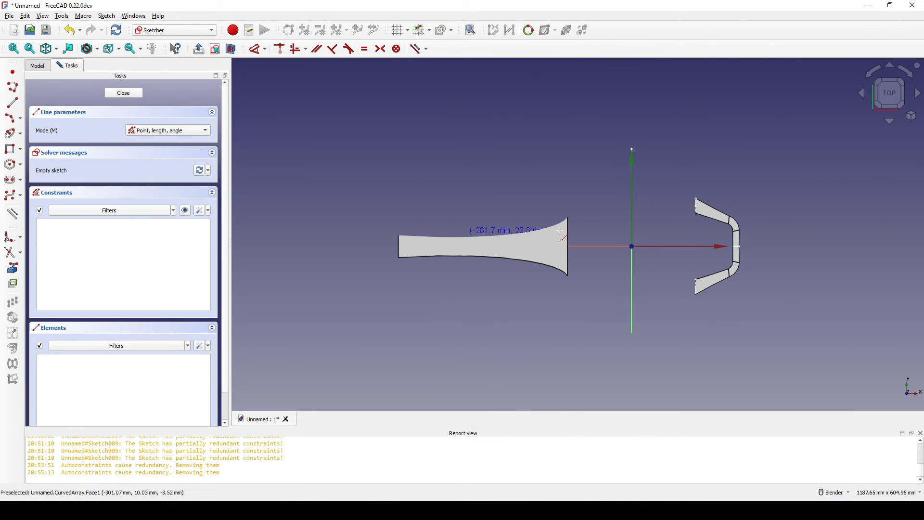
click(631, 170)
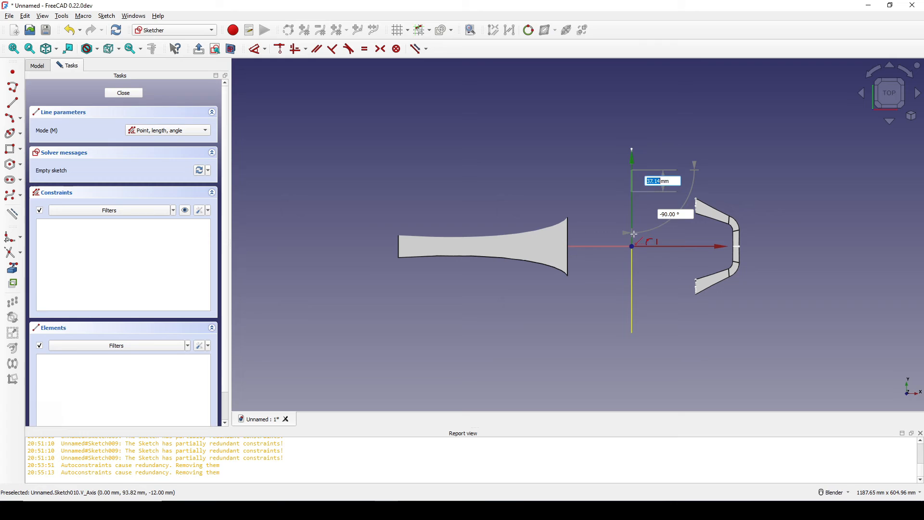
click(632, 309)
right_click(672, 295)
shift+middle_drag(669, 251, 664, 261)
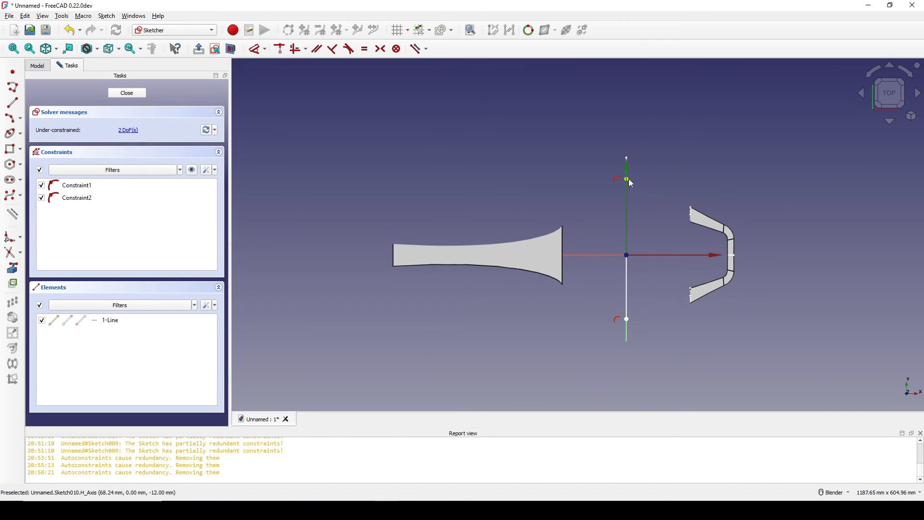
Step: Constrain the line's two endpoints to be symmetric about the sketch's horizontal axis
click(627, 179)
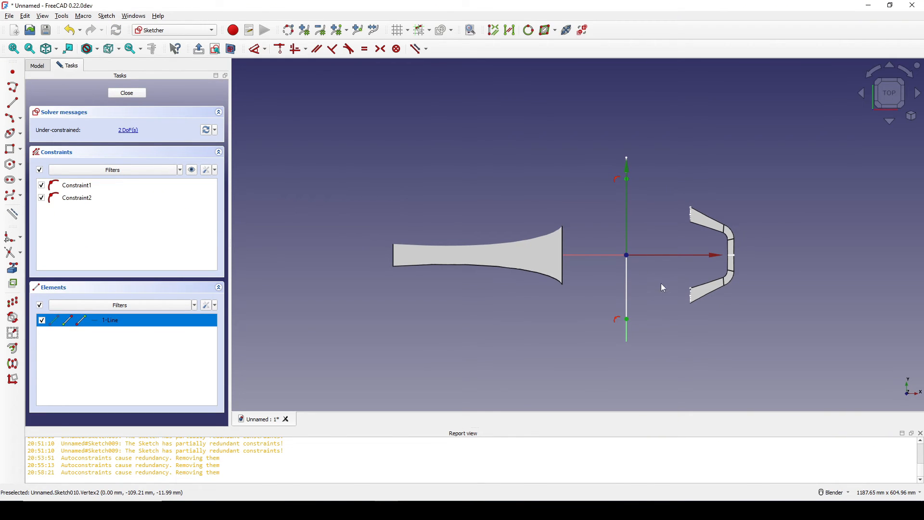
scroll(681, 272, up, 3)
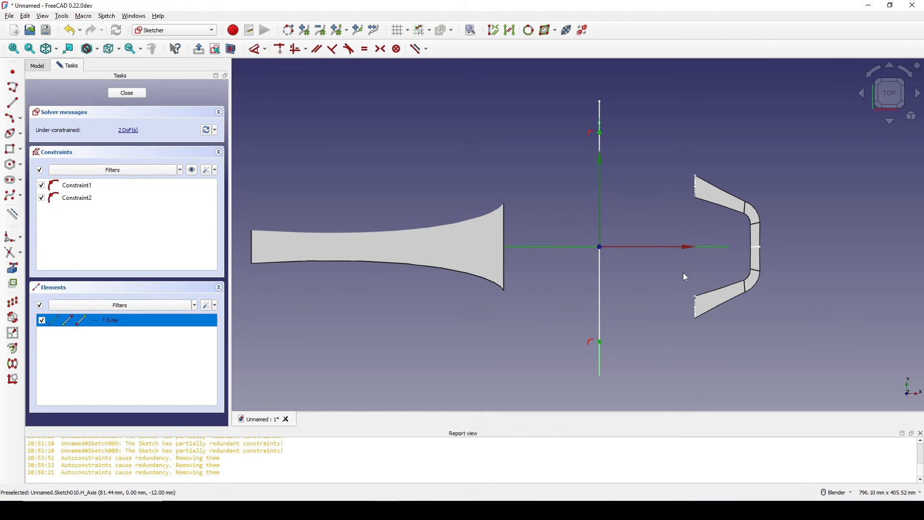
key(s)
scroll(683, 271, down, 2)
shift+middle_drag(586, 256, 625, 258)
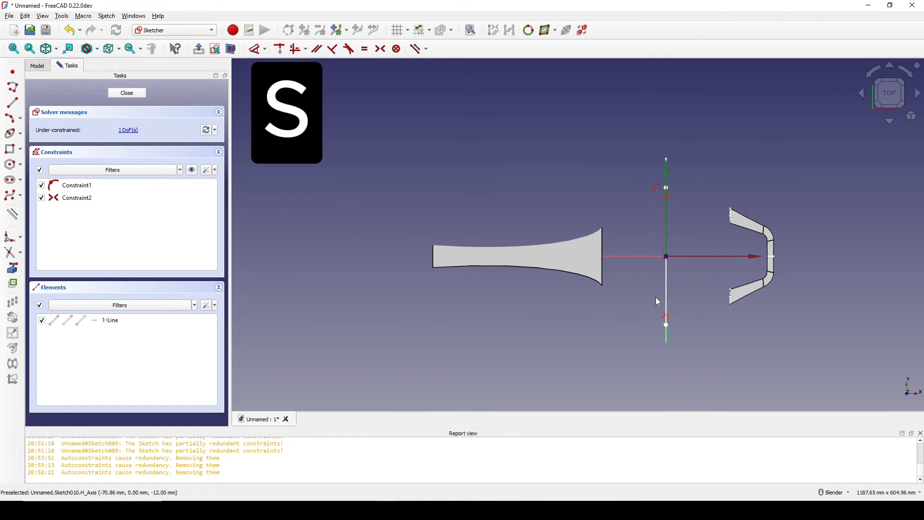
Step: Set the vertical line's length to 200 mm and close the sketch
click(669, 294)
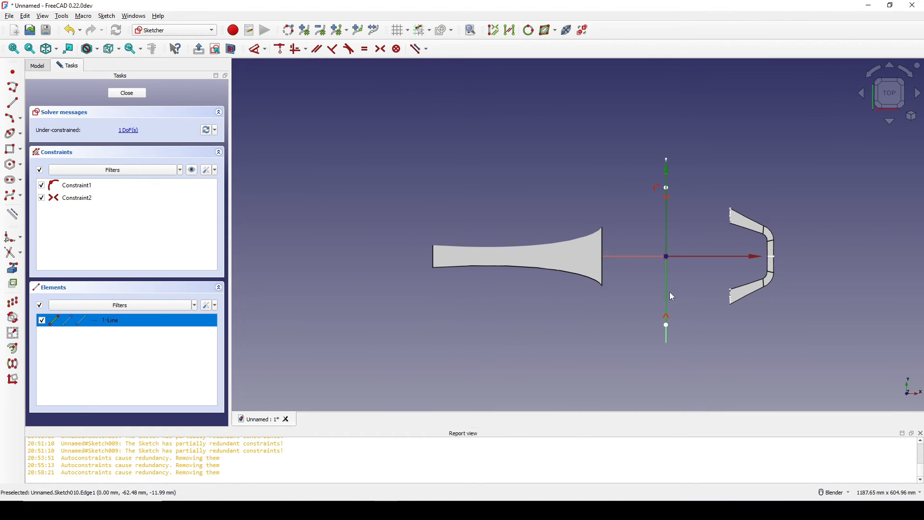
key(d)
click(831, 285)
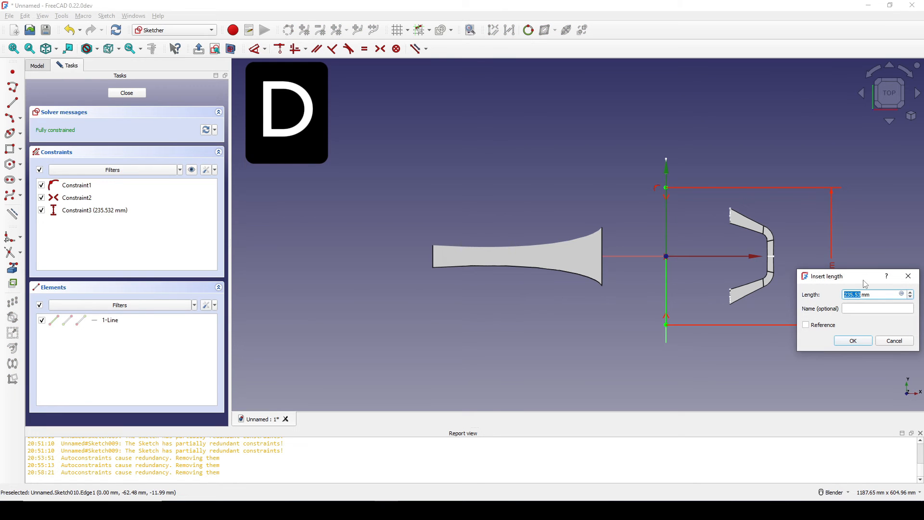
text(200)
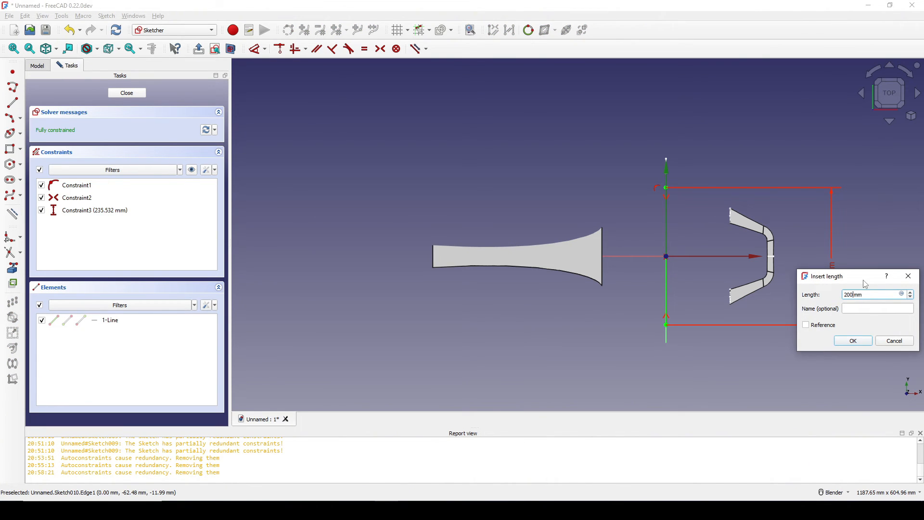
key(Return)
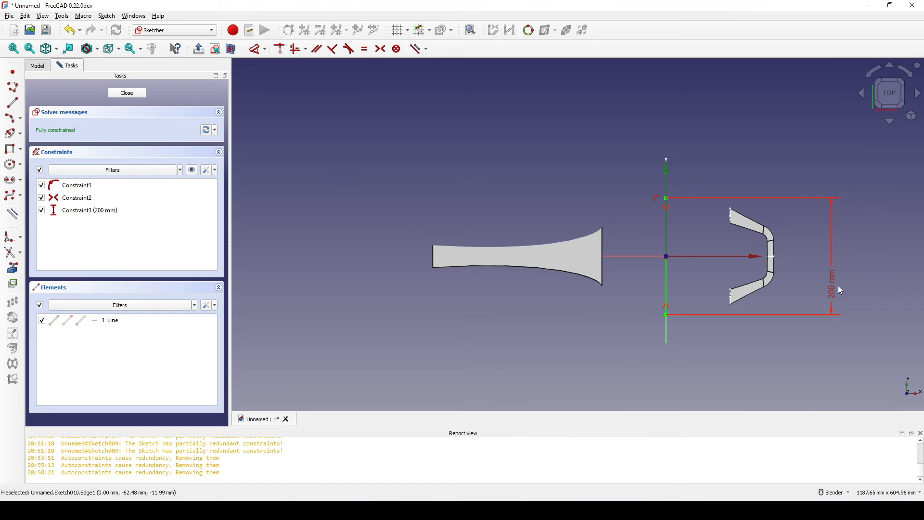
click(129, 95)
Step: Extrude the new line sketch 500 mm along a custom direction of X -1.00 so the surface passes through the handle
mouse_move(548, 229)
middle_down()
mouse_move(487, 215)
mouse_move(493, 176)
middle_up()
middle_drag(690, 303, 663, 339)
middle_drag(774, 294, 697, 318)
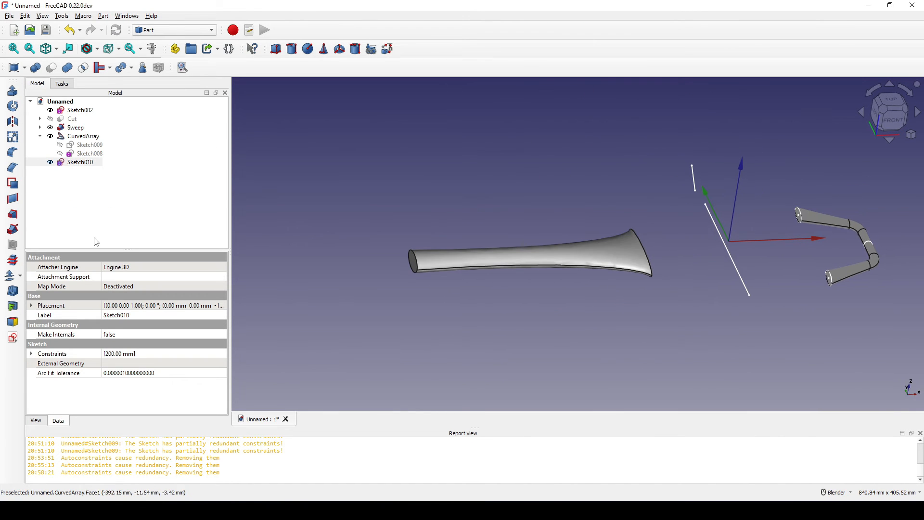
click(80, 164)
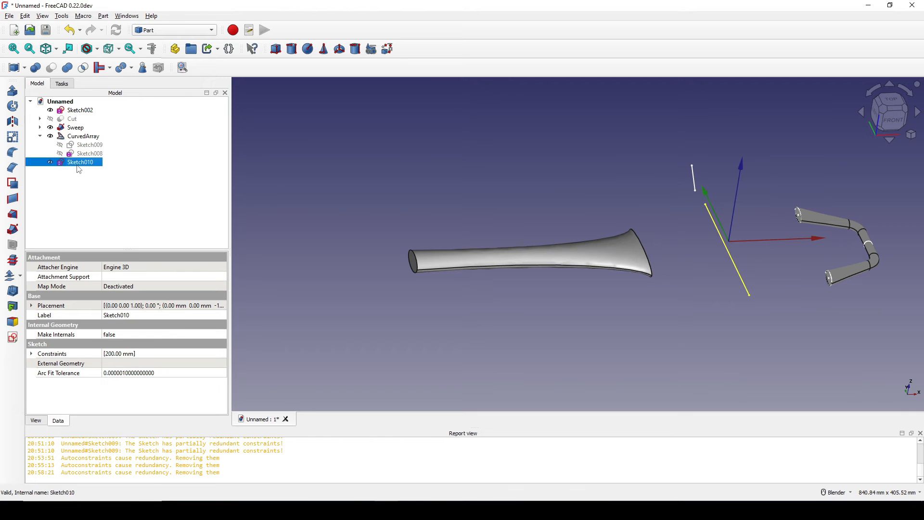
click(13, 91)
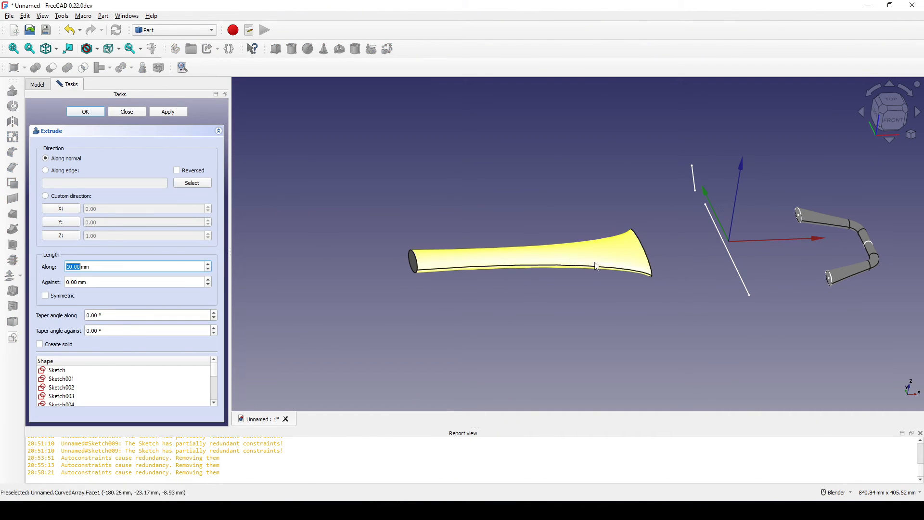
drag(112, 268, 47, 268)
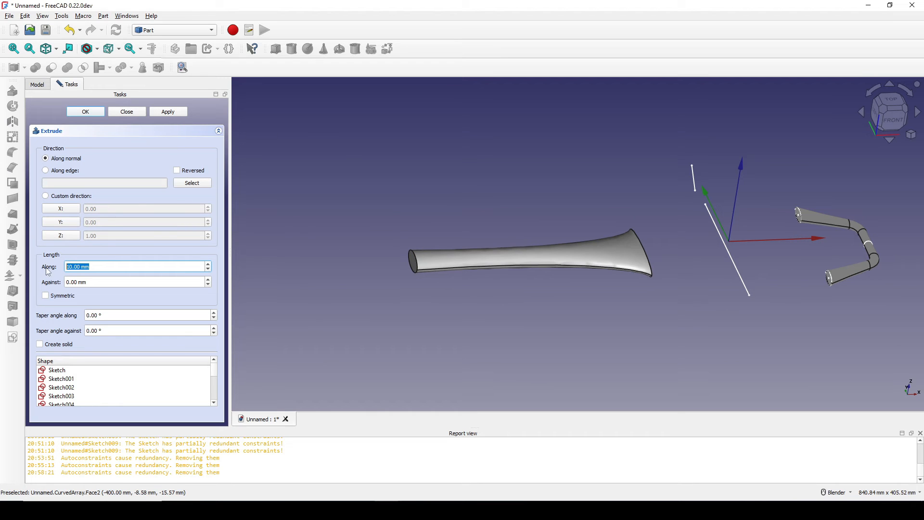
click(71, 213)
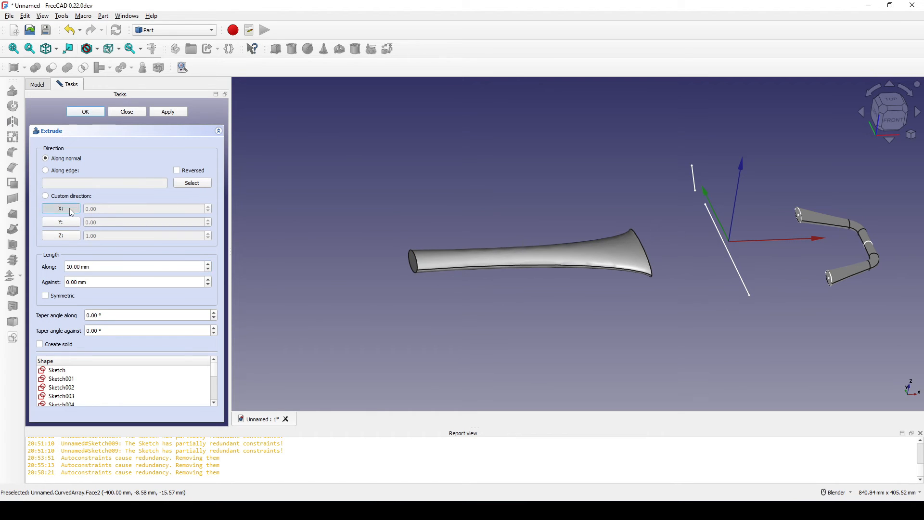
drag(101, 209, 76, 207)
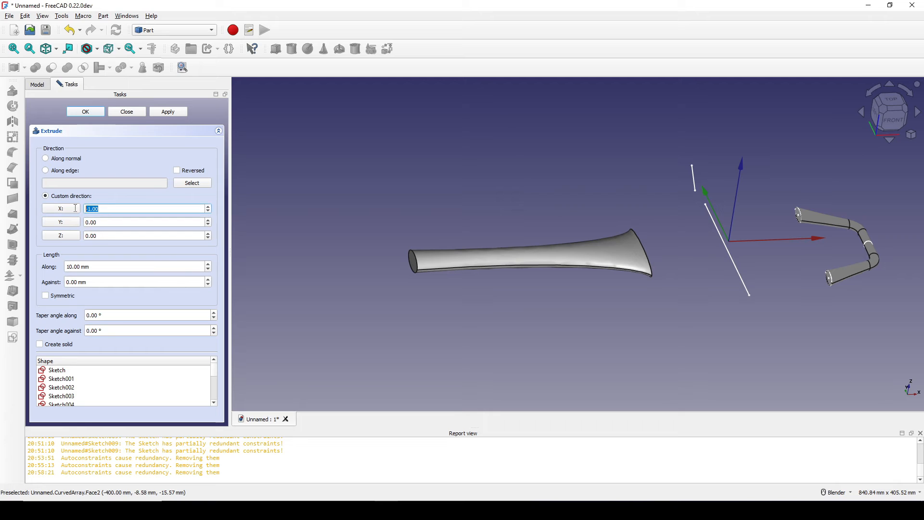
drag(90, 266, 42, 269)
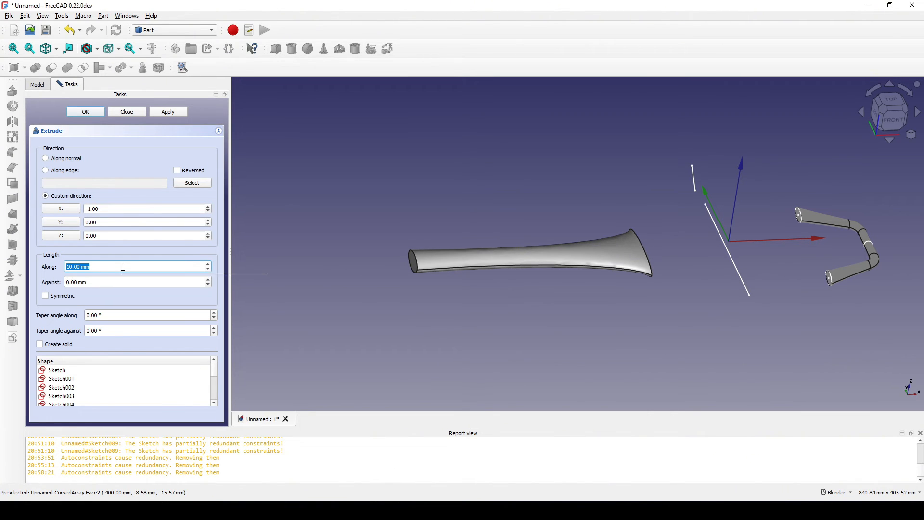
text(5)
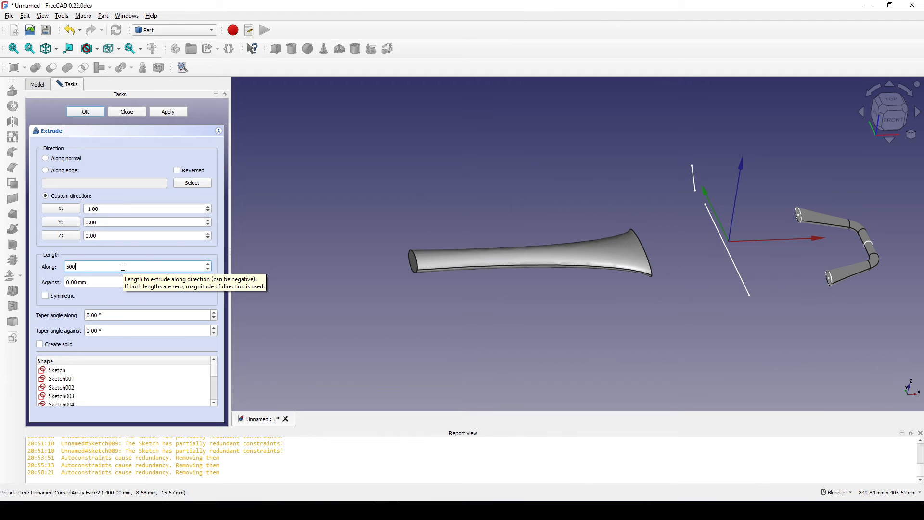
text(00)
key(Return)
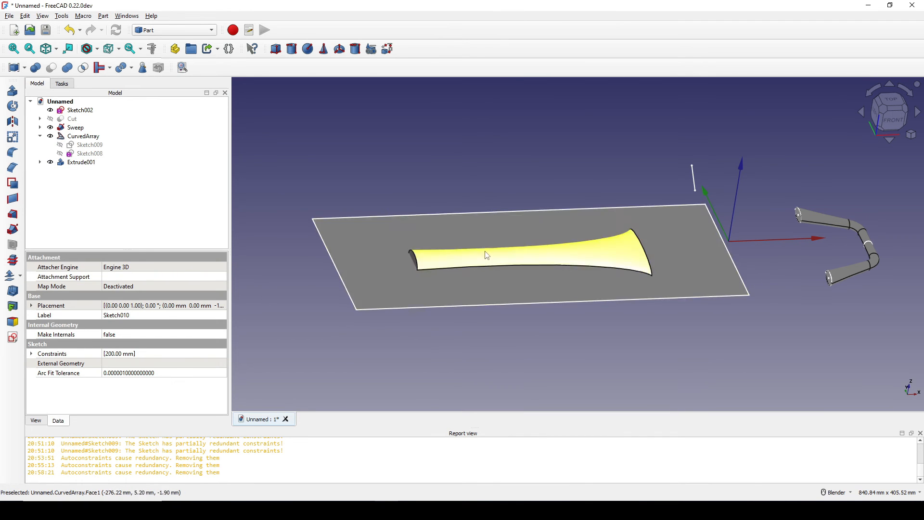
Step: Slice the curved-array handle with the extruded flat surface using Slice to compound
middle_drag(487, 255, 568, 193)
click(572, 190)
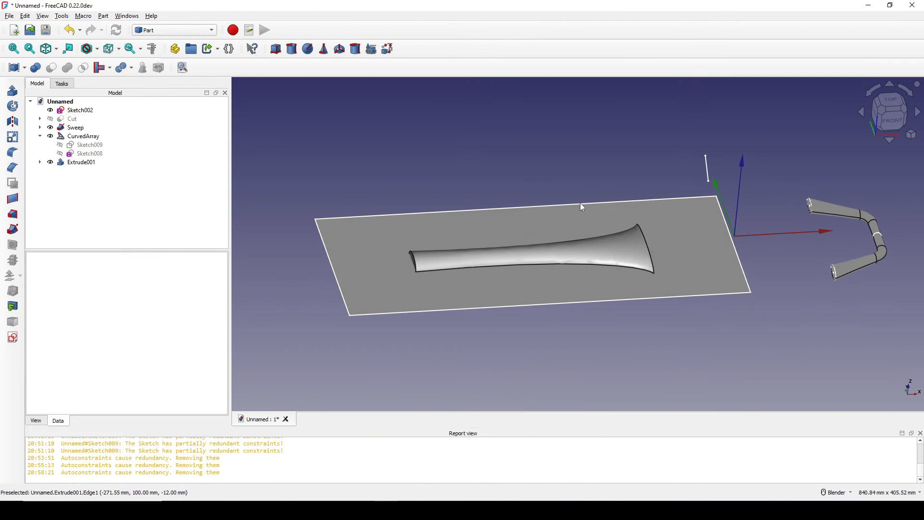
click(607, 253)
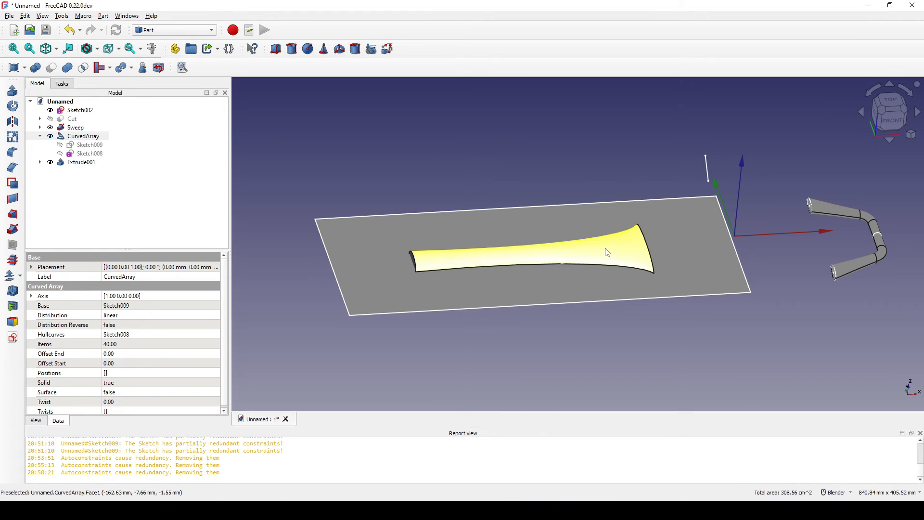
ctrl+click(550, 227)
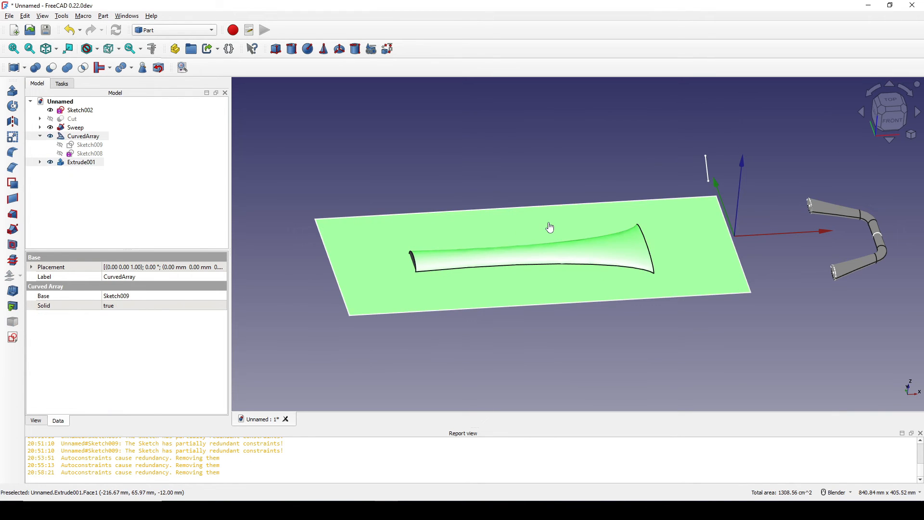
ctrl+click(549, 224)
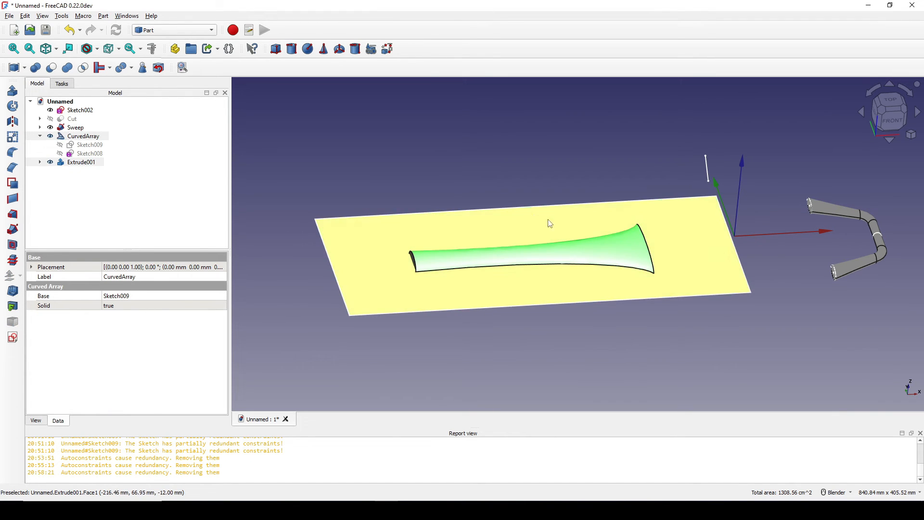
click(103, 16)
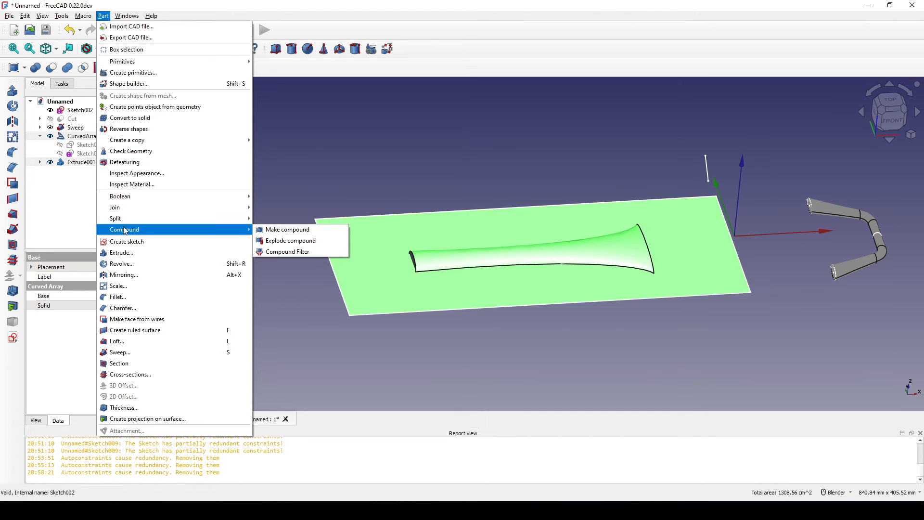
mouse_move(123, 220)
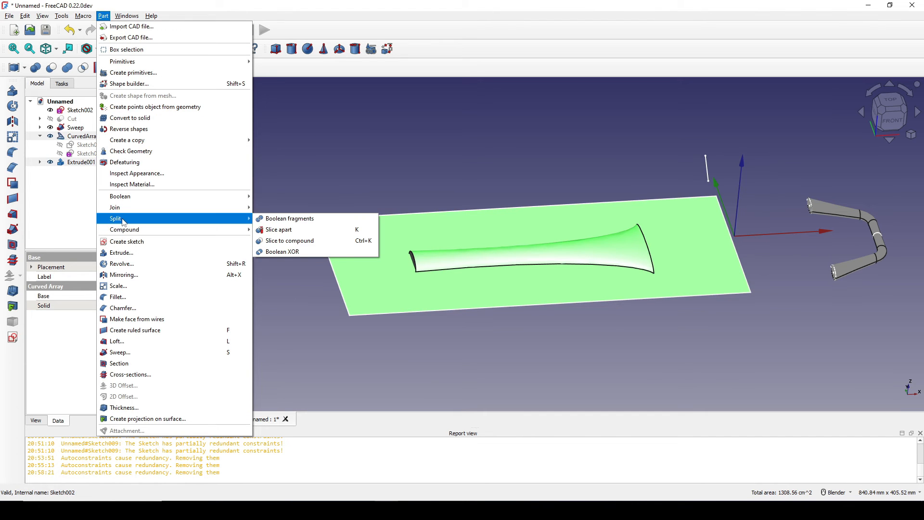
click(327, 241)
Step: Switch to the Curves workbench and create a join curve from the upper arc edge of the handle's narrow end face
middle_drag(505, 255, 590, 264)
click(623, 257)
scroll(620, 251, up, 4)
click(175, 30)
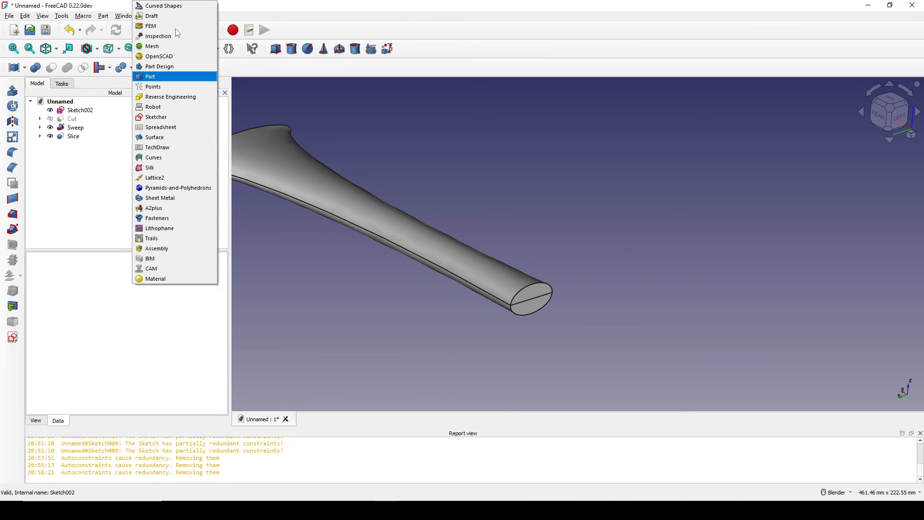
click(154, 157)
click(527, 260)
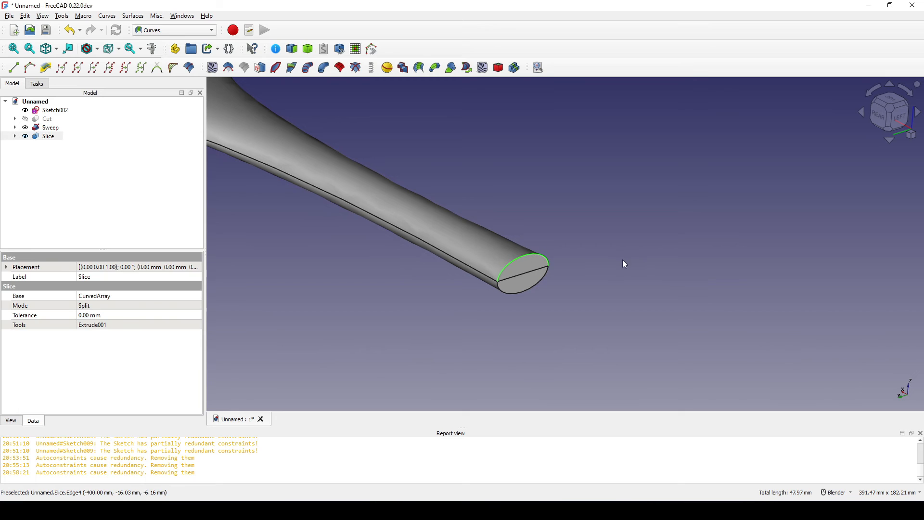
middle_drag(579, 273, 577, 276)
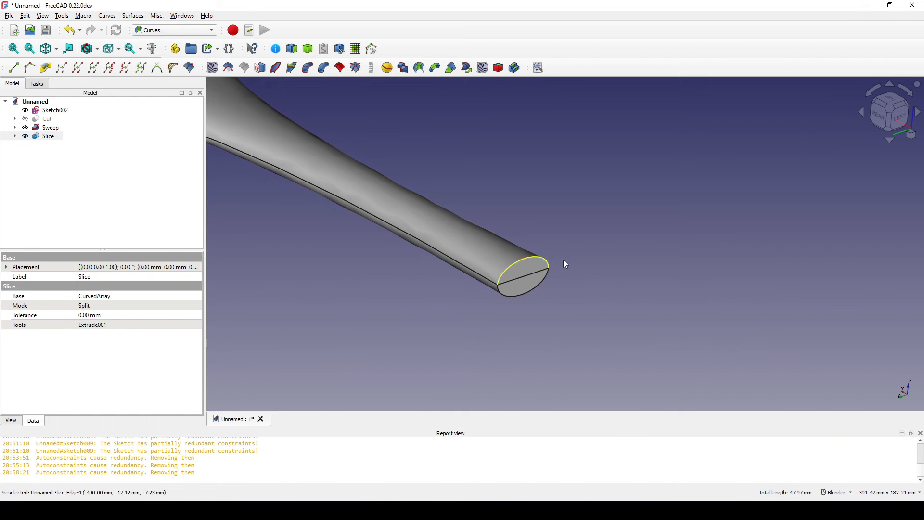
middle_drag(596, 240, 590, 244)
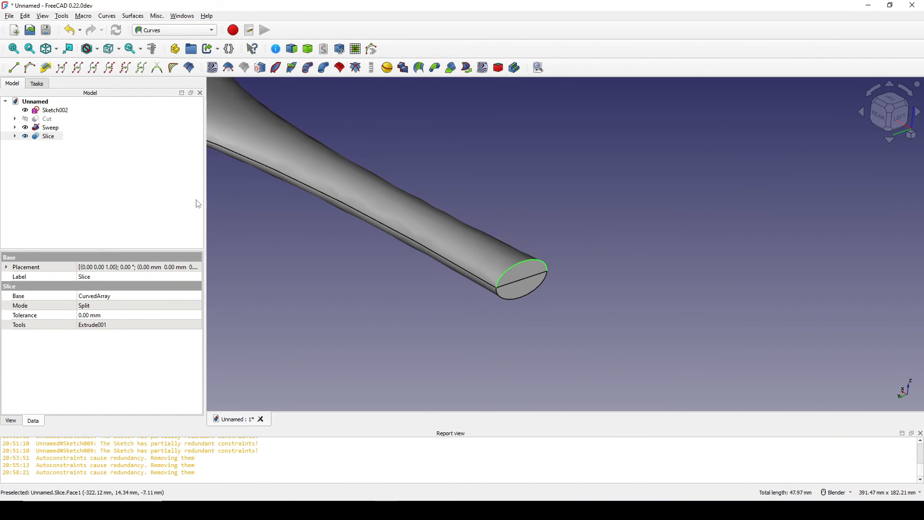
click(78, 72)
middle_drag(573, 189, 582, 182)
Step: In the Part workbench, revolve the joined end curve by 180° about the straight dividing edge of the handle's end face
click(54, 145)
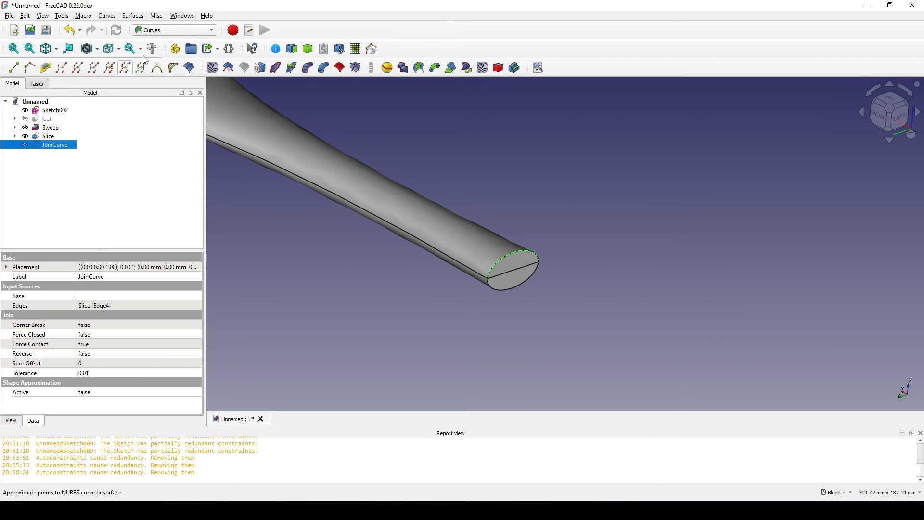
click(158, 31)
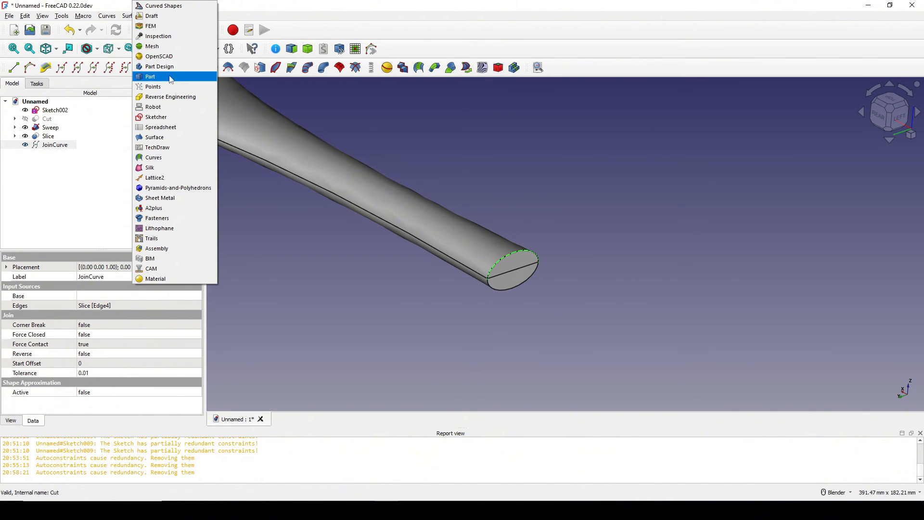
click(153, 77)
middle_drag(498, 184, 486, 181)
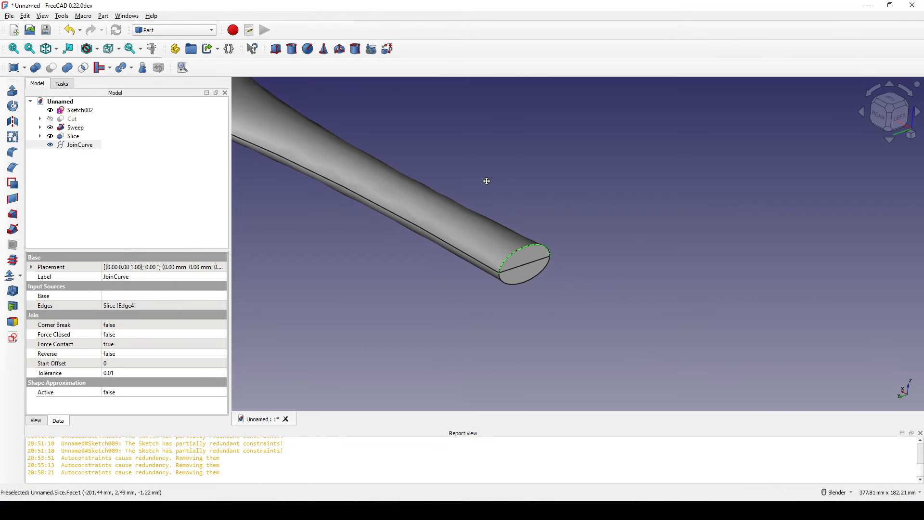
click(13, 107)
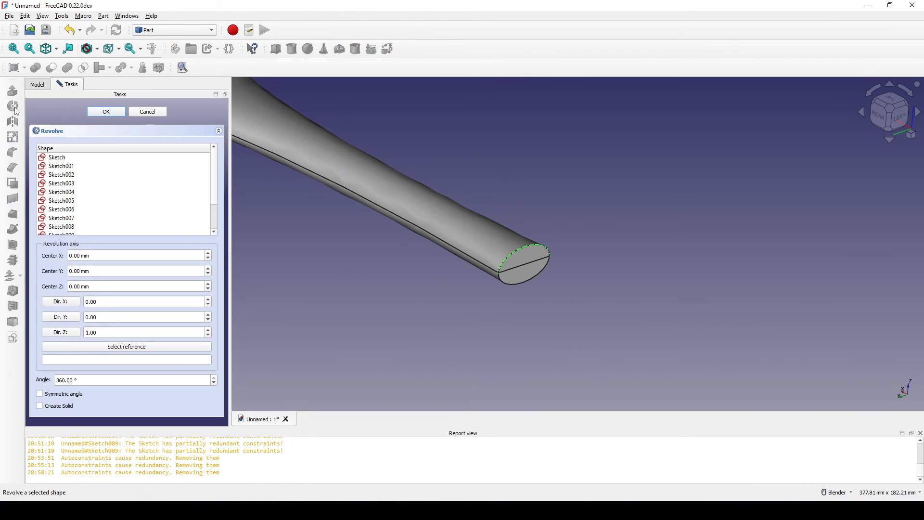
click(150, 347)
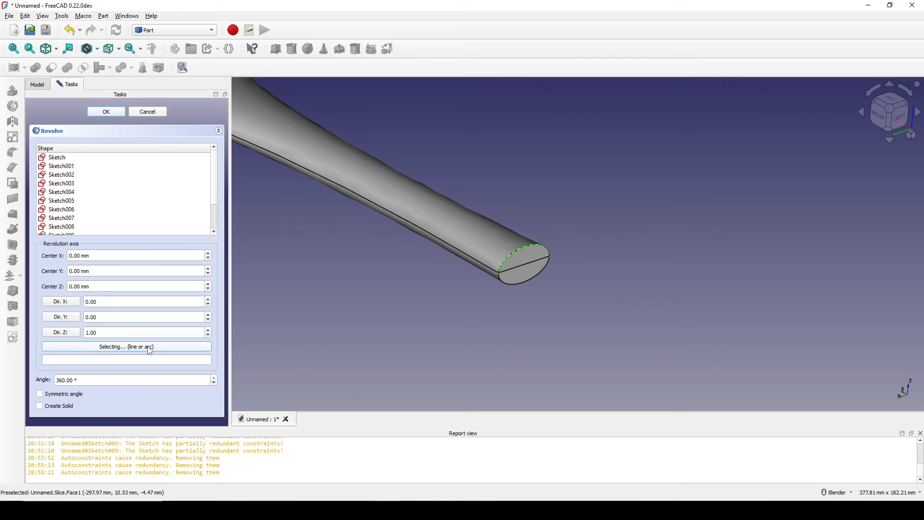
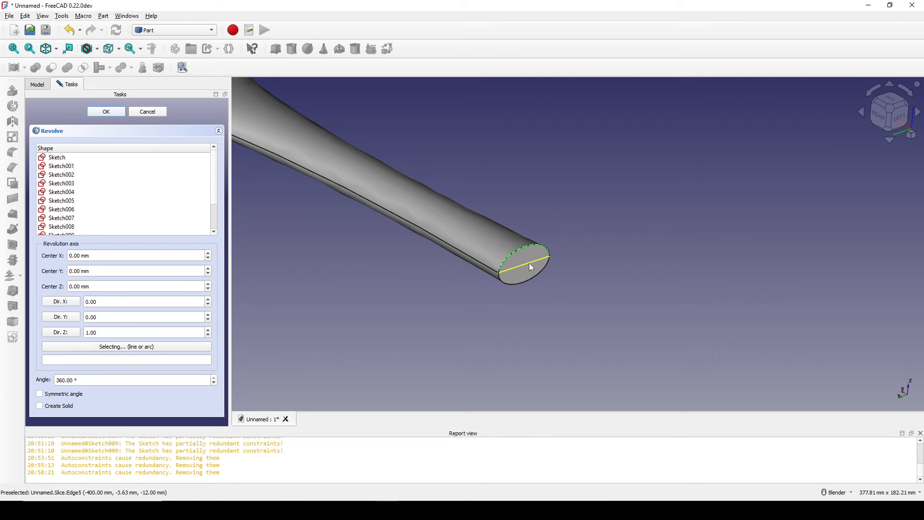
click(531, 267)
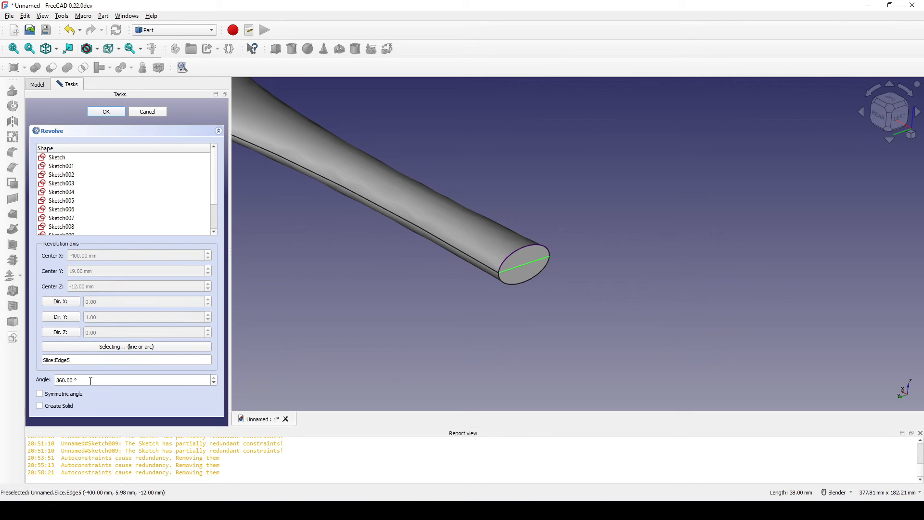
drag(91, 381, 2, 380)
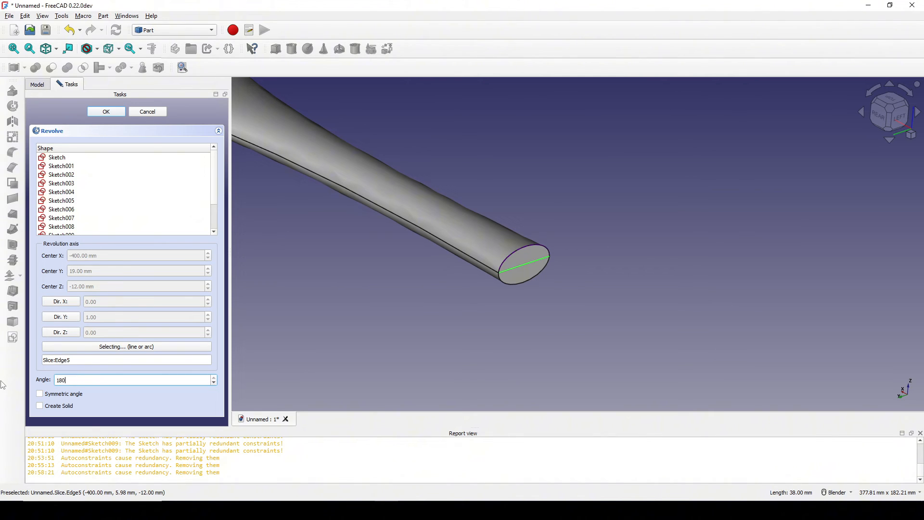
click(107, 112)
middle_drag(567, 303, 570, 253)
scroll(563, 255, up, 1)
middle_drag(434, 196, 443, 252)
click(447, 233)
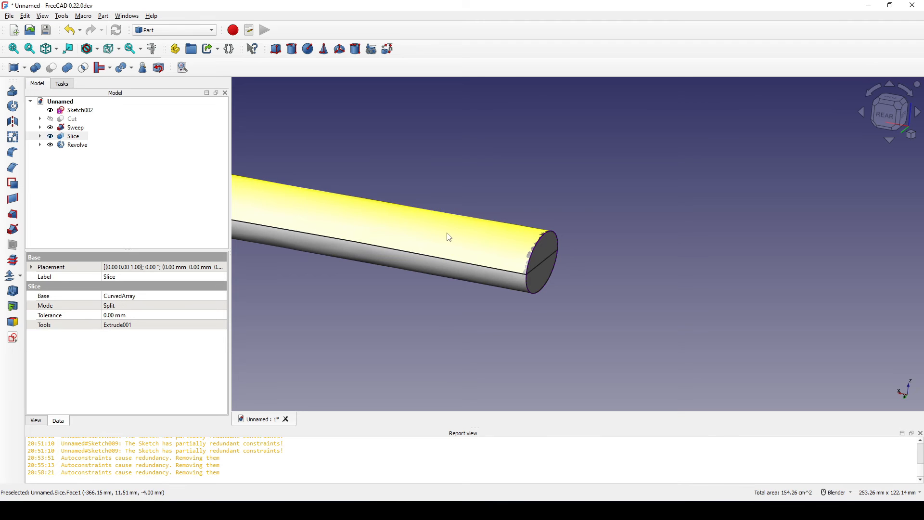
Step: Set the revolved end curve's angle to -180° so the rounded cap bulges out from the handle's end
key(space)
middle_drag(450, 235, 588, 308)
key(space)
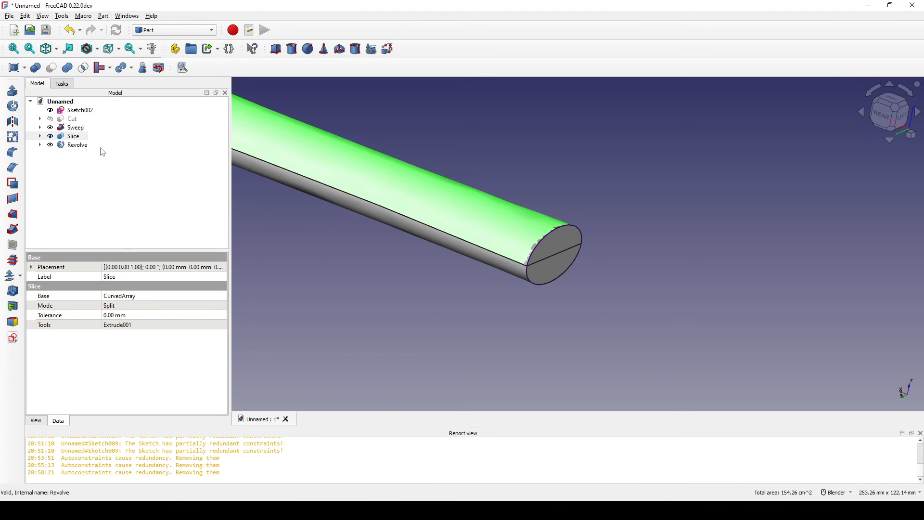
click(79, 147)
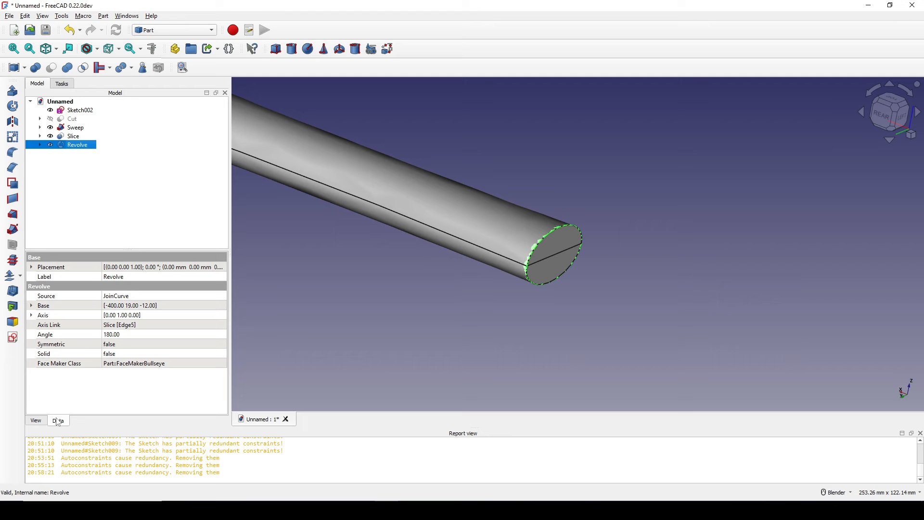
click(50, 337)
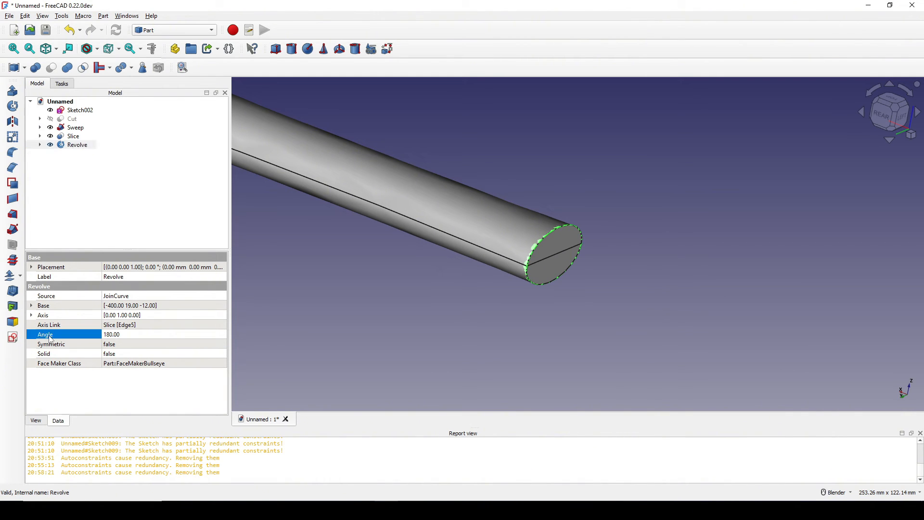
click(106, 336)
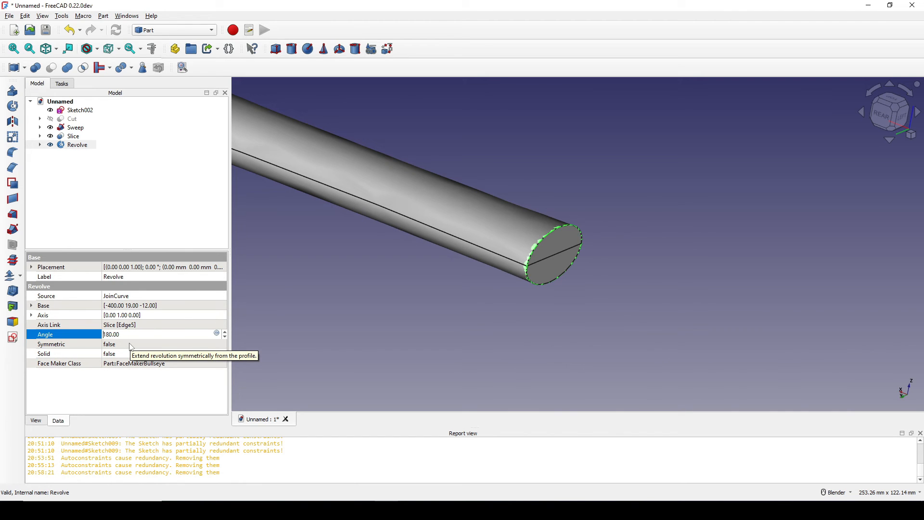
key(Return)
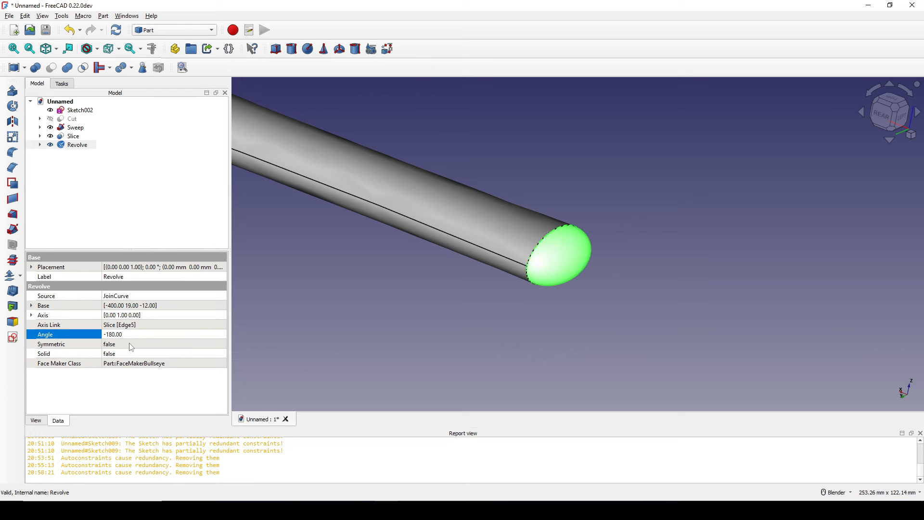
click(461, 323)
middle_drag(461, 323, 570, 192)
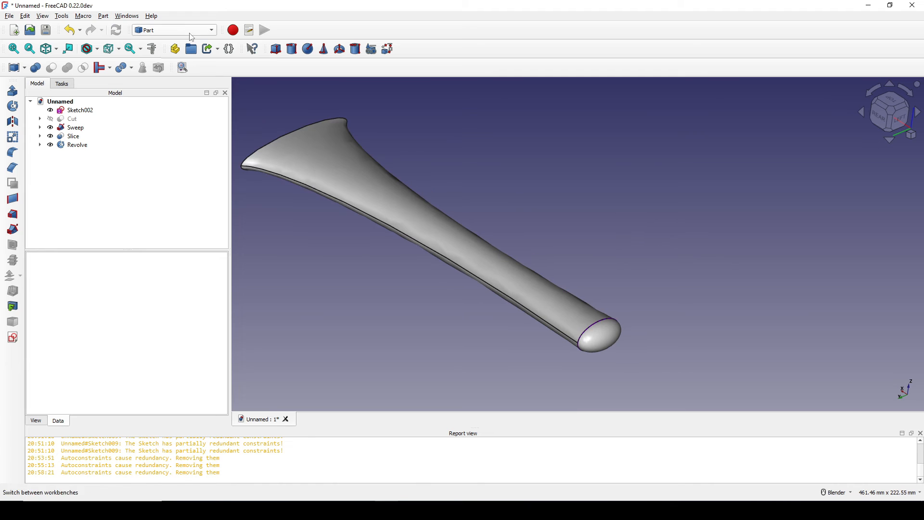
Step: In the Curves workbench, build a parametric solid from the sliced handle's outer faces, its wide-end faces and the revolved cap
click(178, 31)
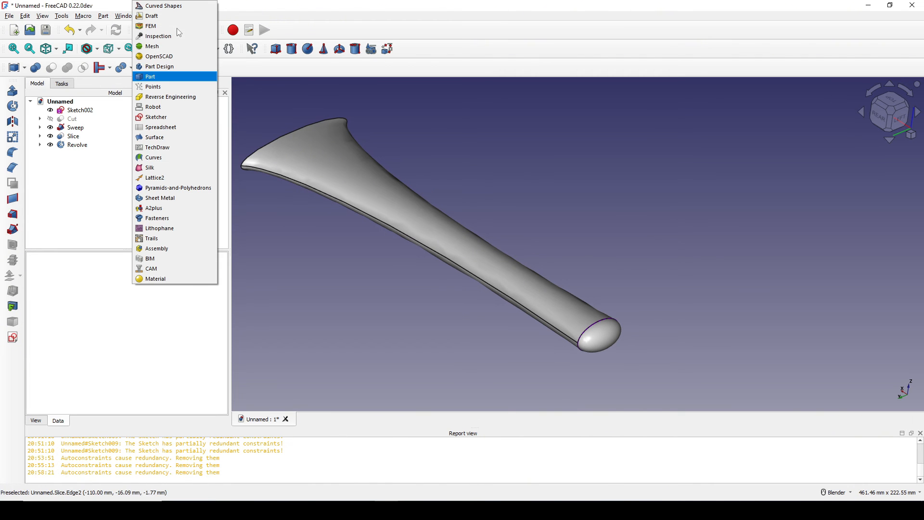
click(164, 158)
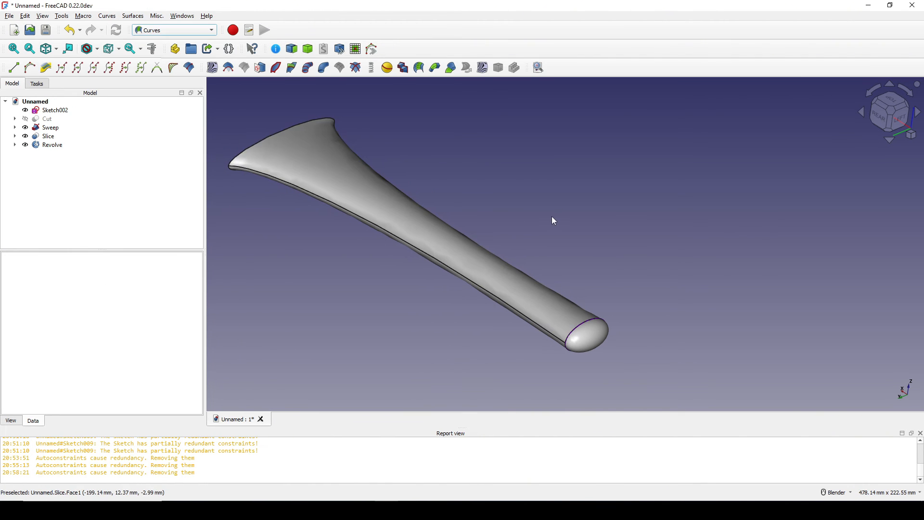
middle_drag(552, 216, 528, 220)
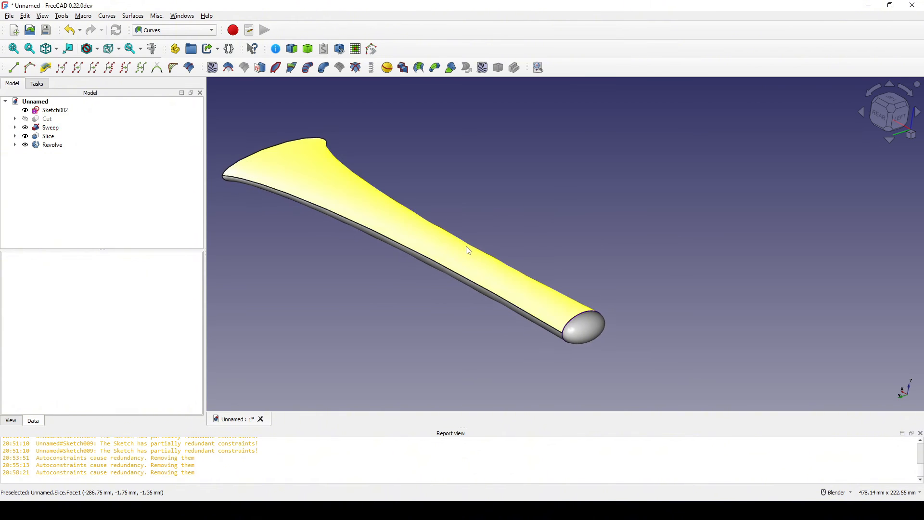
click(468, 249)
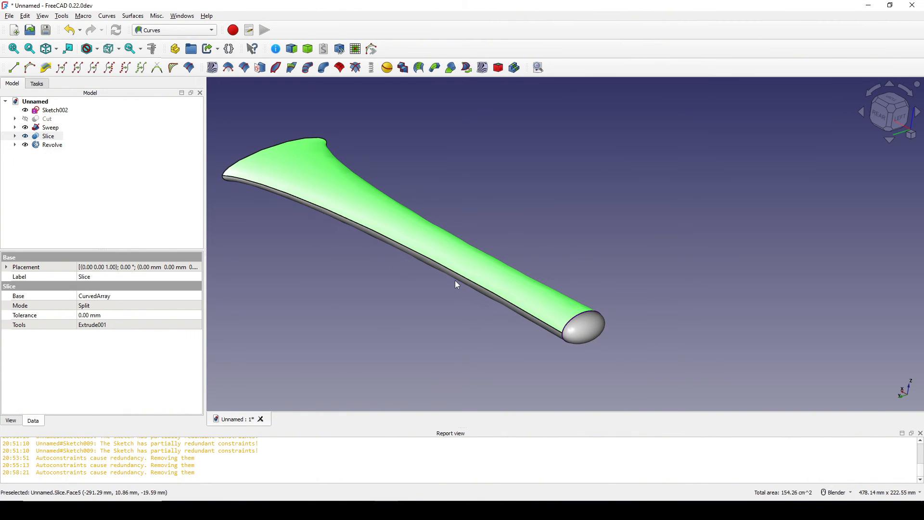
middle_drag(605, 310, 389, 280)
ctrl+click(593, 331)
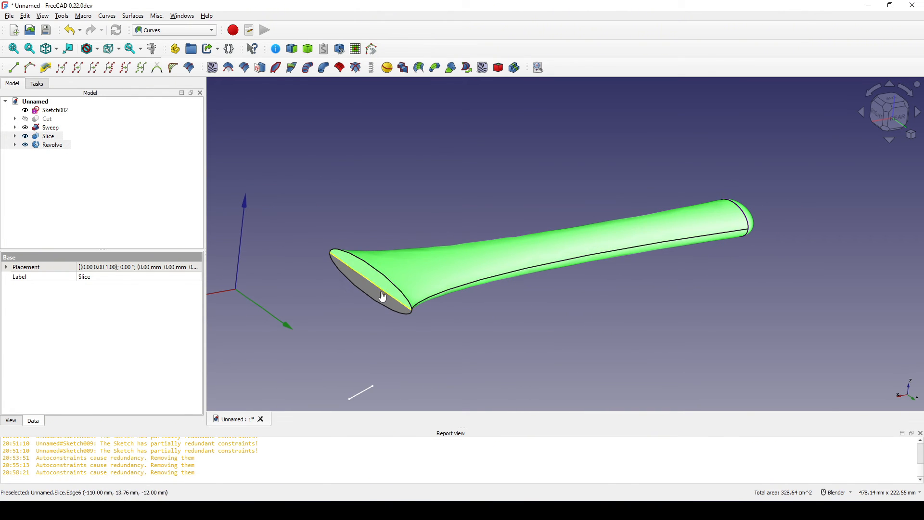
middle_drag(499, 303, 449, 288)
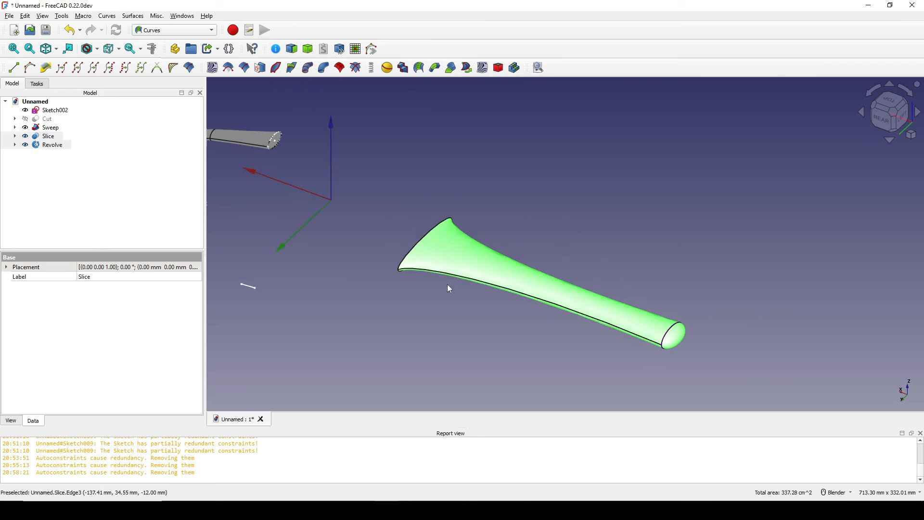
shift+middle_drag(499, 266, 430, 266)
scroll(430, 266, up, 1)
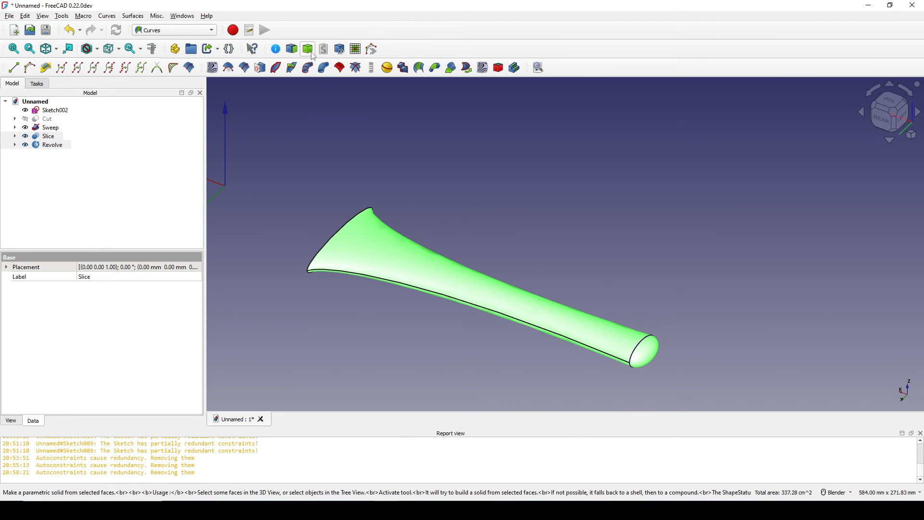
click(323, 67)
middle_drag(473, 246, 466, 250)
key(space)
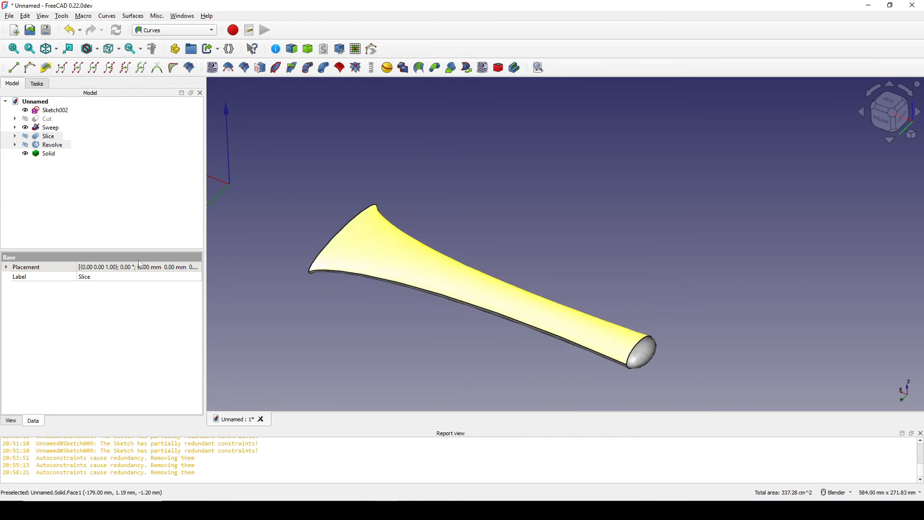
mouse_move(511, 282)
middle_down()
mouse_move(487, 275)
mouse_move(516, 275)
mouse_move(517, 290)
middle_up()
click(46, 155)
click(604, 235)
scroll(604, 236, down, 1)
middle_drag(603, 241, 636, 262)
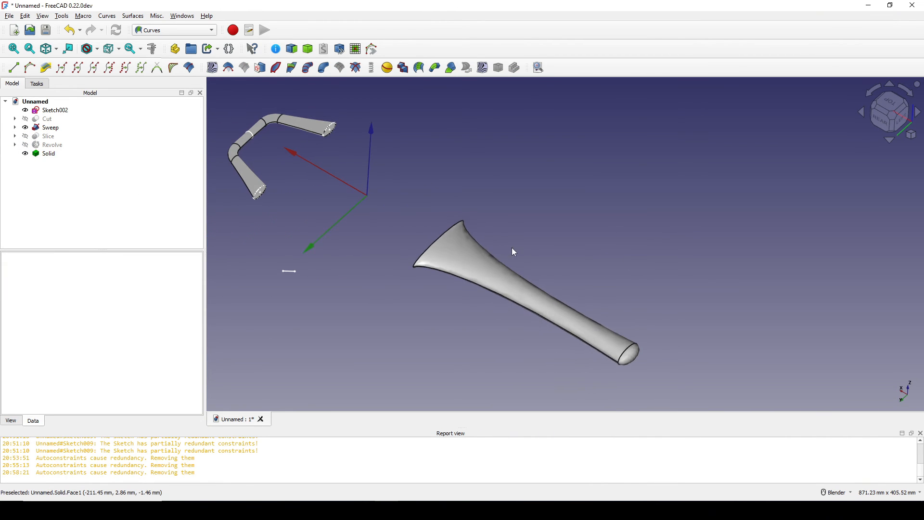
Step: Make the pan body Cut visible and inspect how the solid handle passes through its wall
click(47, 121)
key(space)
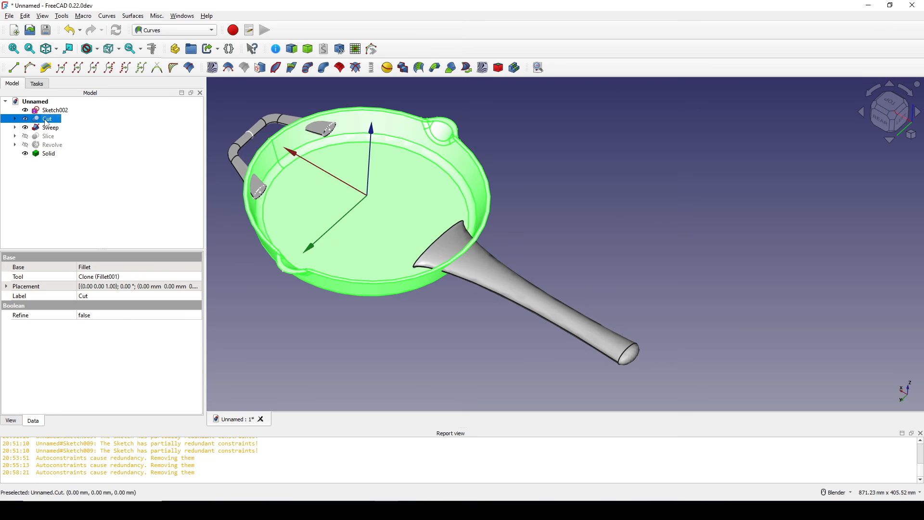
middle_drag(385, 275, 349, 284)
click(253, 274)
middle_drag(284, 280, 507, 381)
middle_drag(462, 330, 461, 311)
mouse_move(551, 305)
middle_down()
mouse_move(558, 291)
mouse_move(549, 316)
middle_up()
middle_drag(514, 319, 524, 309)
Step: In the Part workbench, make a compound of the small swept handle and the long solid handle
click(175, 30)
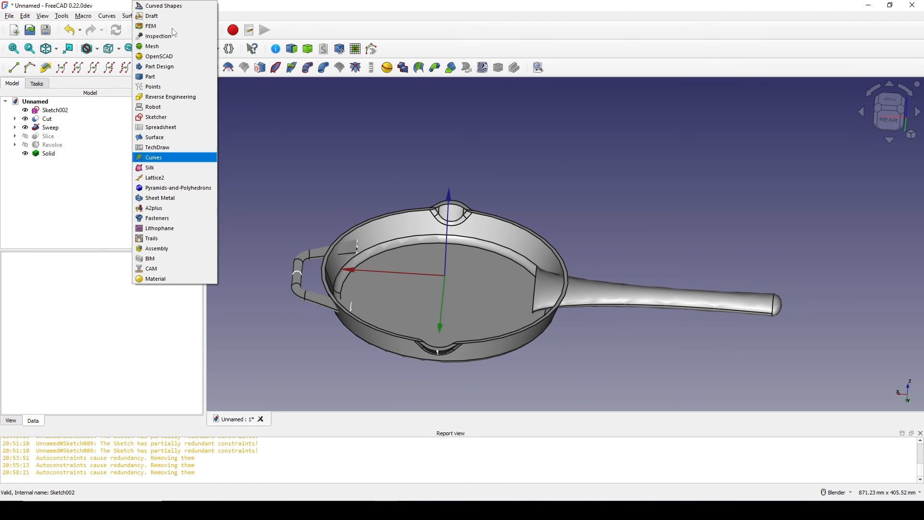
click(167, 79)
middle_drag(439, 188, 366, 241)
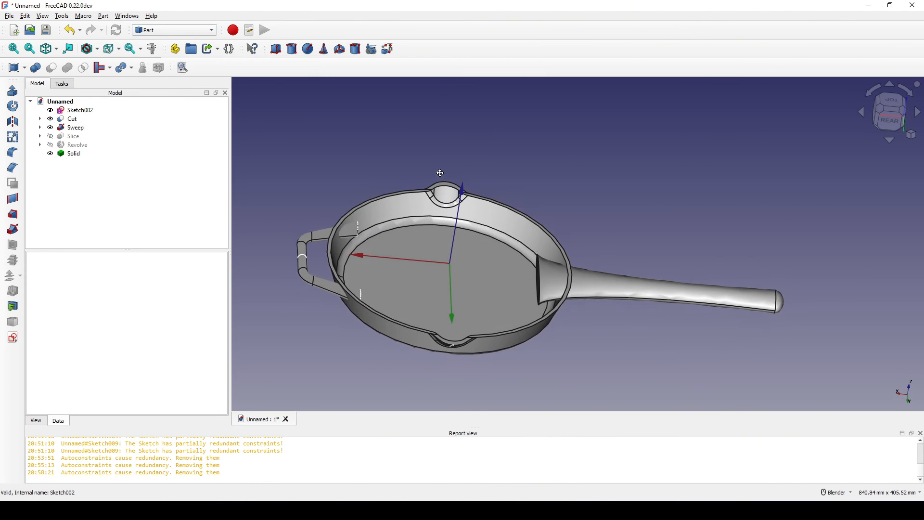
click(318, 283)
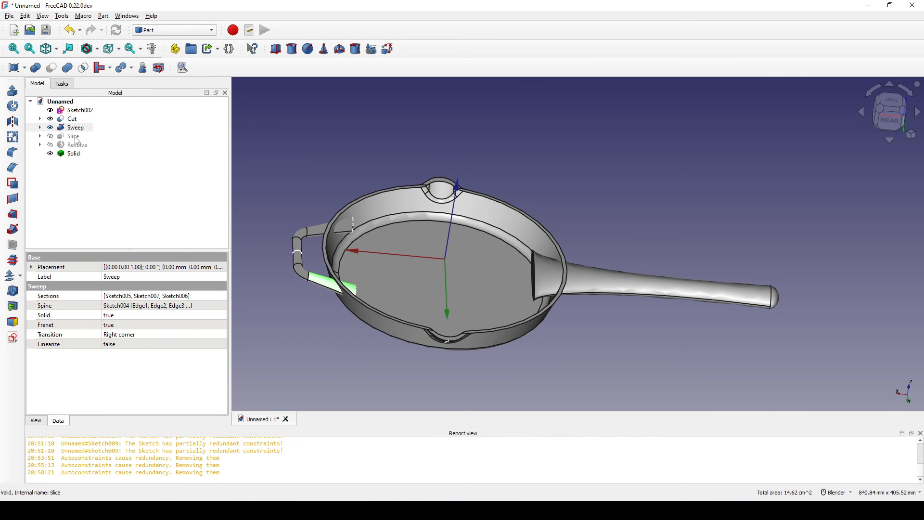
ctrl+click(622, 299)
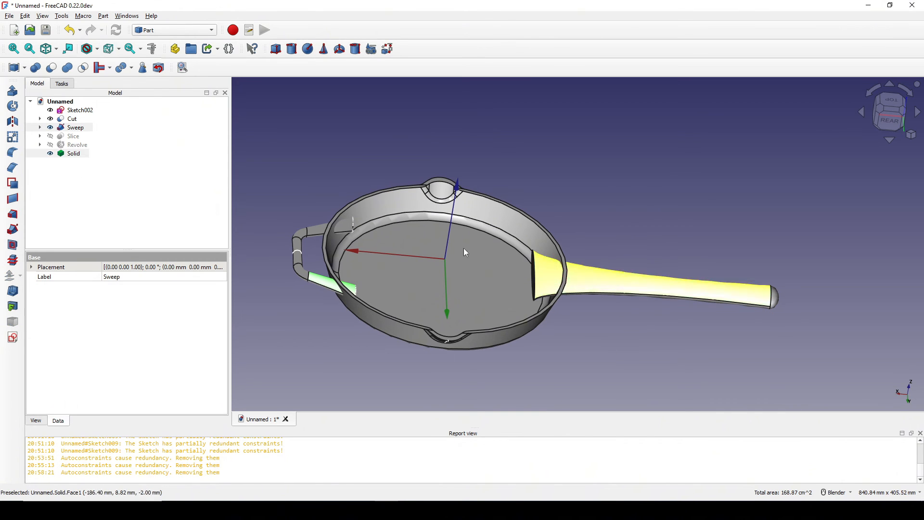
click(104, 16)
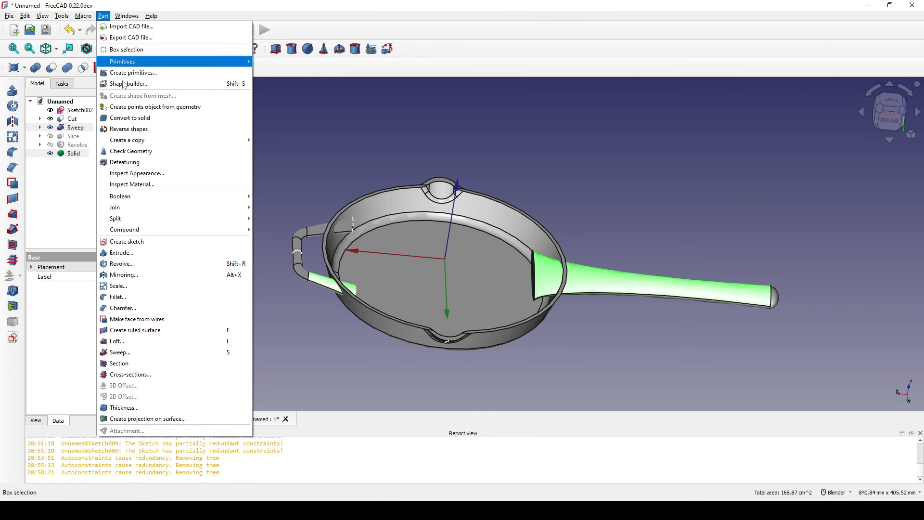
mouse_move(148, 233)
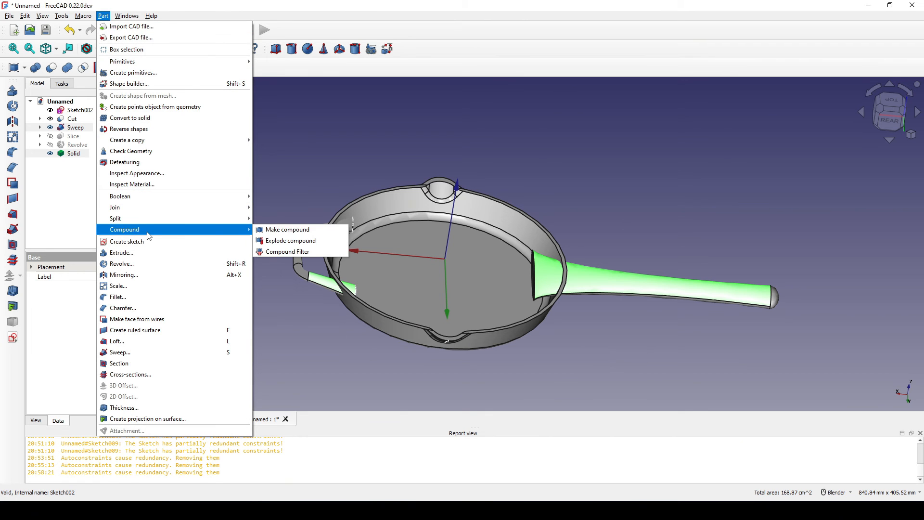
click(296, 231)
middle_drag(573, 310, 566, 312)
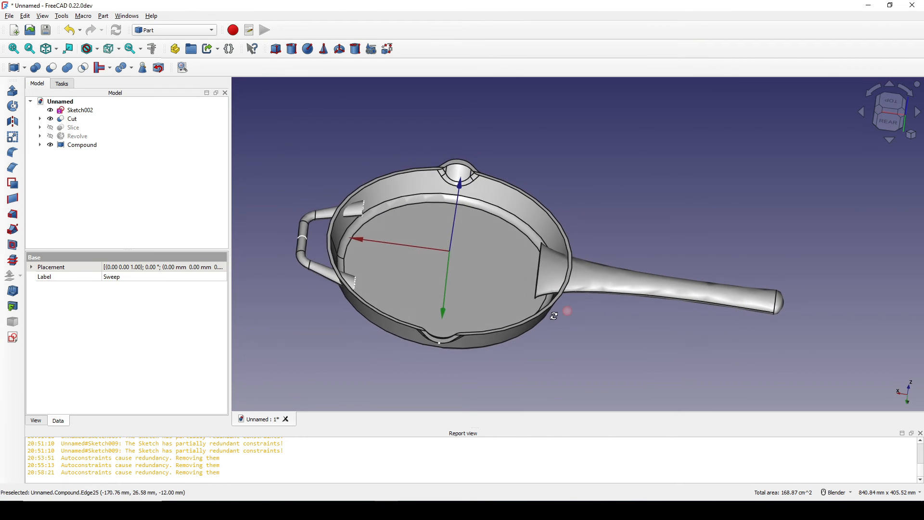
Step: Slice the handle compound apart using the pan body Cut as the cutting object
click(71, 147)
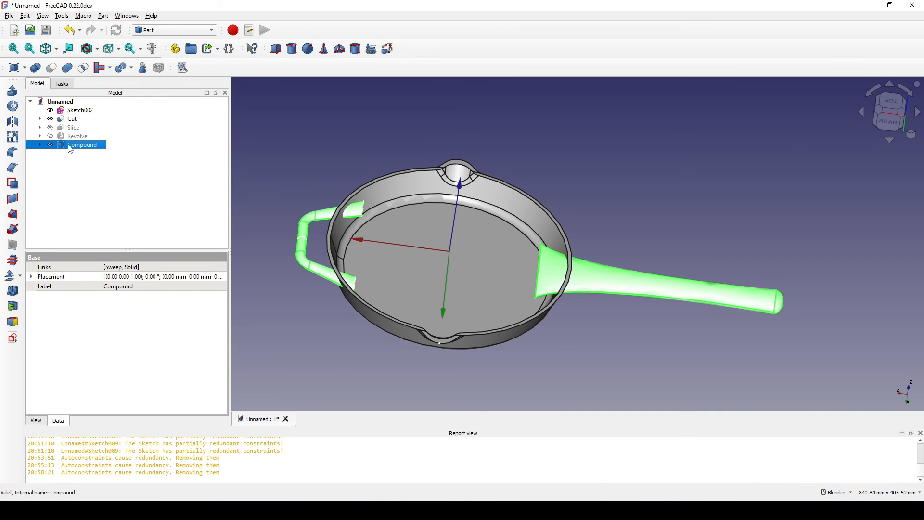
ctrl+click(67, 119)
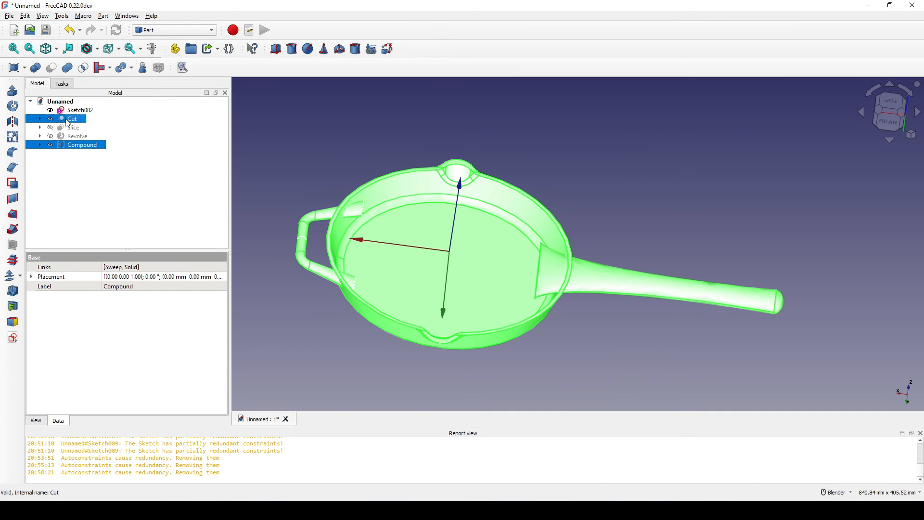
click(103, 15)
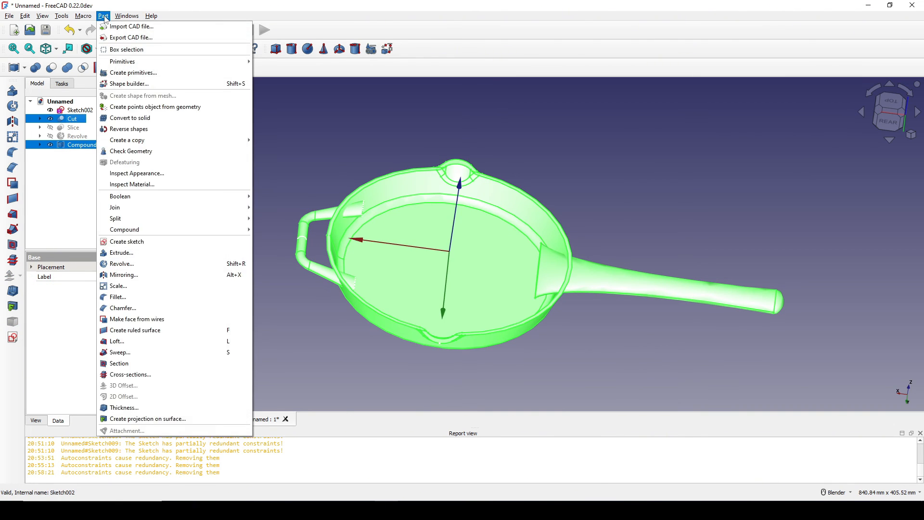
mouse_move(131, 218)
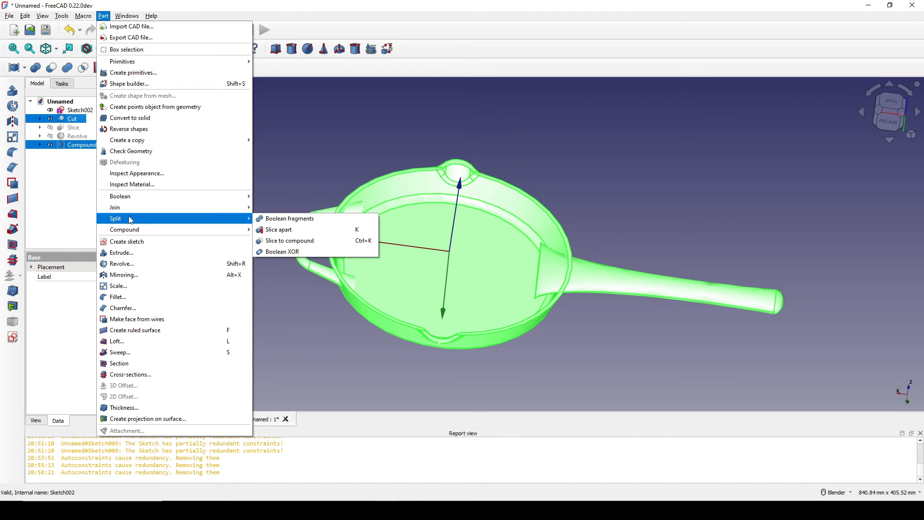
click(291, 227)
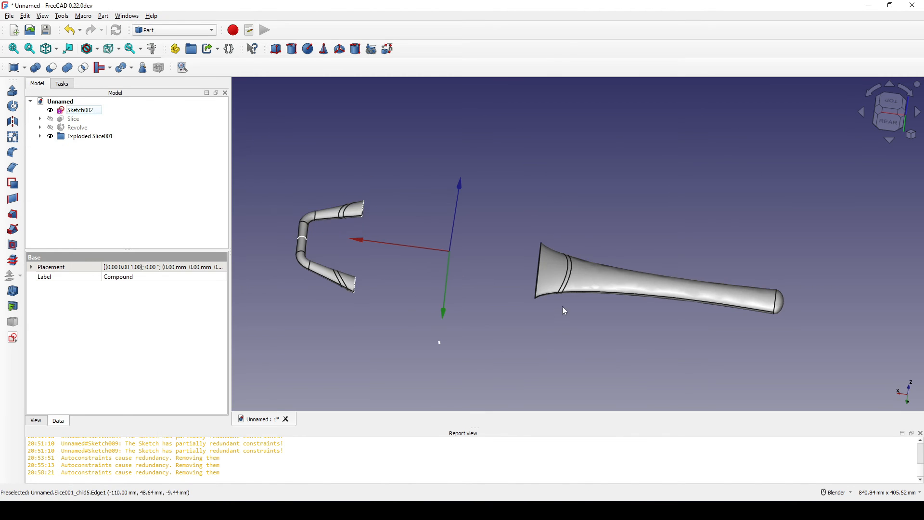
middle_drag(518, 324, 534, 312)
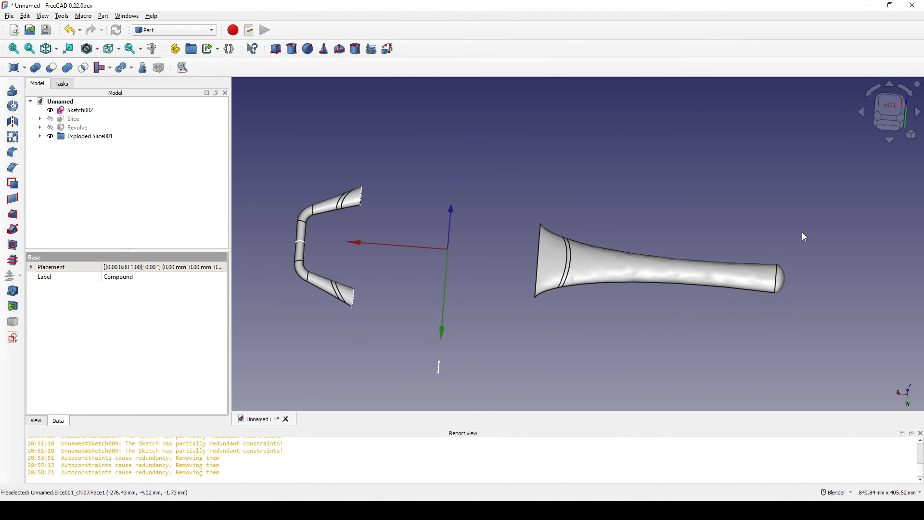
Step: Delete the sliced handle fragments lying within and inside the pan wall, keeping only the outer portions of the small and long handles
click(891, 106)
scroll(438, 278, up, 2)
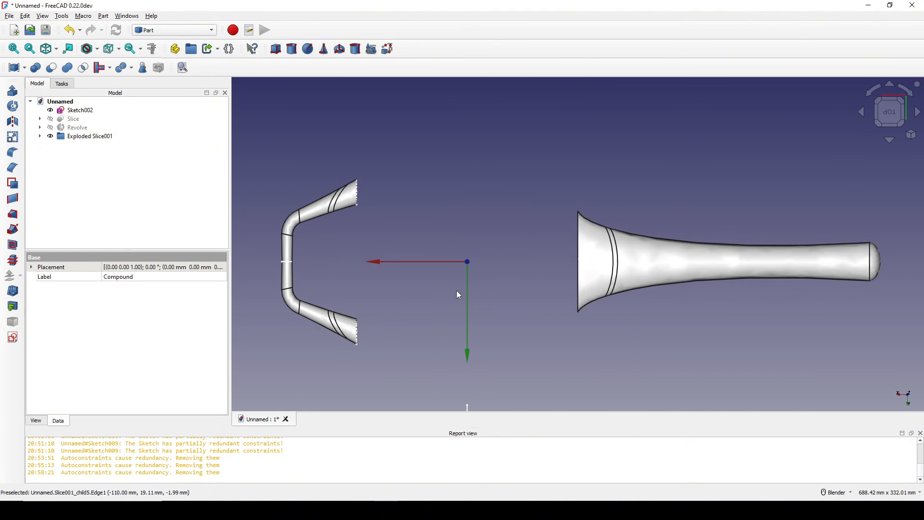
click(339, 331)
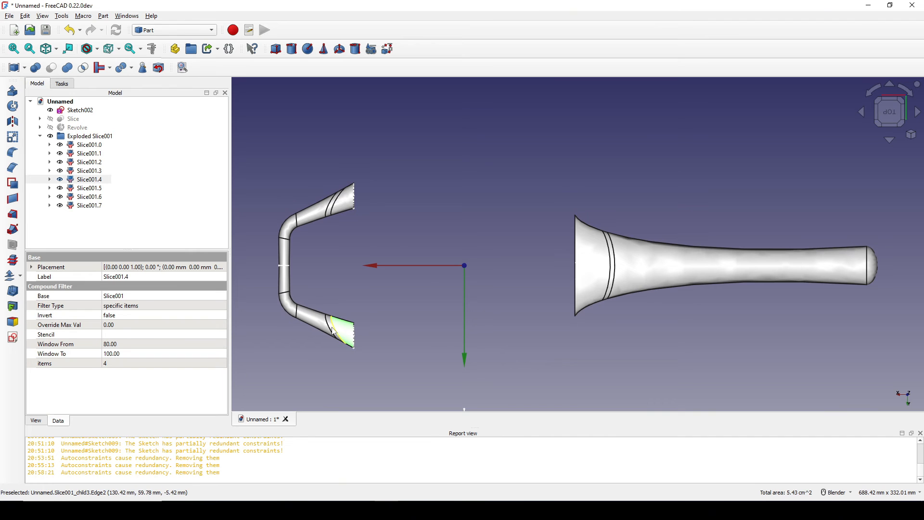
ctrl+click(332, 329)
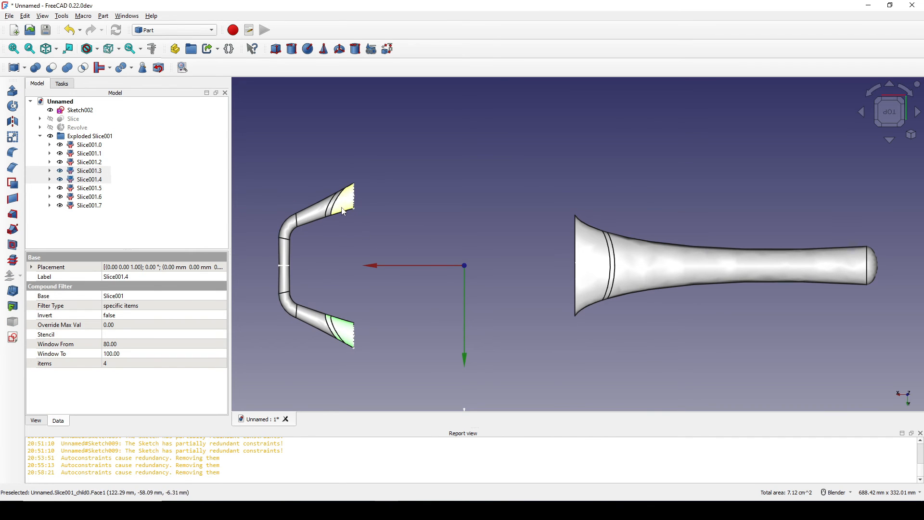
scroll(343, 211, up, 2)
ctrl+click(329, 210)
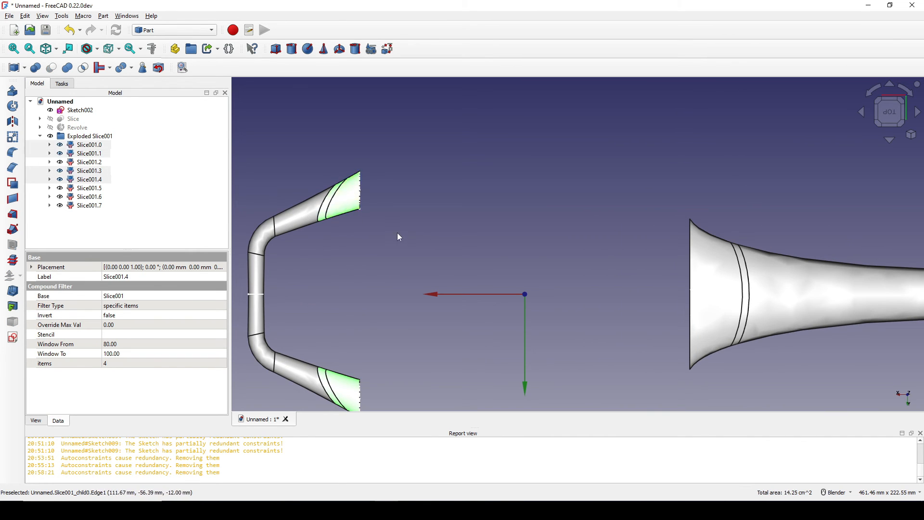
scroll(399, 235, down, 3)
shift+middle_drag(458, 229, 361, 204)
scroll(360, 203, up, 1)
ctrl+click(510, 256)
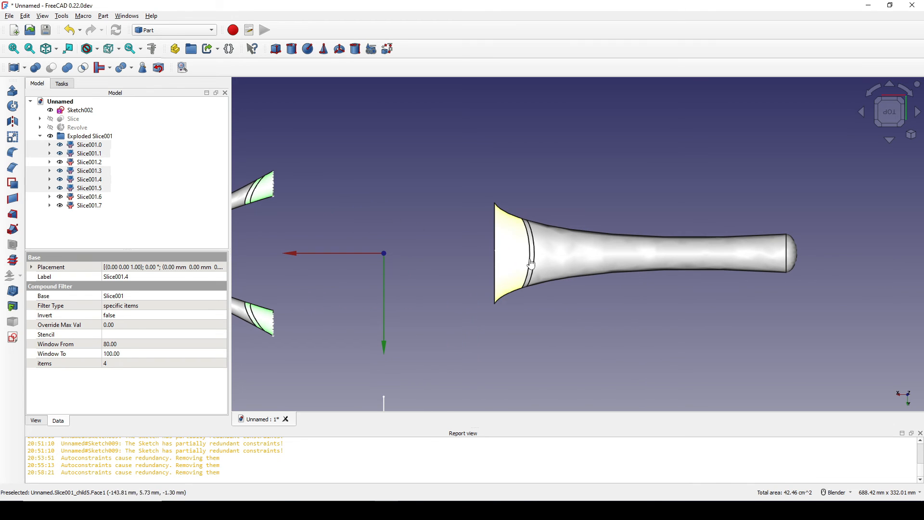
ctrl+click(535, 265)
scroll(496, 299, down, 1)
shift+middle_drag(496, 299, 524, 298)
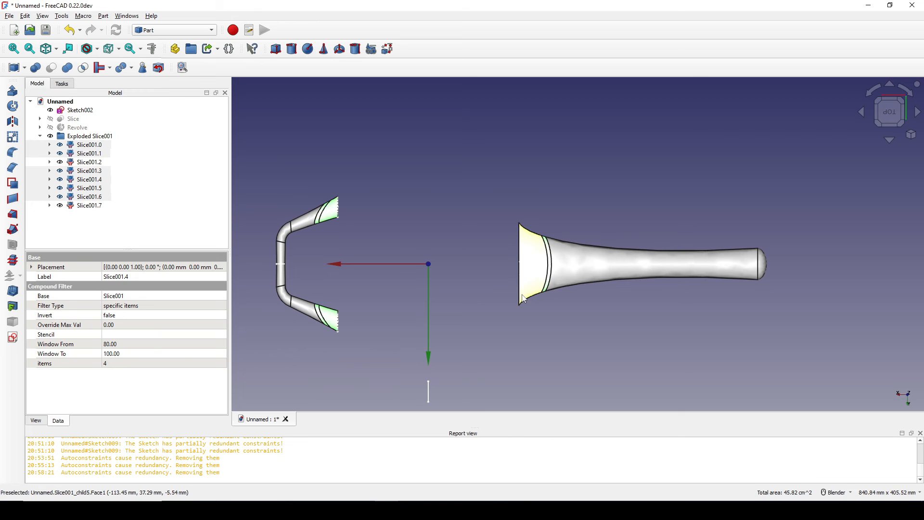
key(Delete)
middle_drag(477, 310, 524, 308)
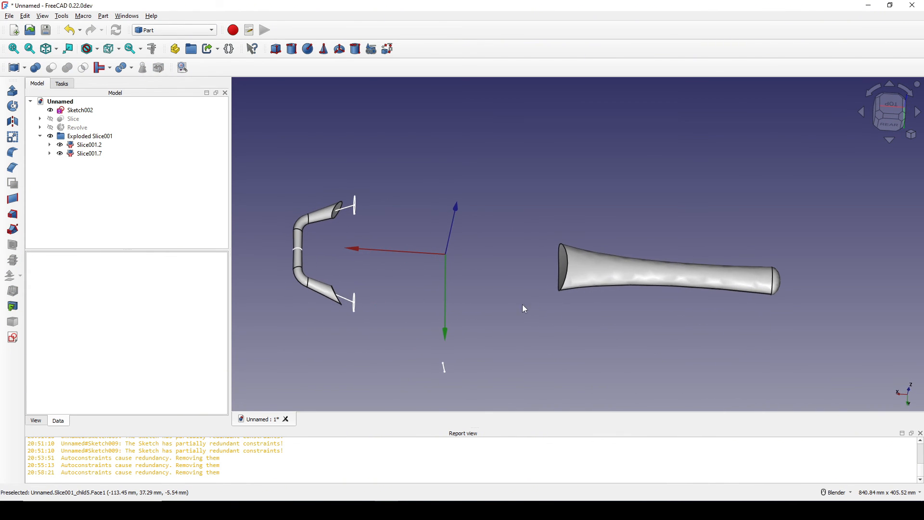
Step: Make the pan body Cut nested under the sliced small handle visible and check it together with both trimmed handles
click(50, 145)
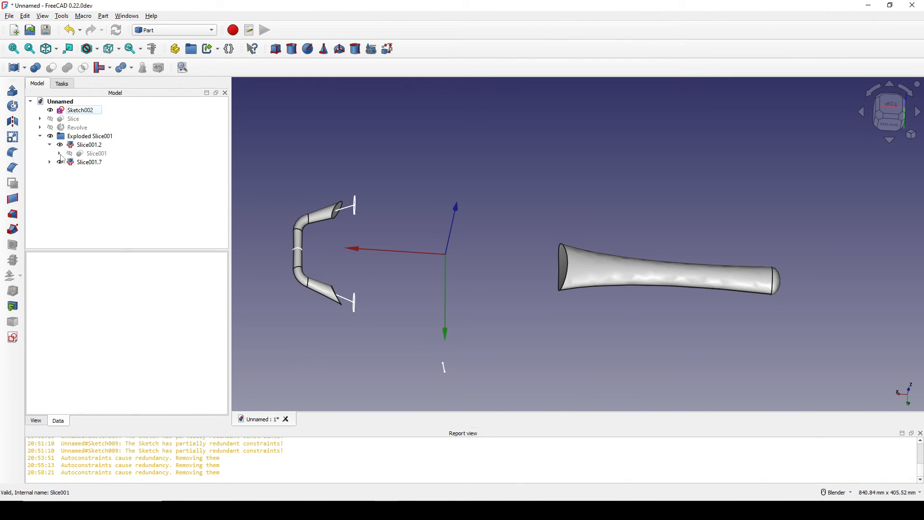
click(59, 154)
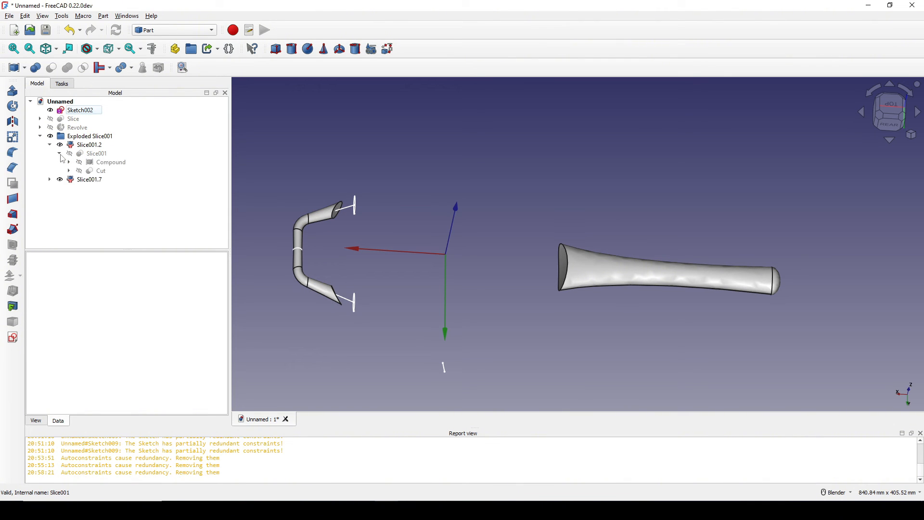
click(101, 171)
key(space)
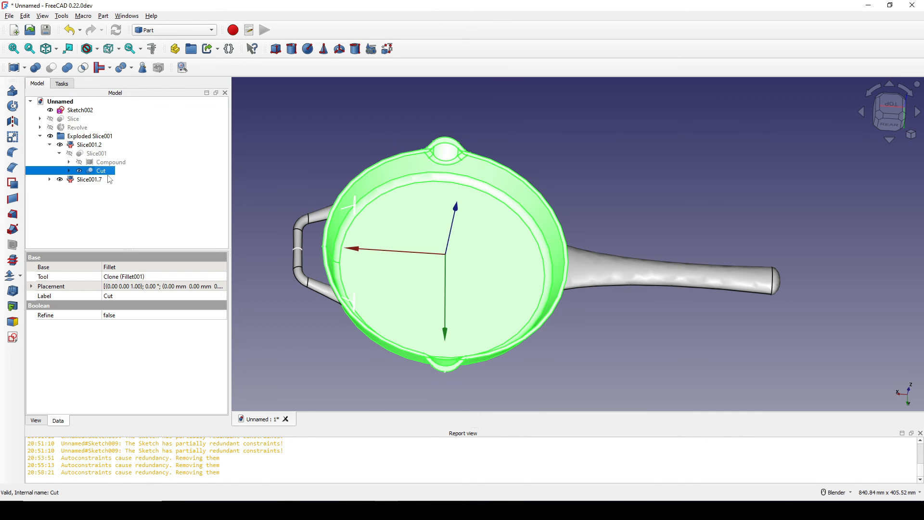
middle_drag(534, 212, 540, 263)
click(624, 196)
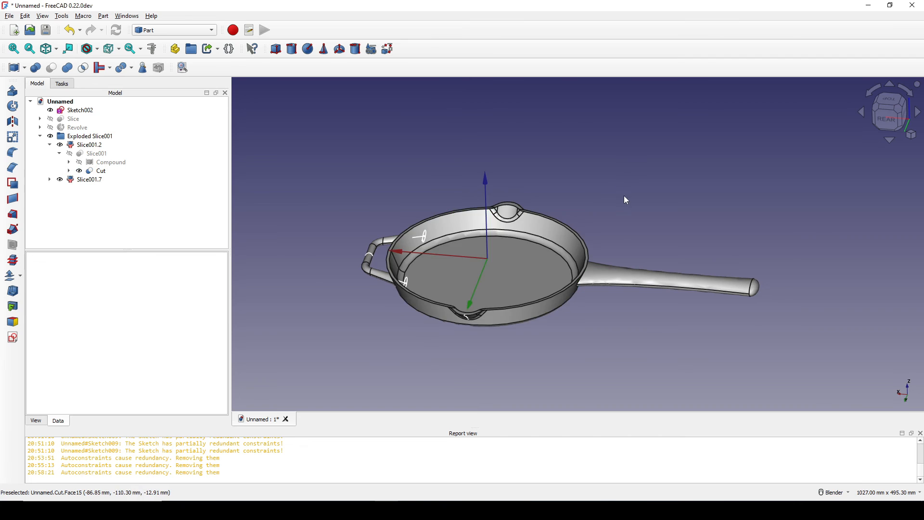
Step: Fuse the pan body Cut, the trimmed small handle and the trimmed long handle into one solid
scroll(625, 195, up, 1)
click(467, 294)
click(374, 297)
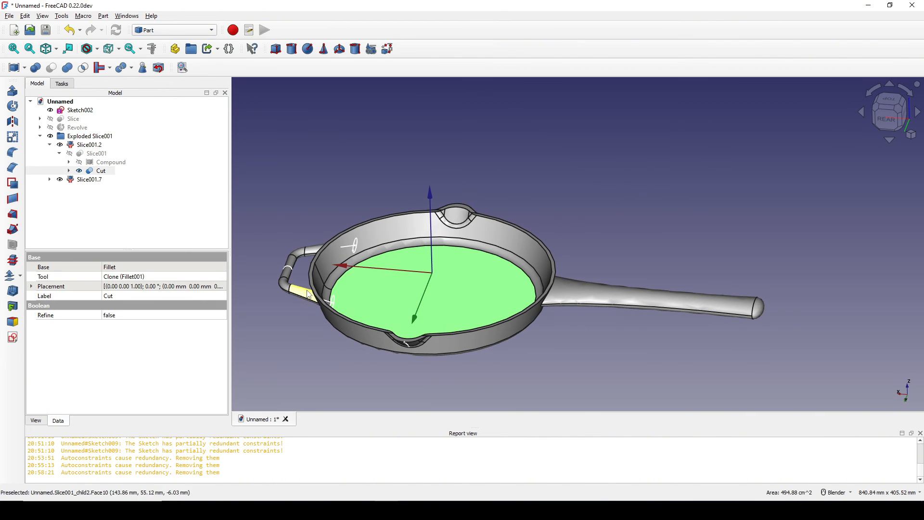
ctrl+click(306, 297)
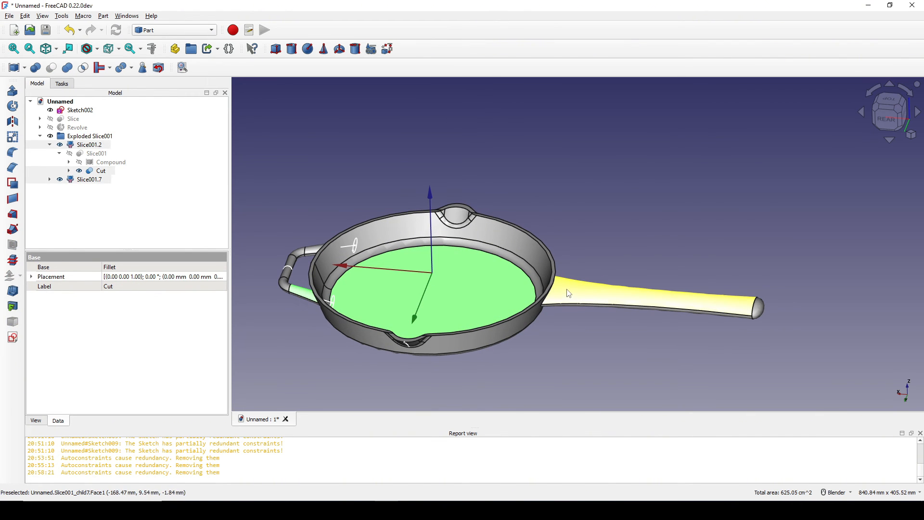
ctrl+click(568, 293)
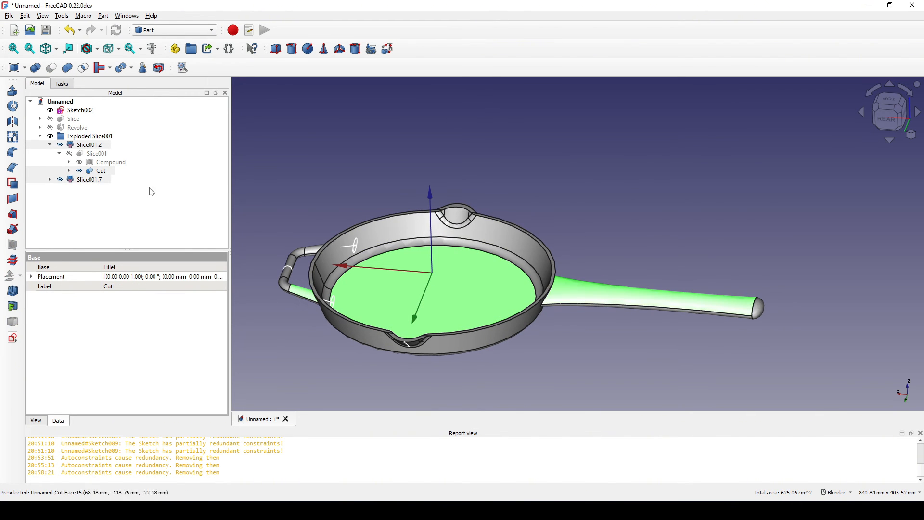
click(68, 71)
middle_drag(573, 306, 616, 245)
click(597, 263)
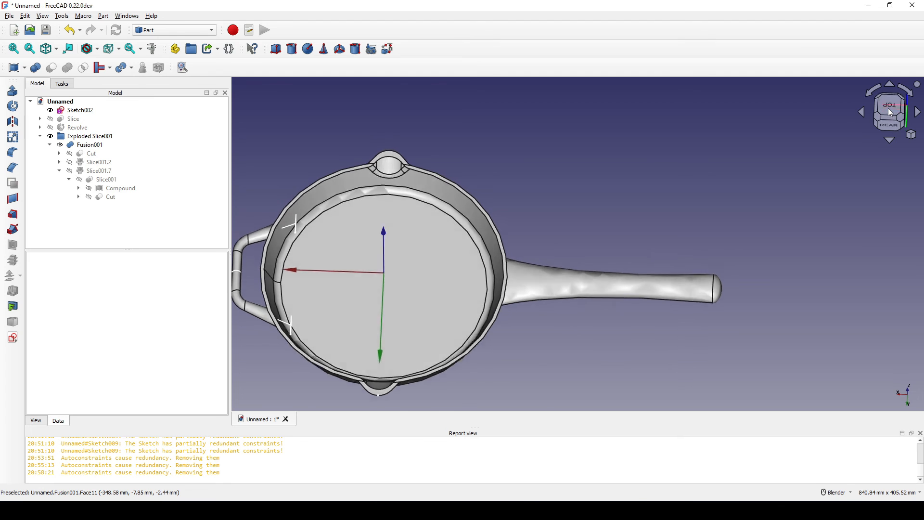
Step: Create a new sketch on the XY plane with 0 mm offset for a cutout in the long handle
click(889, 109)
scroll(686, 211, up, 5)
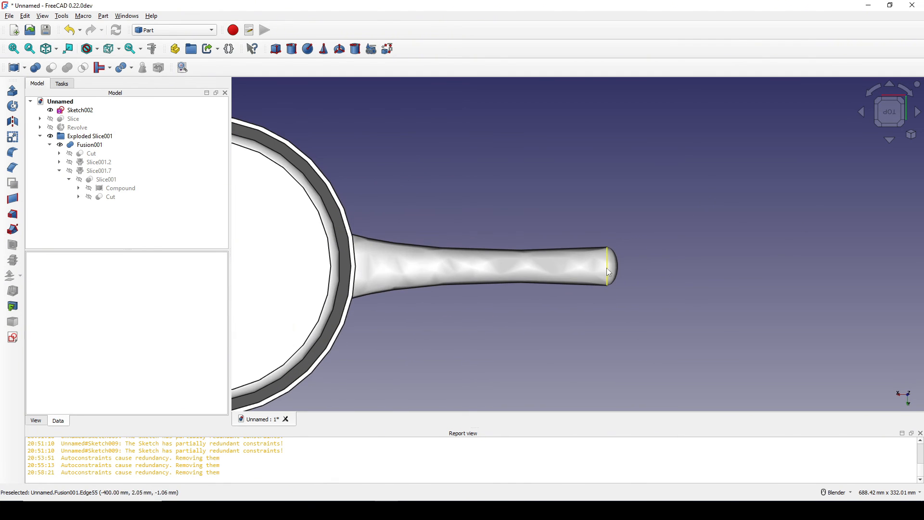
shift+middle_drag(637, 256, 612, 264)
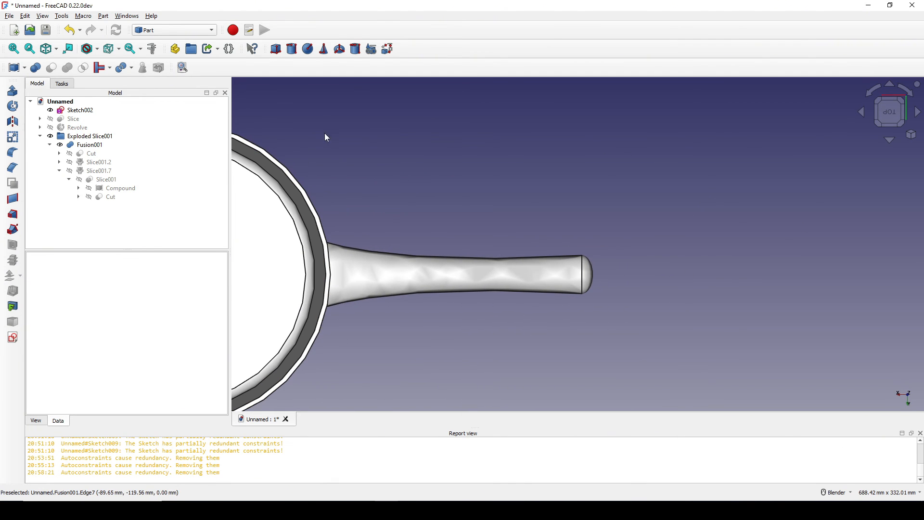
click(13, 337)
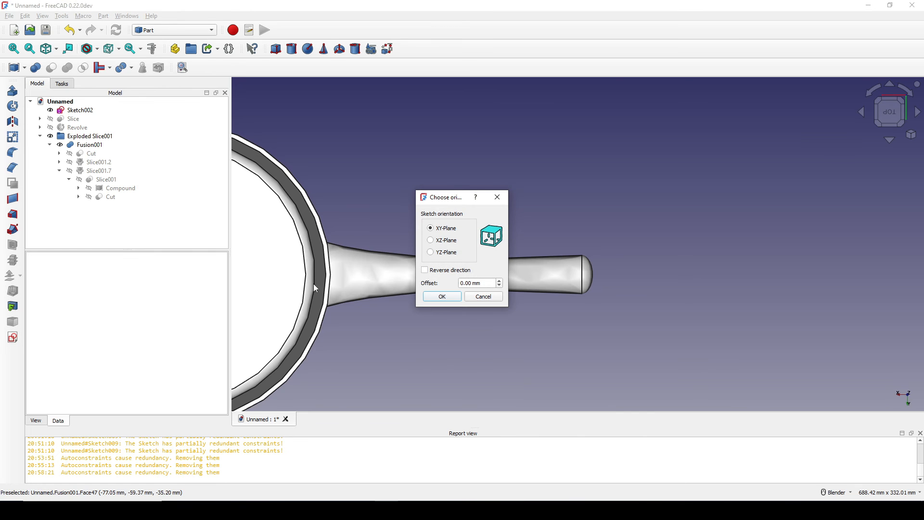
click(453, 296)
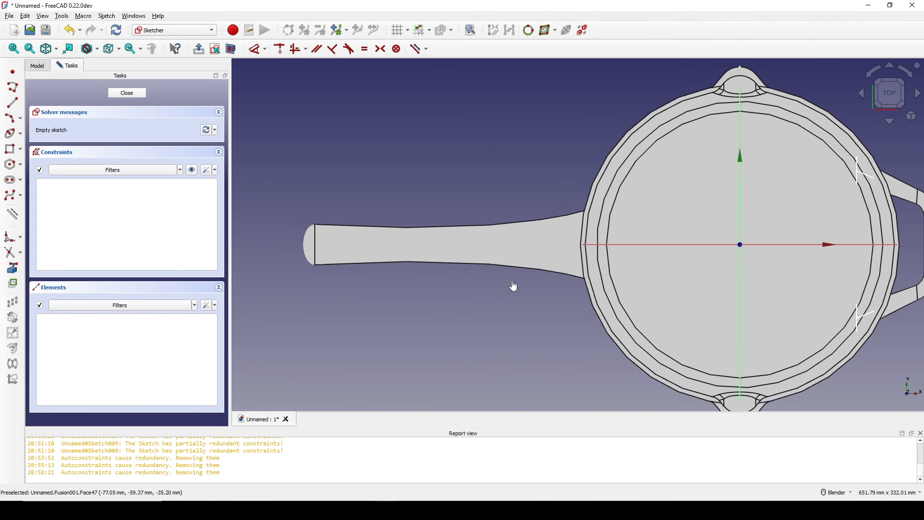
scroll(514, 284, down, 1)
shift+middle_drag(446, 266, 496, 277)
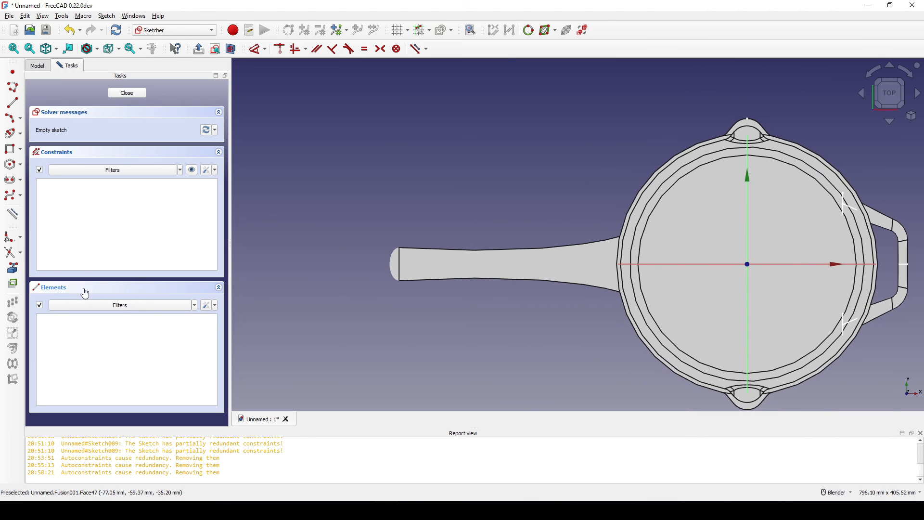
Step: Sketch a horizontal slot near the long handle's rounded end, about 51 mm between its arc centres
click(12, 180)
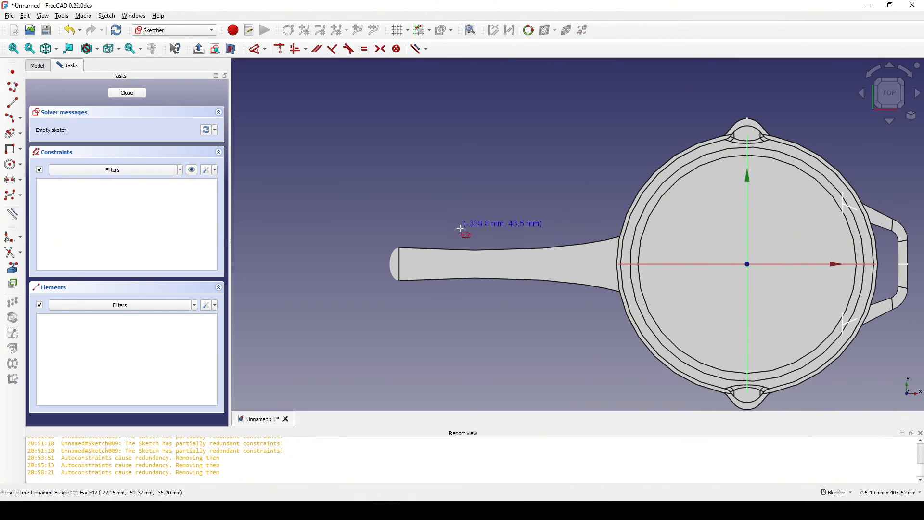
click(416, 260)
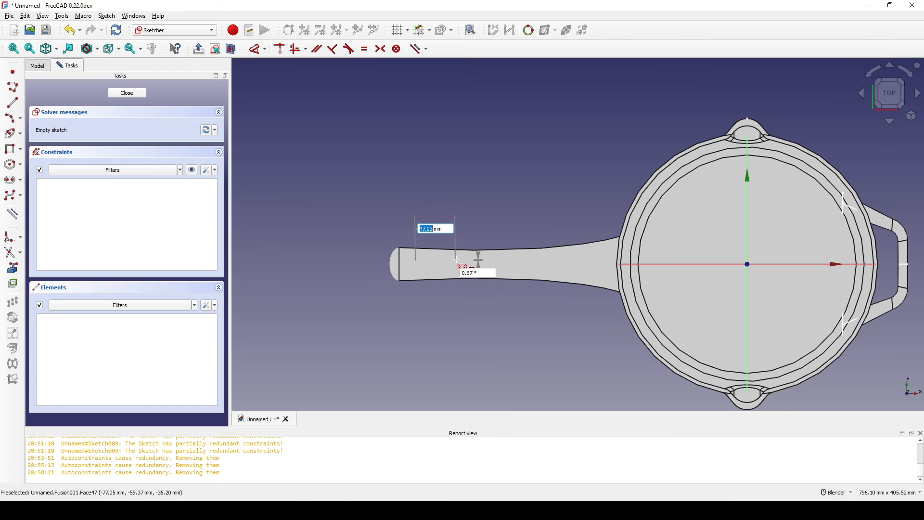
click(459, 260)
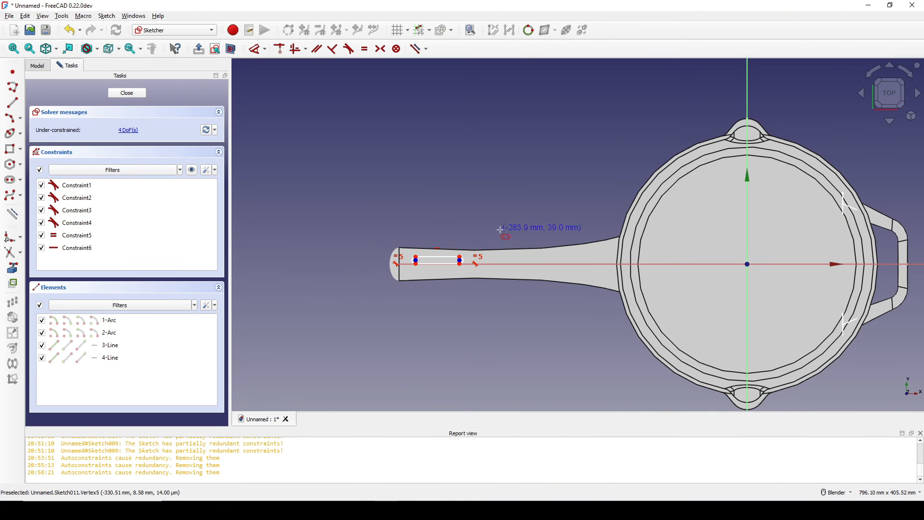
Step: Constrain the slot's outer arc centre onto the horizontal axis and widen the slot to a radius of about 7.7 mm
scroll(449, 231, up, 5)
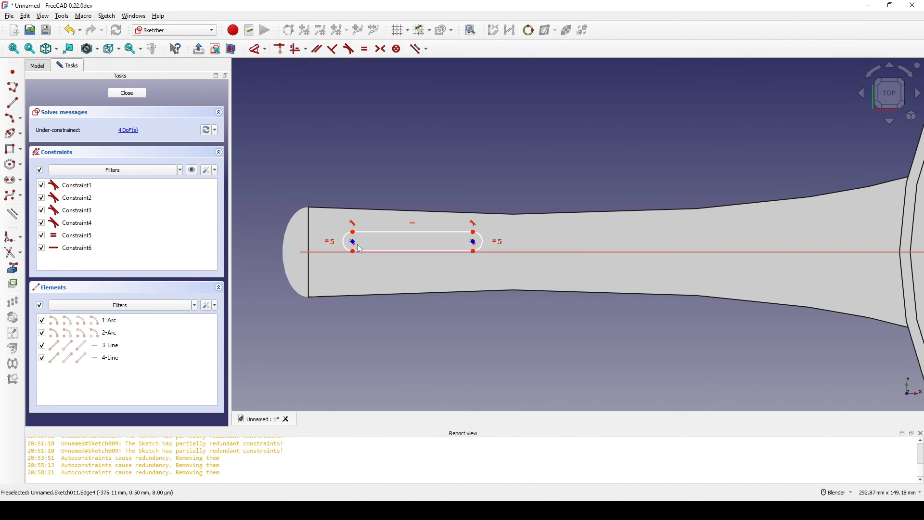
click(353, 242)
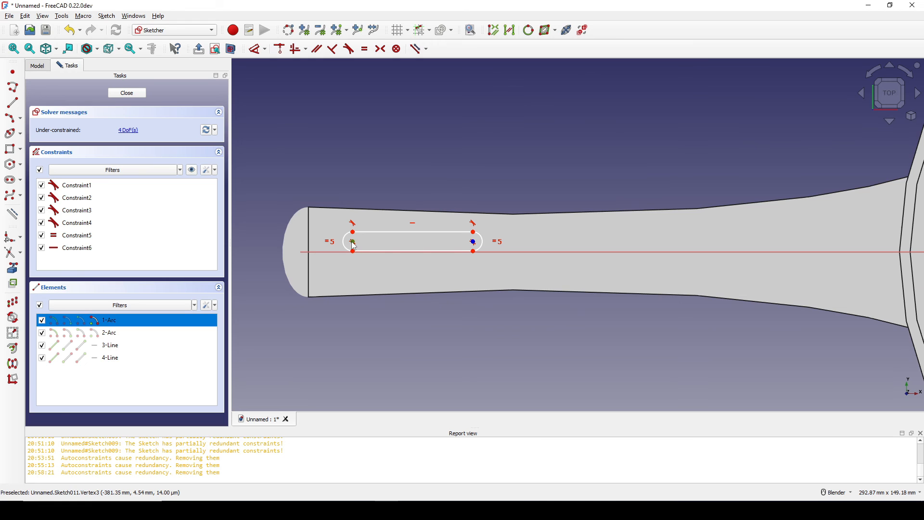
click(341, 252)
key(c)
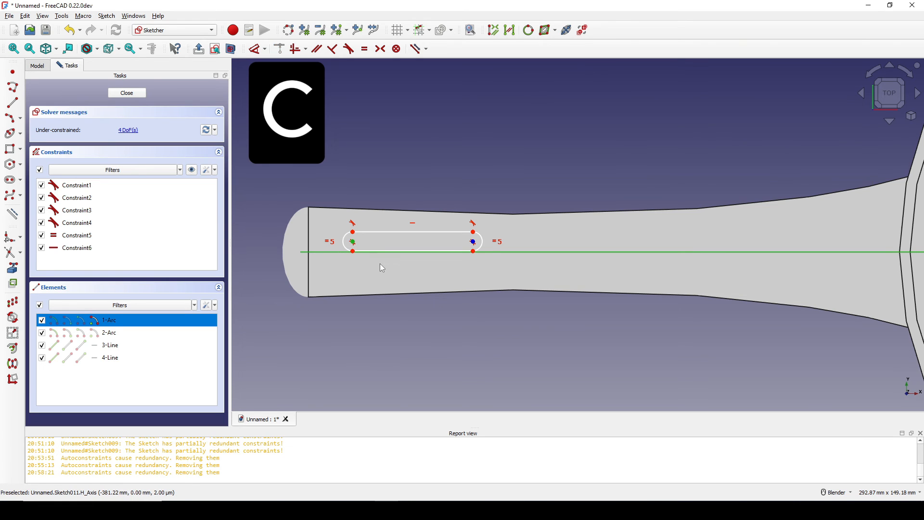
scroll(385, 265, up, 3)
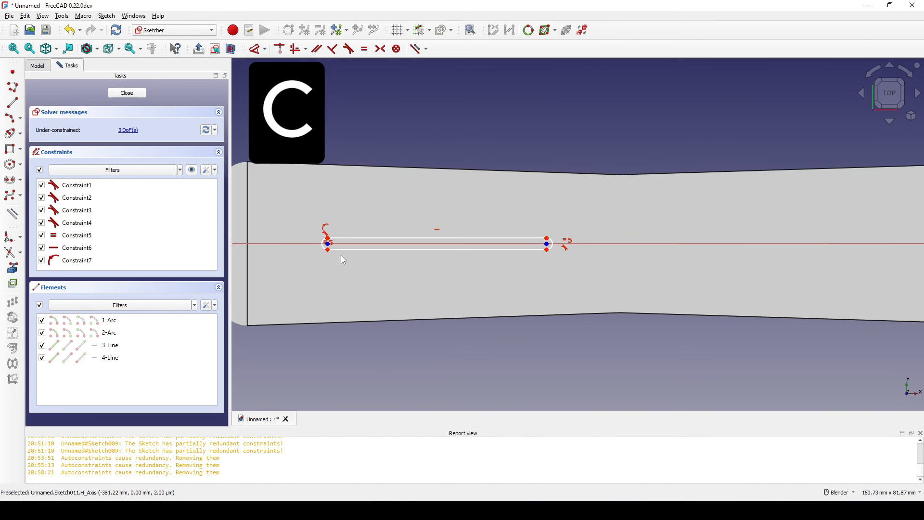
drag(328, 250, 314, 278)
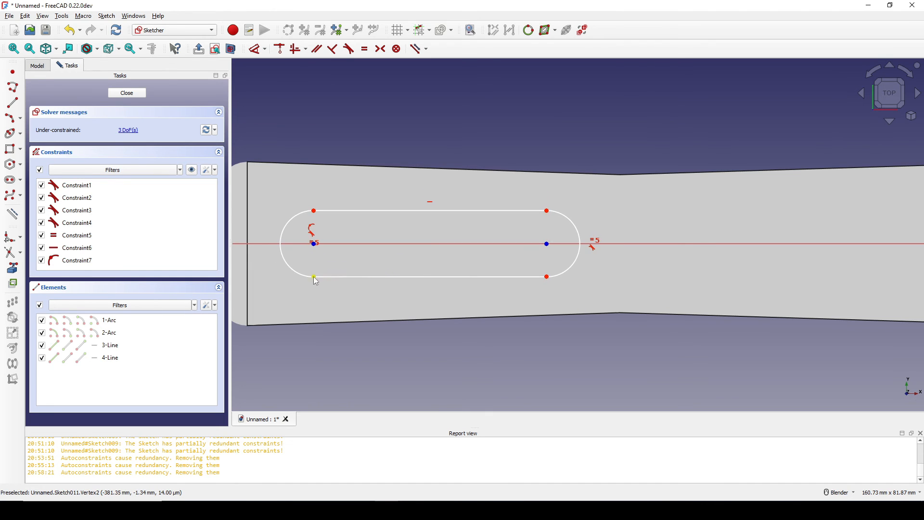
Step: Dimension the slot's outer end arc with a 7 mm radius
scroll(361, 271, down, 4)
mouse_move(417, 272)
shift+middle_down()
mouse_move(514, 290)
mouse_move(462, 299)
shift+middle_up()
scroll(486, 284, up, 1)
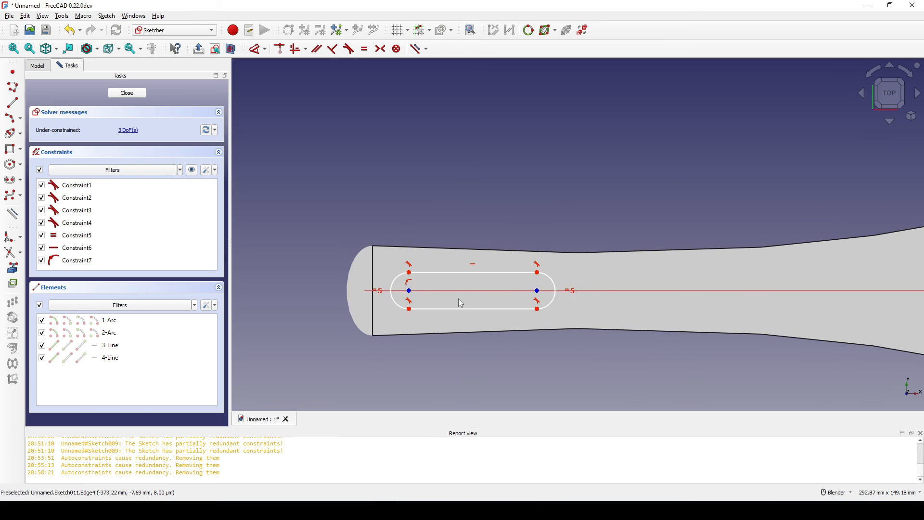
scroll(460, 303, up, 1)
key(d)
click(377, 295)
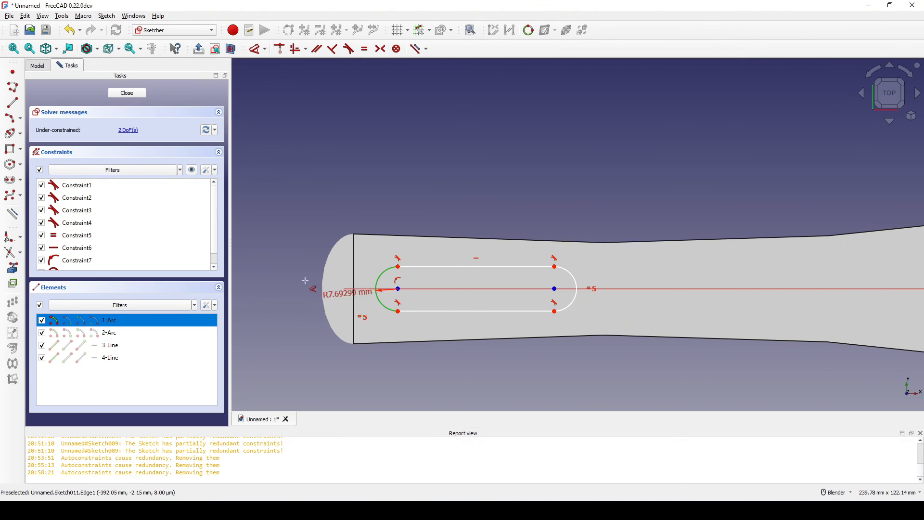
click(306, 216)
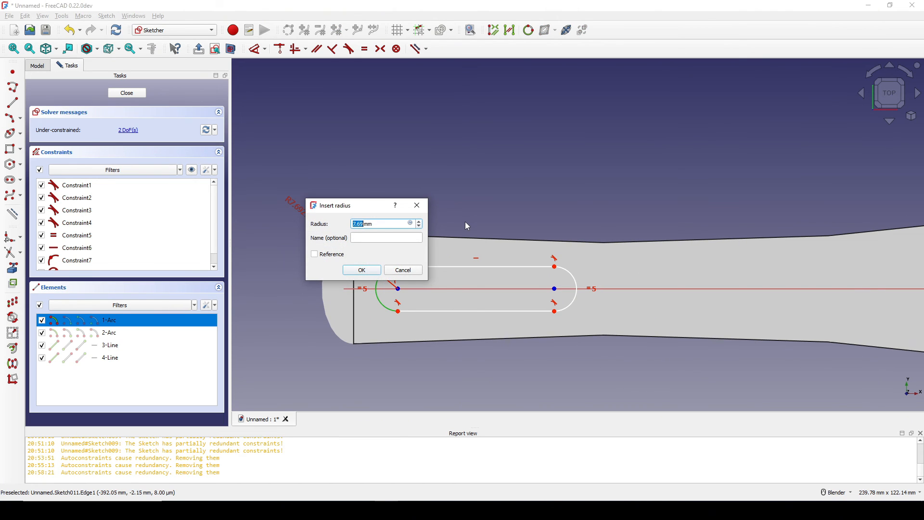
text(7)
key(Return)
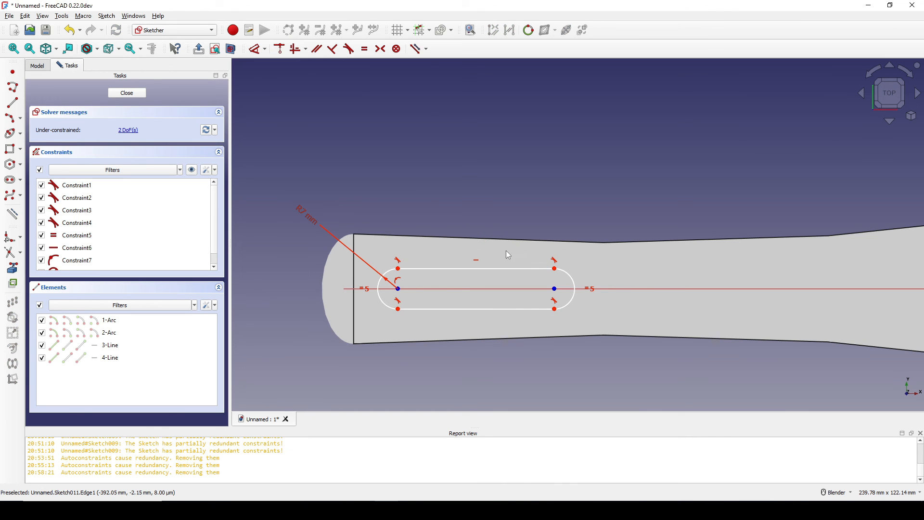
Step: Remove the slot's horizontal constraint and the equality constraint between its two end arcs
click(478, 260)
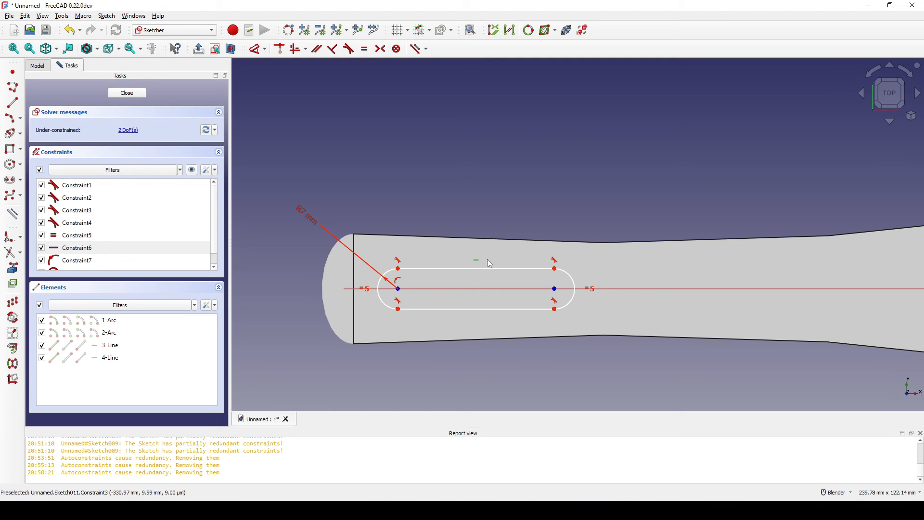
key(Delete)
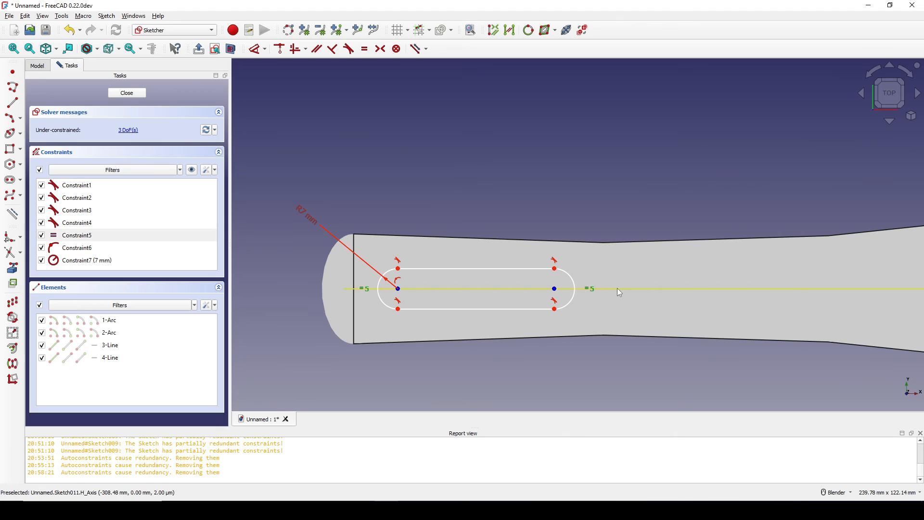
key(Delete)
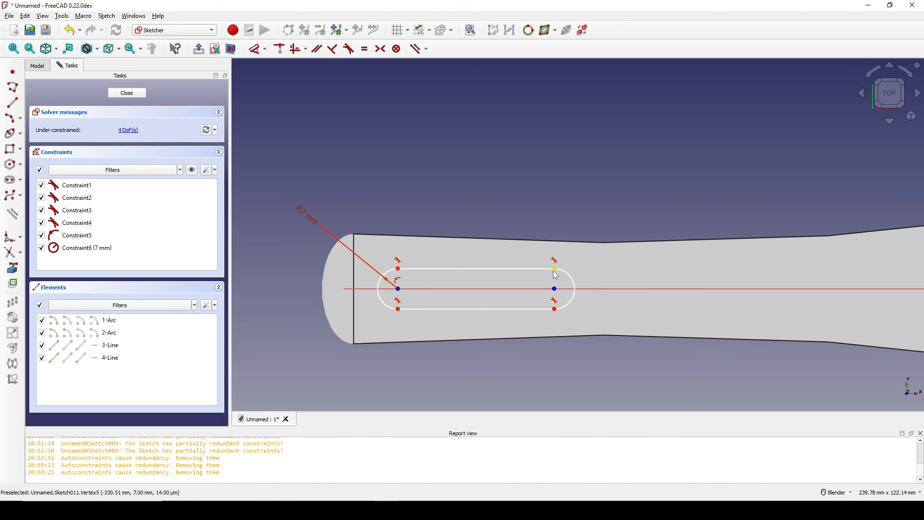
Step: Shorten the slot to about 21 mm between its arc centres and constrain the inner arc centre onto the horizontal axis
drag(555, 290, 460, 293)
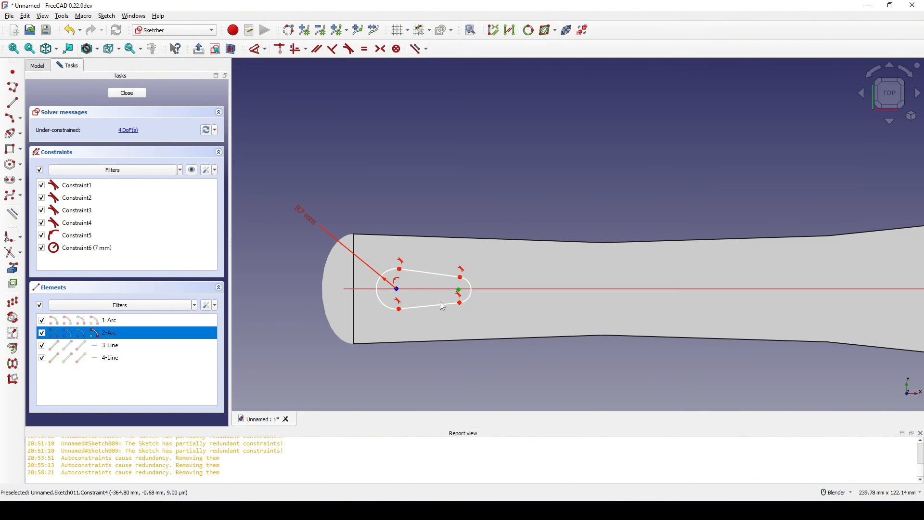
key(c)
click(487, 288)
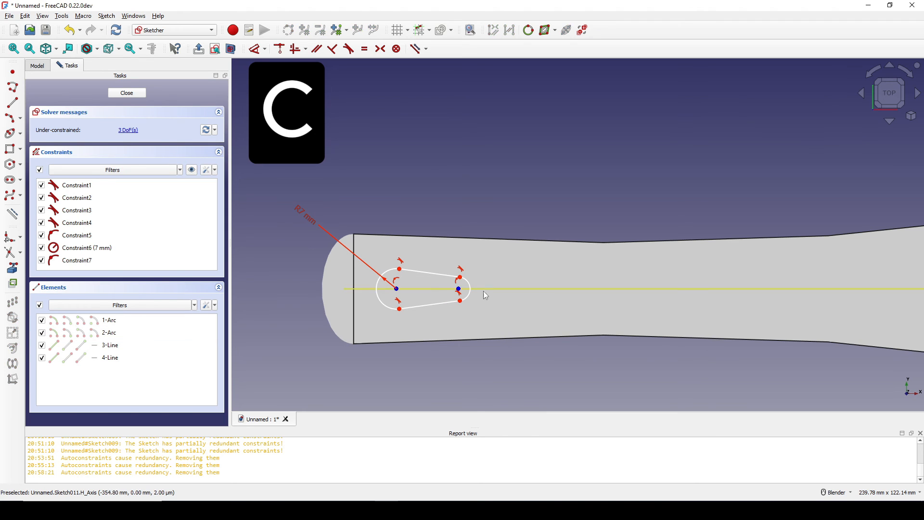
Step: Dimension the slot's inner end arc with a 5 mm radius
scroll(455, 302, up, 2)
key(d)
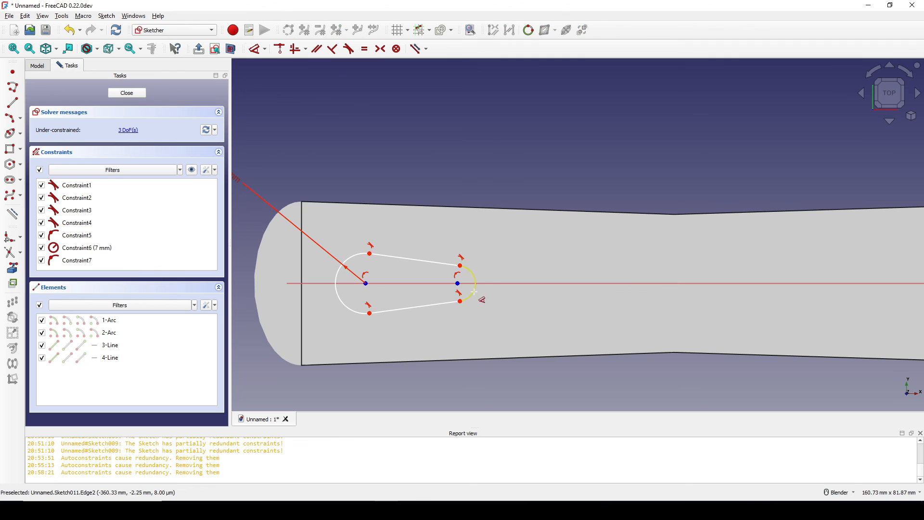
click(474, 293)
click(534, 319)
text(5)
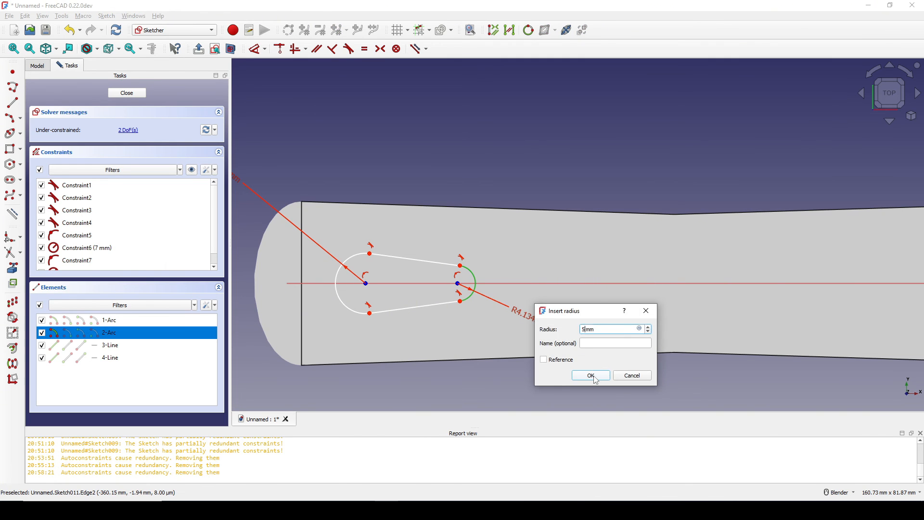
click(591, 375)
Step: Dimension the horizontal distance between the slot's two arc centres as 20 mm
click(367, 283)
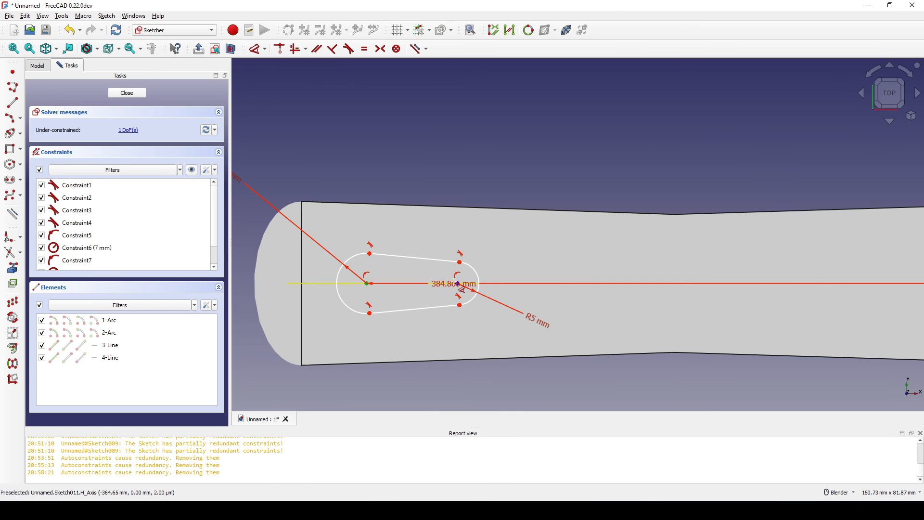
key(Escape)
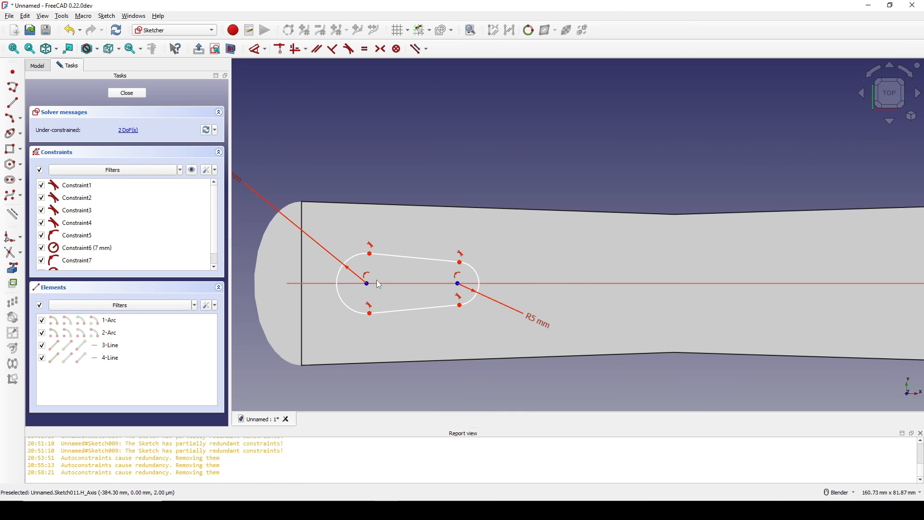
click(367, 283)
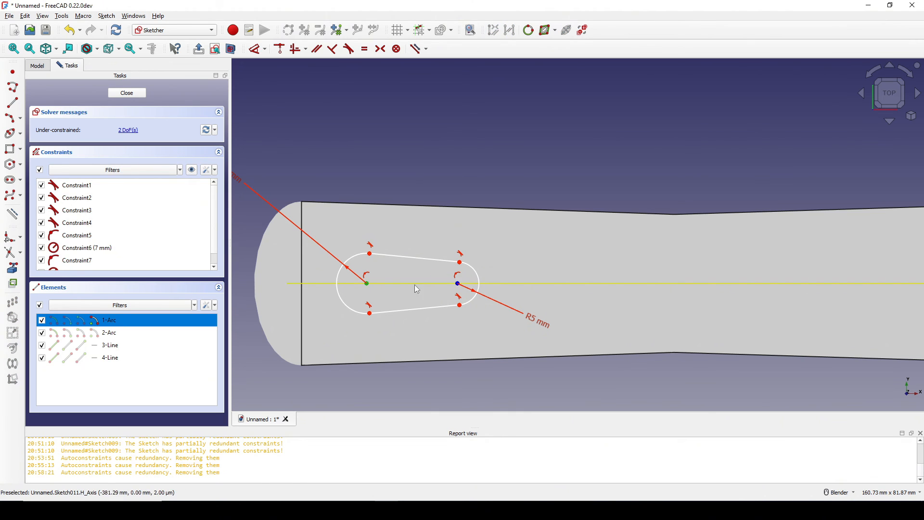
click(459, 285)
click(421, 183)
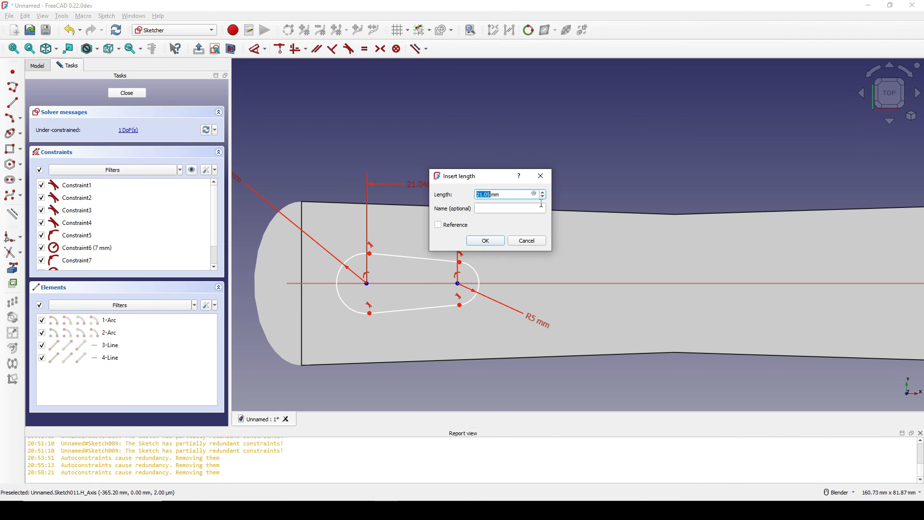
text(20)
key(Return)
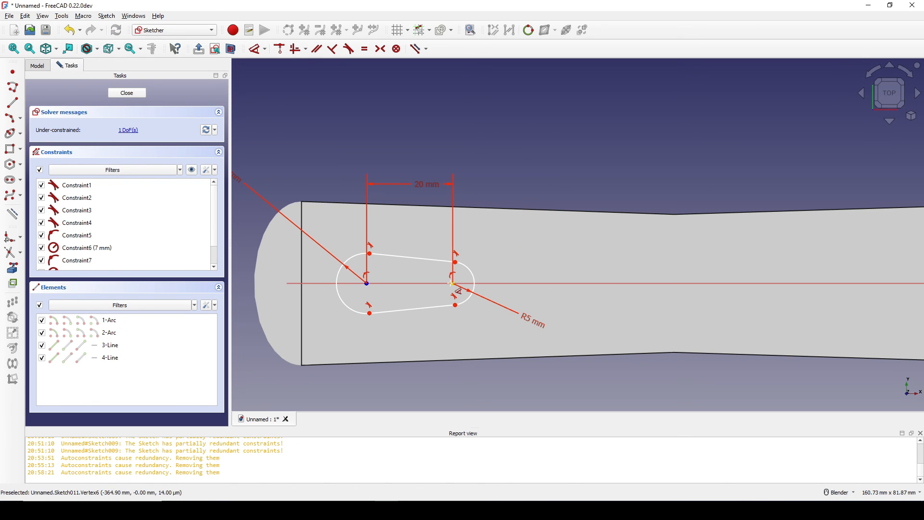
Step: Dimension the slot's inner arc centre 365 mm horizontally from the sketch origin and finish the sketch
click(452, 284)
click(593, 141)
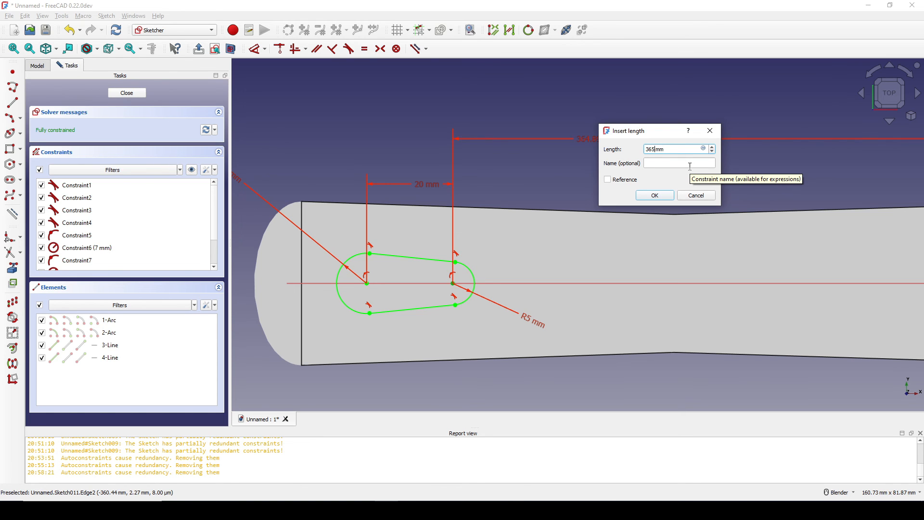
text(365)
key(Return)
scroll(691, 171, down, 4)
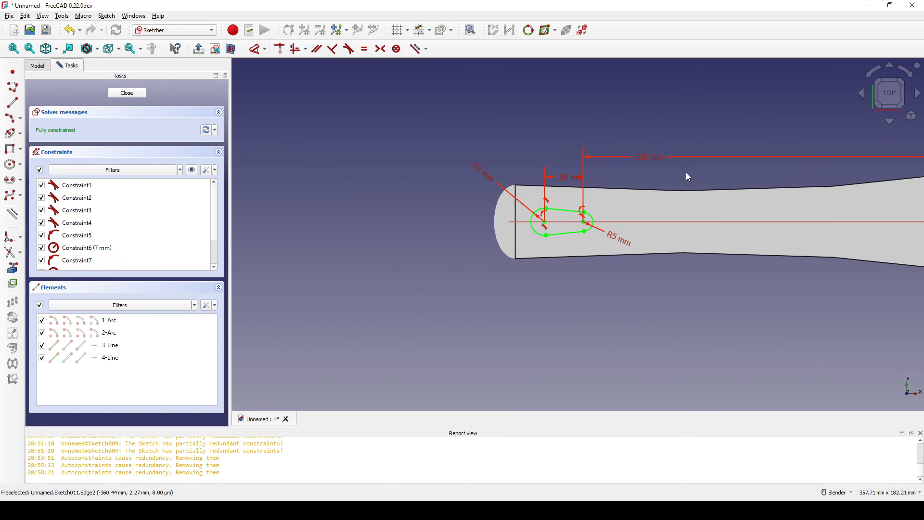
click(127, 93)
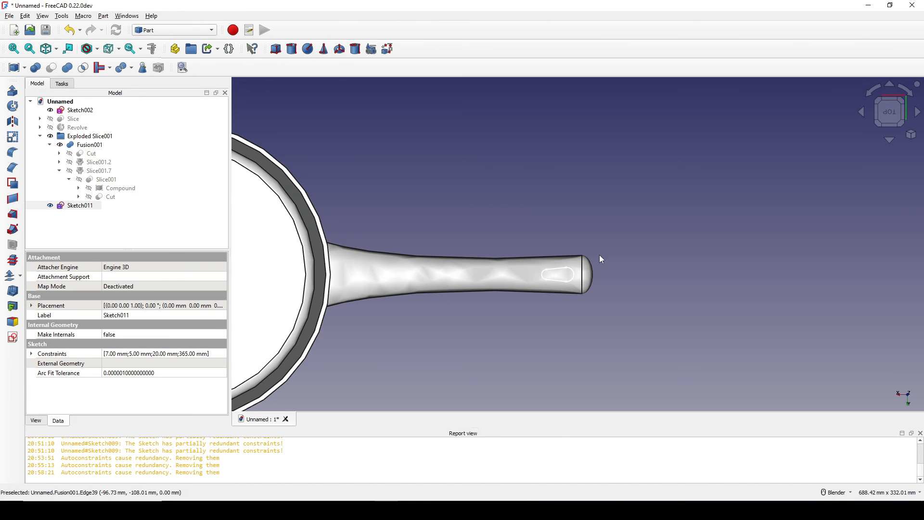
Step: Extrude the slot sketch 50 mm as a solid along the negative Z direction through the long handle
mouse_move(600, 255)
middle_down()
mouse_move(530, 231)
mouse_move(566, 252)
mouse_move(566, 233)
middle_up()
scroll(562, 304, up, 2)
middle_drag(580, 307, 590, 349)
shift+middle_drag(632, 269, 614, 309)
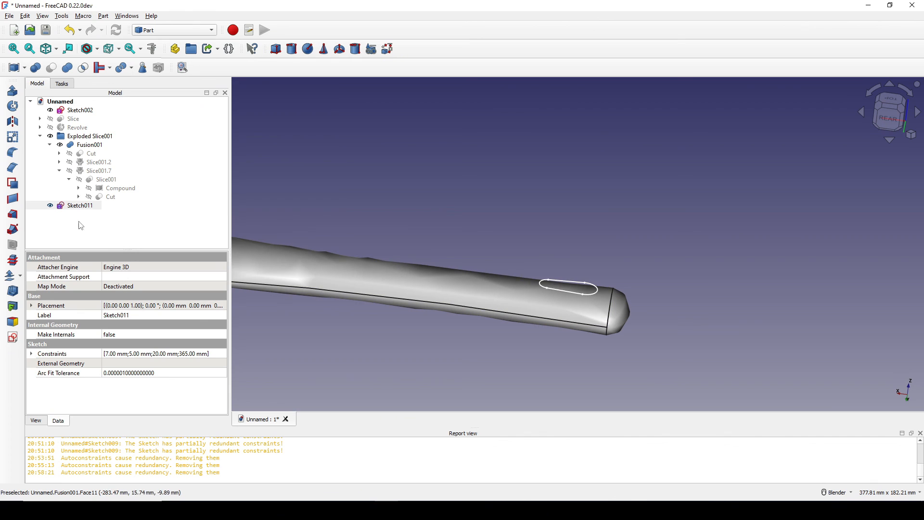
click(80, 206)
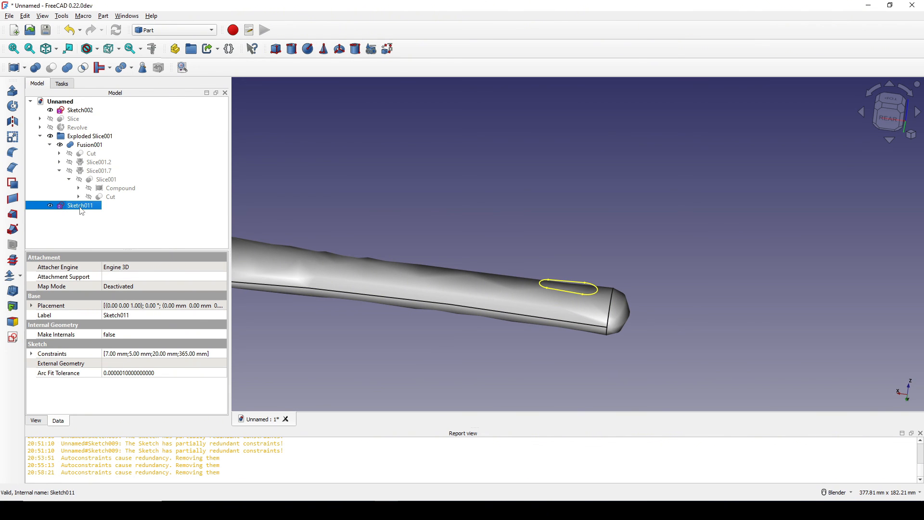
click(12, 91)
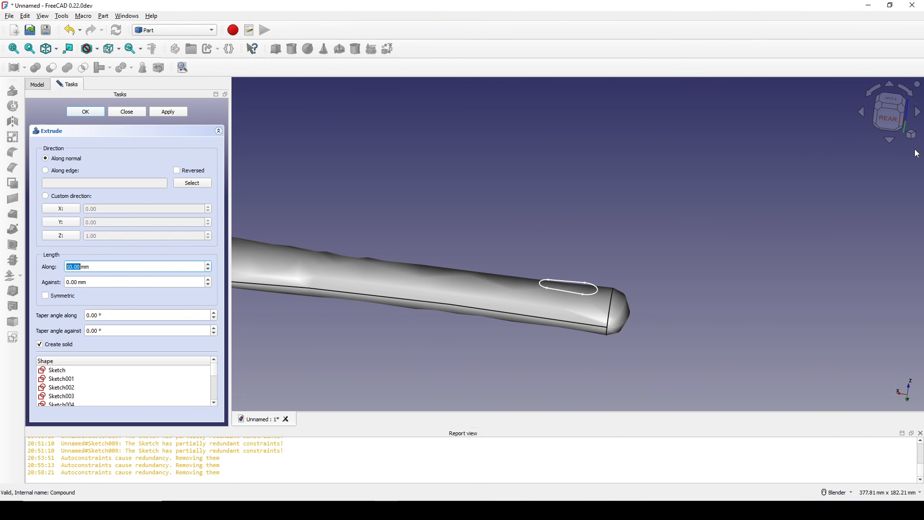
click(73, 238)
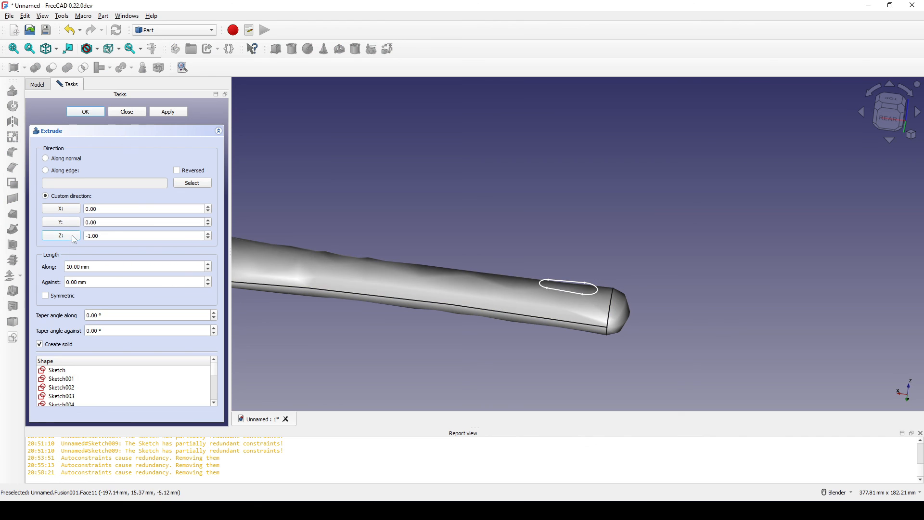
drag(101, 270, 66, 267)
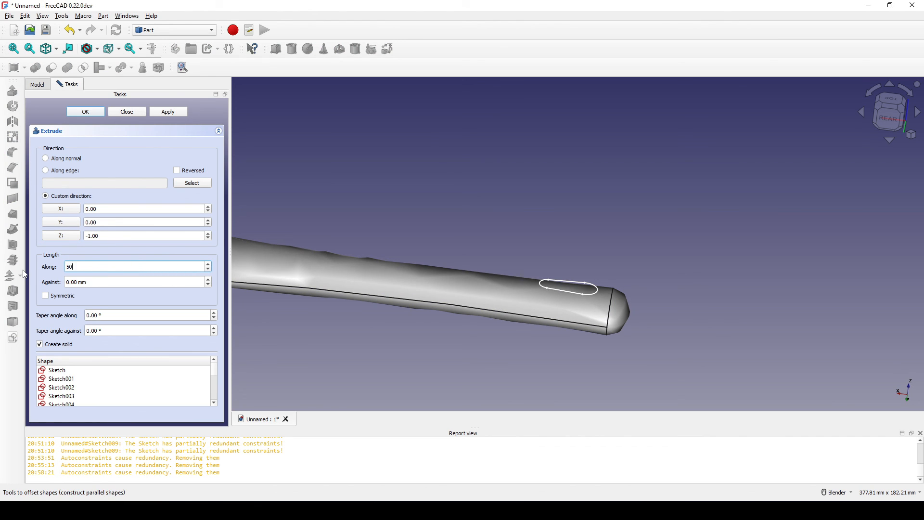
click(85, 112)
Step: Cut the extruded slot solid from the fused pan body to open a hole in the long handle
middle_drag(621, 288, 585, 344)
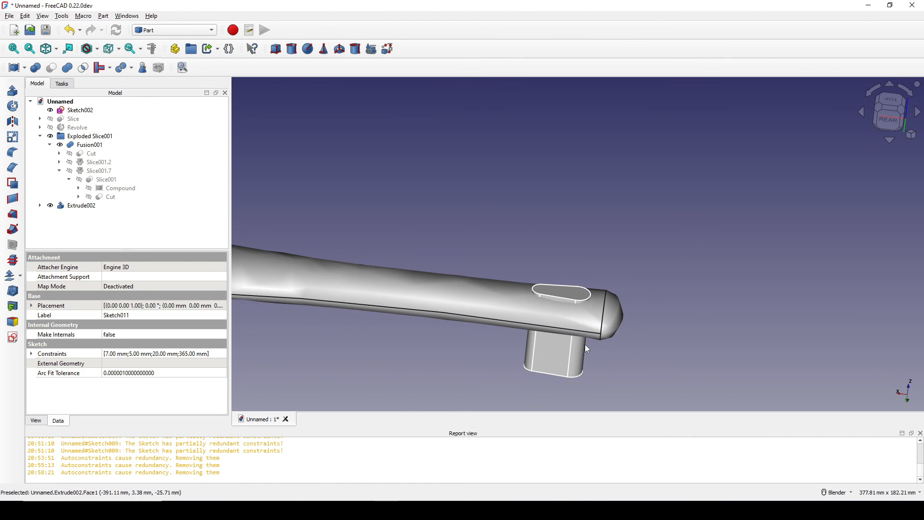
click(472, 310)
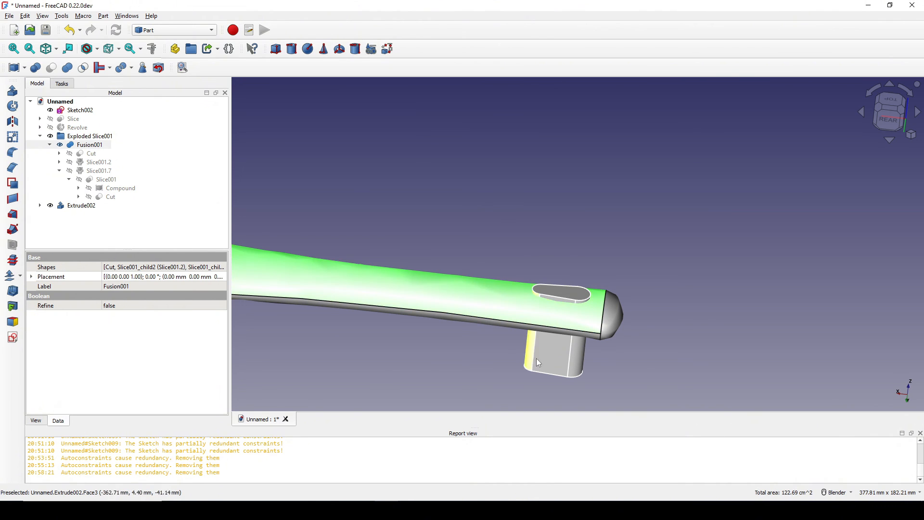
ctrl+click(564, 365)
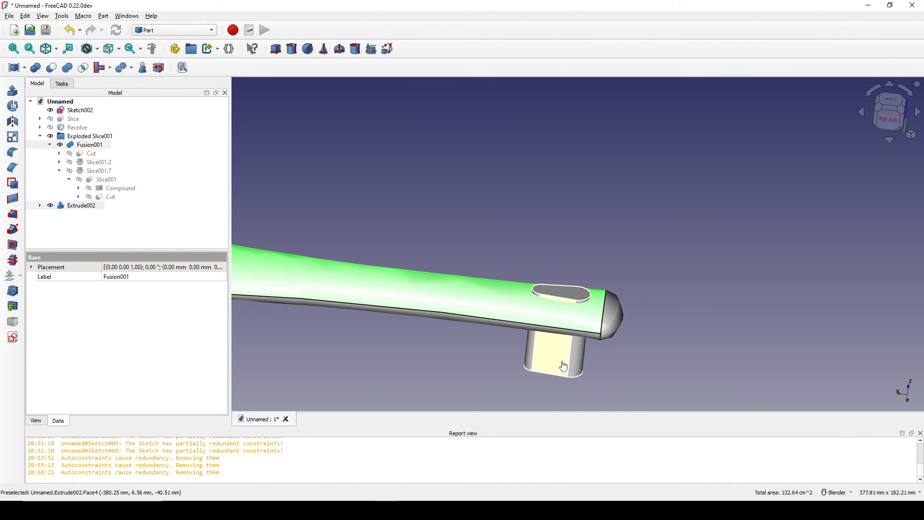
click(51, 67)
Step: Fillet the long handle hole's upper and lower rim edges with a 2 mm radius
middle_drag(633, 269, 562, 253)
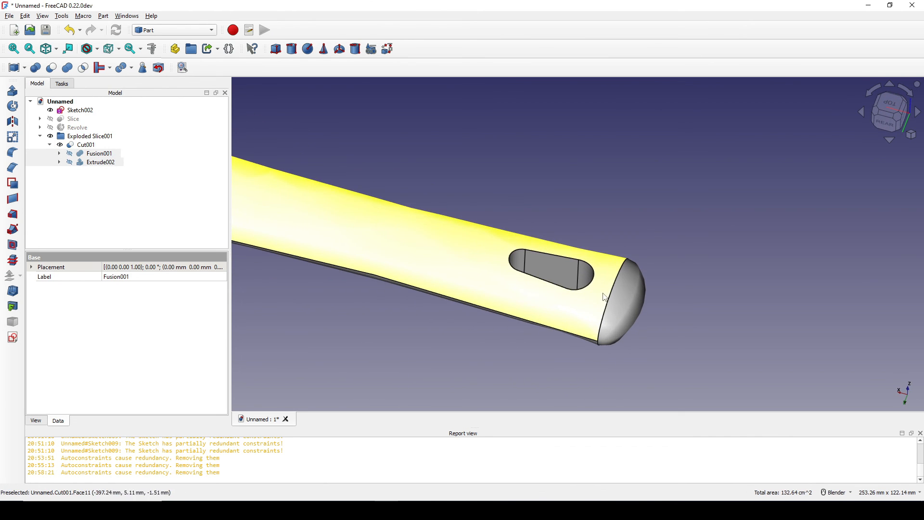
scroll(561, 314, up, 4)
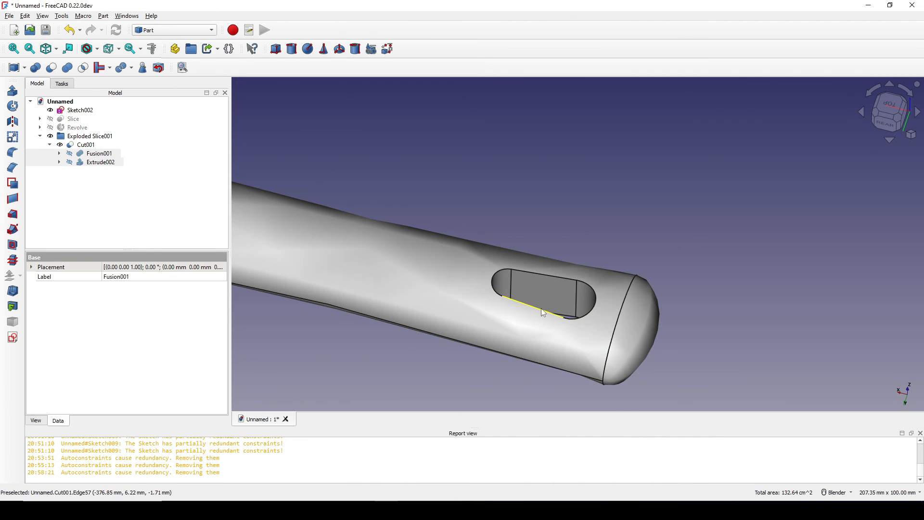
click(541, 309)
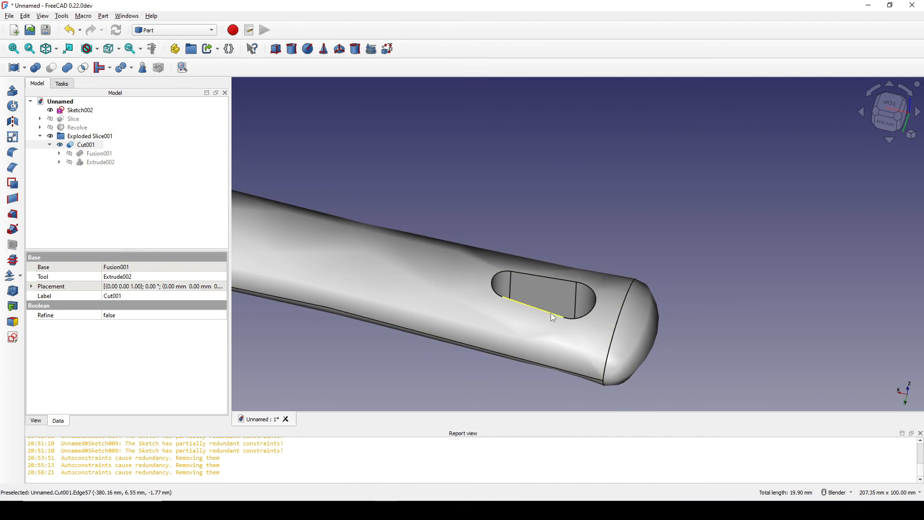
scroll(551, 313, down, 2)
middle_drag(568, 289, 560, 356)
ctrl+click(558, 371)
scroll(569, 354, up, 2)
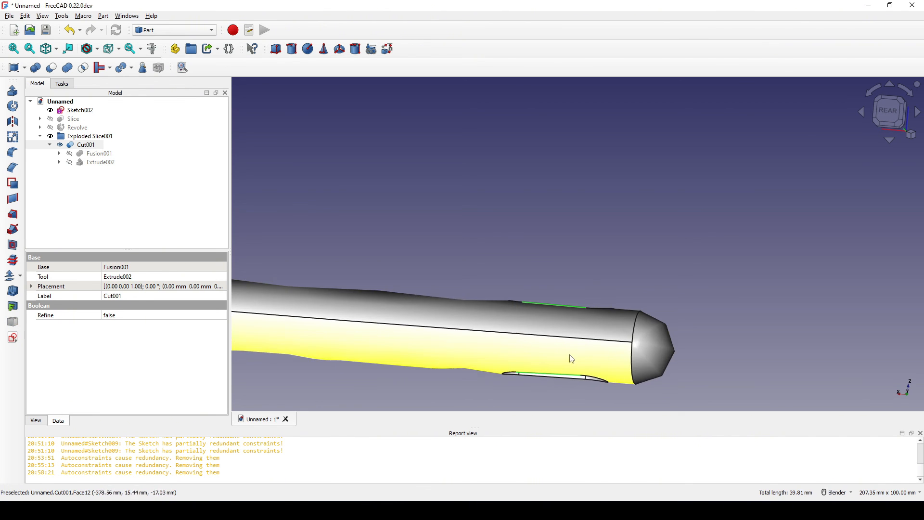
click(13, 152)
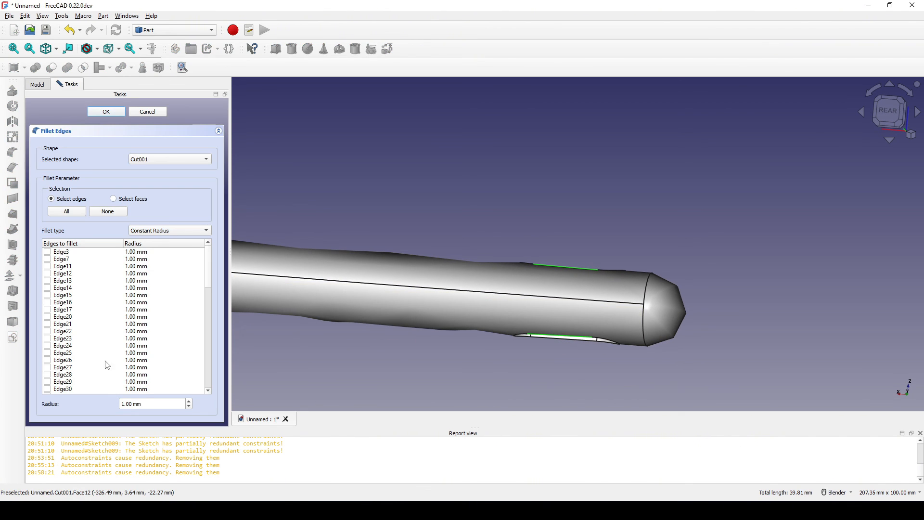
triple_click(147, 403)
text(2)
click(106, 112)
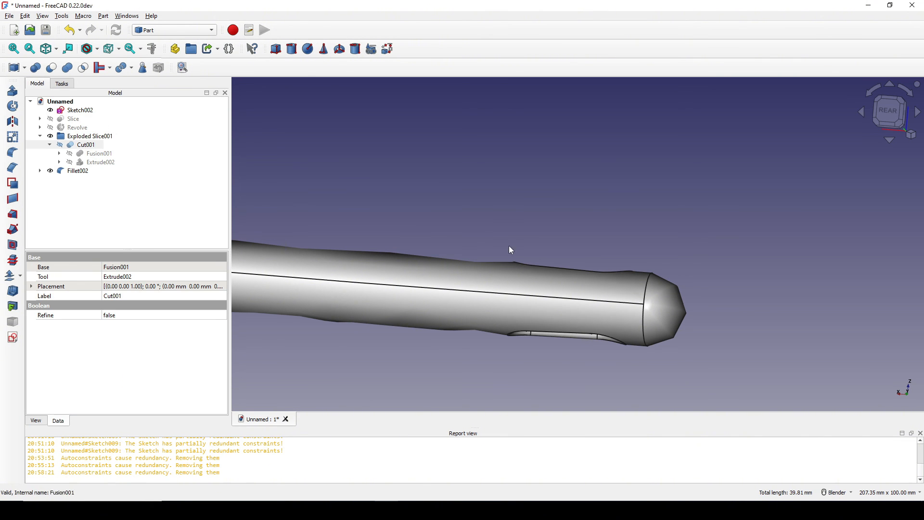
Step: Fillet the upper and lower edges where the long handle meets the pan wall with a 1 mm radius
middle_drag(509, 245, 554, 314)
scroll(553, 312, down, 5)
shift+middle_drag(431, 260, 736, 303)
scroll(727, 306, up, 1)
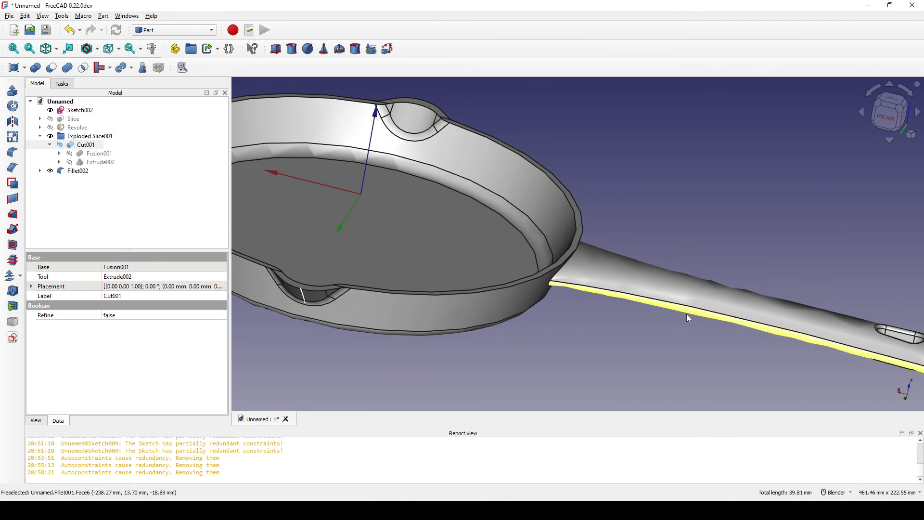
middle_drag(663, 318, 645, 272)
scroll(612, 341, up, 2)
middle_drag(574, 348, 574, 312)
click(530, 289)
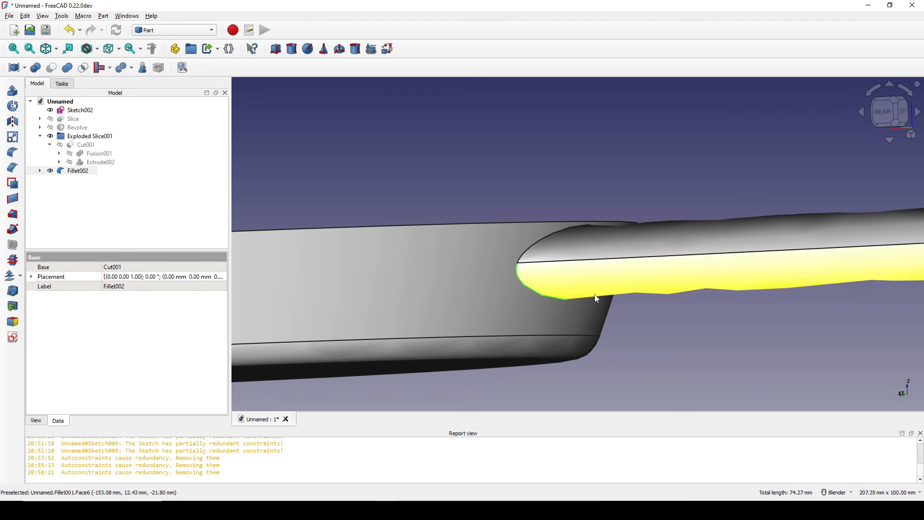
middle_drag(531, 290, 608, 250)
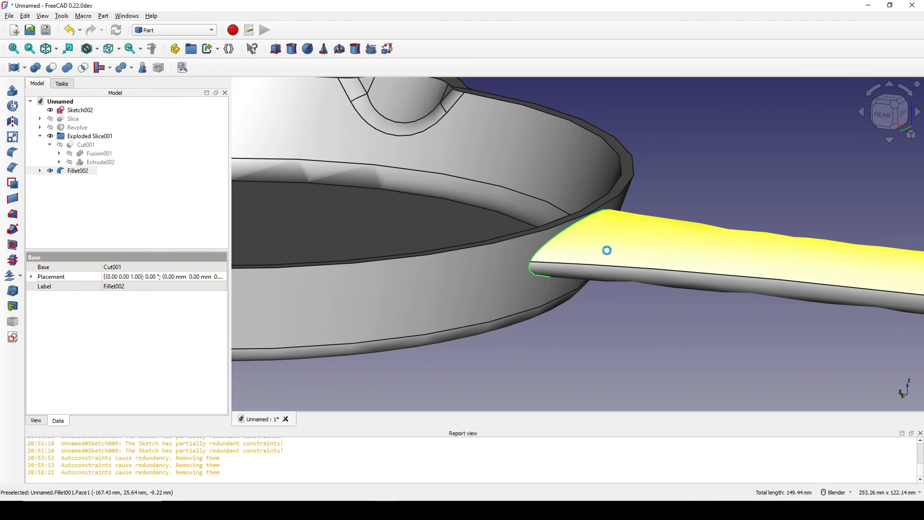
click(12, 154)
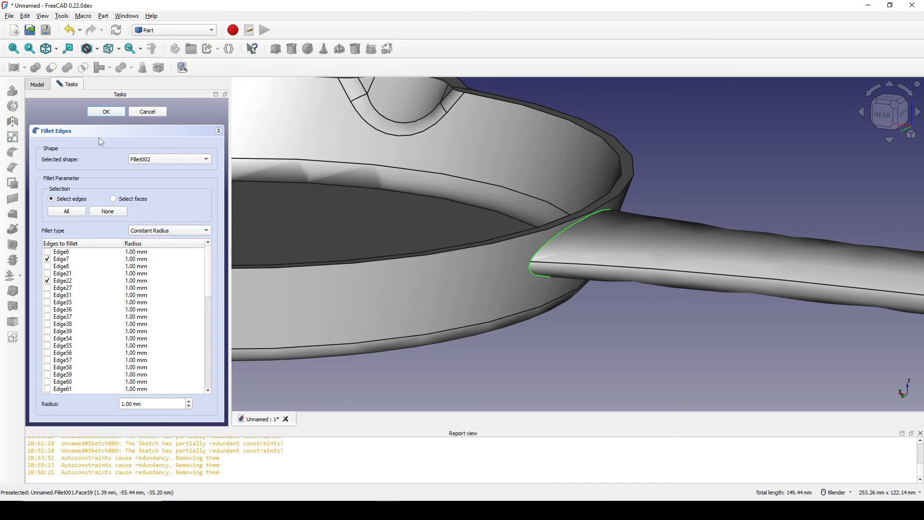
click(106, 112)
Step: Fillet the upper joint edges where both ends of the small loop handle meet the pan wall with a 2 mm radius
scroll(629, 264, up, 3)
middle_drag(629, 263, 490, 292)
scroll(604, 279, down, 3)
shift+middle_drag(491, 291, 468, 343)
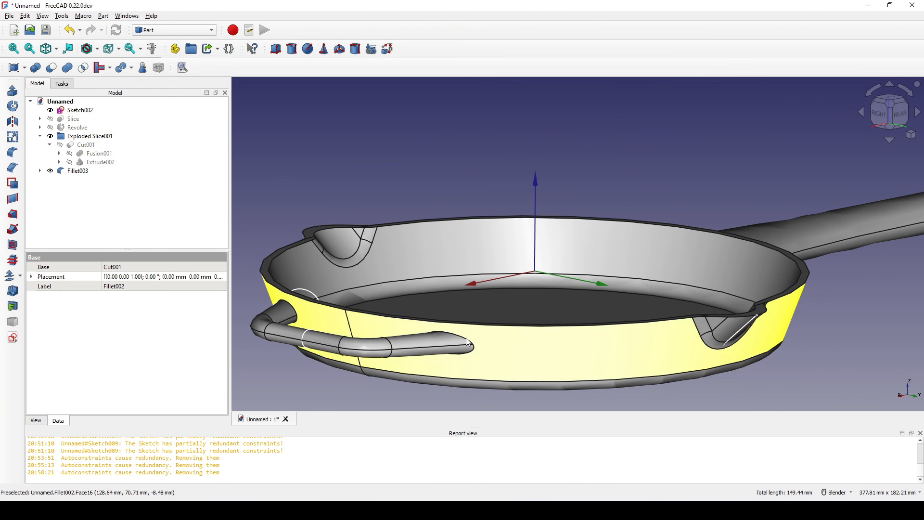
scroll(466, 338, up, 5)
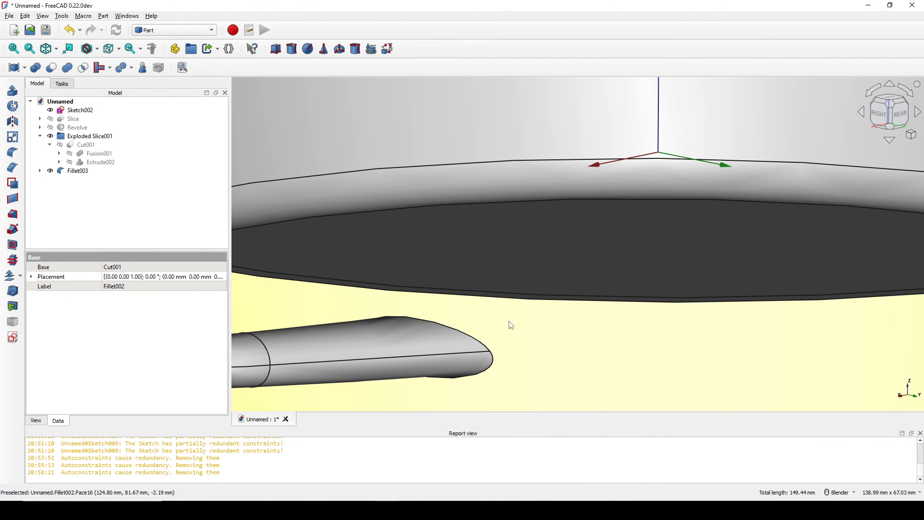
click(486, 346)
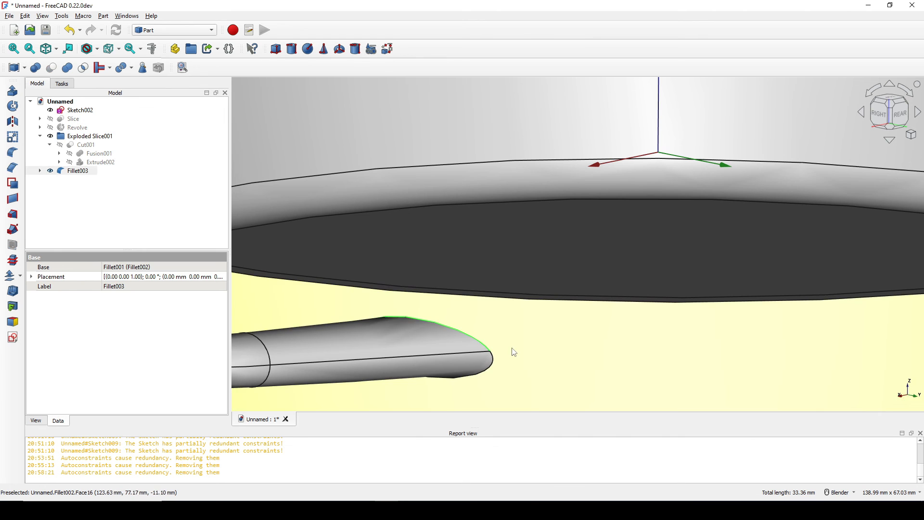
middle_drag(490, 347, 476, 362)
scroll(544, 313, up, 4)
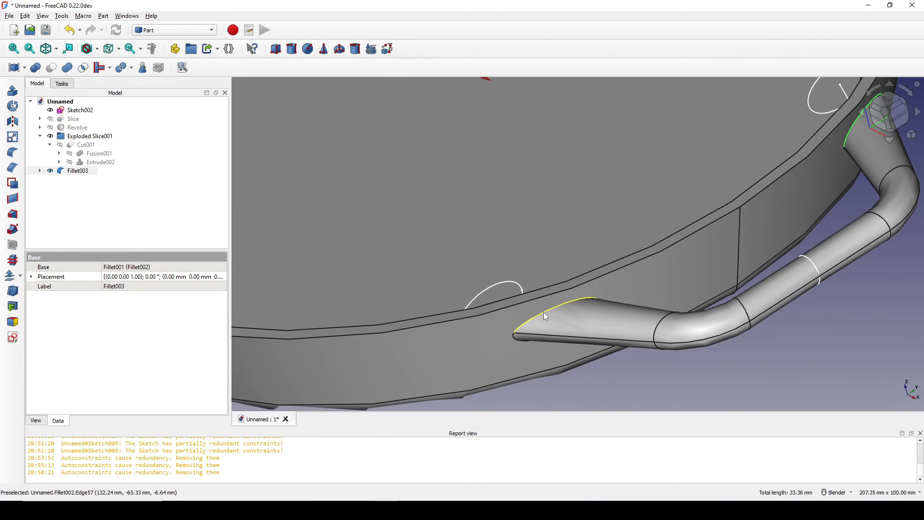
ctrl+click(545, 317)
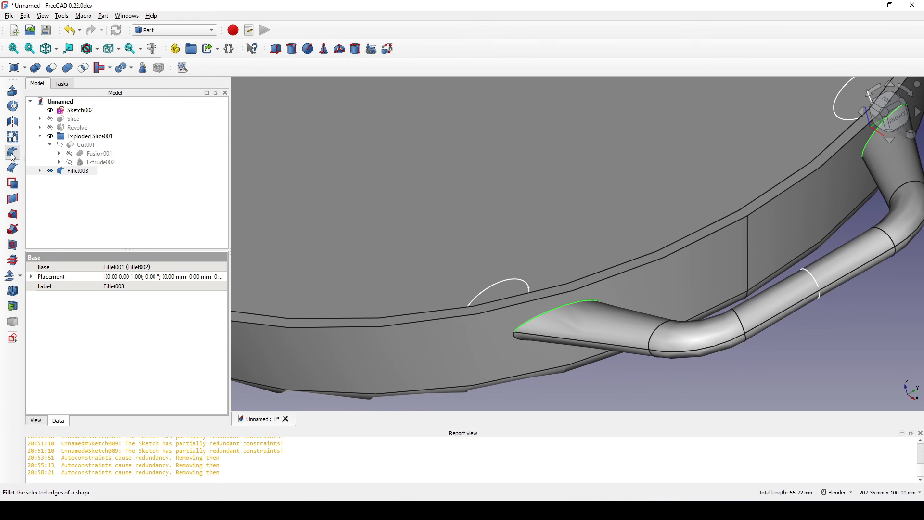
click(12, 152)
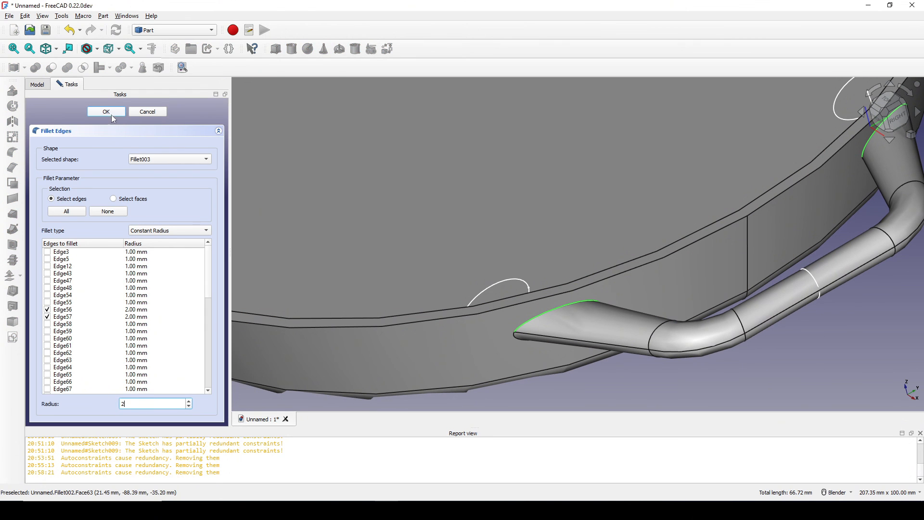
click(111, 114)
Step: Set the display deviation of the final filleted pan body to 0.01 for a smoother representation
middle_drag(554, 308, 639, 266)
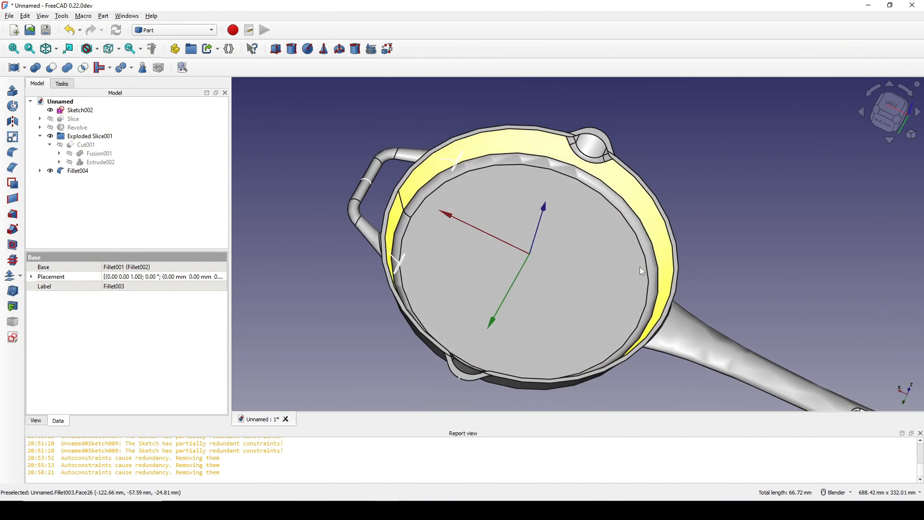
click(78, 171)
scroll(615, 291, down, 1)
middle_drag(614, 290, 596, 262)
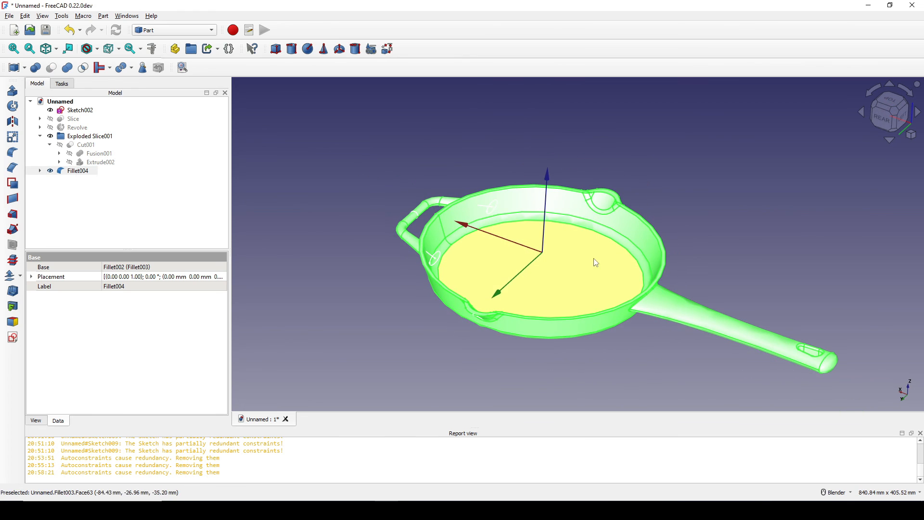
scroll(596, 262, up, 1)
shift+middle_drag(557, 286, 544, 304)
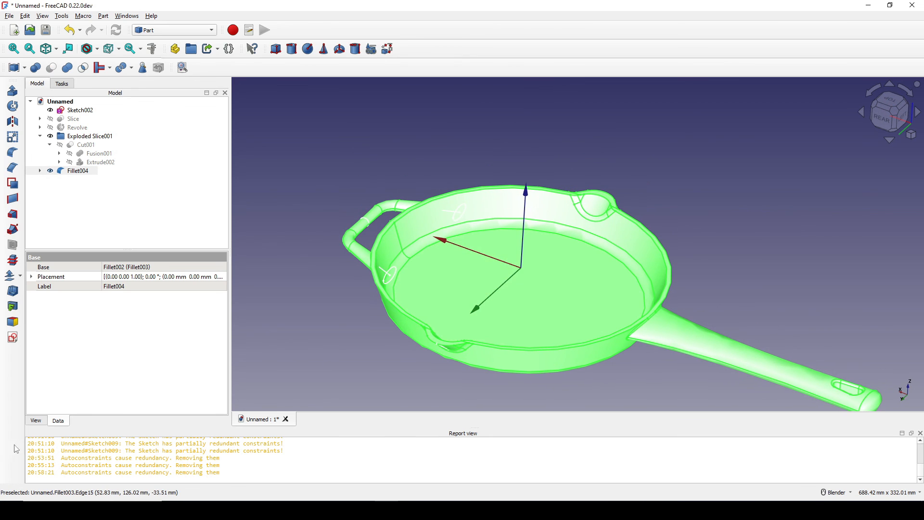
click(36, 421)
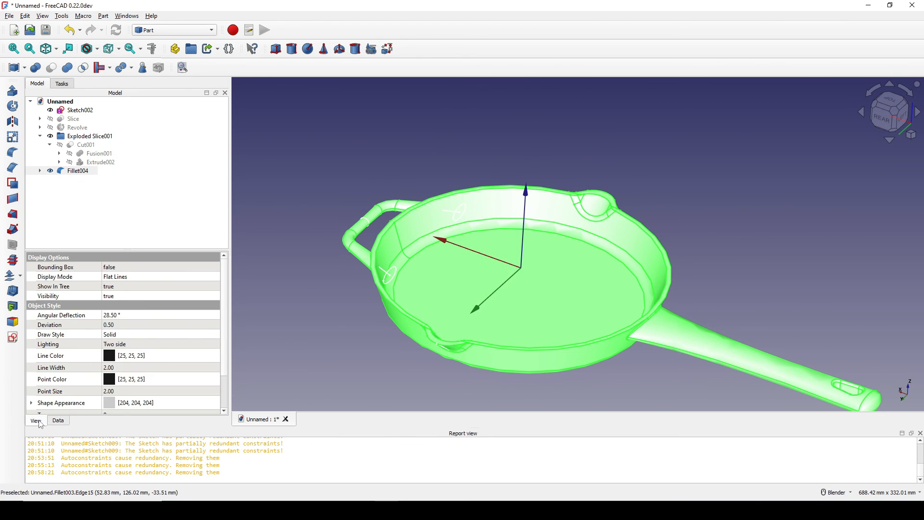
click(119, 326)
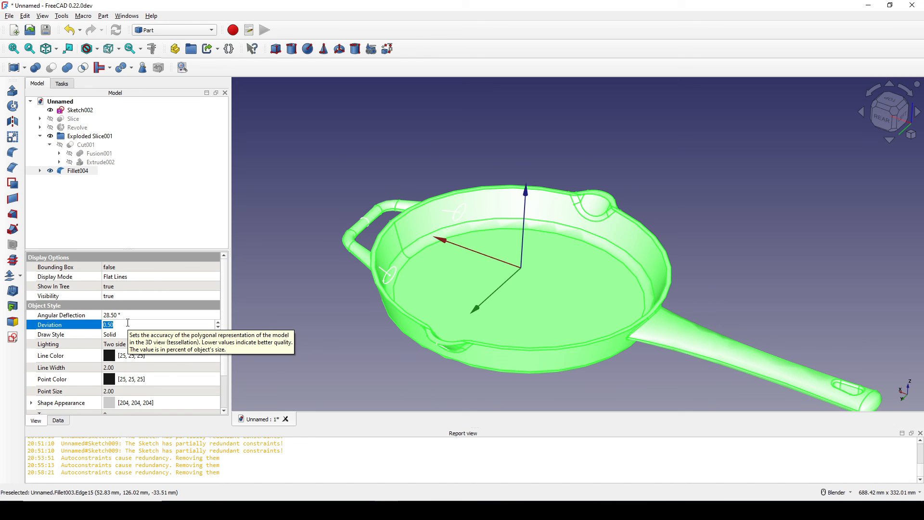
text(.01)
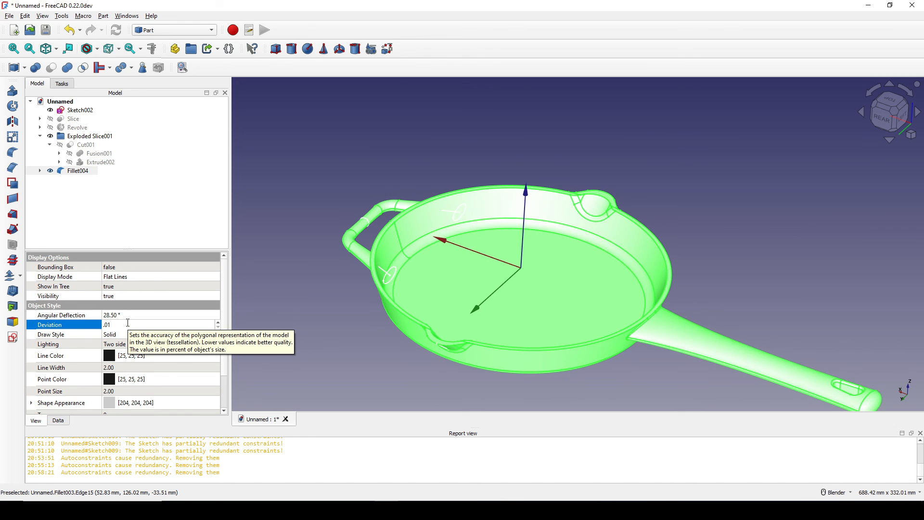
click(587, 143)
Step: Box-select the whole model and hide the pan together with all visible construction sketches
scroll(587, 149, down, 4)
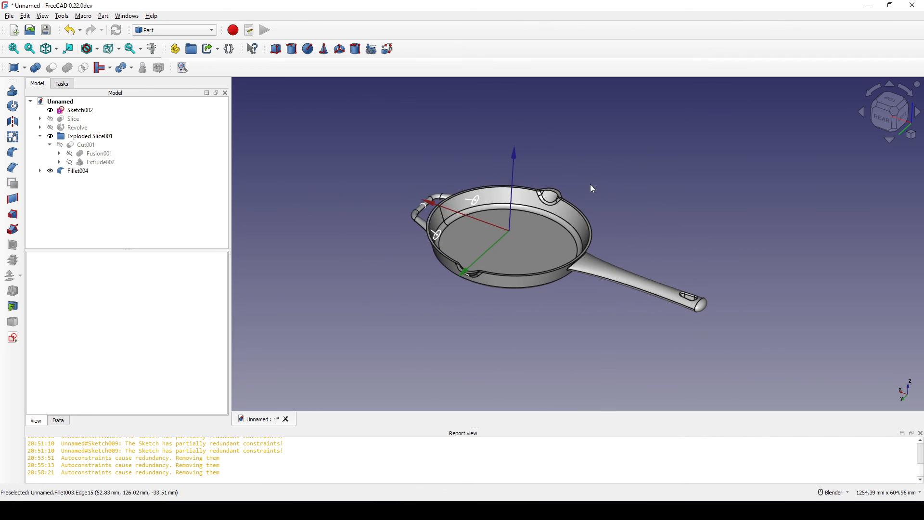
scroll(596, 187, up, 3)
key(shift+b)
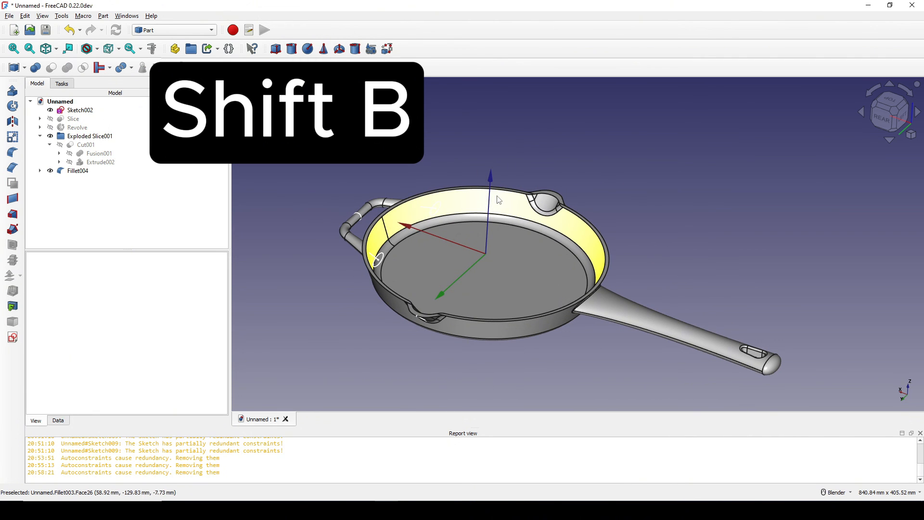
drag(350, 165, 784, 392)
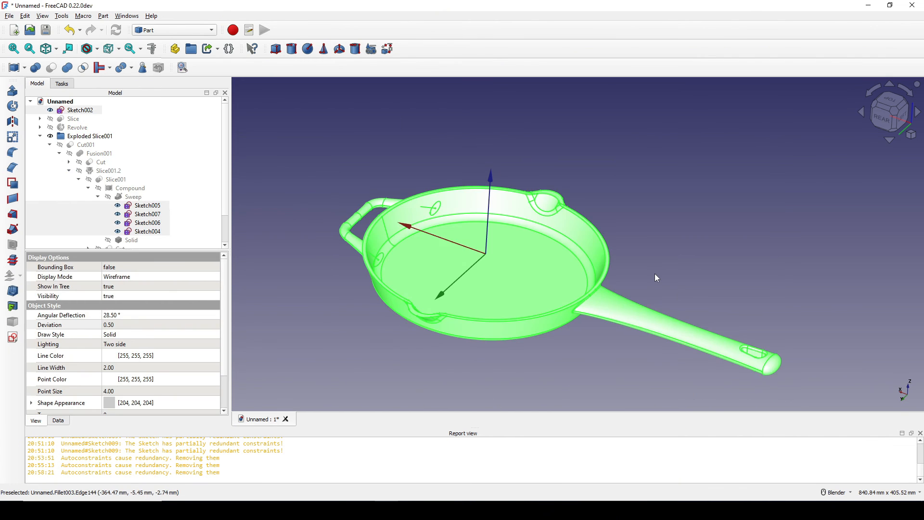
key(space)
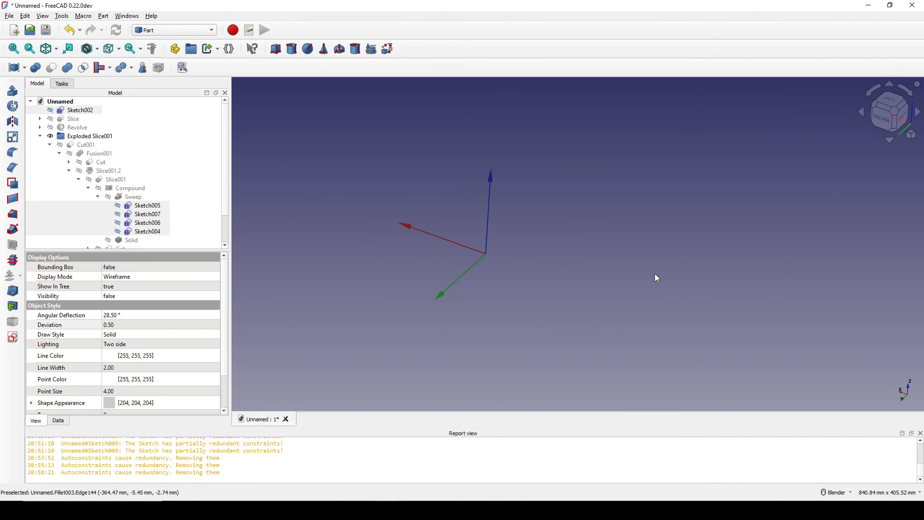
Step: Collapse the expanded cut in the model tree and show only the final filleted pan body
click(50, 146)
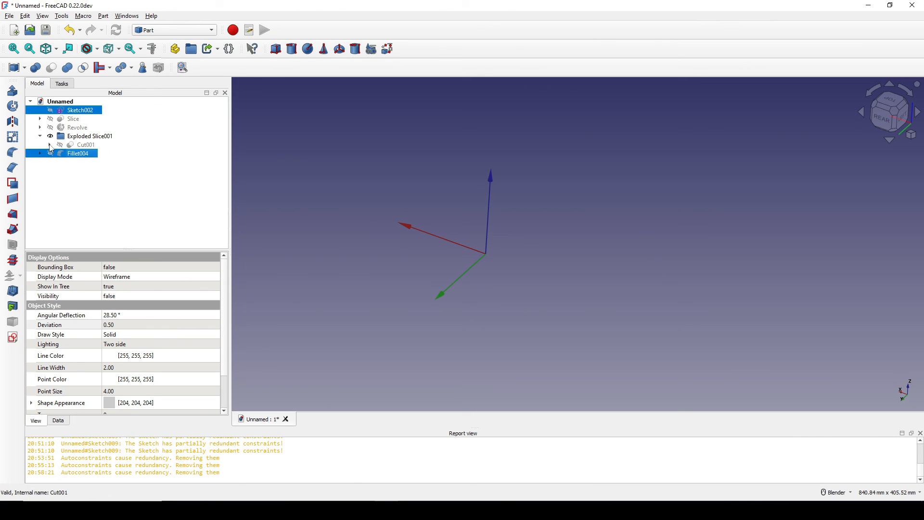
click(59, 183)
click(75, 154)
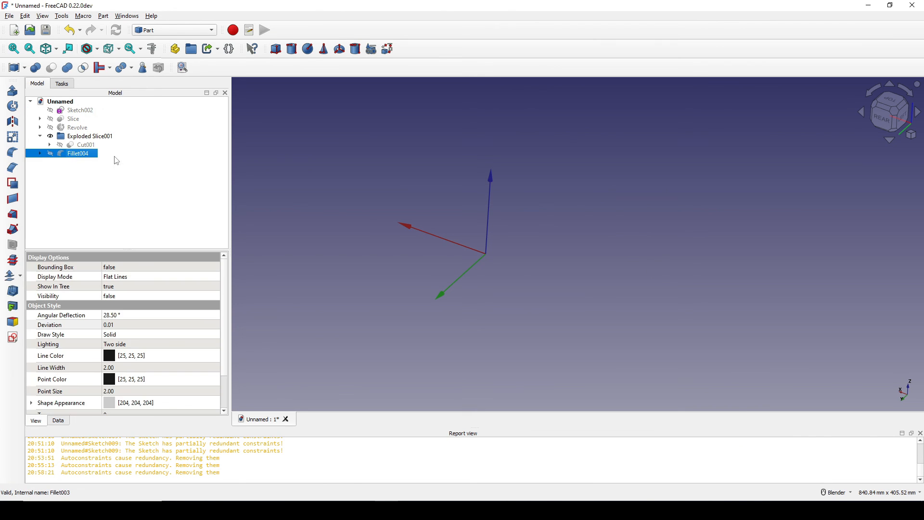
key(space)
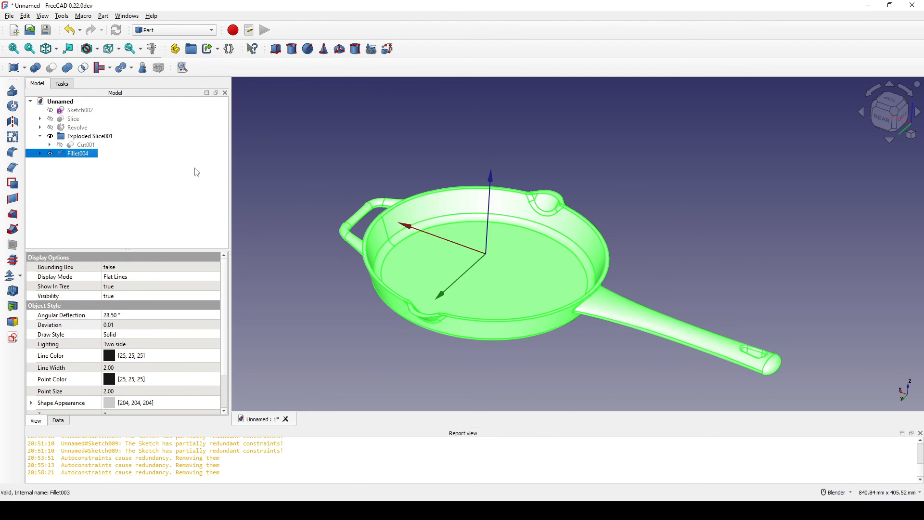